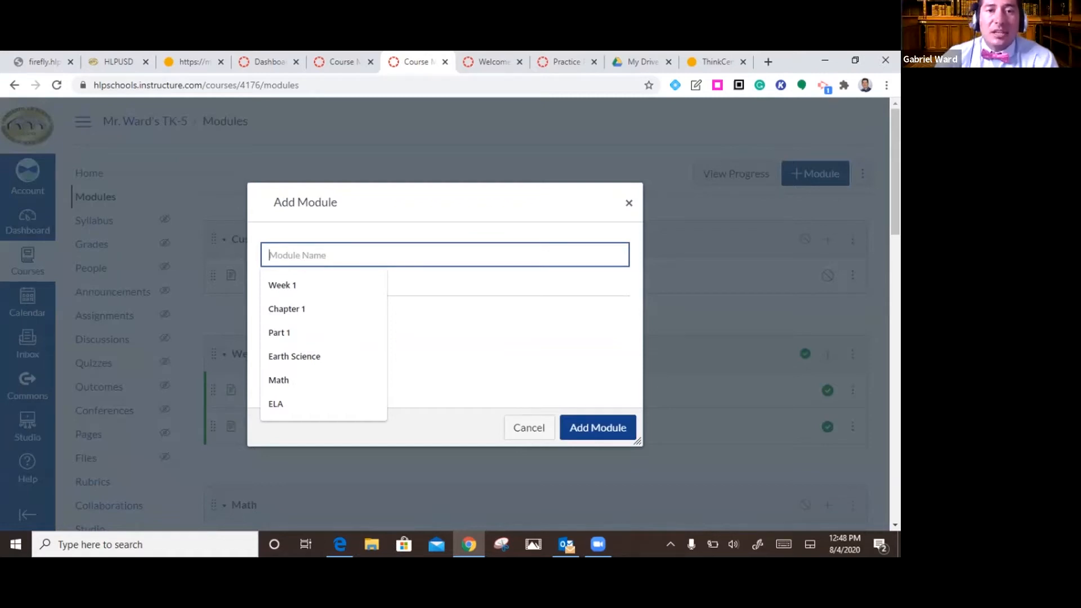
- Create a module named Sample, leaving the lock date off and no prerequisite module chosen
text(Sample)
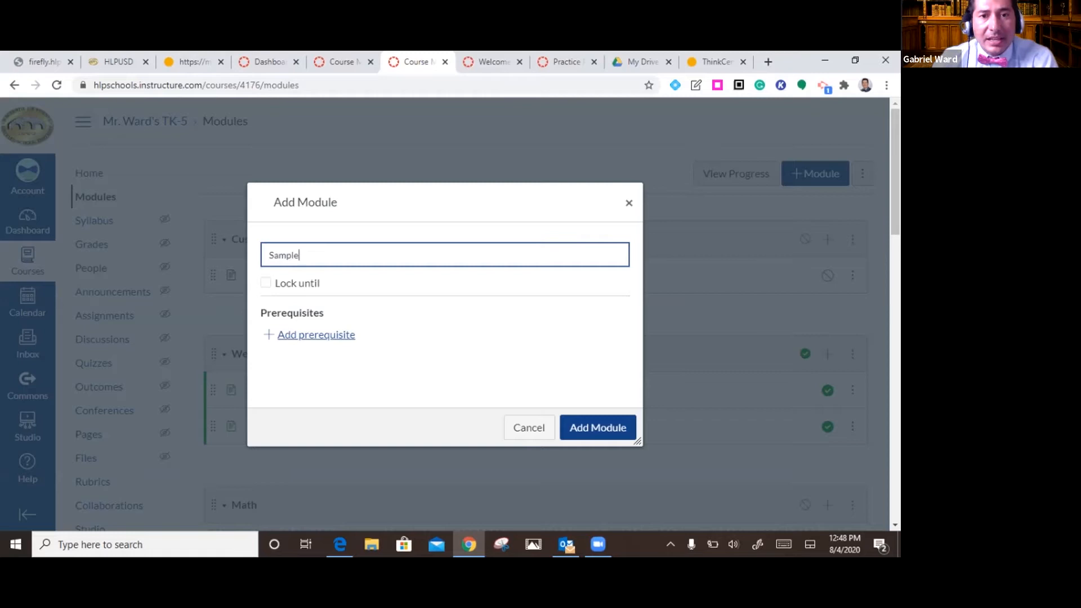
click(316, 335)
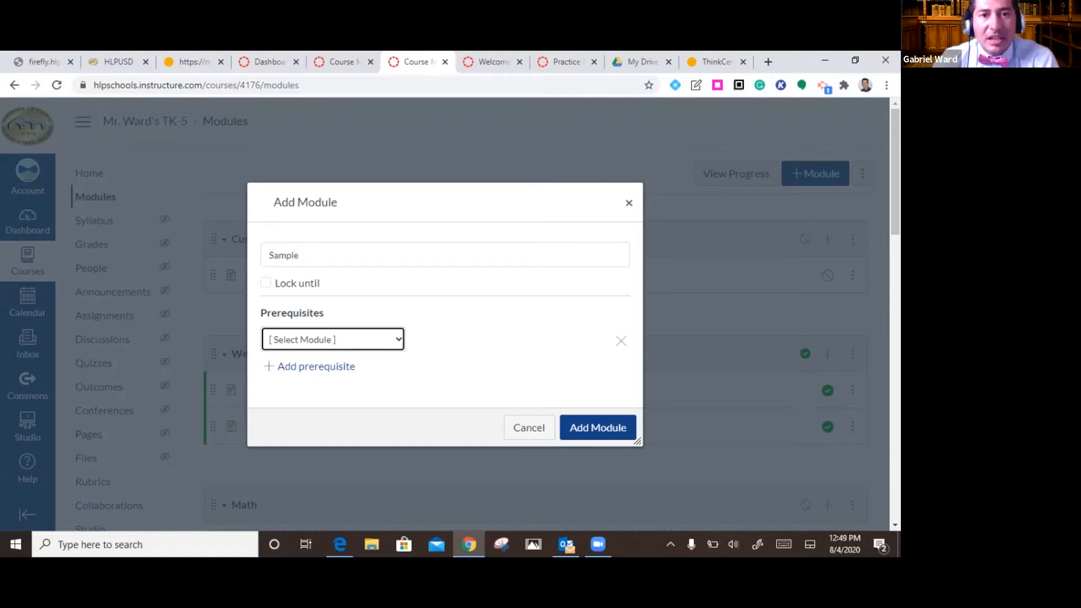
click(265, 283)
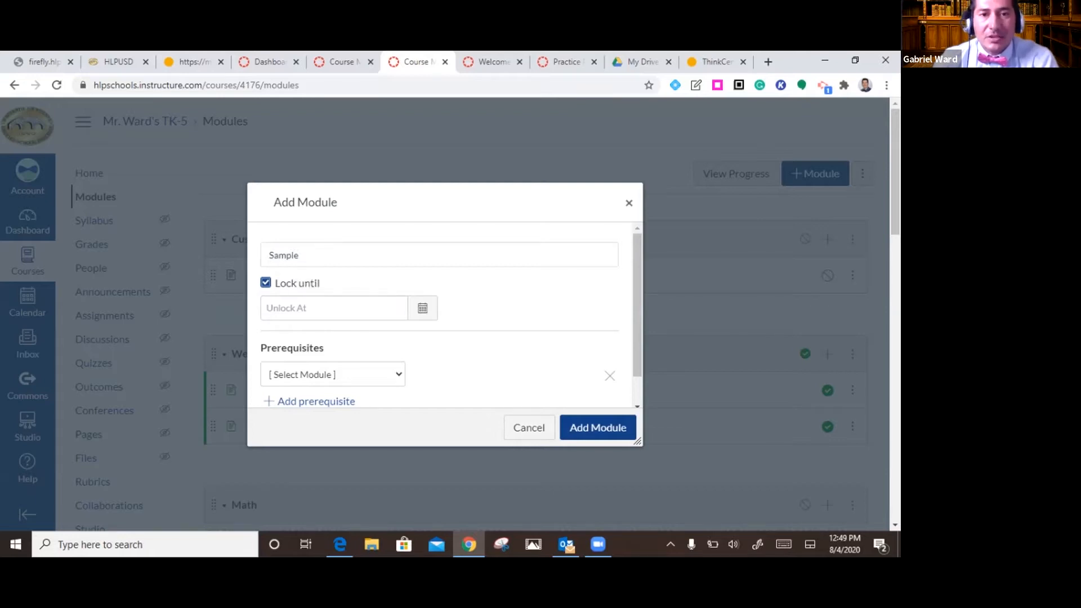
click(265, 283)
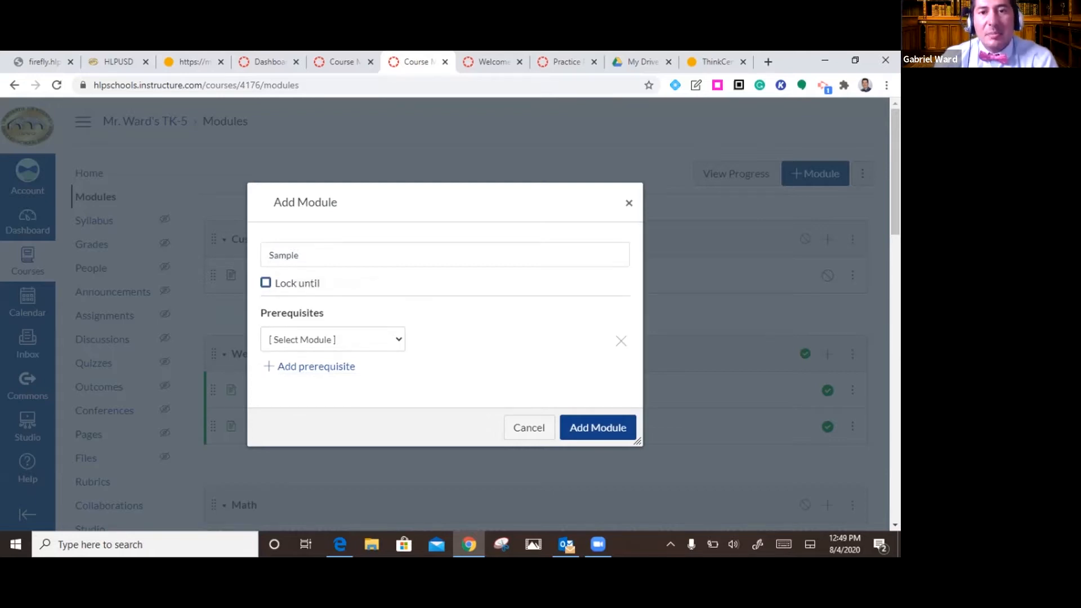
click(598, 428)
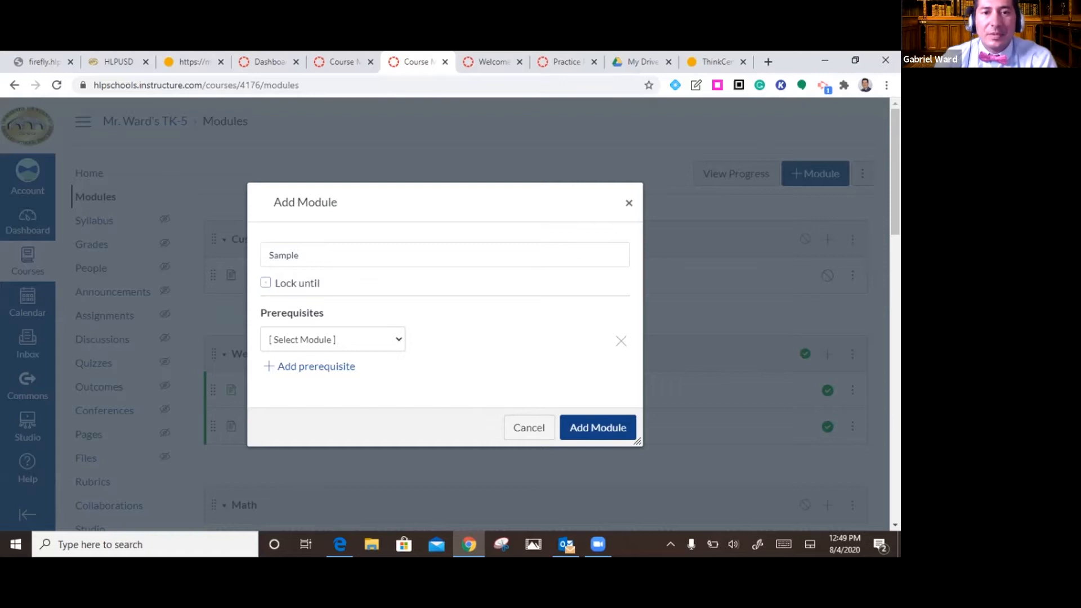
- Look through the course's module list, from Math through Social Studies, and find the new Sample module
scroll(535, 315, down, 8)
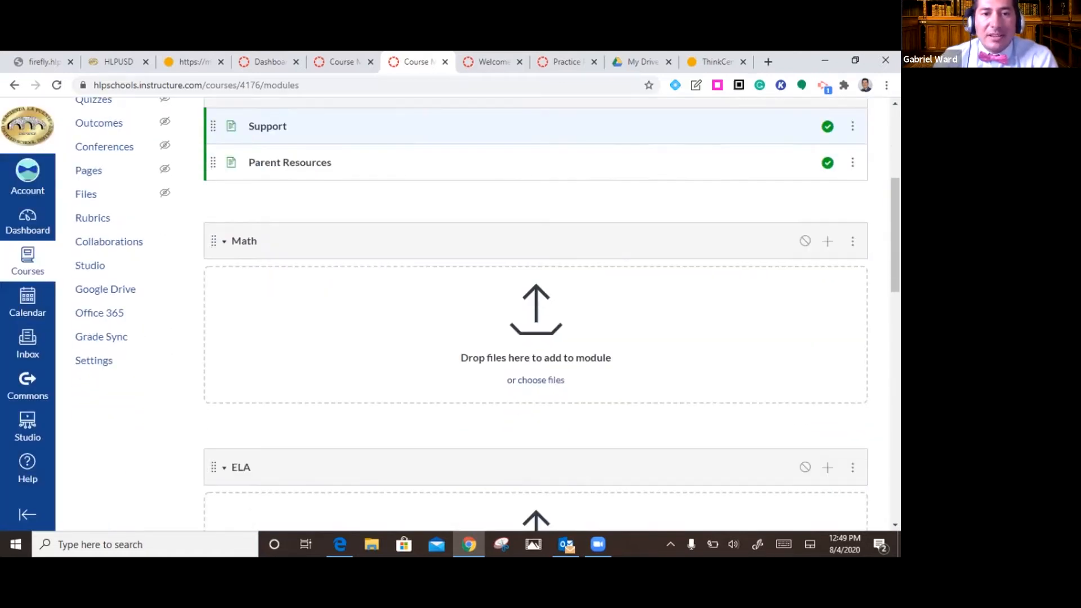
scroll(535, 315, down, 11)
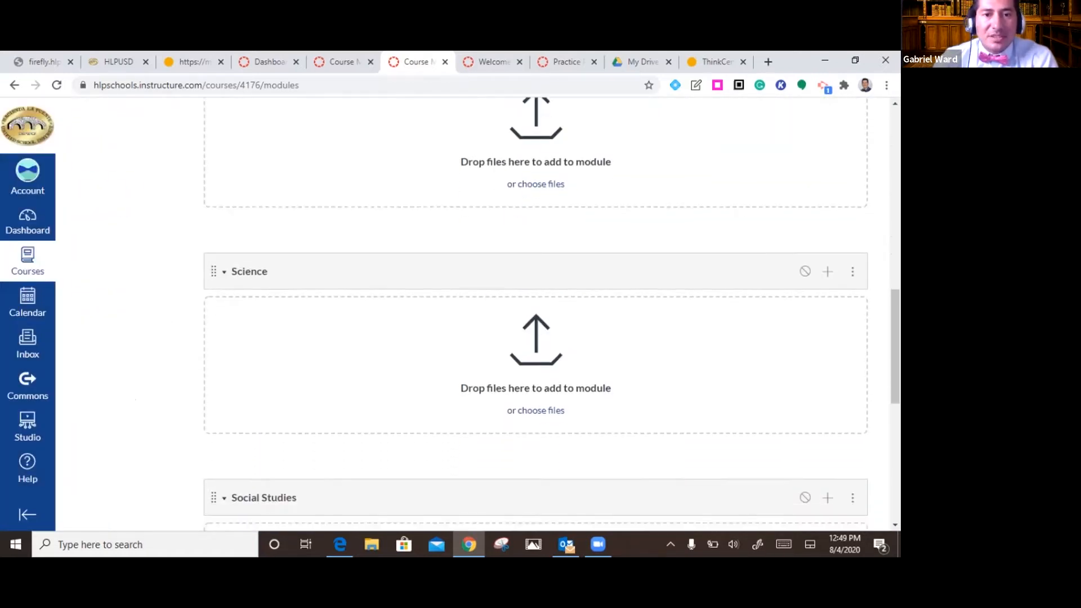
scroll(535, 315, down, 1)
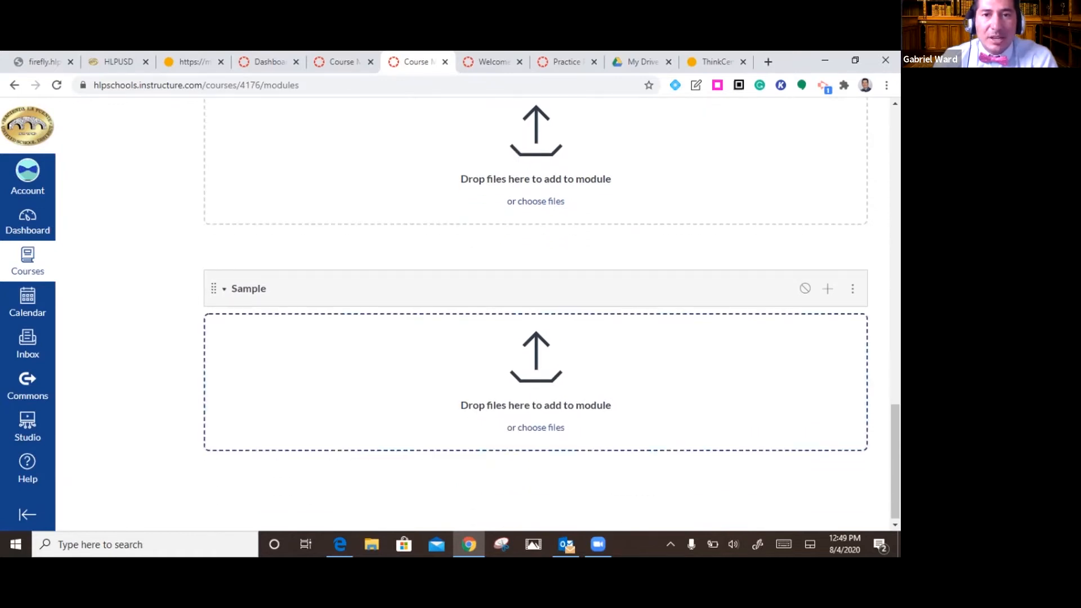
scroll(535, 338, up, 2)
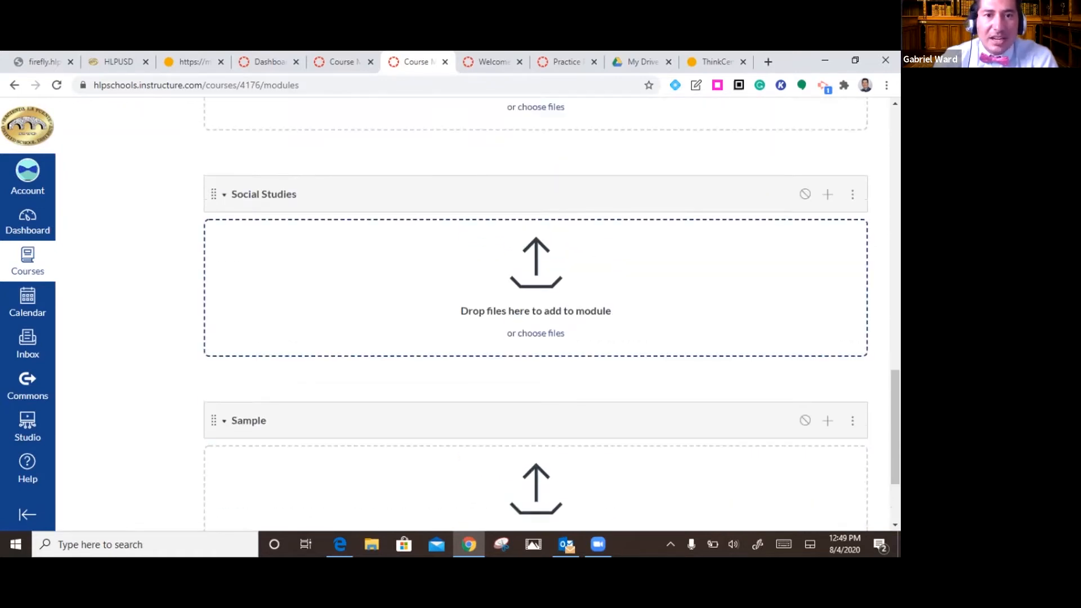
scroll(535, 338, up, 9)
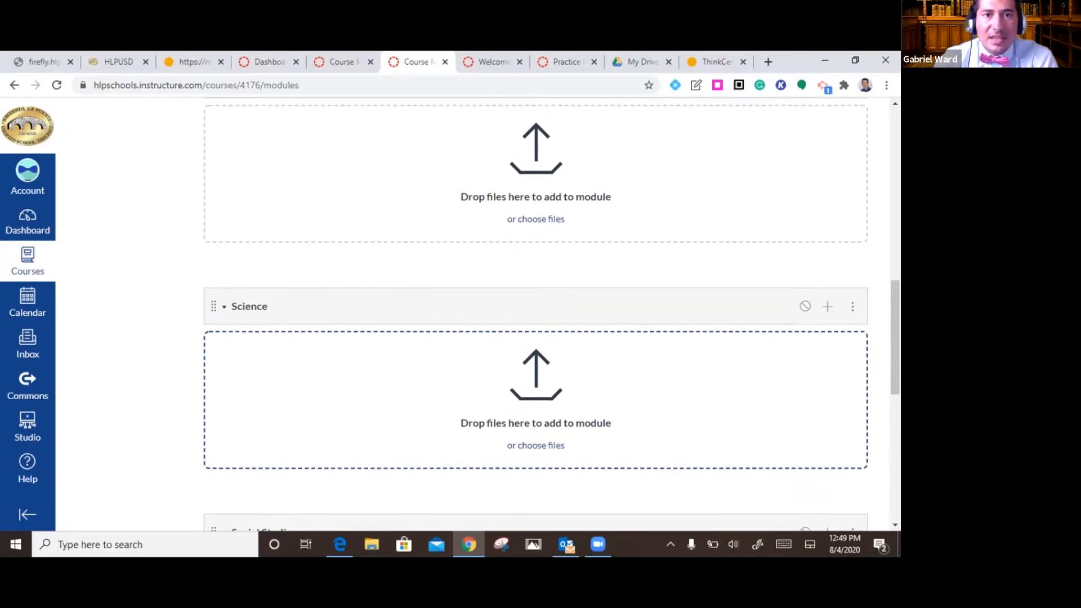
scroll(535, 316, up, 1)
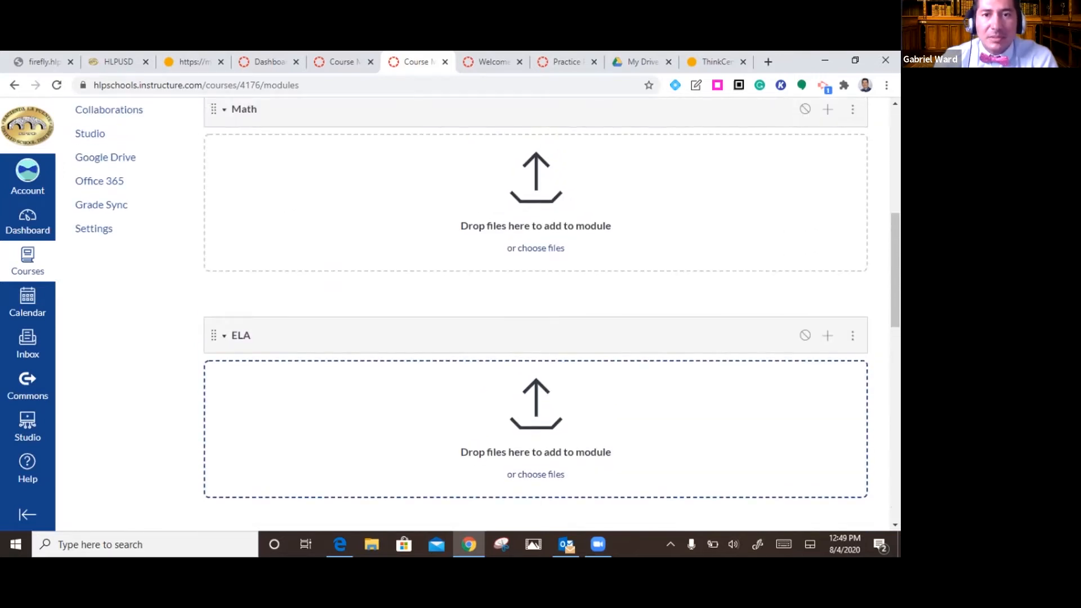
scroll(535, 315, down, 3)
scroll(535, 316, down, 9)
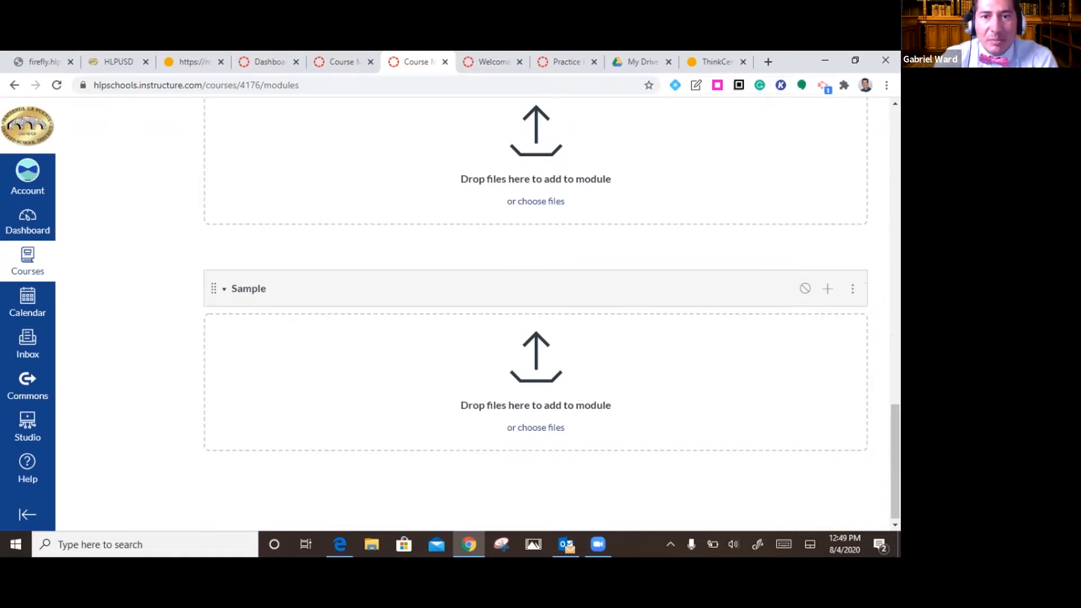
- Add the desktop PDF 1017-S Summer-CANVAS-Teacher Support R#22734.pdf to the Sample module, keeping the browser window maximized
drag(787, 62, 609, 82)
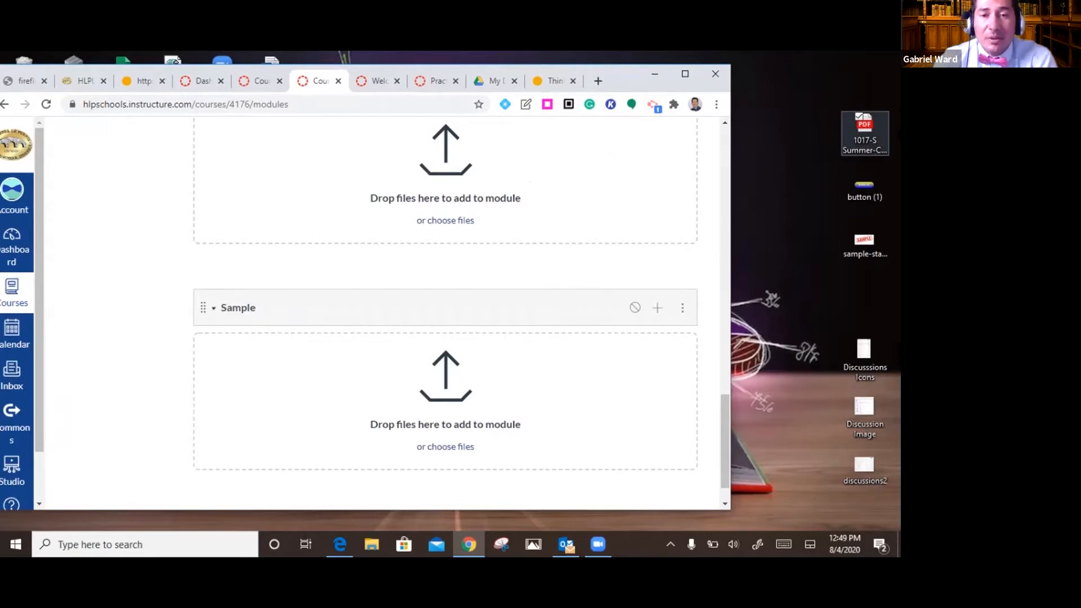
drag(864, 132, 256, 411)
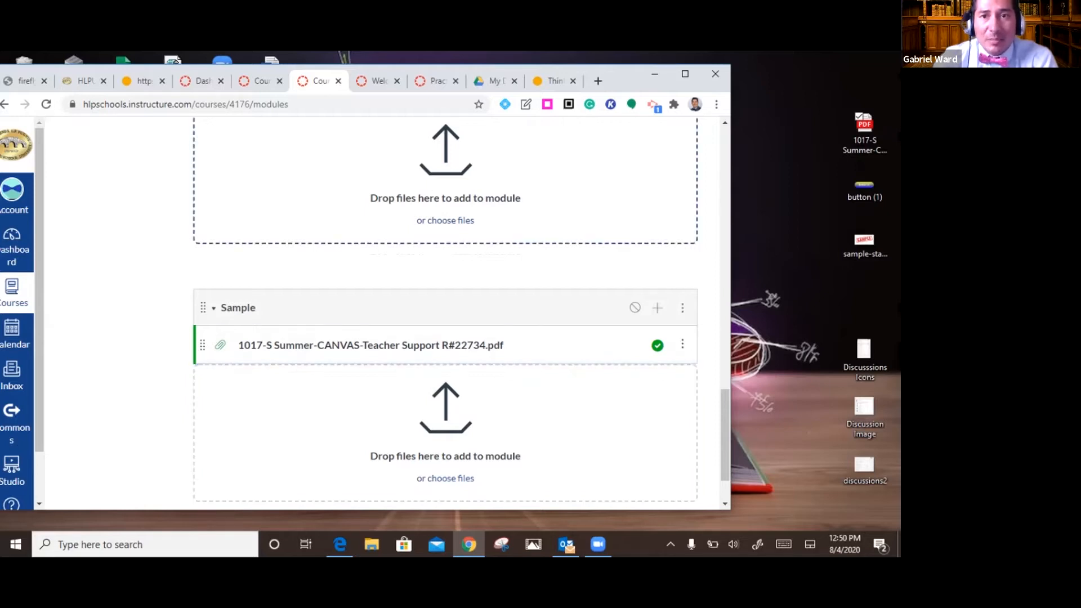
click(685, 74)
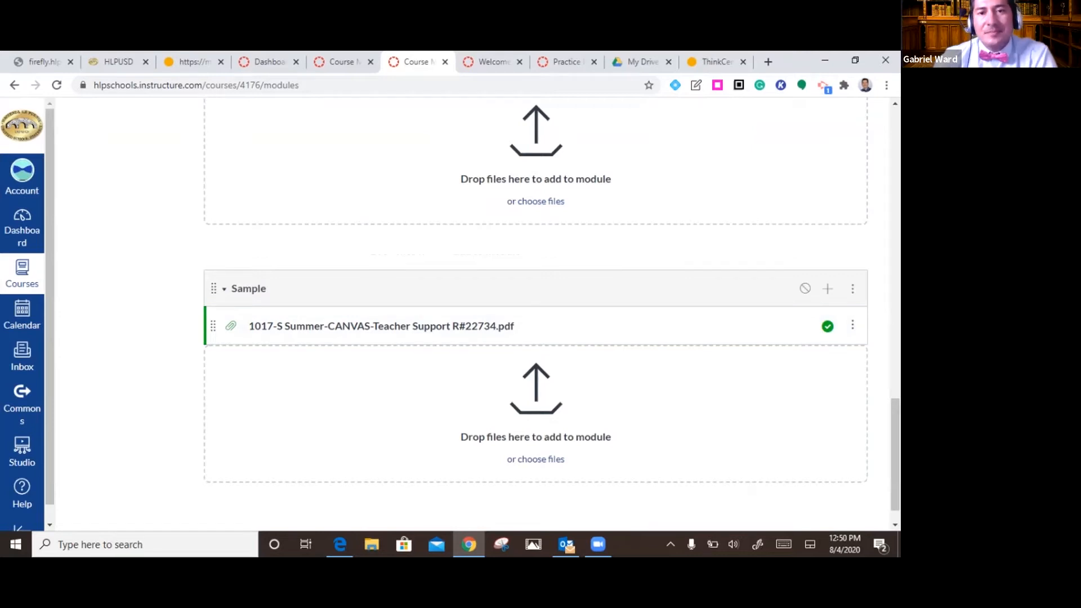
- Add a new assignment named Practice Assignment to the Sample module, set to Don't Indent
click(828, 288)
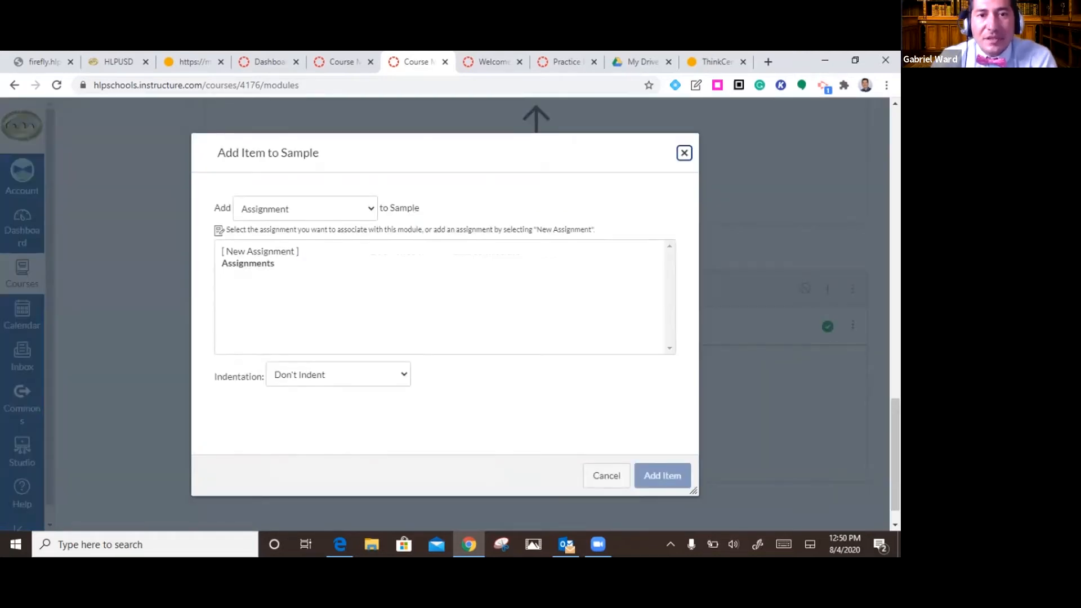
click(304, 208)
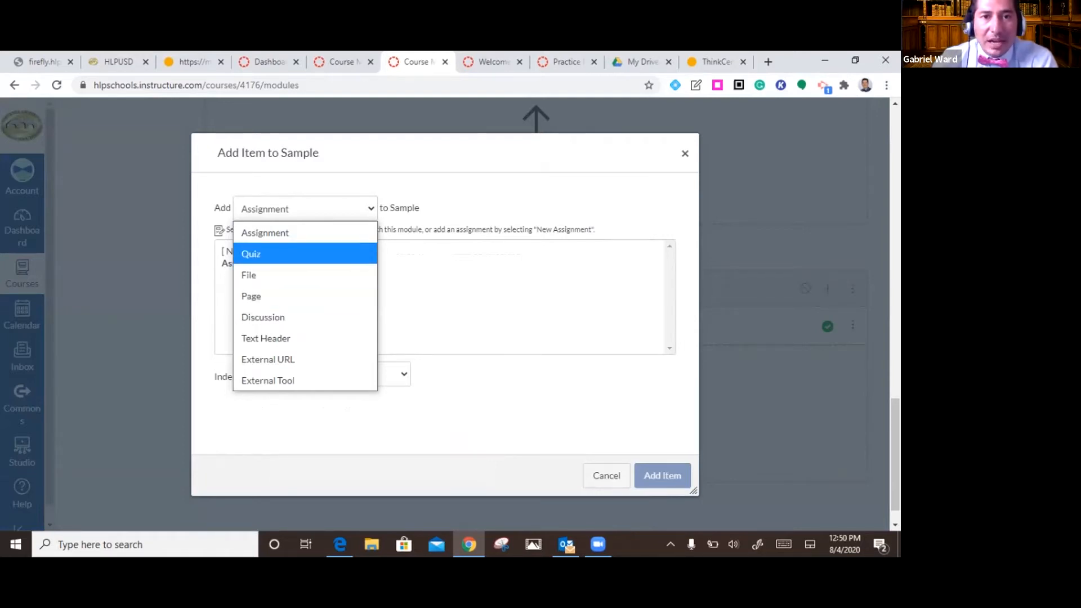
click(282, 233)
click(260, 251)
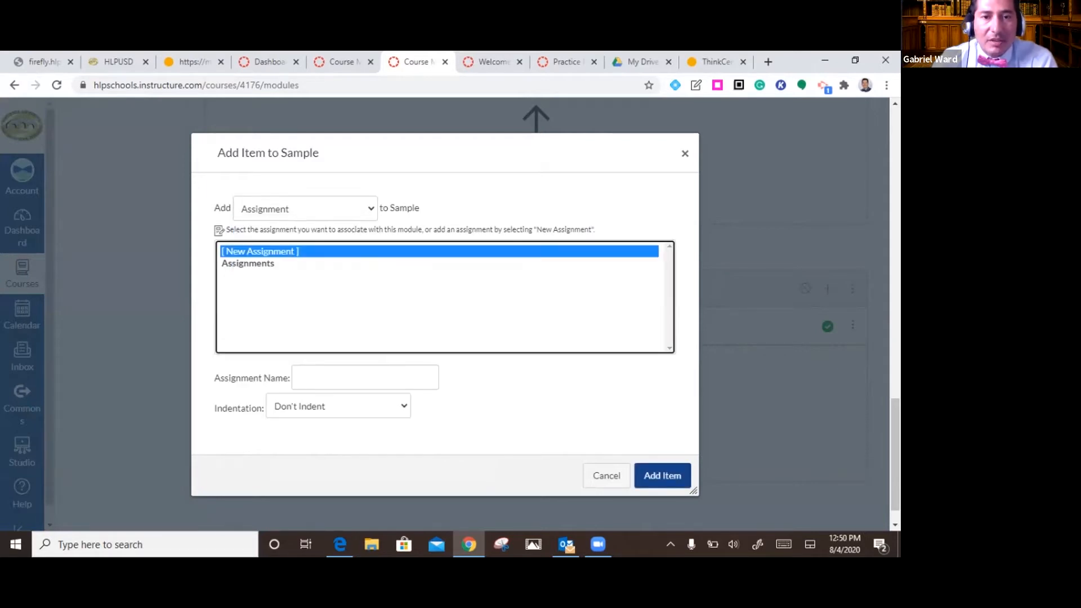
click(315, 377)
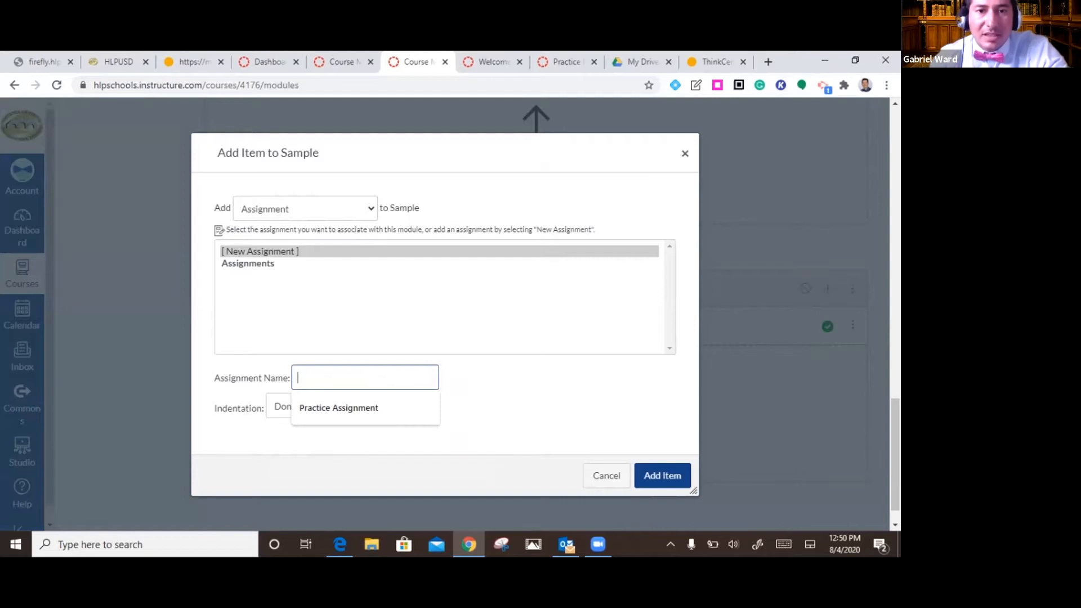
key(Down)
key(Return)
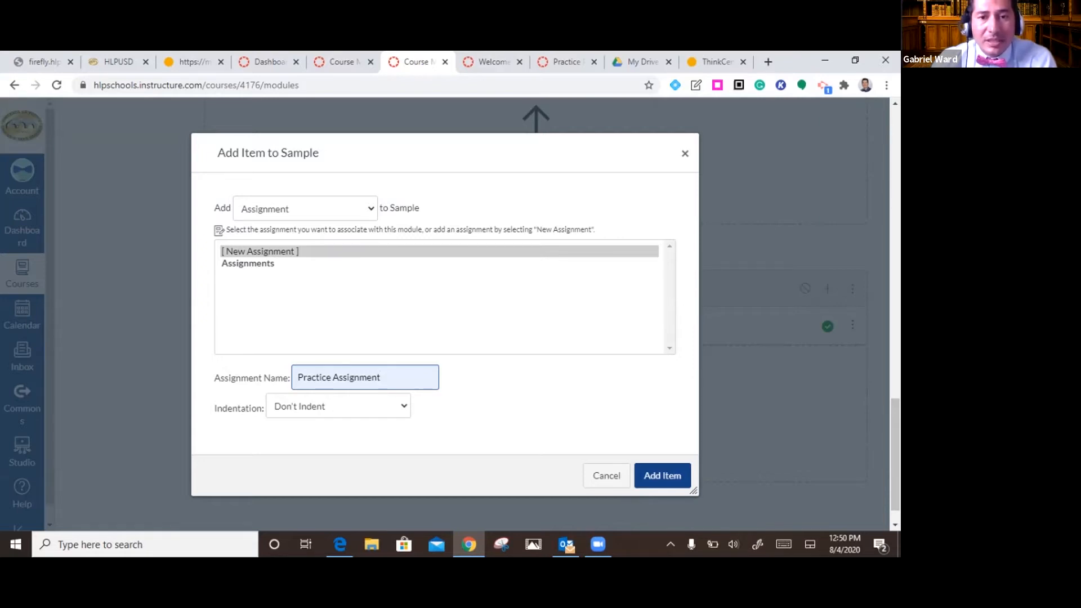
click(338, 406)
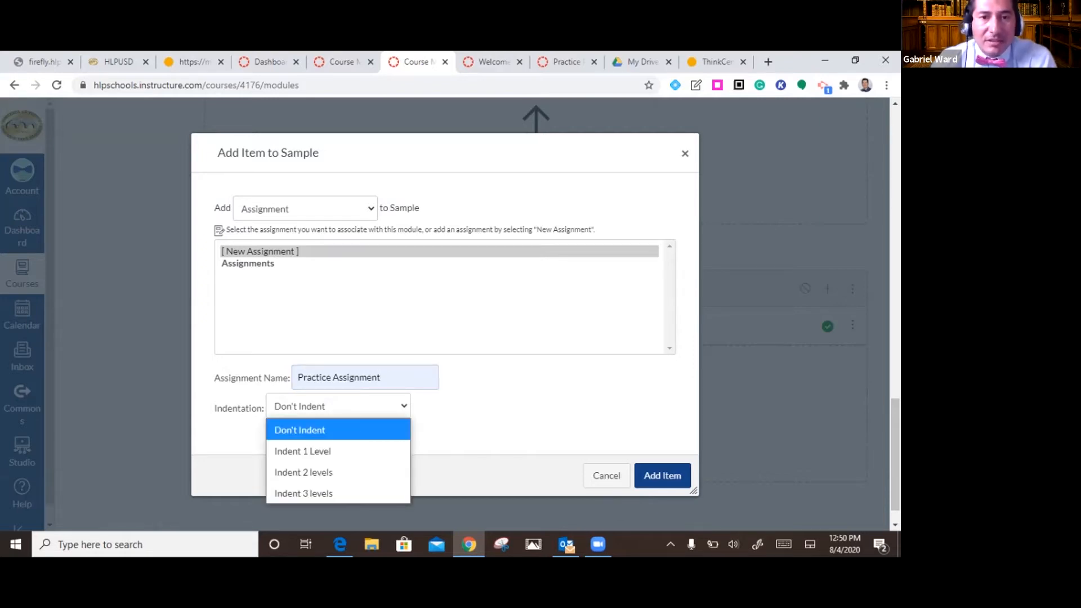
click(338, 431)
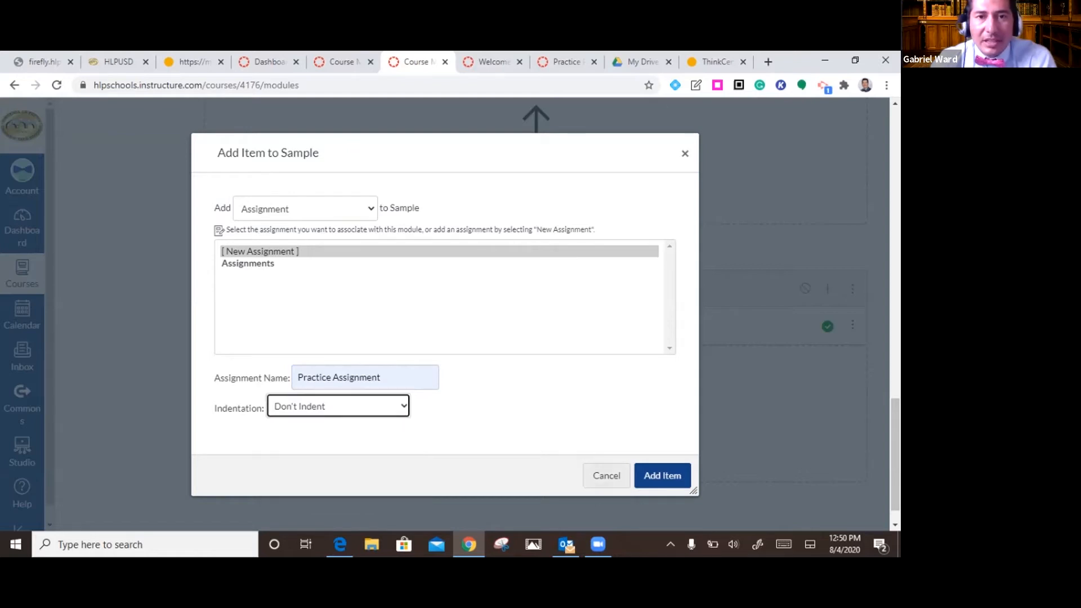
click(663, 476)
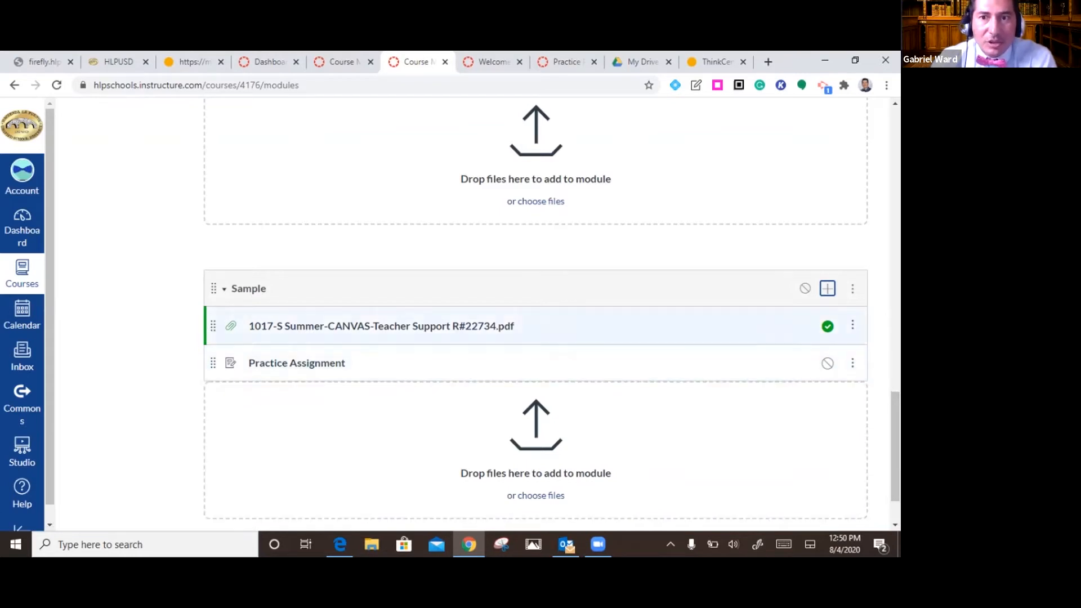
- Add a new quiz named Sample quiz to the Sample module, in the Assignments group with no indentation
click(828, 288)
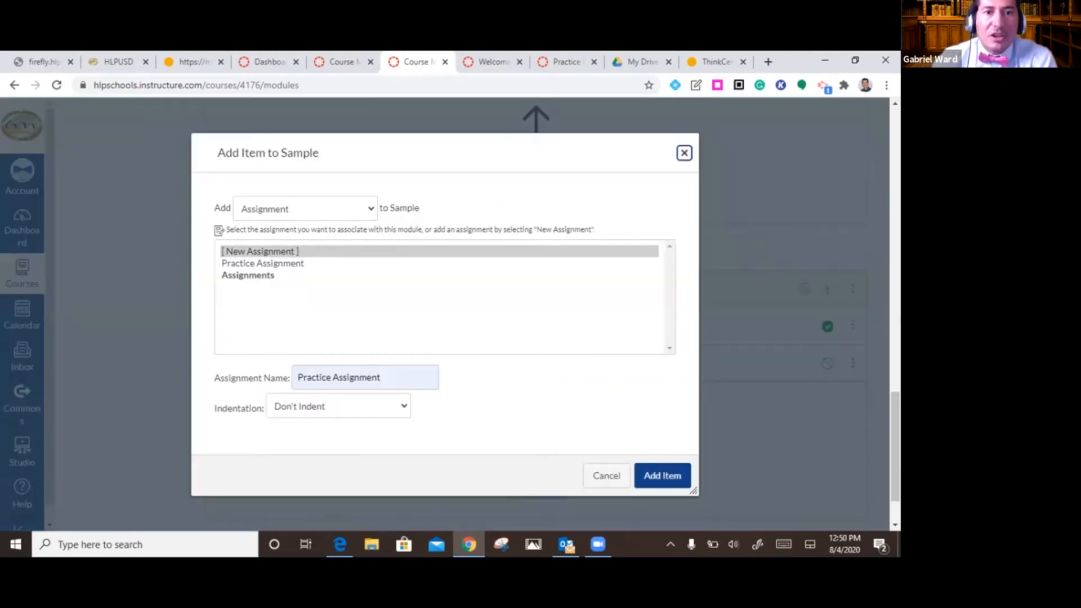
click(304, 209)
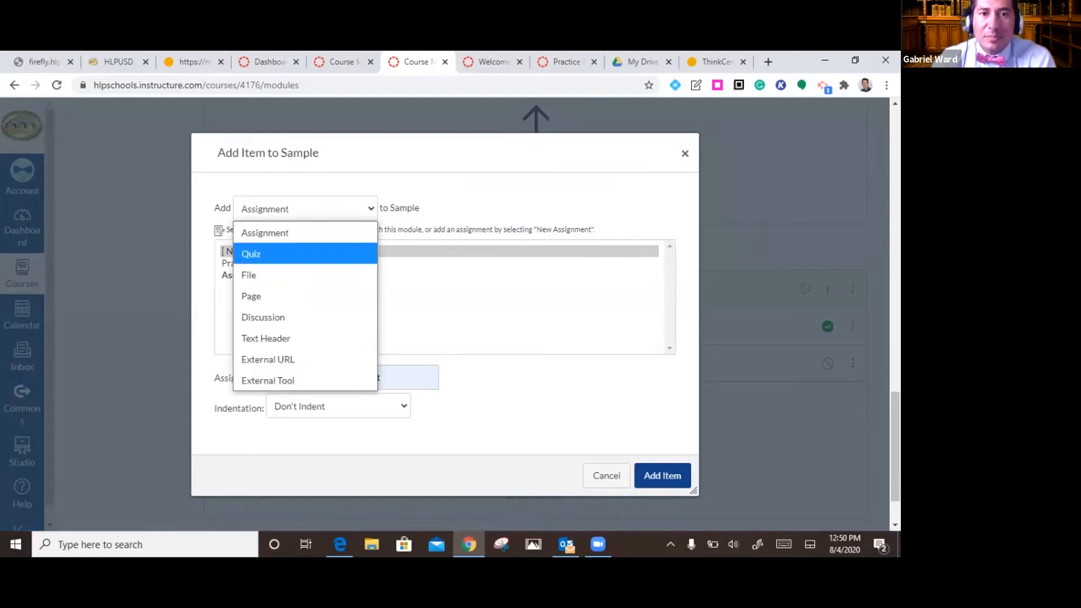
click(250, 253)
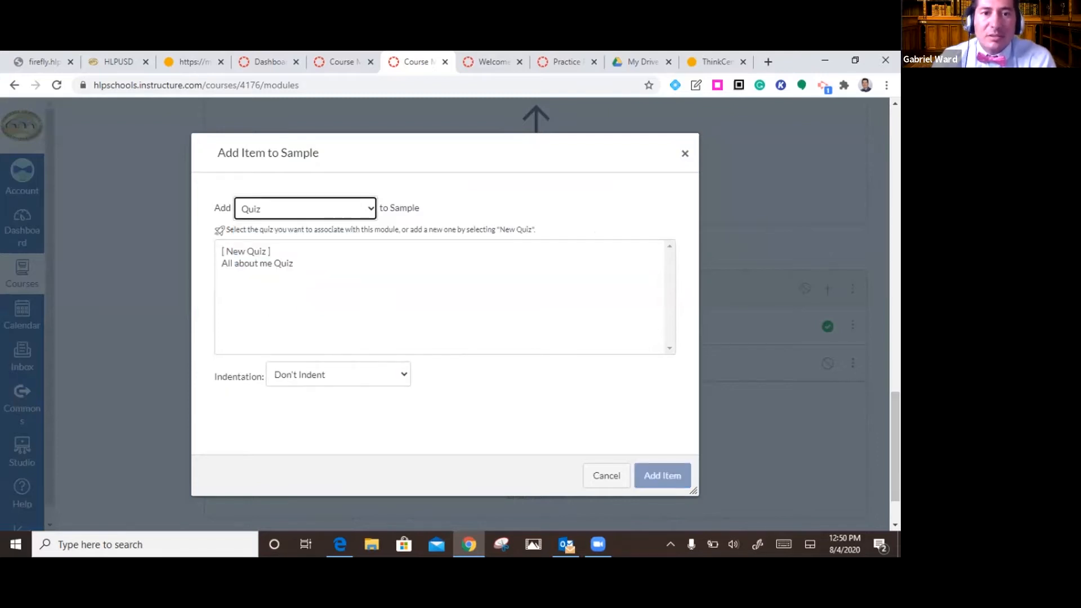
click(247, 251)
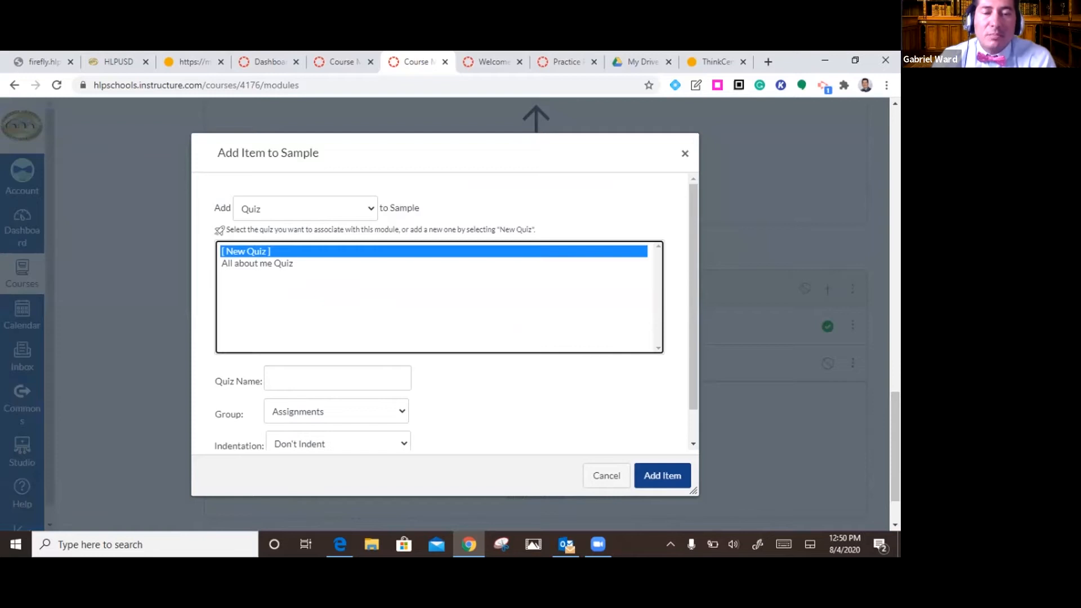
click(315, 378)
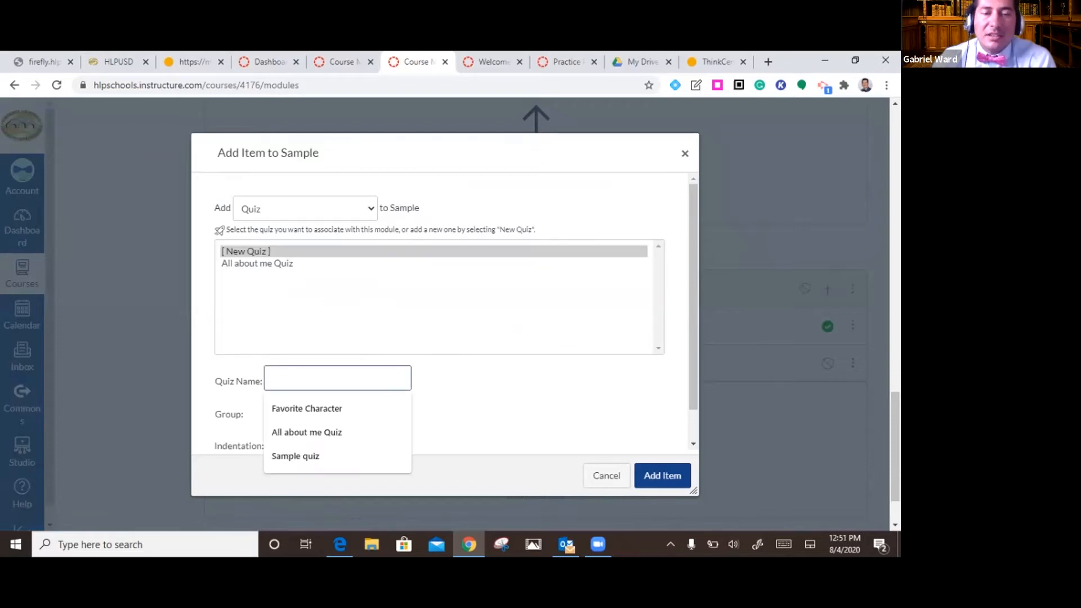
click(296, 456)
scroll(456, 311, down, 1)
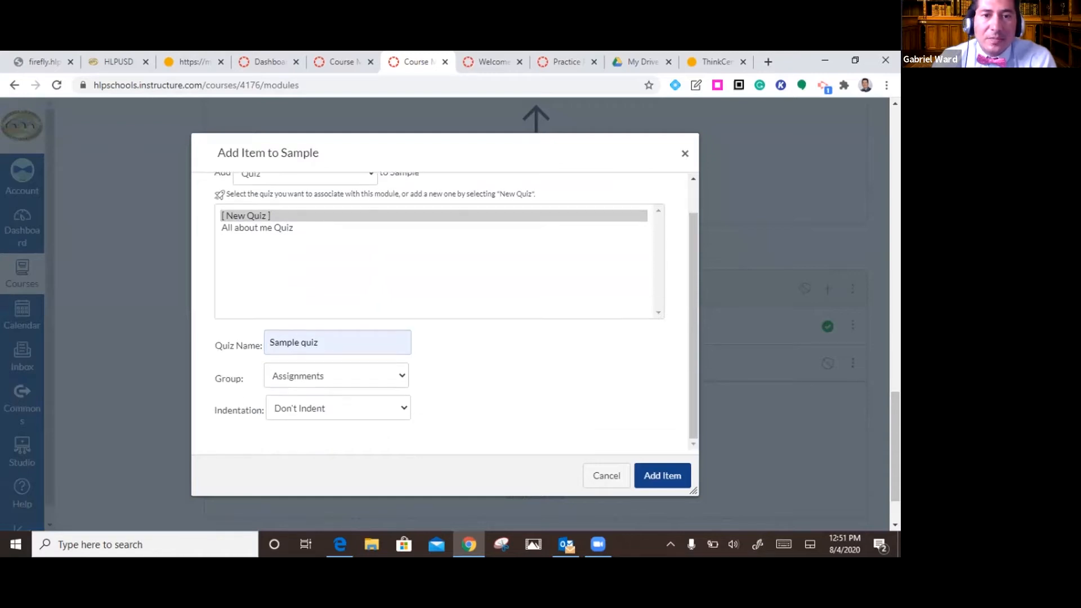
click(662, 476)
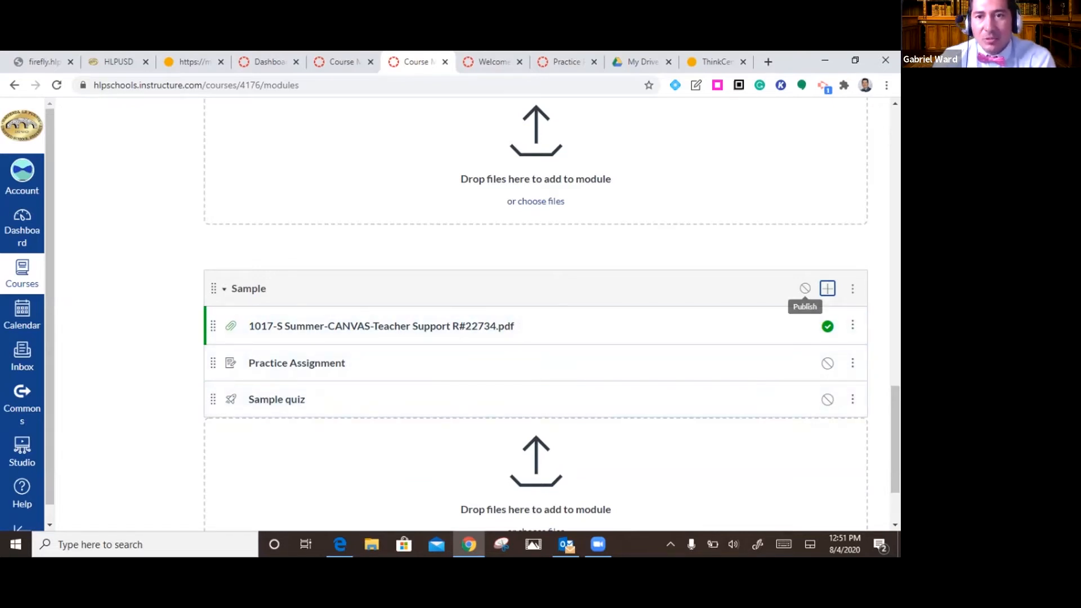
- Publish the Sample module with its items and move Sample quiz to be its first item
click(805, 288)
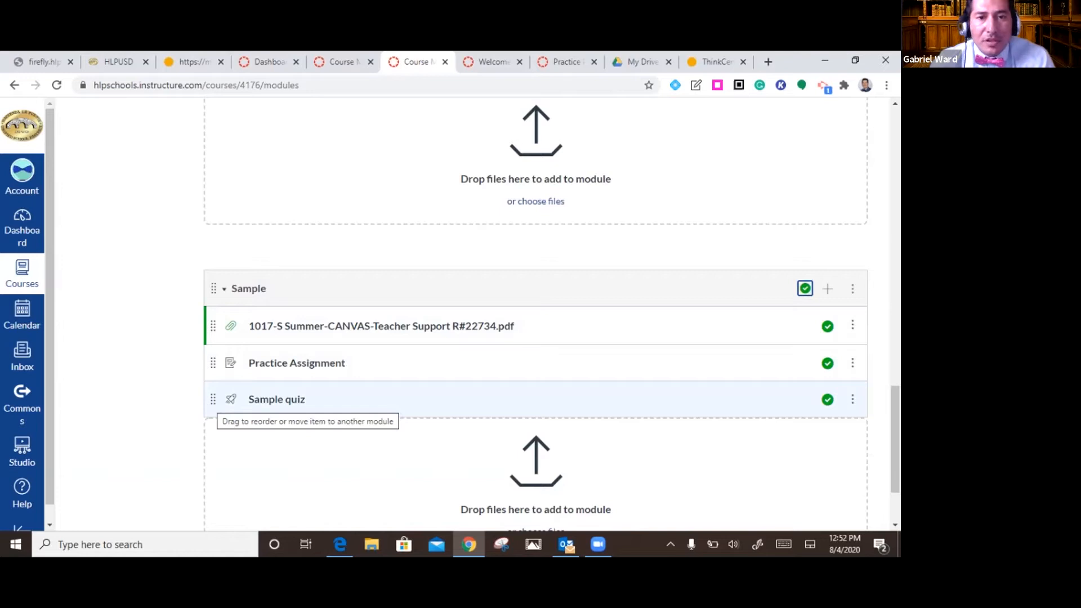
drag(213, 400, 213, 325)
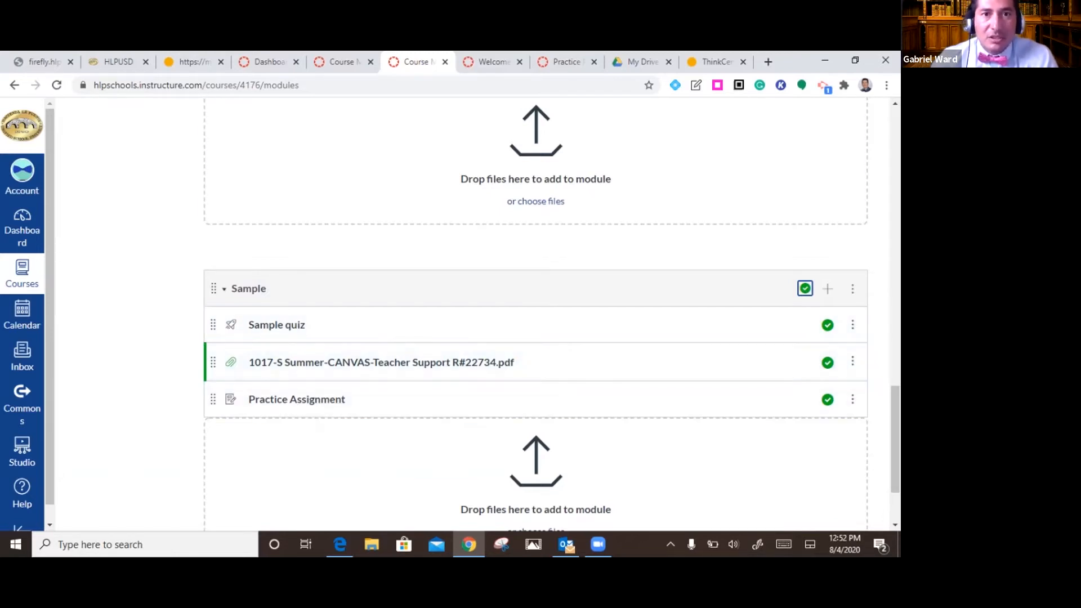
- View the Secondary course's modules and open the K-5 course's Modules page as examples of module organization
click(342, 62)
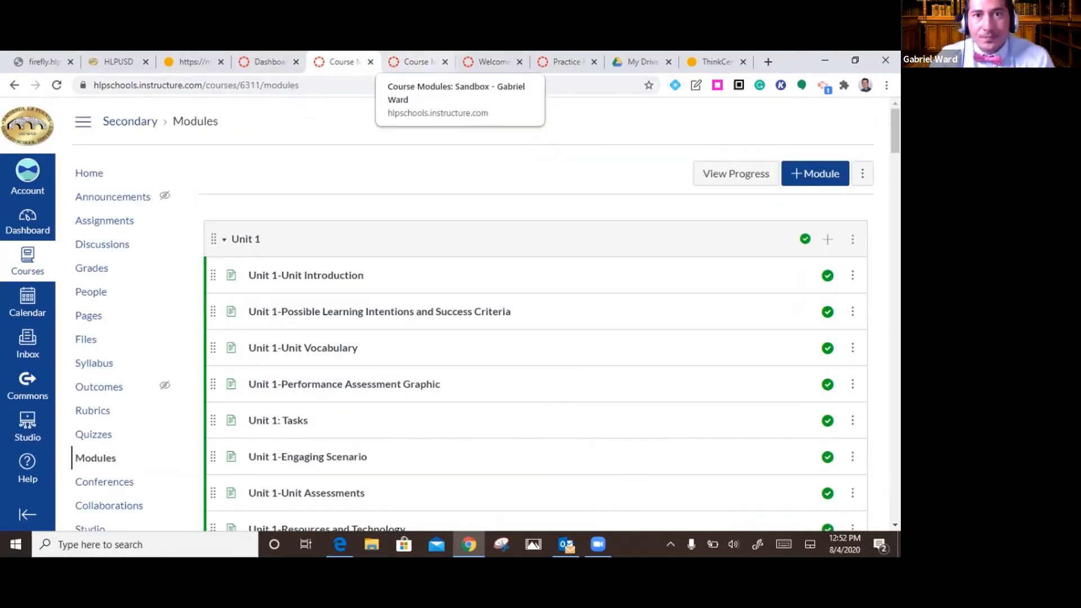
click(487, 62)
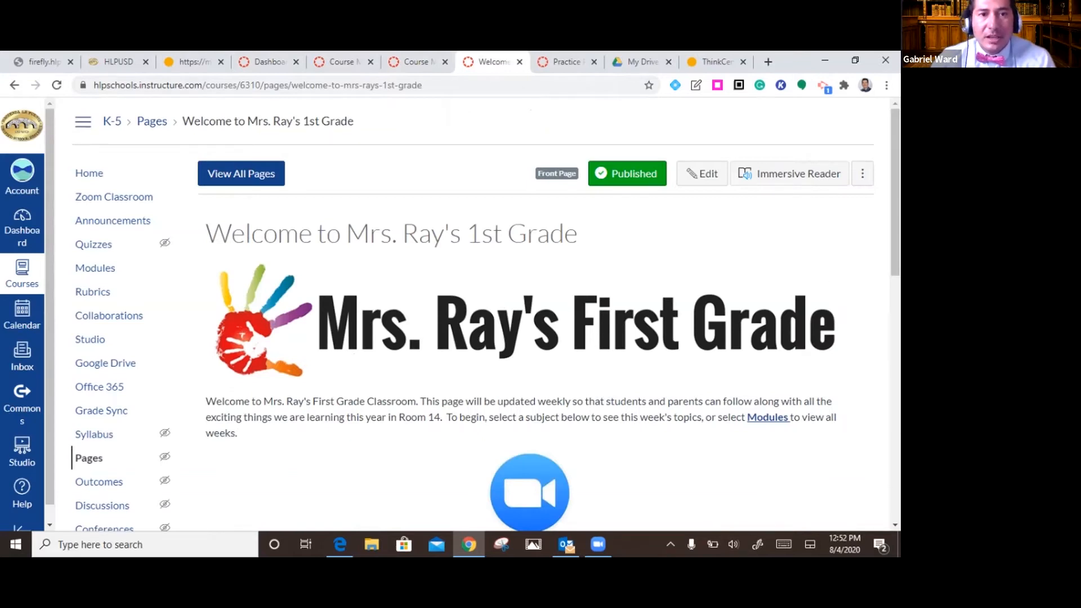
click(95, 269)
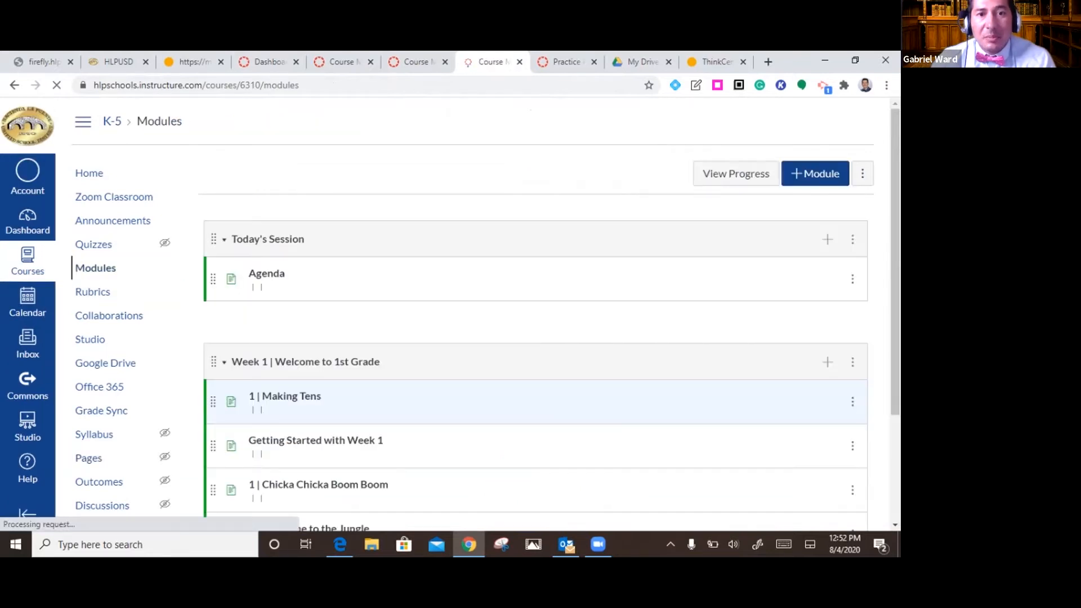
- Review the K-5 course's modules and collapse the Week 1 | Welcome to 1st Grade module
scroll(486, 315, down, 1)
scroll(487, 316, down, 1)
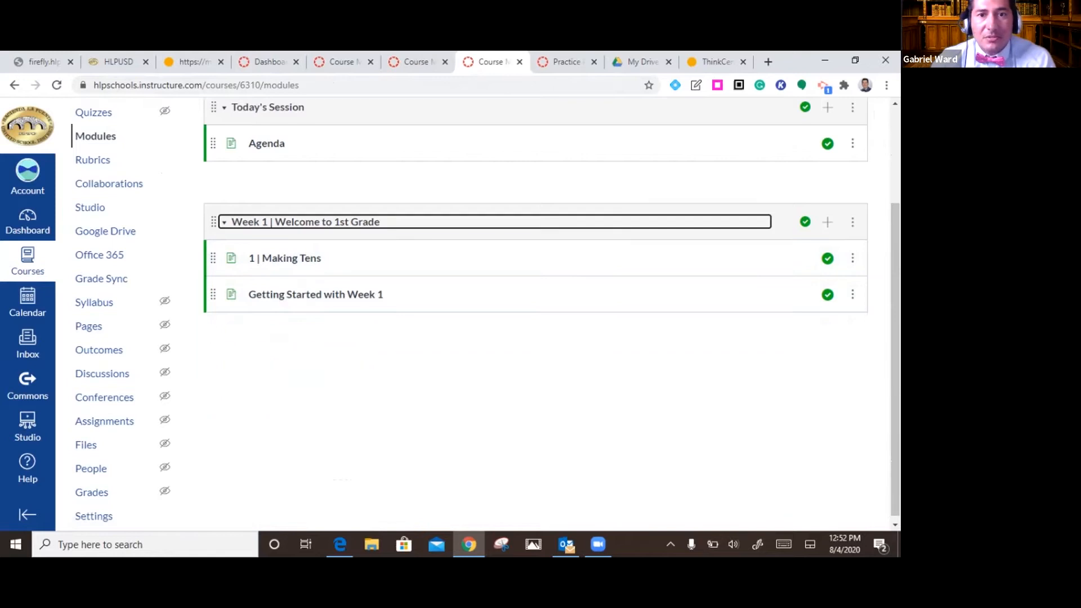
key(Return)
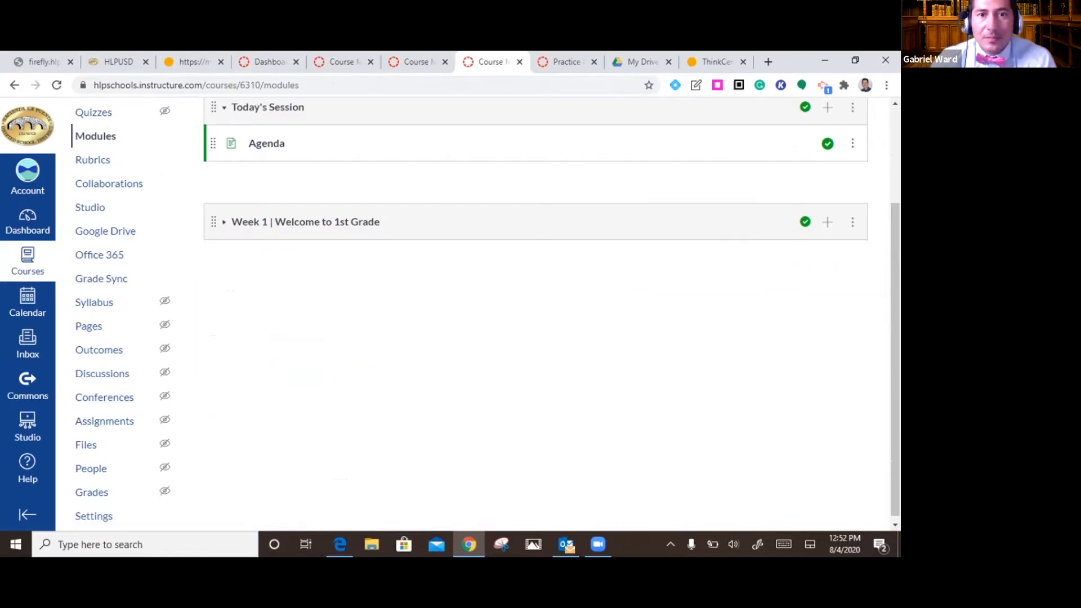
scroll(535, 310, up, 3)
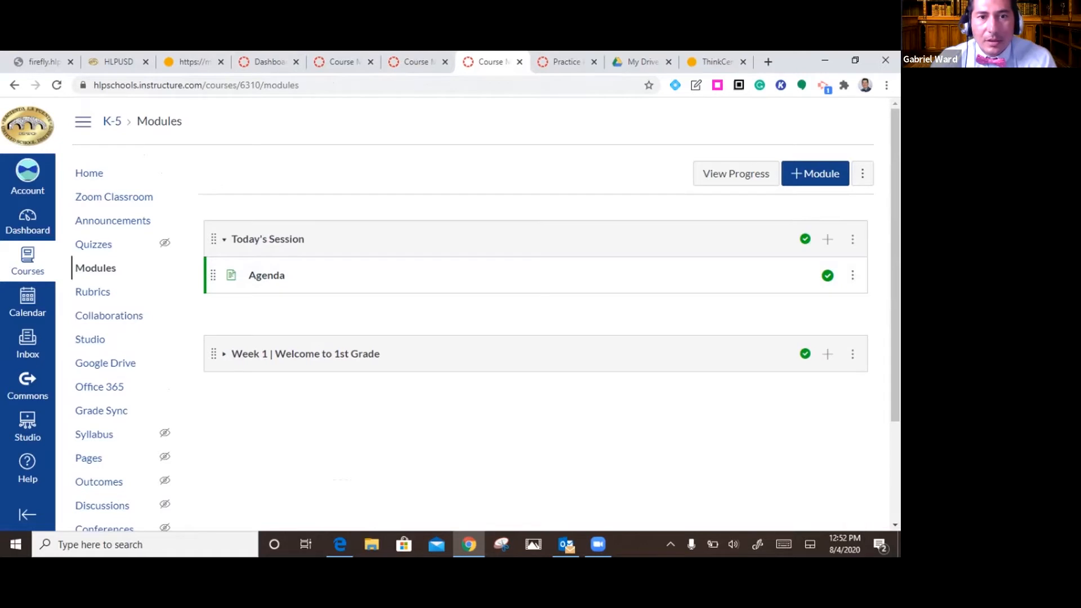
- Switch to Student View from the K-5 course's home page and view its modules as a student
click(89, 173)
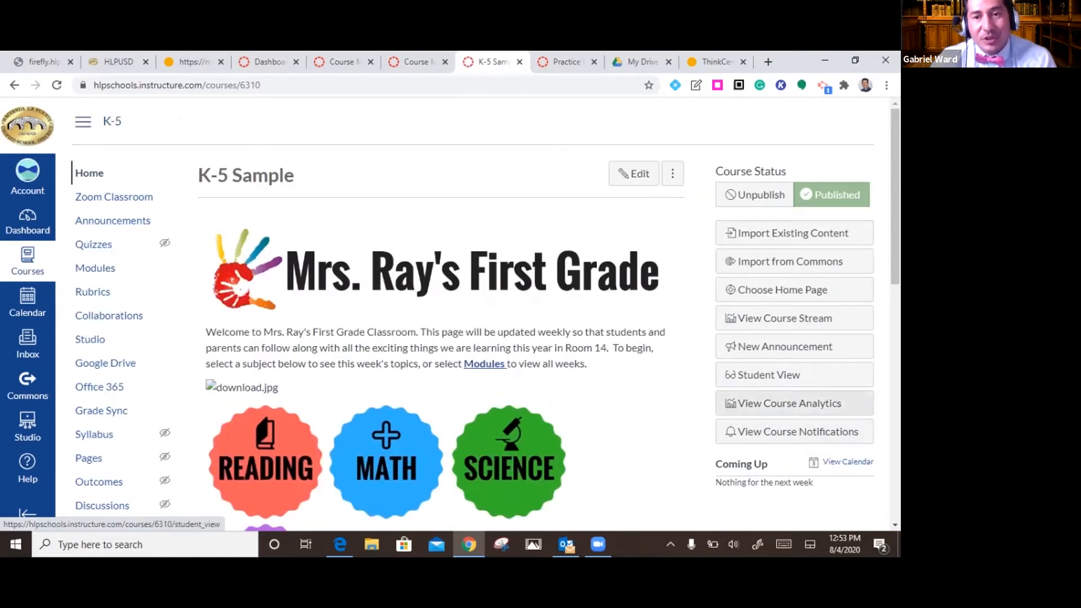
click(766, 375)
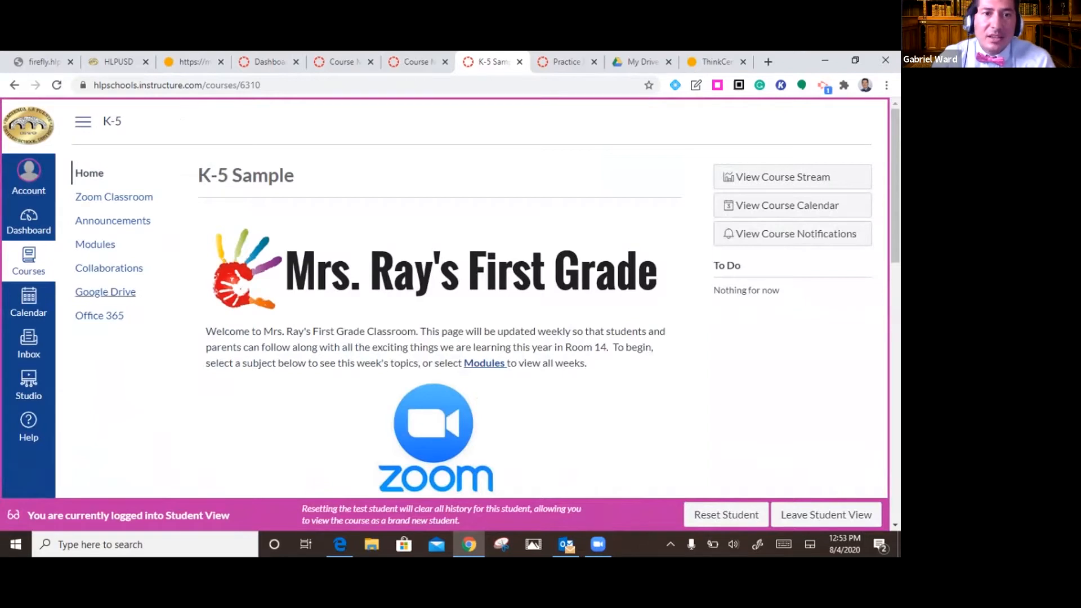
click(95, 244)
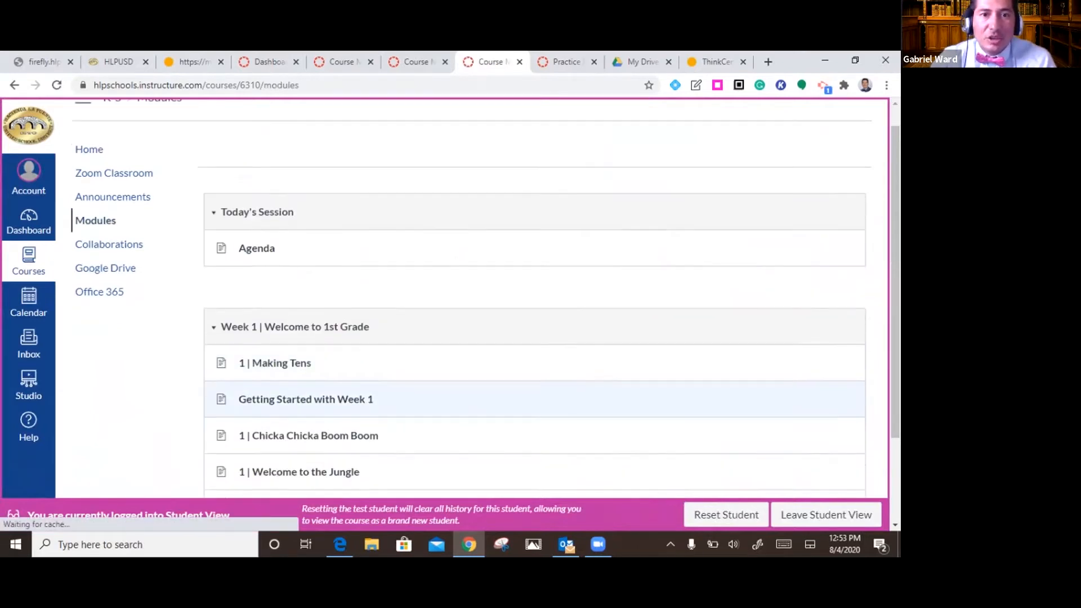
scroll(535, 298, down, 2)
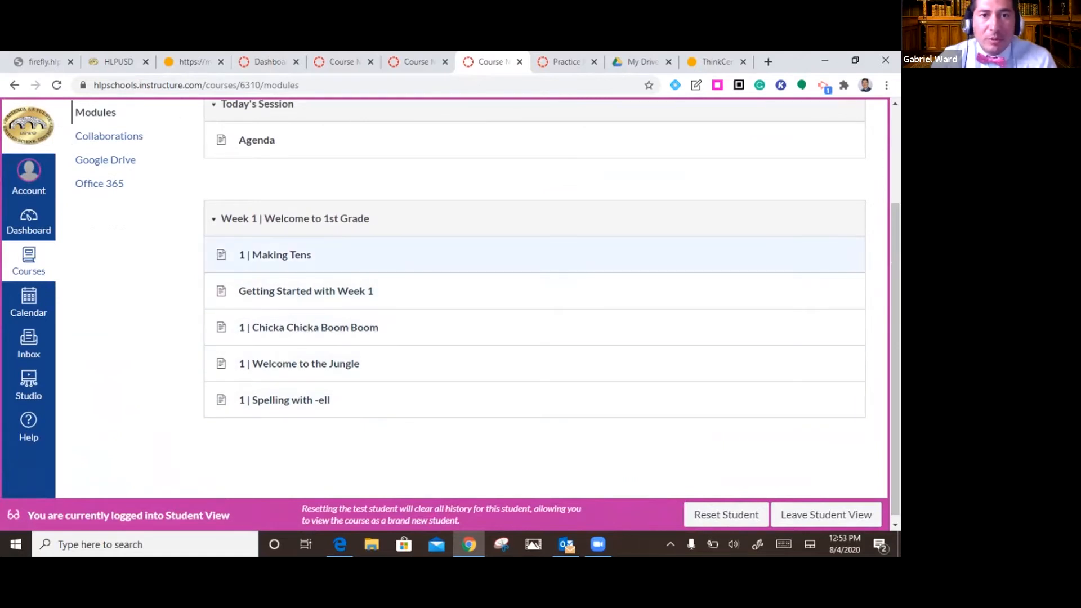
- Open the 1 | Making Tens page and examine its learning goals, games and Parent's Corner
click(280, 255)
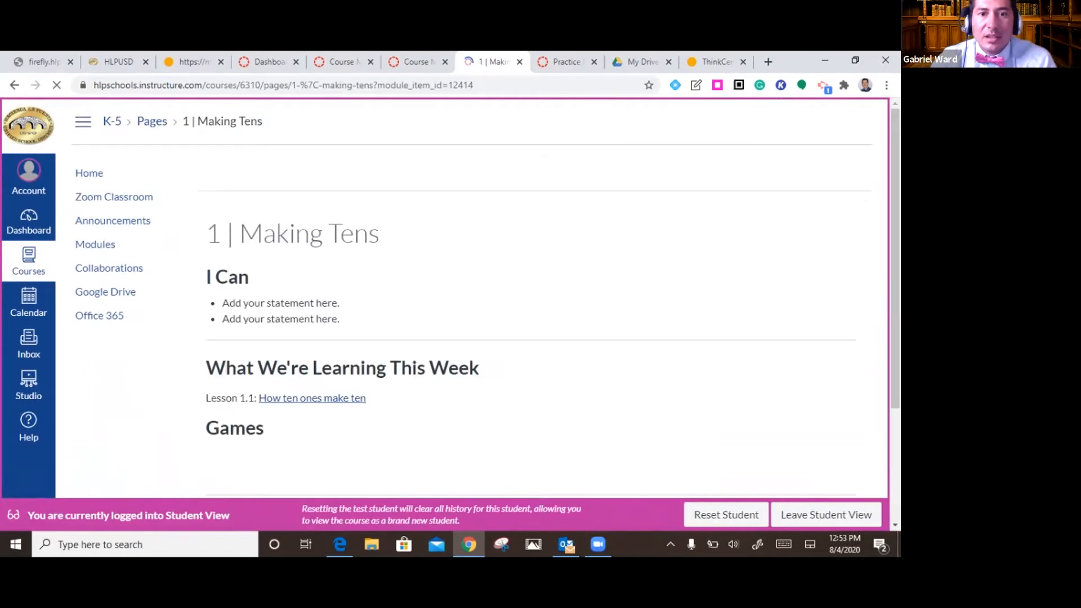
scroll(535, 298, down, 2)
scroll(535, 298, down, 1)
scroll(535, 299, up, 1)
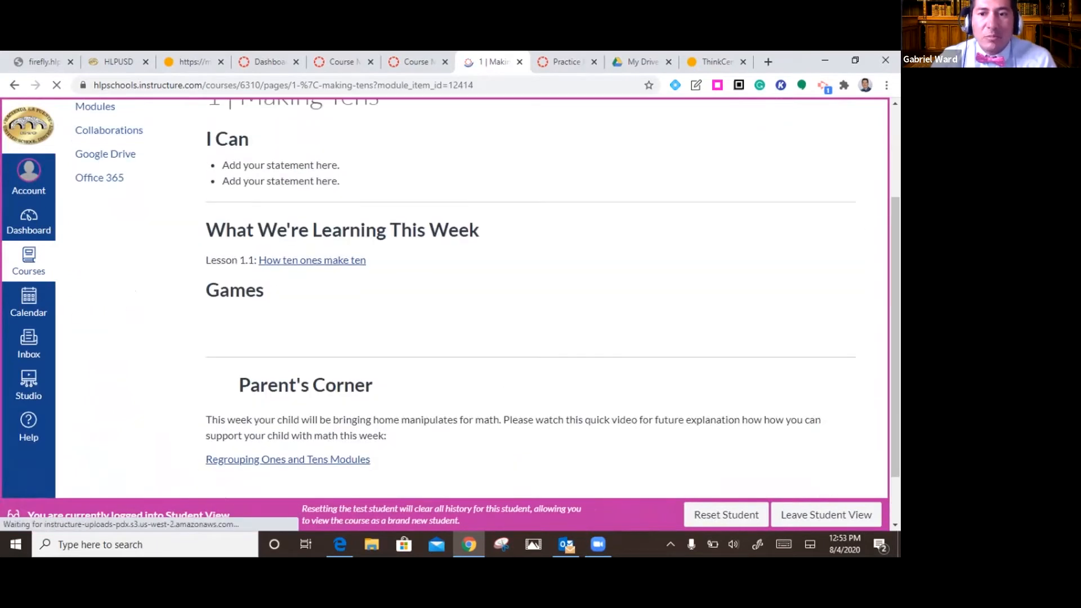
scroll(535, 299, down, 1)
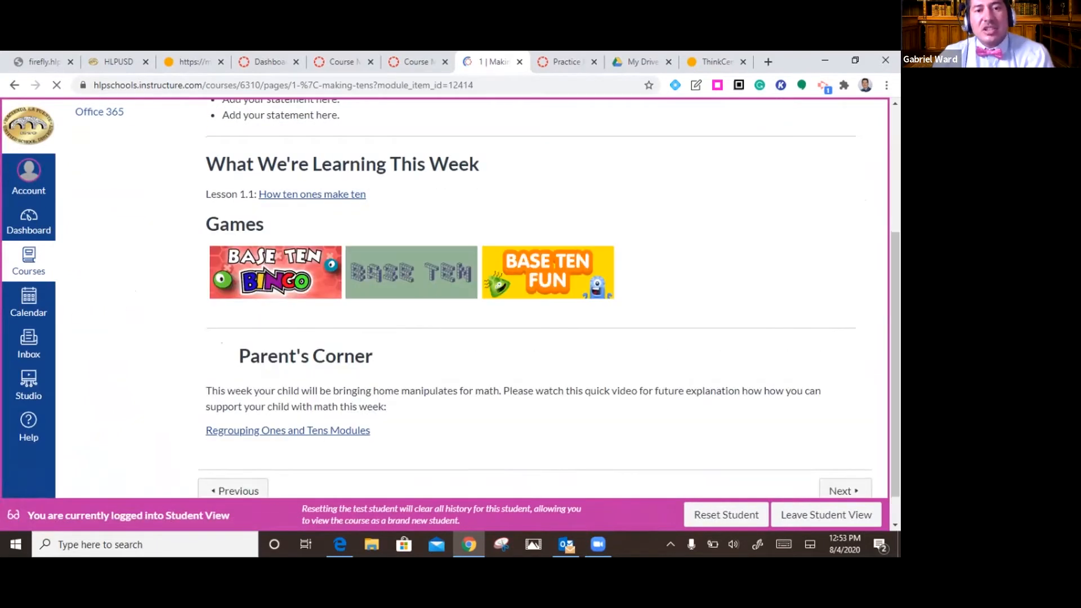
scroll(450, 315, up, 3)
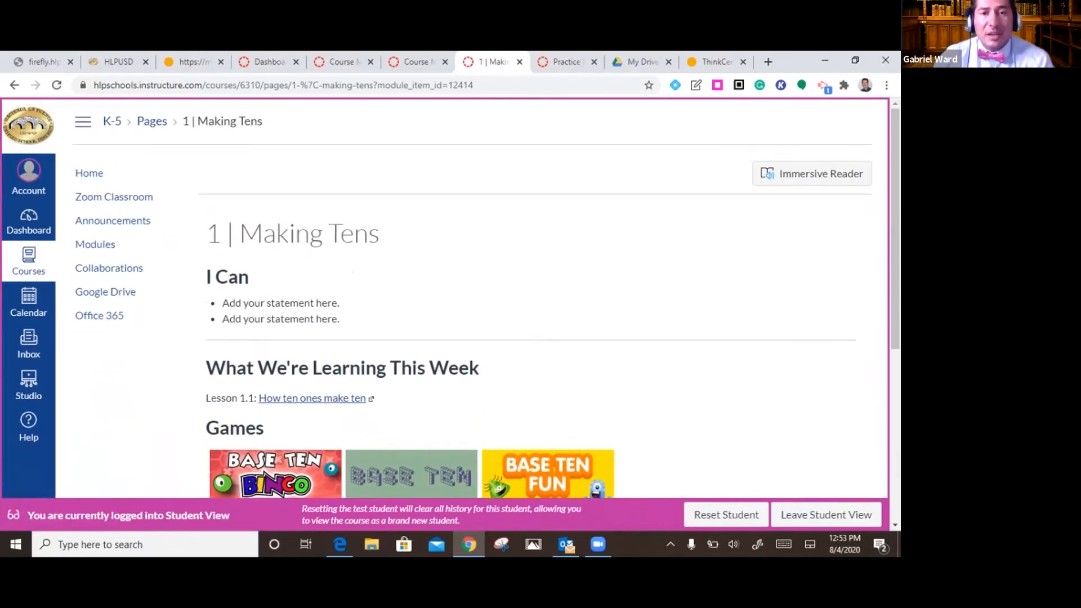
scroll(287, 436, down, 3)
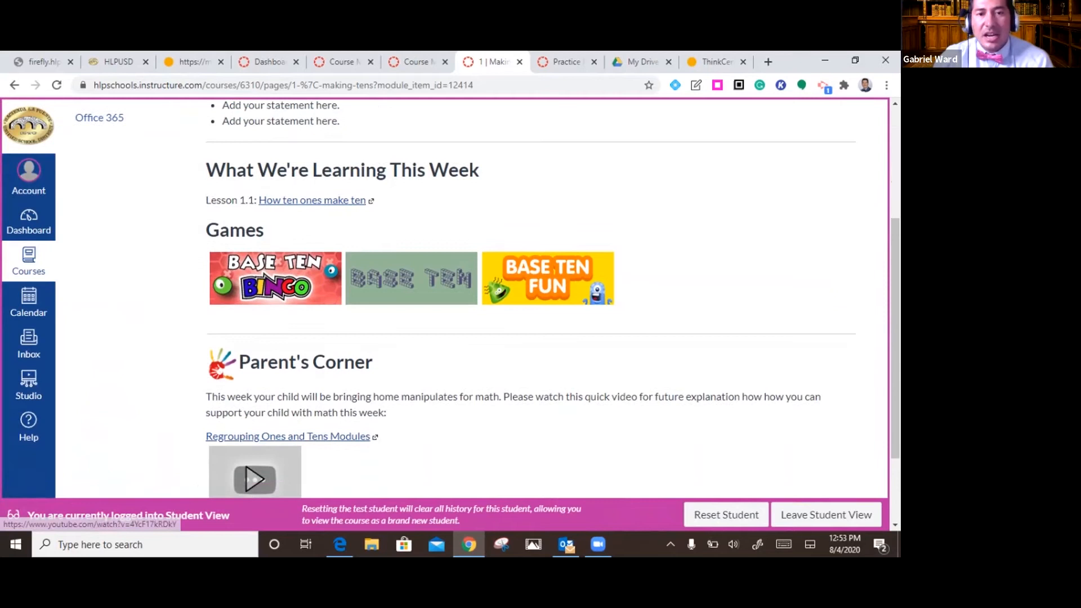
scroll(287, 436, down, 2)
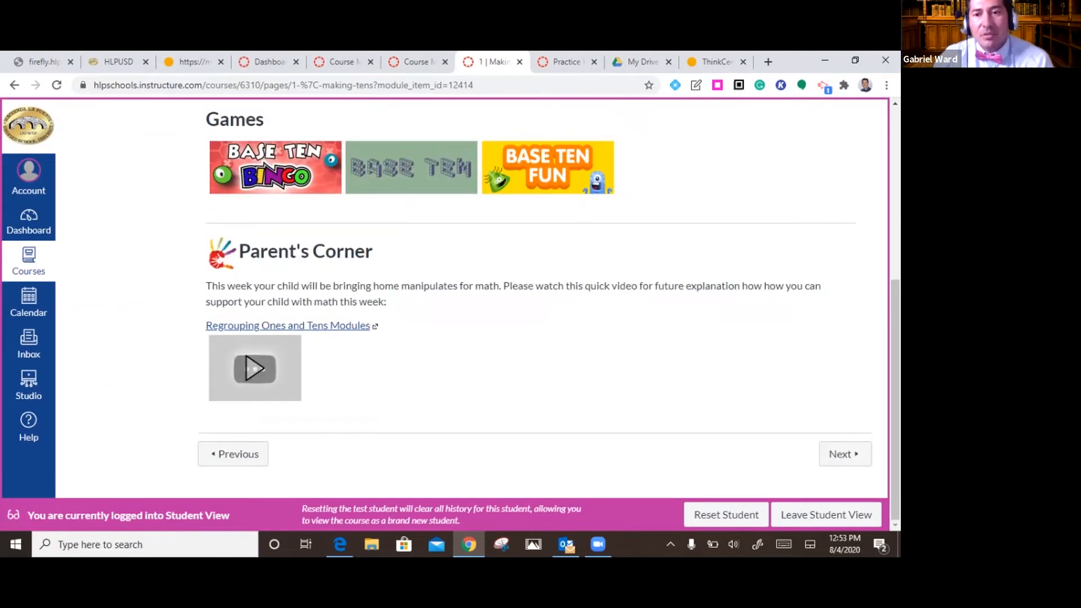
- Advance through the Getting Started with Week 1 and 1 | Chicka Chicka Boom Boom pages, and leave Student View
click(845, 454)
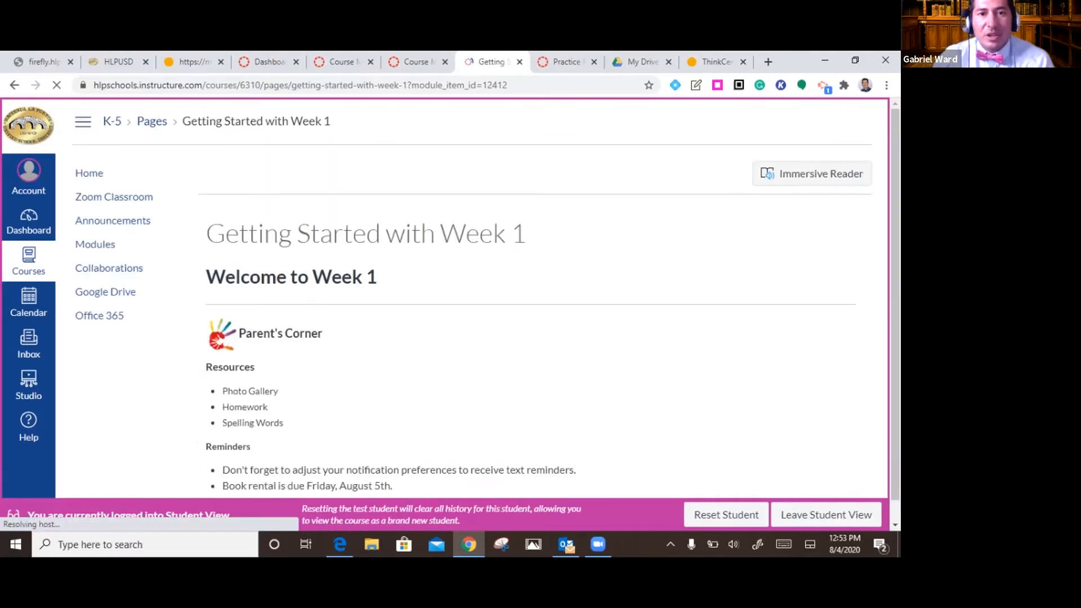
scroll(473, 298, down, 1)
scroll(844, 395, down, 1)
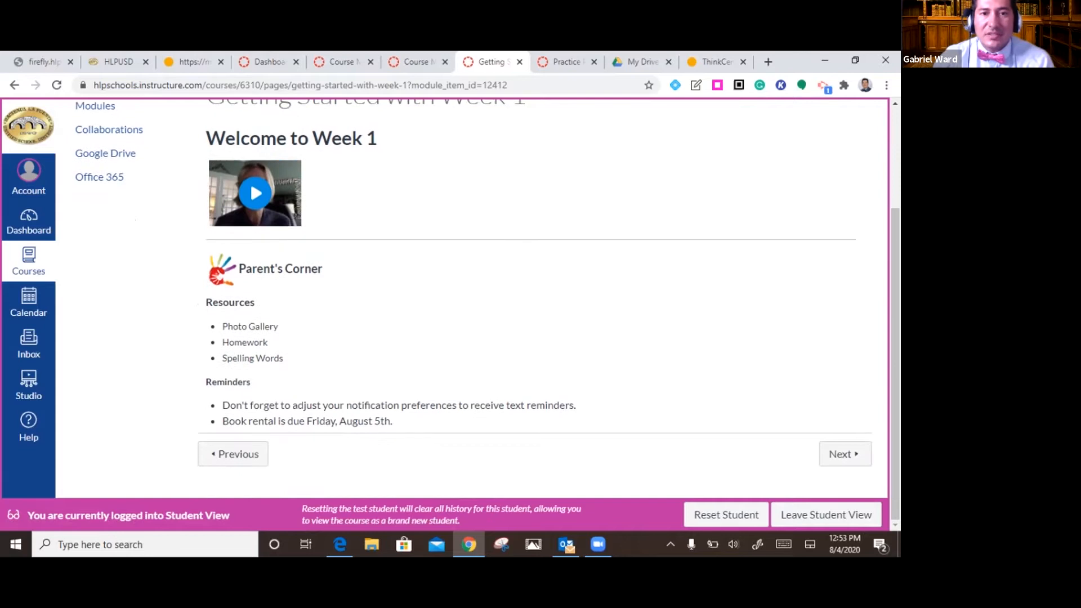
click(845, 454)
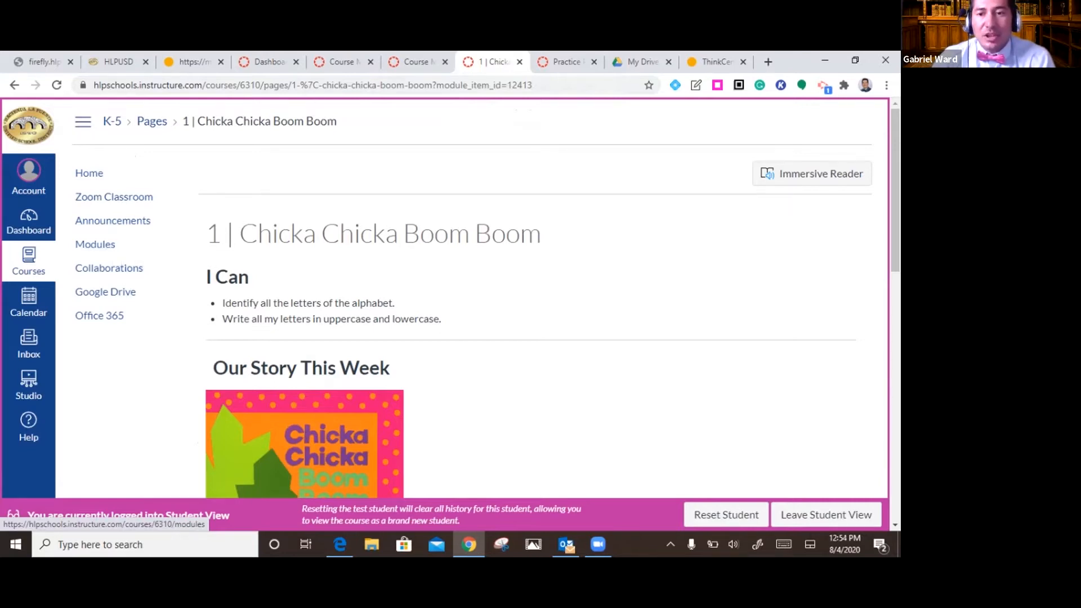
click(826, 515)
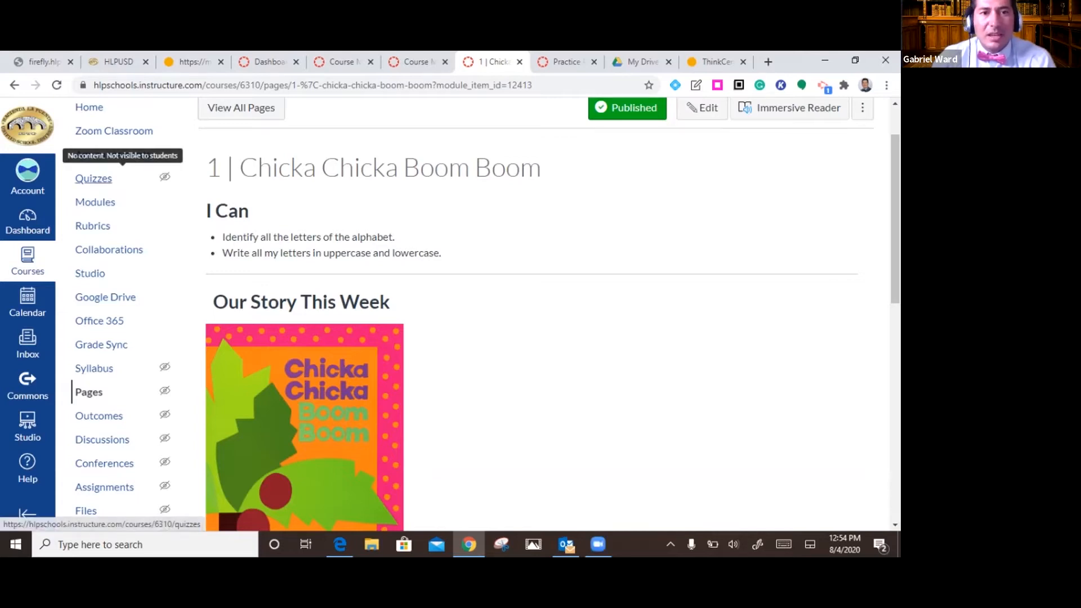
scroll(110, 186, up, 1)
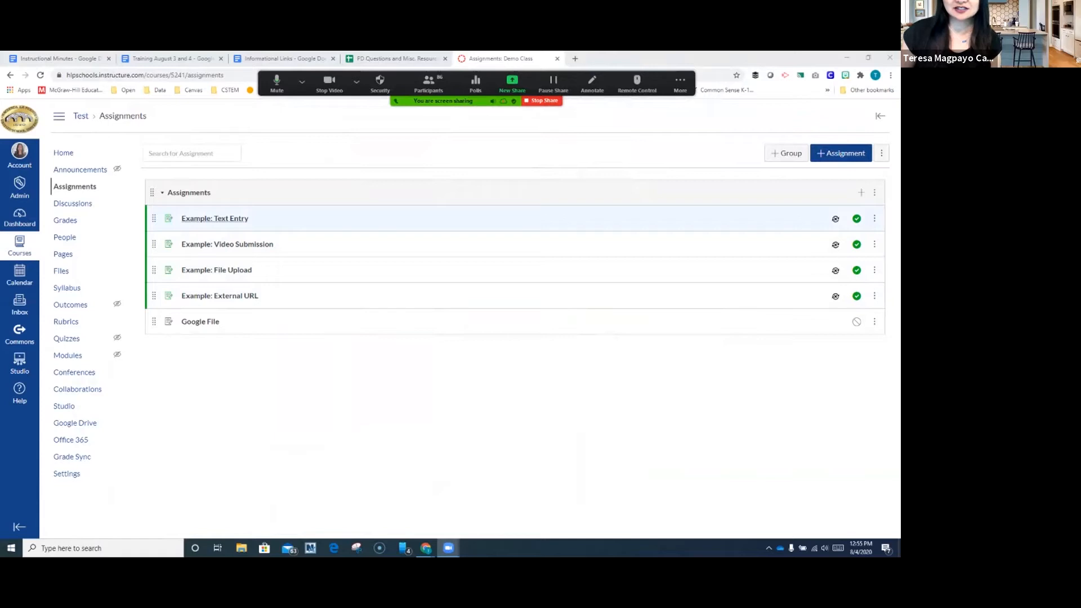
- Try a text re-submission of sdfsdfsdf in the Example: Text Entry assignment, and return to the assignments list without submitting
click(215, 219)
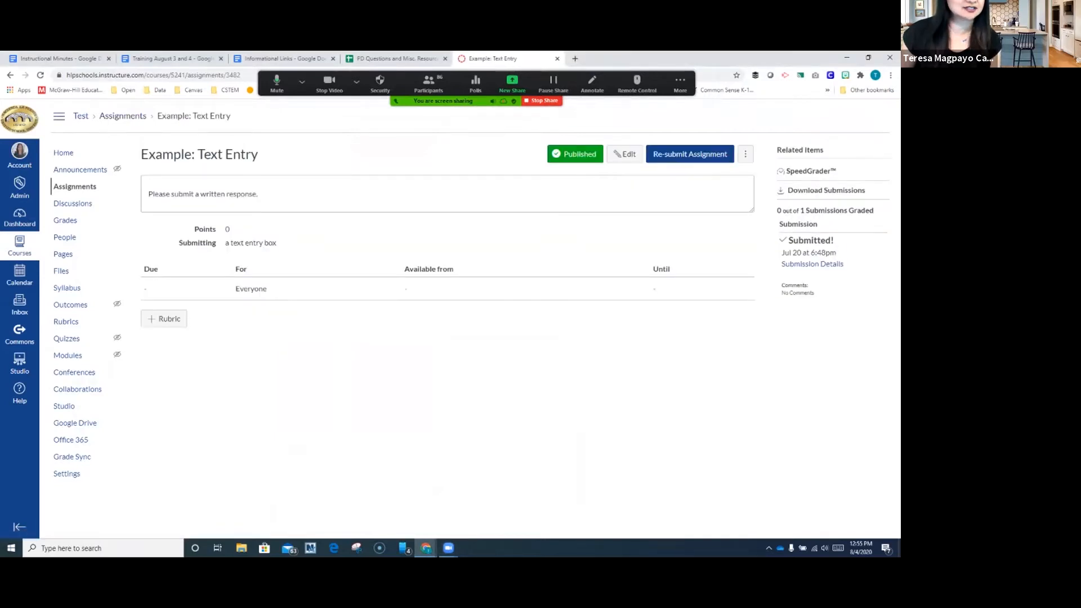
click(668, 154)
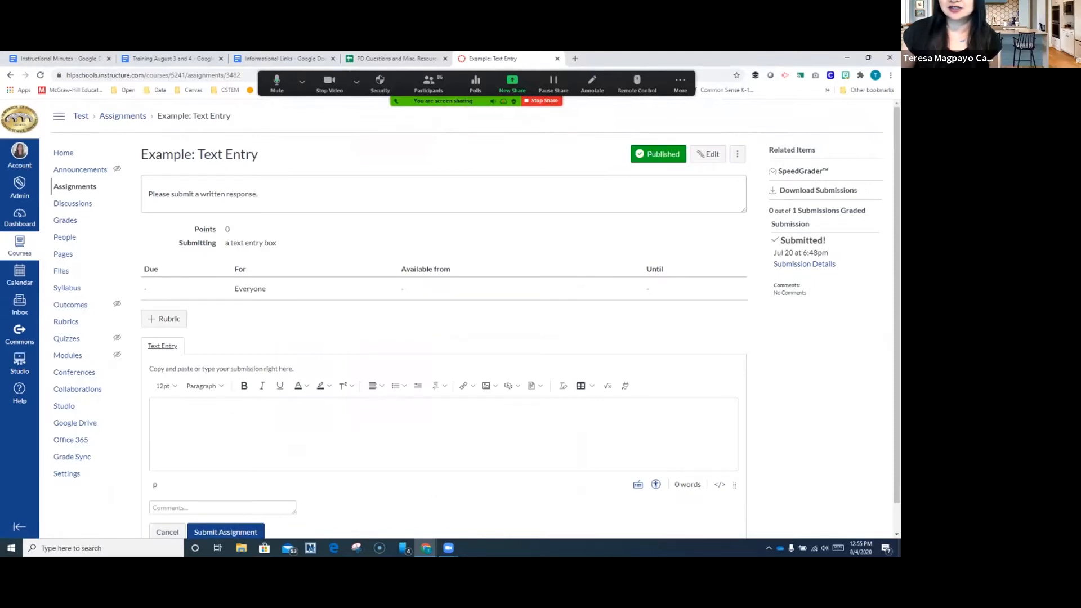
scroll(444, 315, down, 1)
click(156, 383)
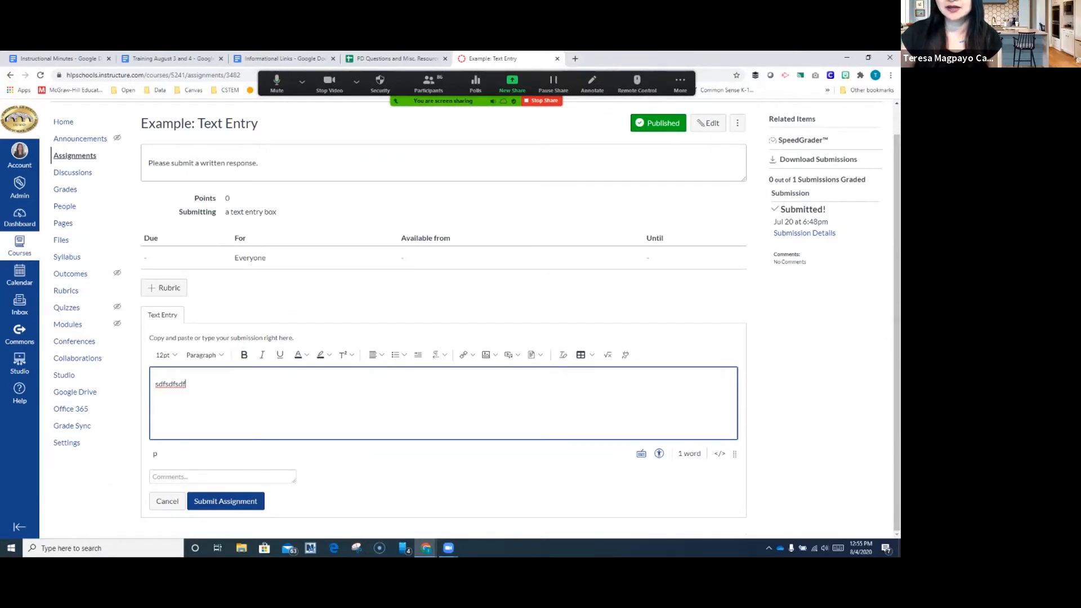
click(75, 156)
key(Return)
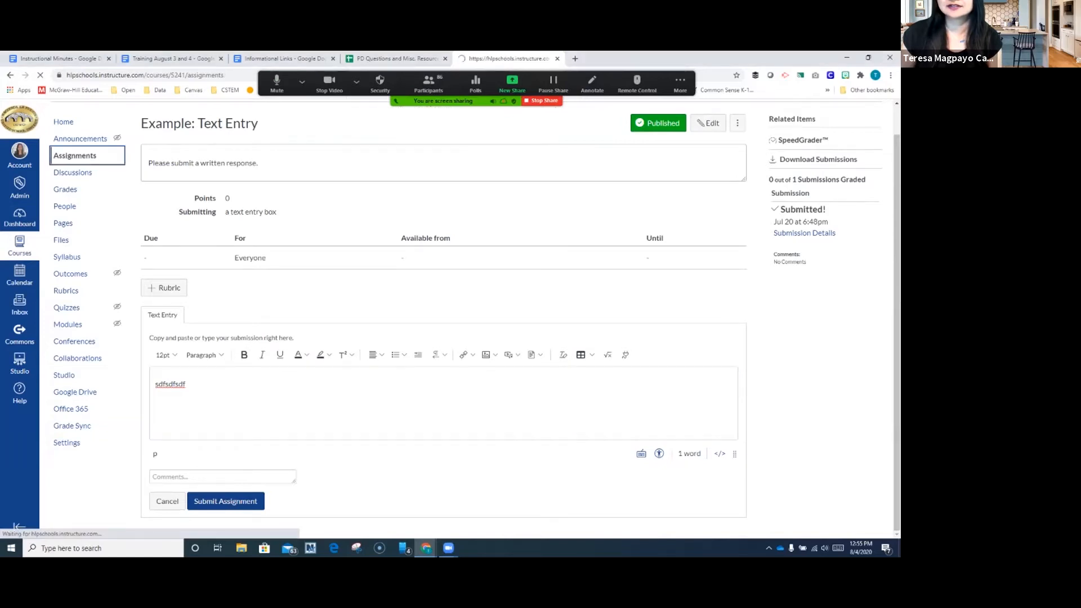
- View the media recording option in the Example: Video Submission assignment's re-submission form, and return to the assignments list without recording
click(228, 244)
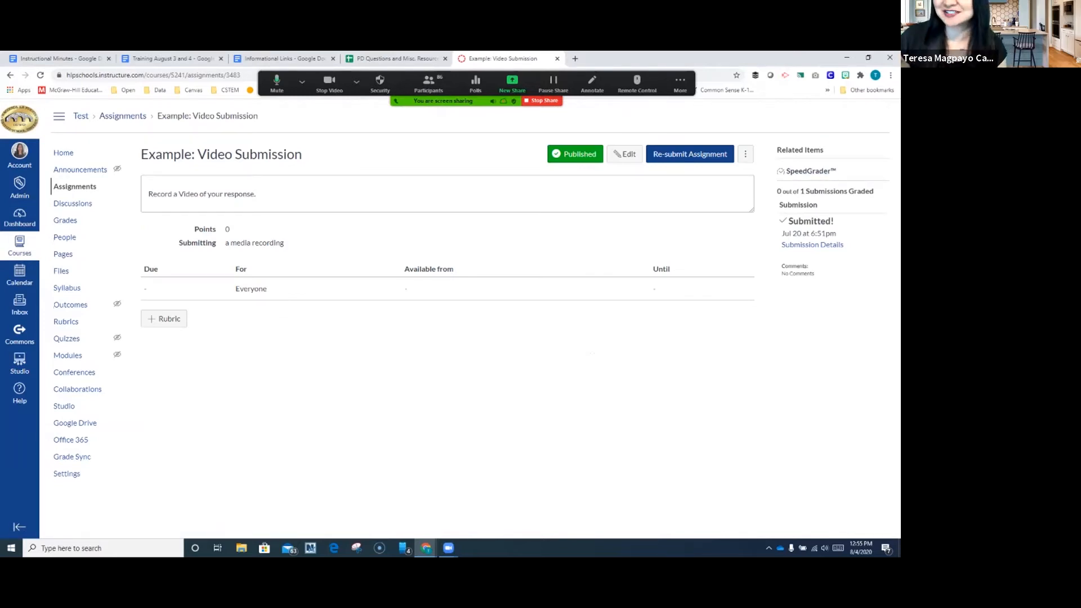
click(689, 154)
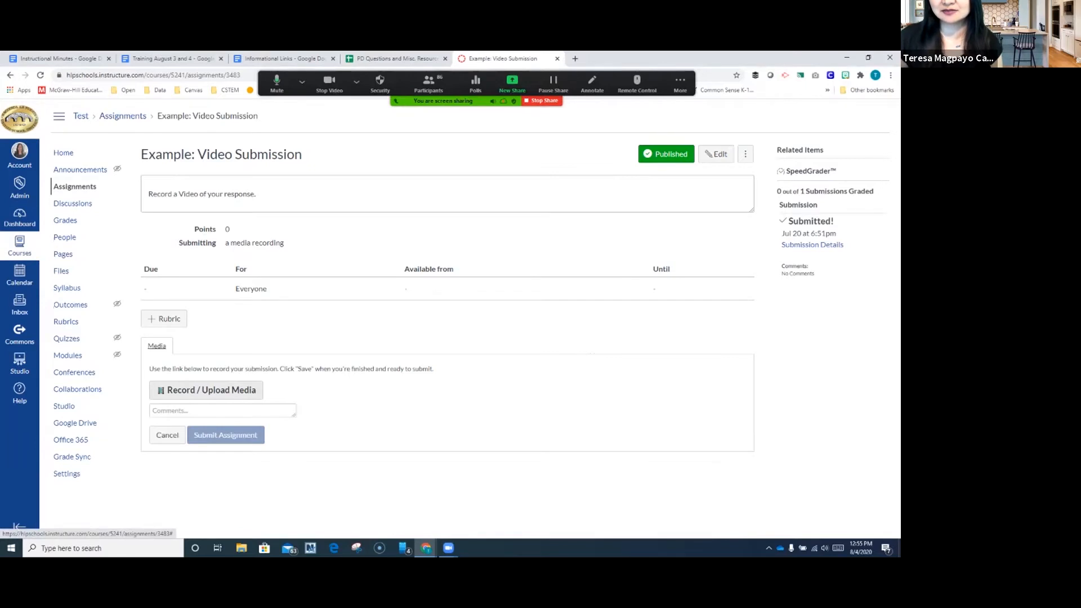
click(206, 389)
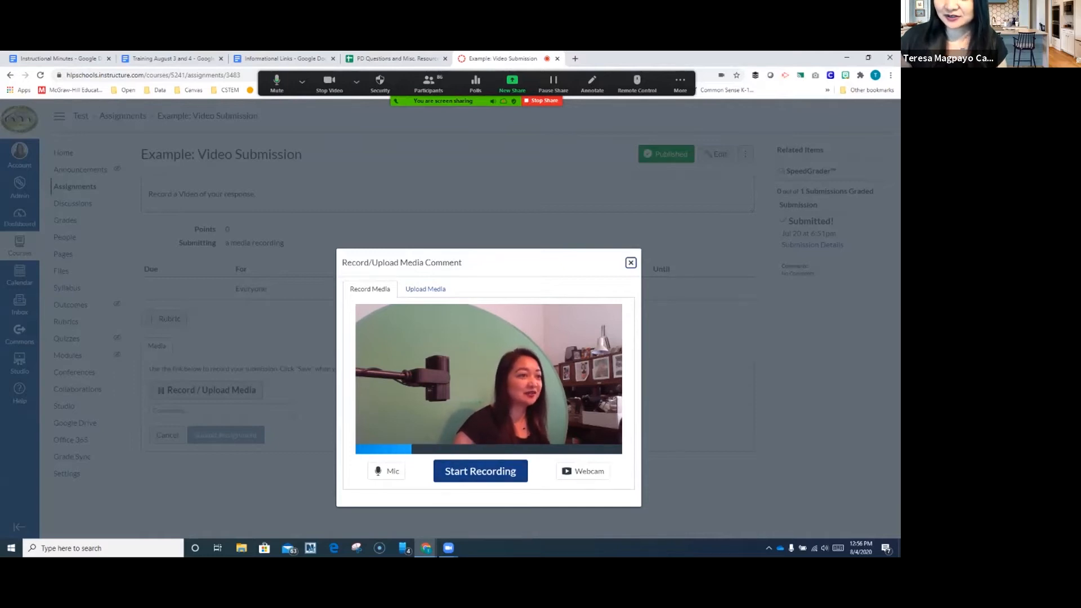
key(Escape)
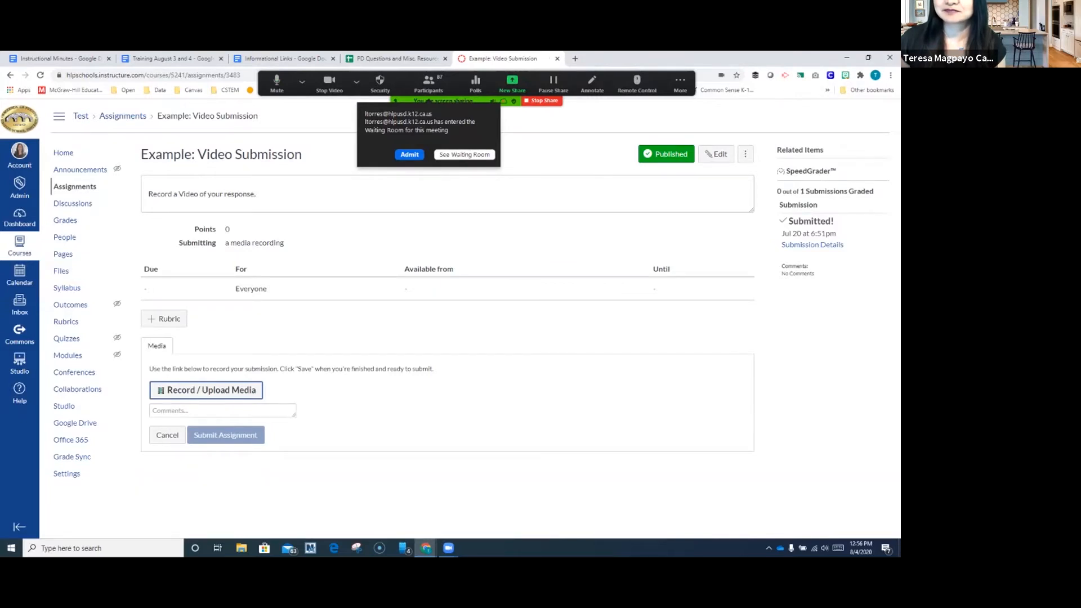
click(75, 186)
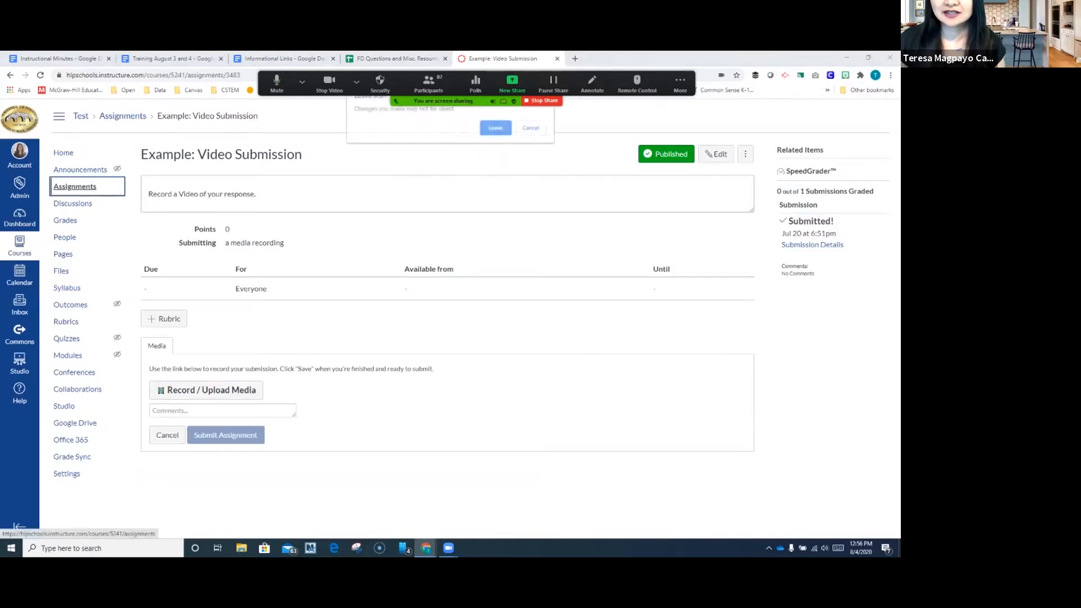
click(496, 128)
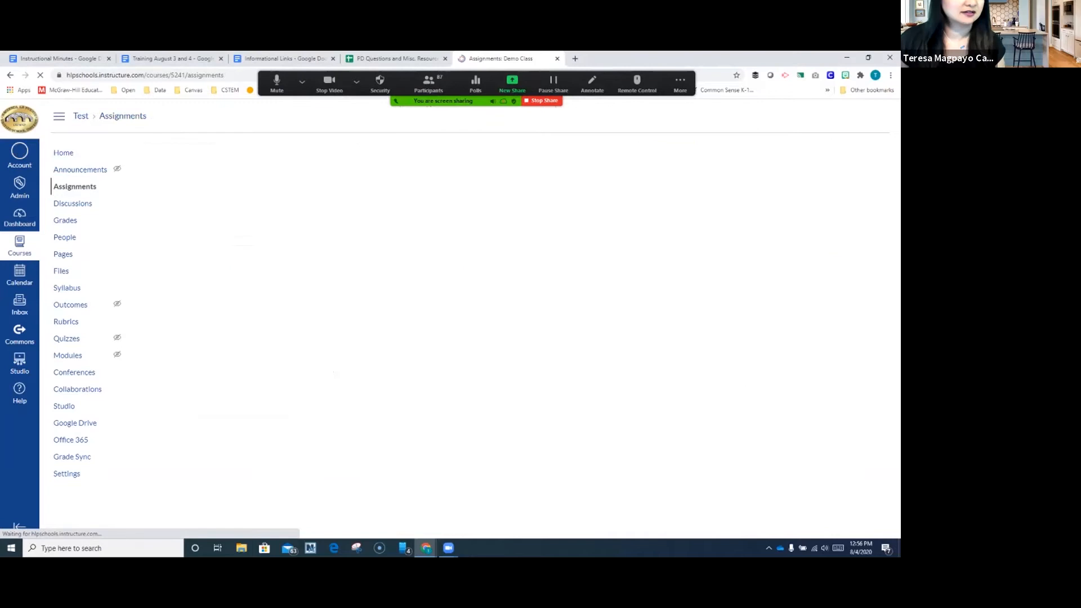
drag(476, 82, 879, 263)
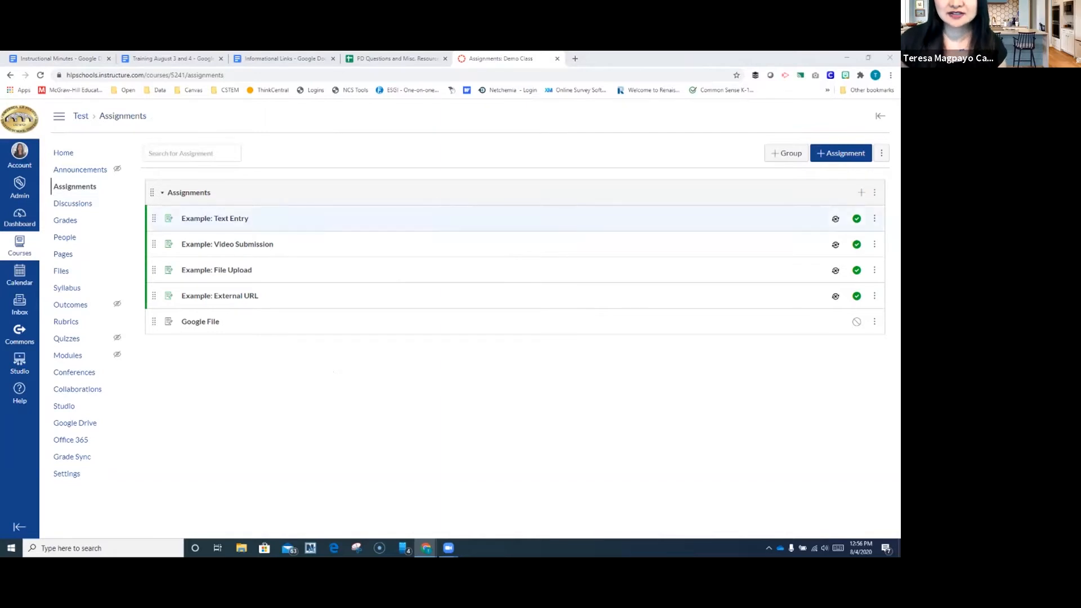
- View the file selection options for re-submitting the Example: File Upload assignment, and return to the assignments list without choosing a file
click(216, 270)
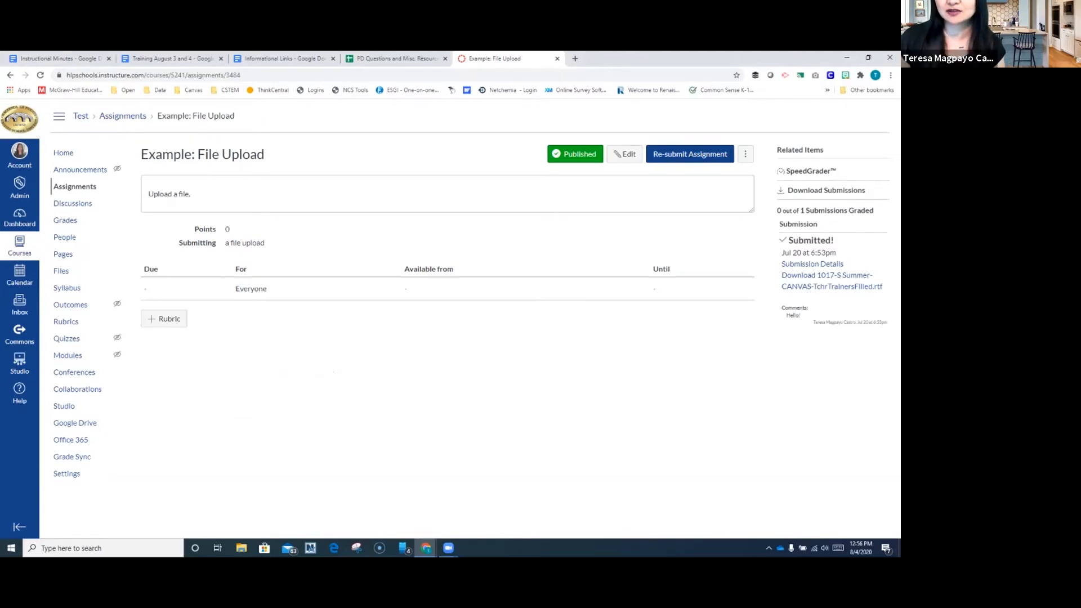
click(669, 154)
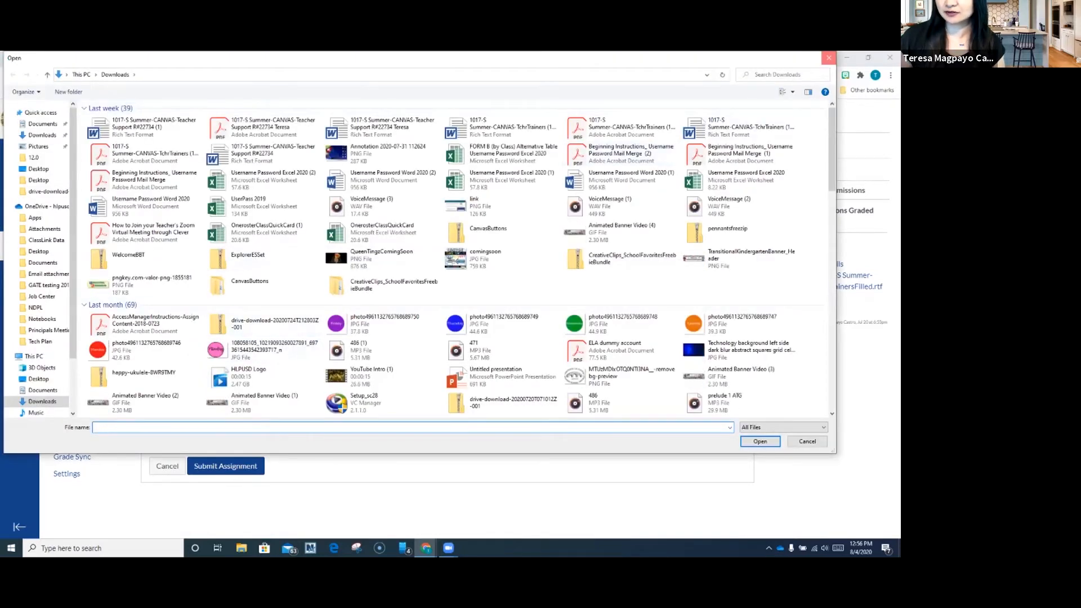
click(829, 58)
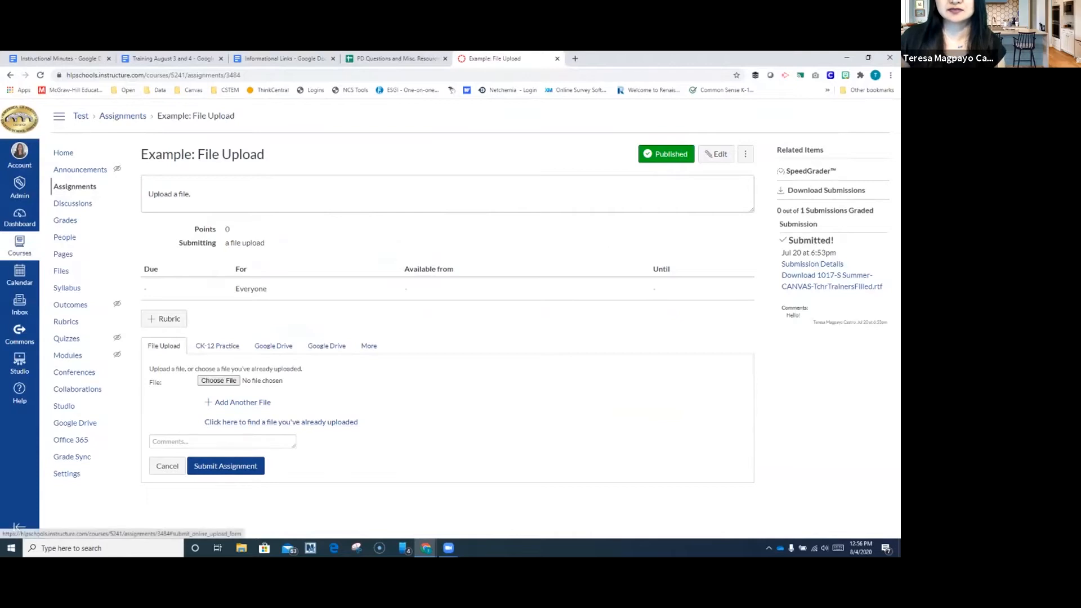
click(75, 186)
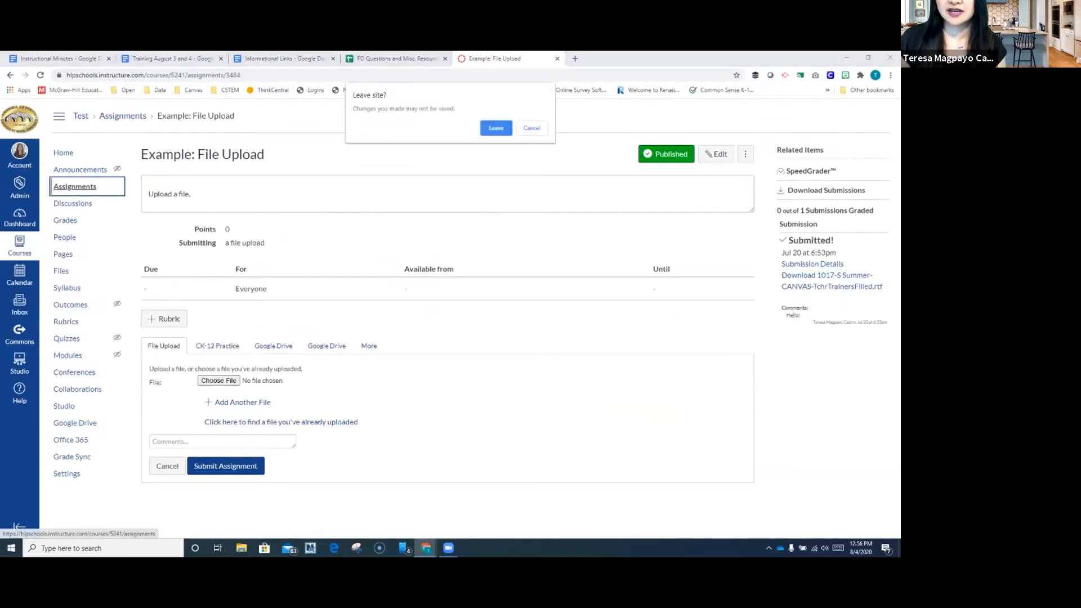
key(Return)
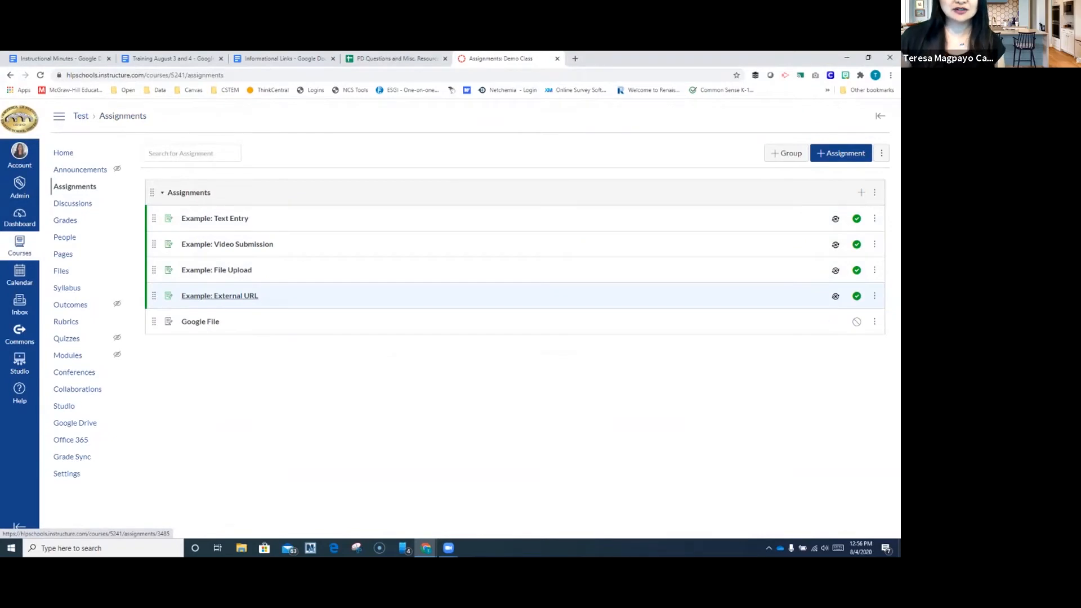
- Try a website URL re-submission with a Google presentation link in the Example: External URL assignment, and return to the assignments list without submitting
click(219, 296)
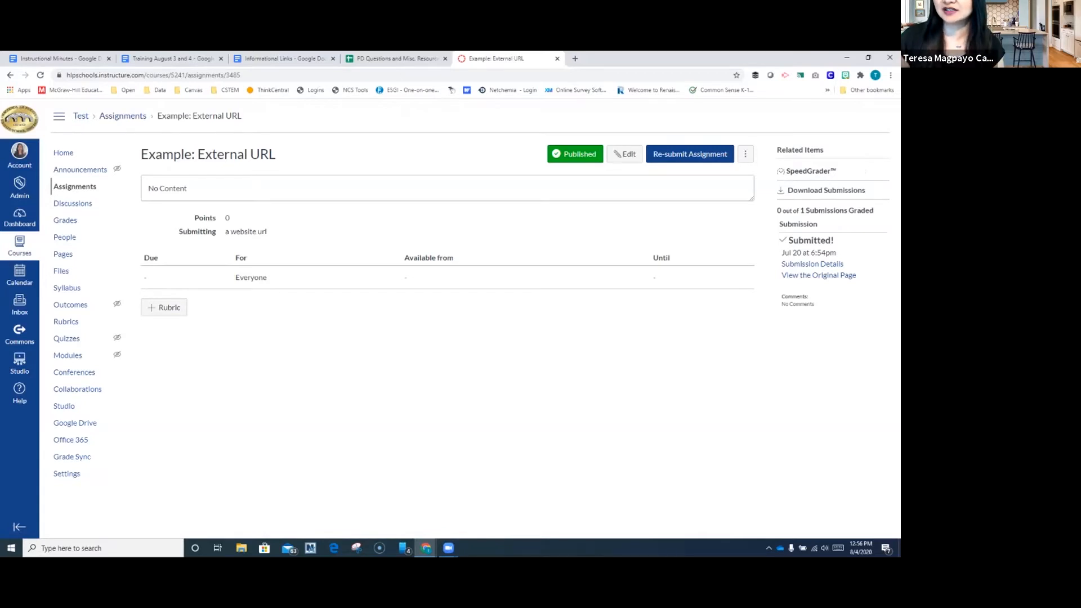
click(690, 153)
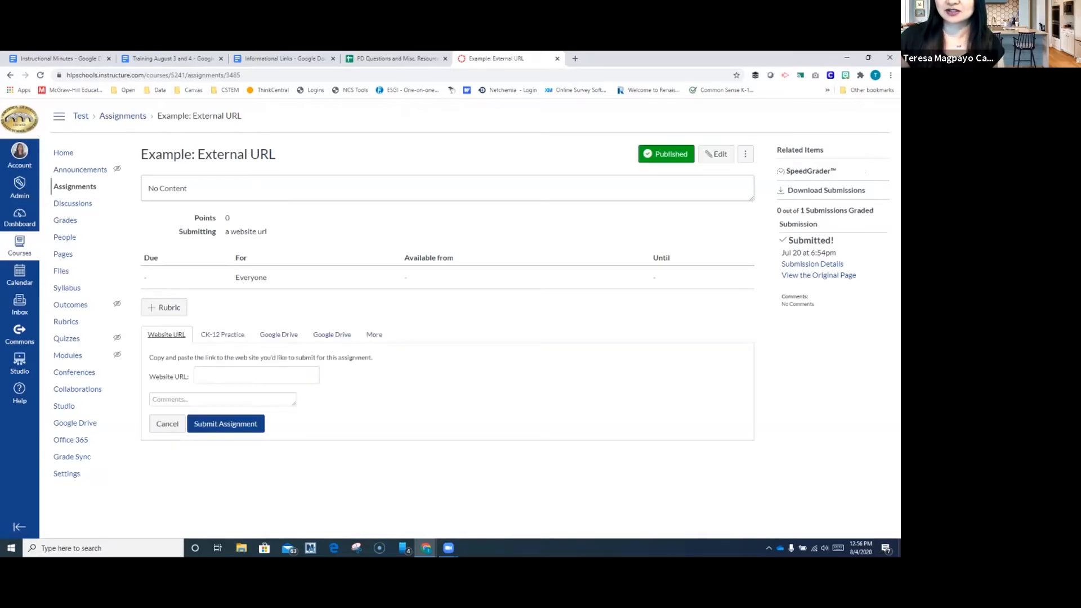
click(256, 375)
click(270, 395)
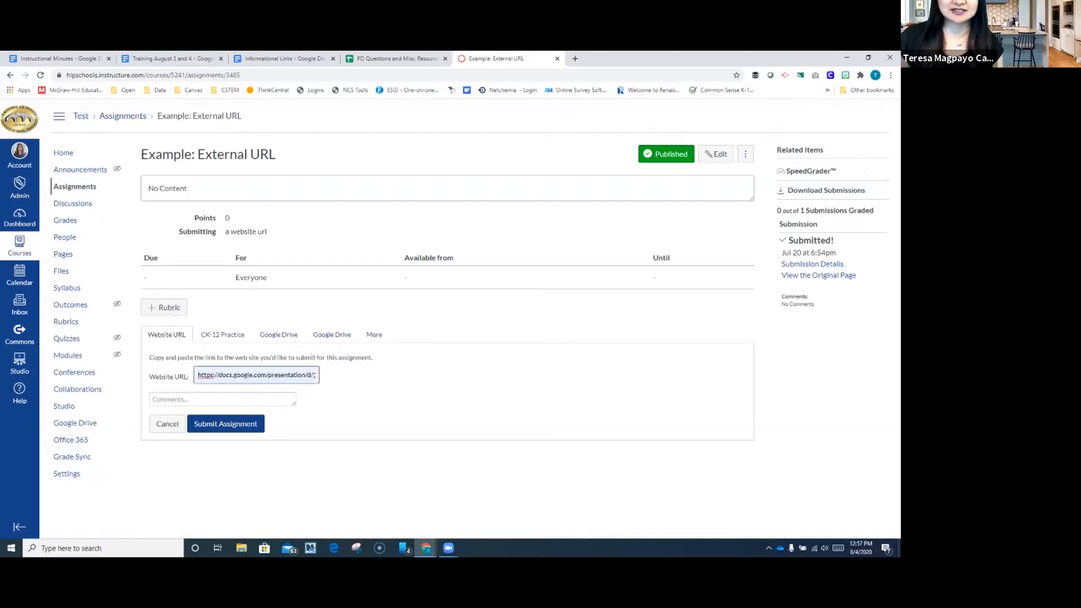
triple_click(287, 375)
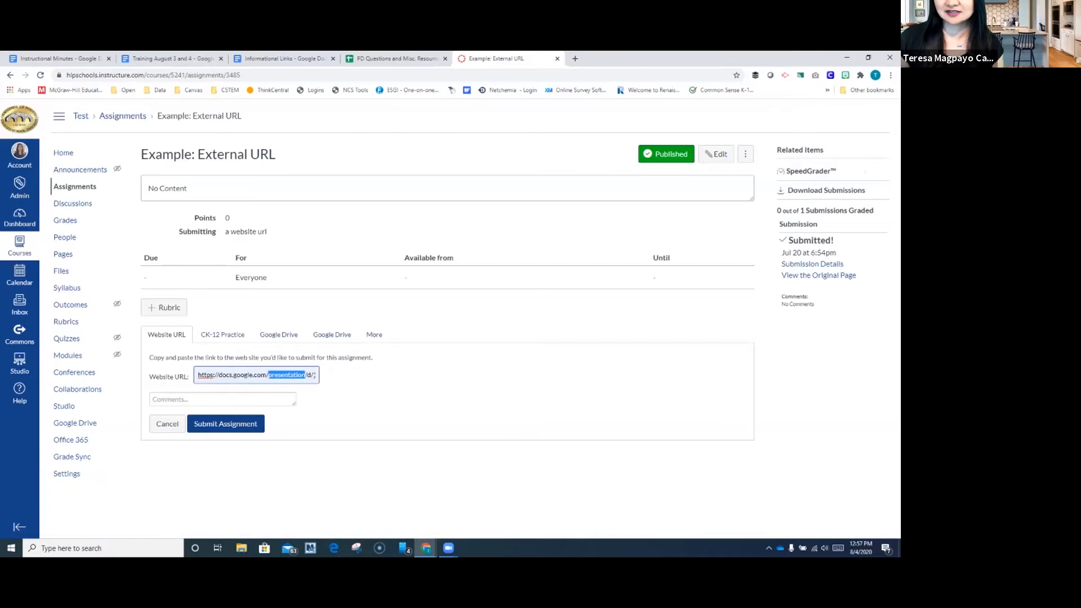
key(BackSpace)
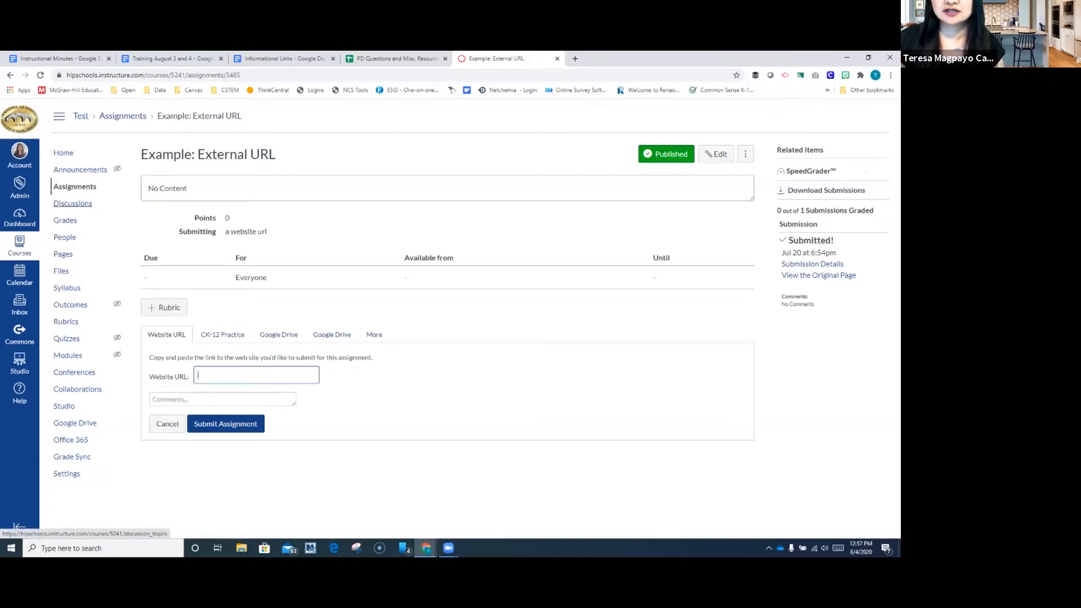
click(75, 187)
key(Return)
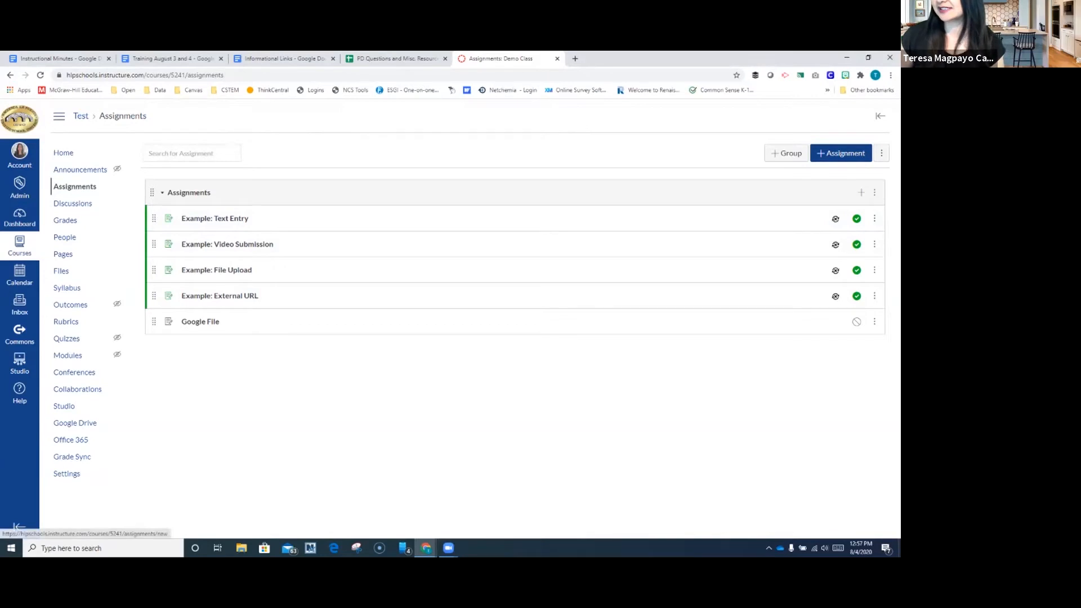
- Start a new assignment named Sample and place the cursor in its empty description
click(841, 153)
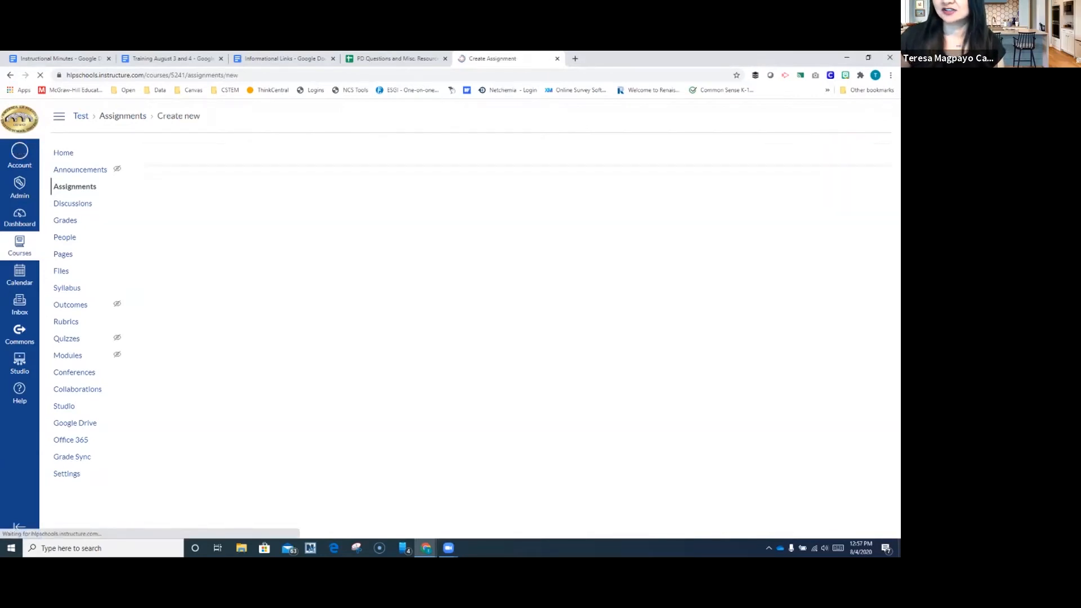
click(169, 182)
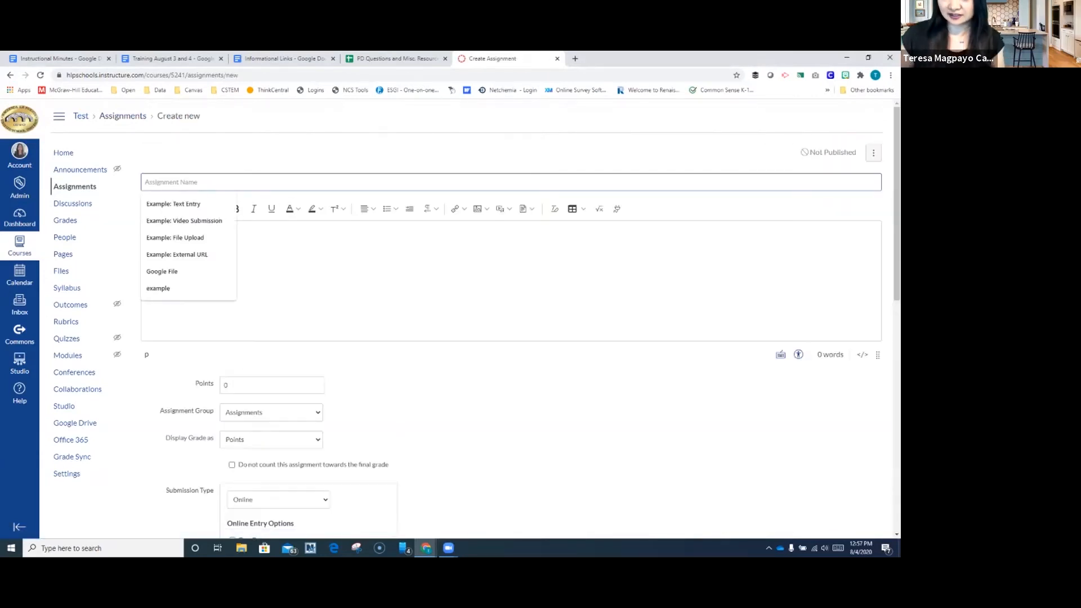
text(Sample)
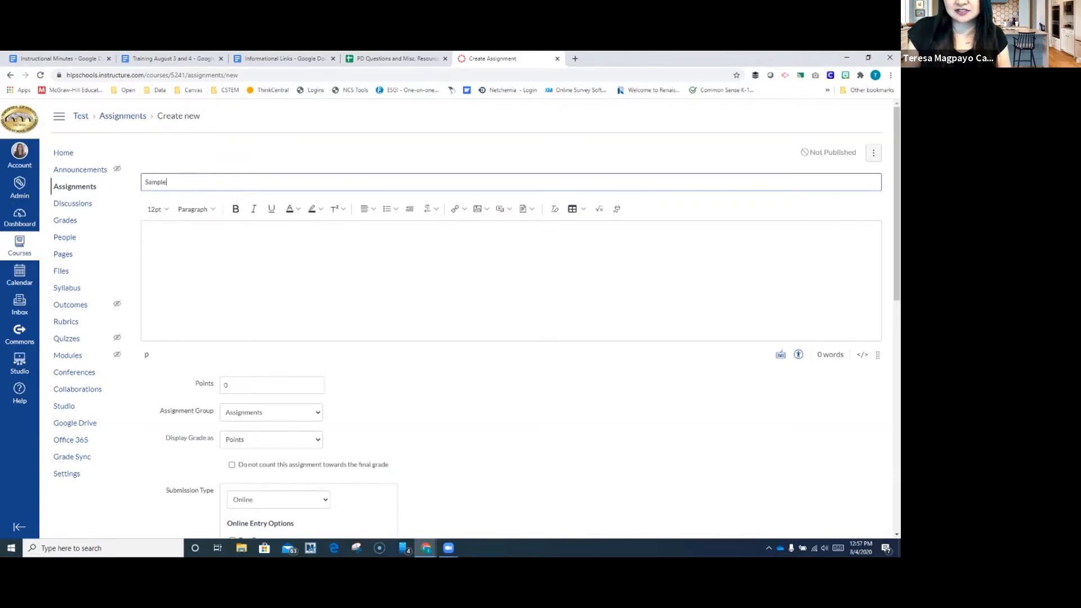
click(147, 237)
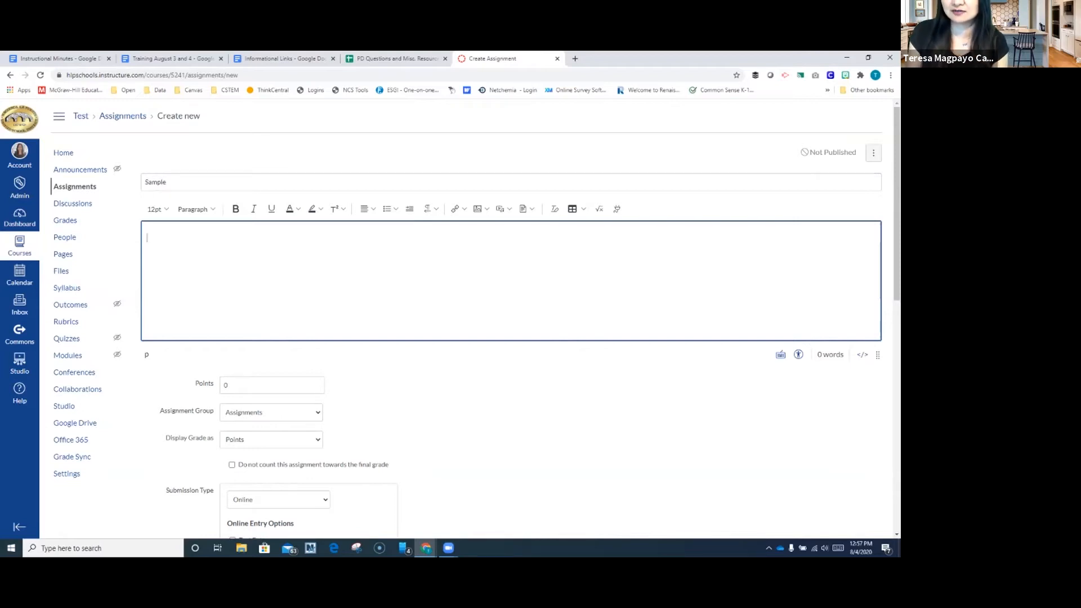
scroll(507, 281, down, 1)
scroll(507, 282, up, 1)
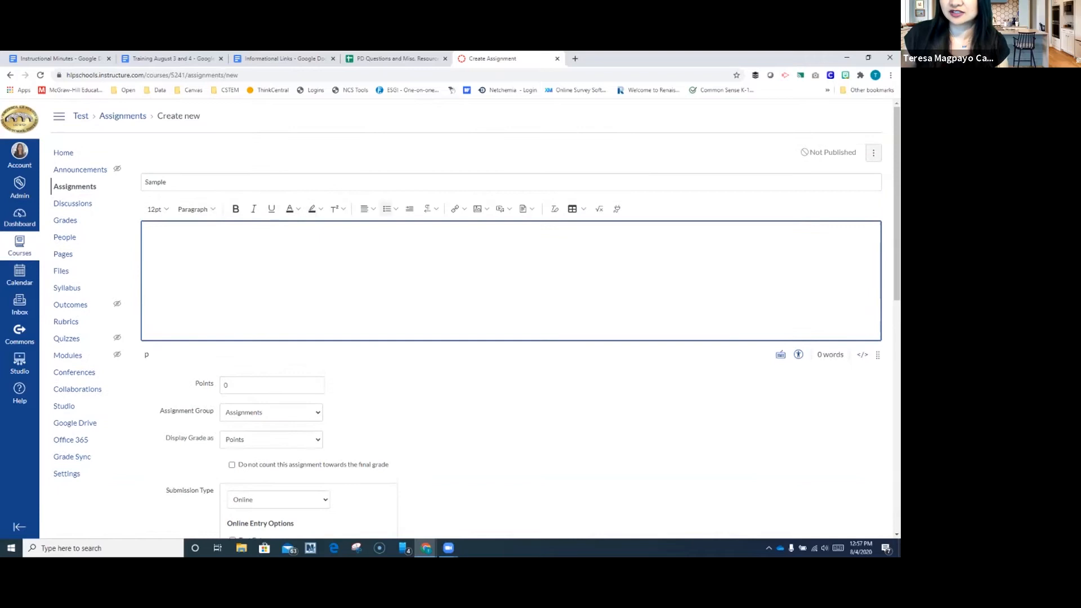
- View the points, assignment group and grade display options for the new Sample assignment without changing them
scroll(507, 315, down, 2)
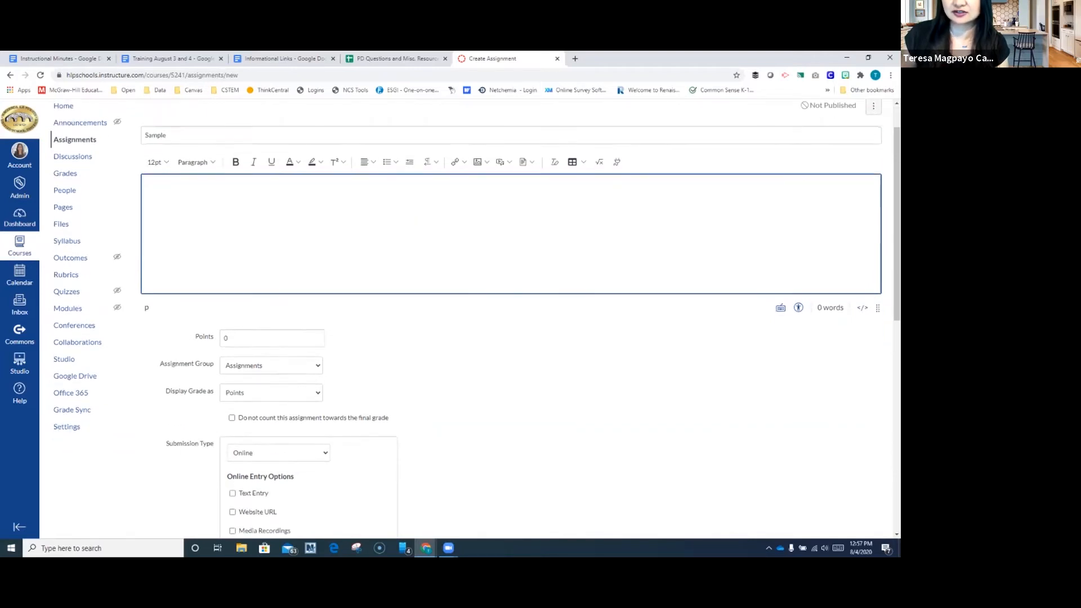
scroll(507, 315, down, 1)
click(259, 244)
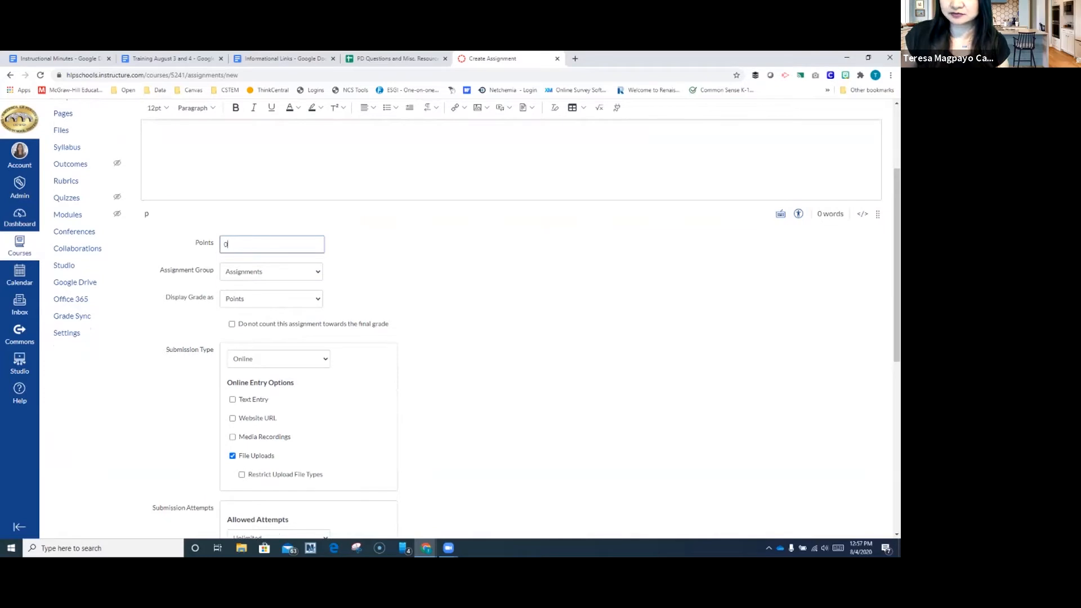
click(271, 271)
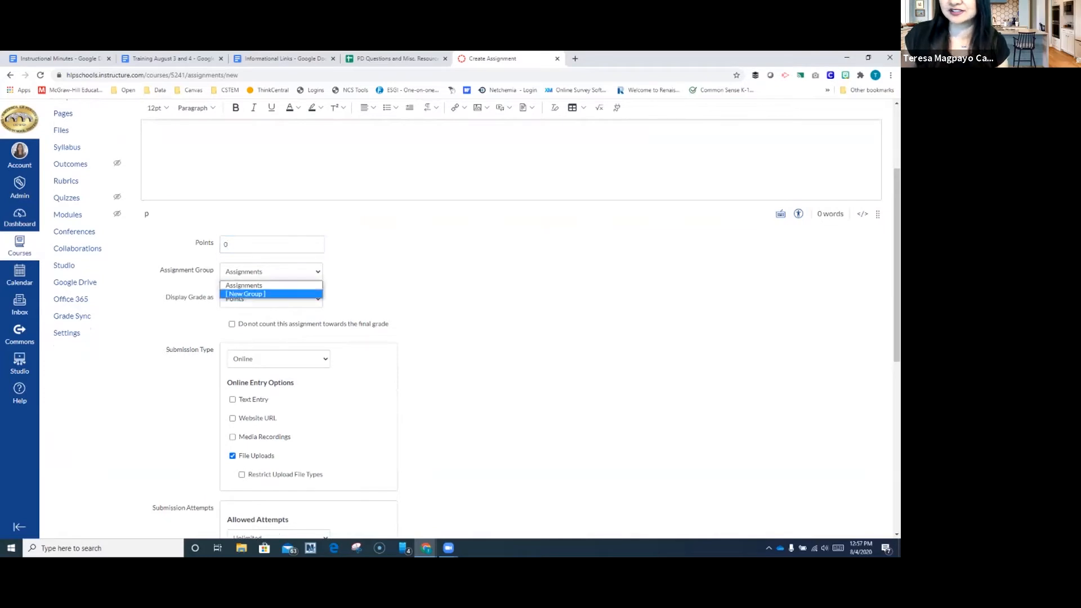
click(259, 294)
scroll(265, 281, down, 1)
click(271, 251)
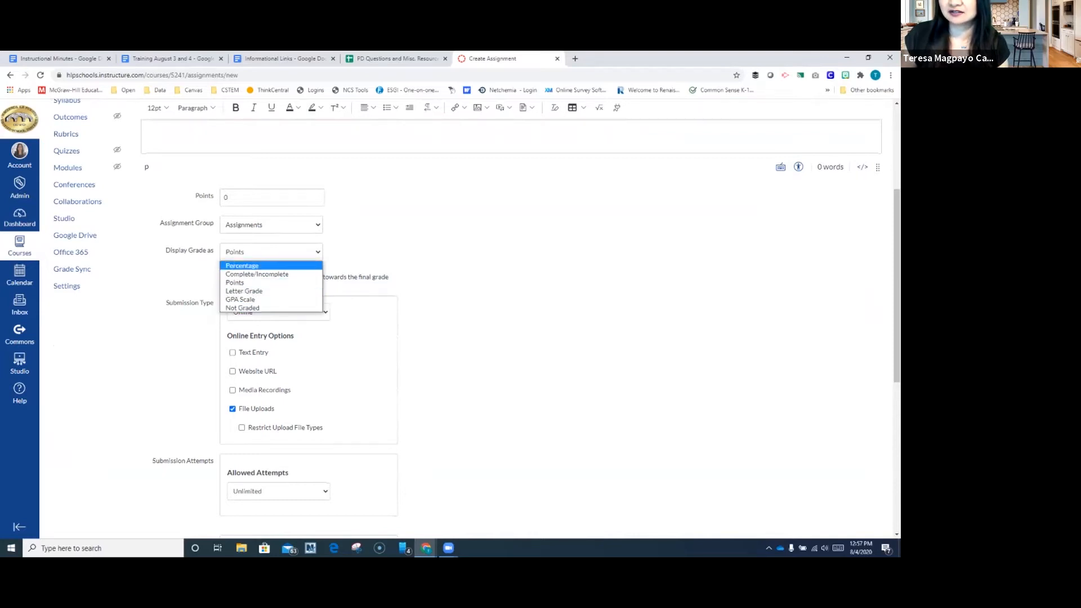
key(Escape)
scroll(477, 315, down, 2)
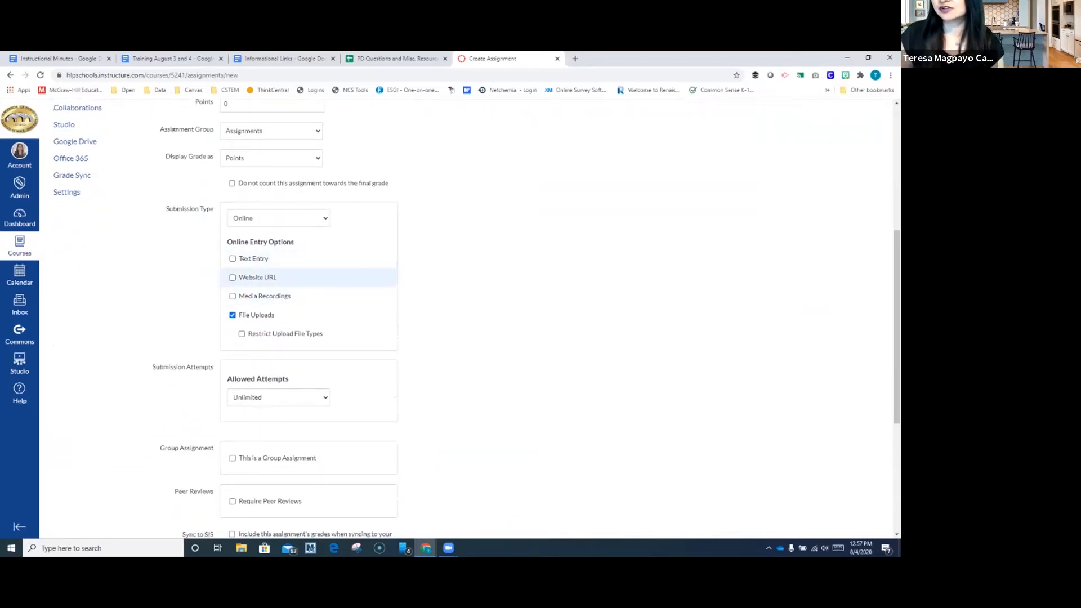
- Try enabling Text Entry, Website URL and Media Recordings as online entry options, and revert to File Uploads only
click(232, 258)
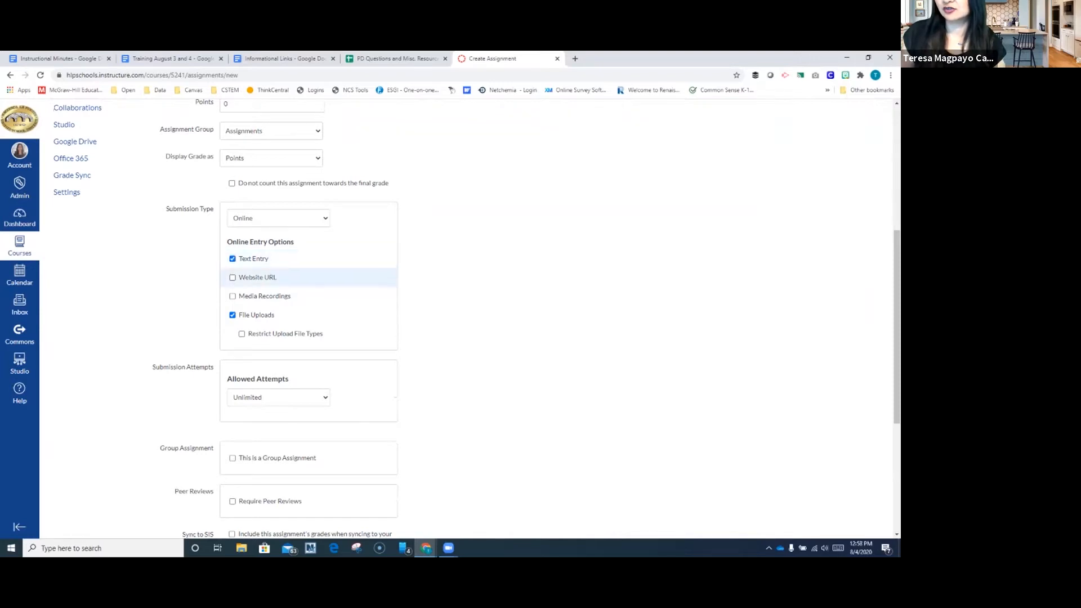
click(233, 277)
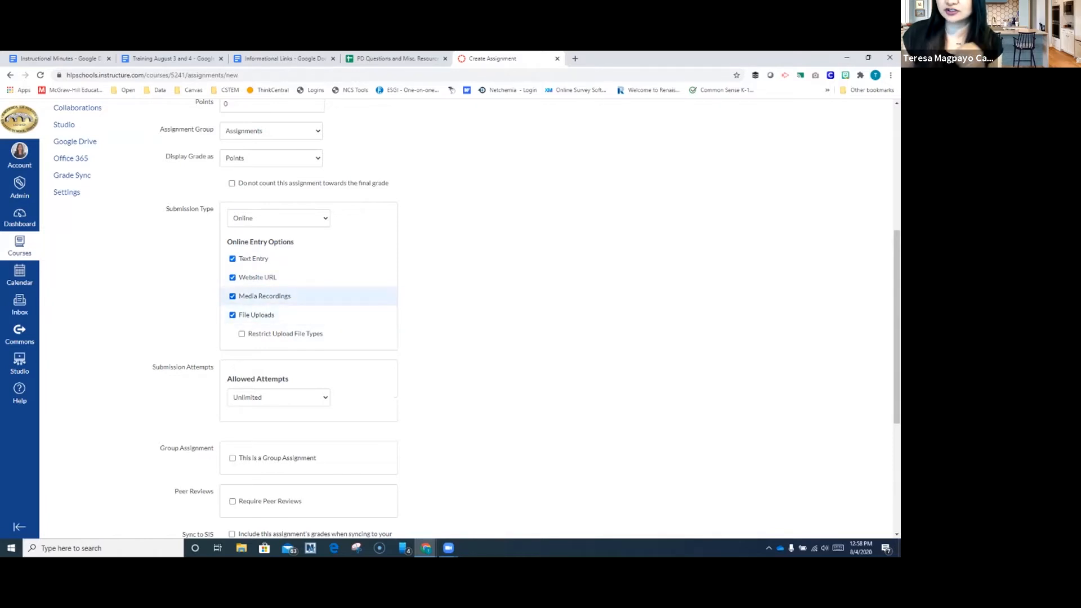
click(233, 277)
click(233, 259)
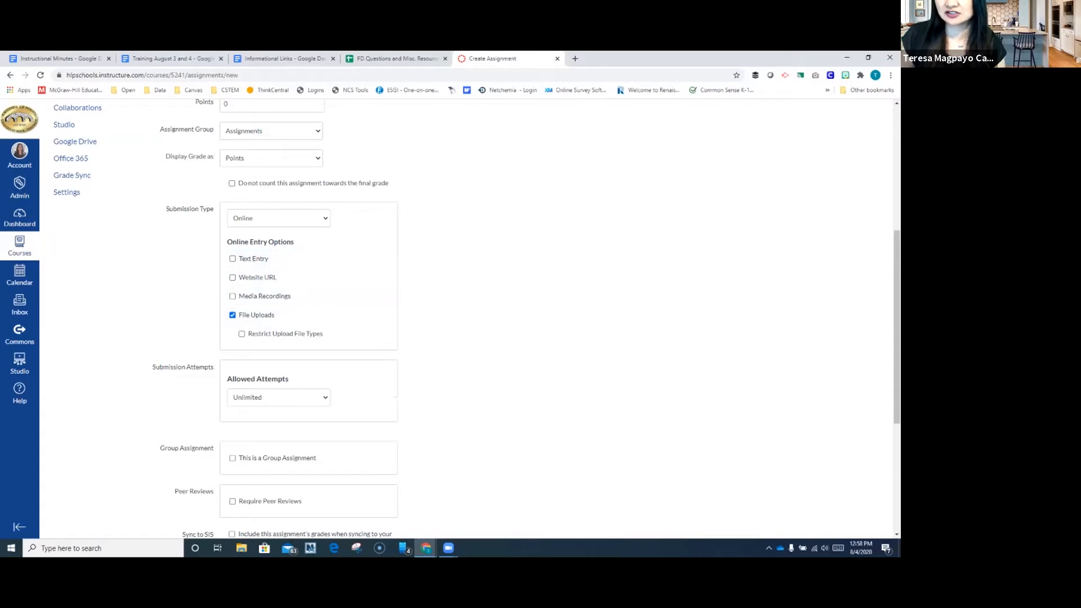
- View the allowed attempts, group, peer review and assign date settings, and return to the assignments list without saving the Sample assignment
scroll(451, 315, down, 1)
scroll(451, 315, down, 1)
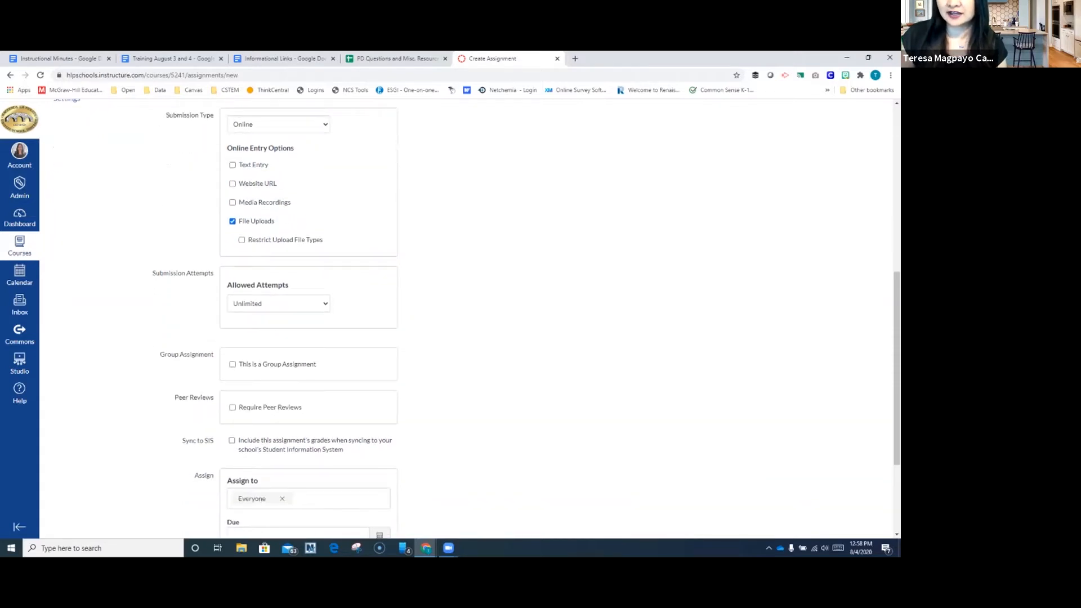
click(278, 304)
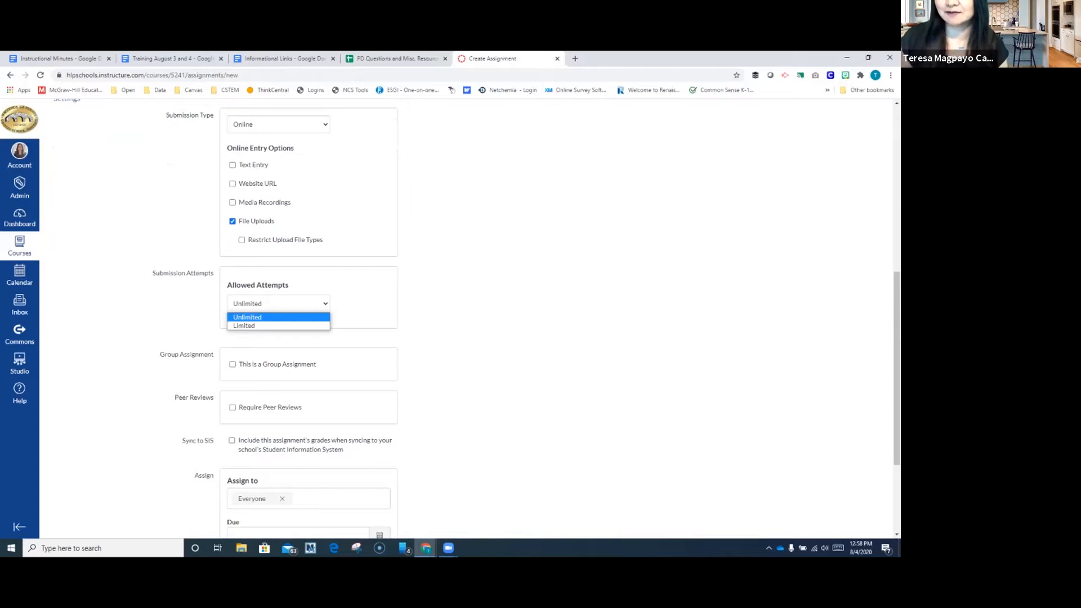
key(Escape)
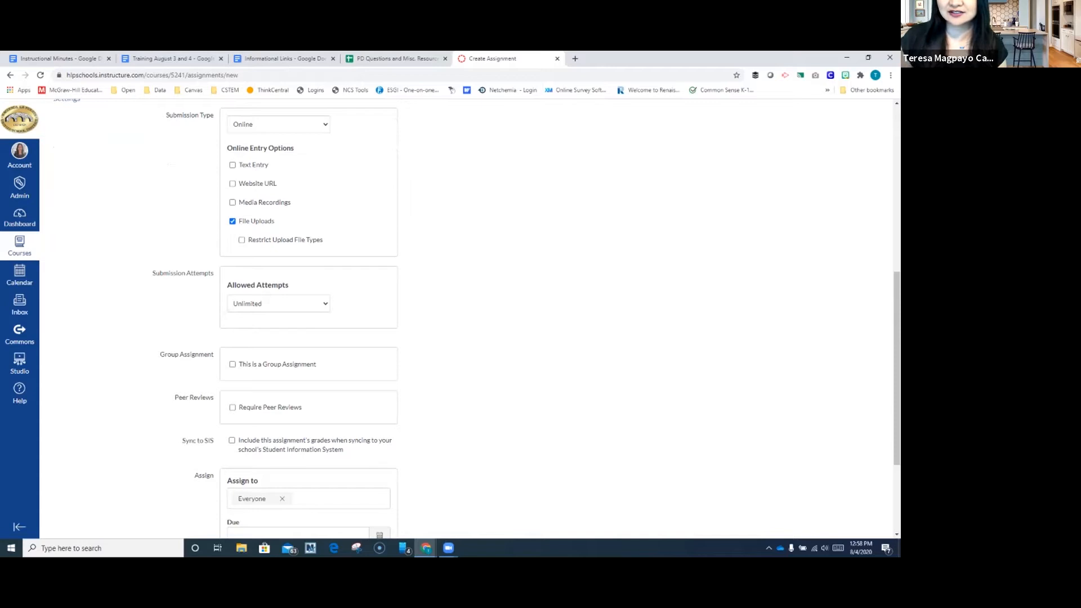
scroll(467, 321, down, 2)
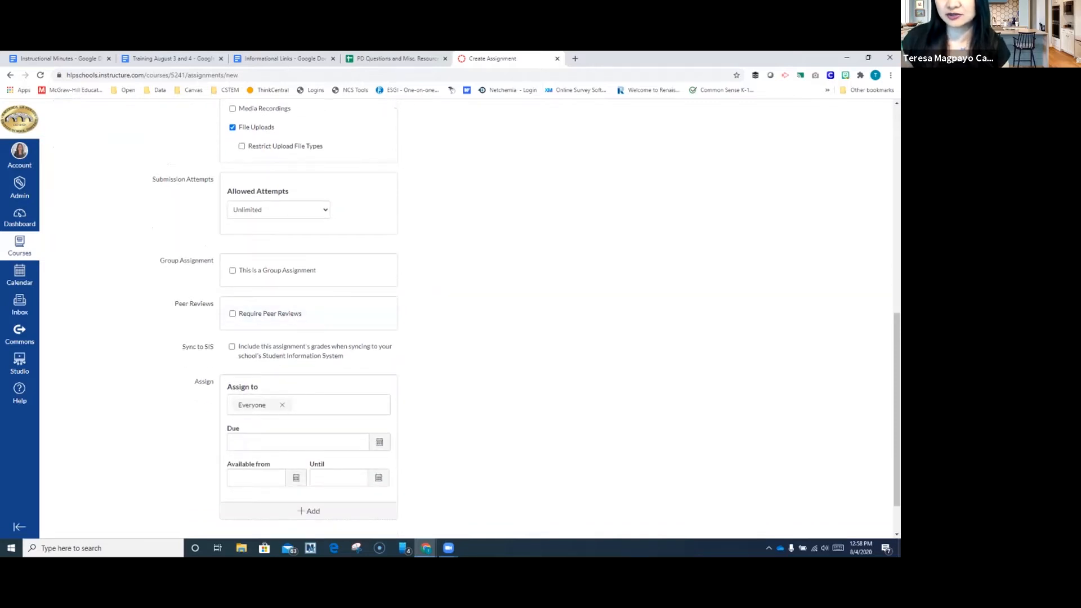
scroll(310, 313, down, 1)
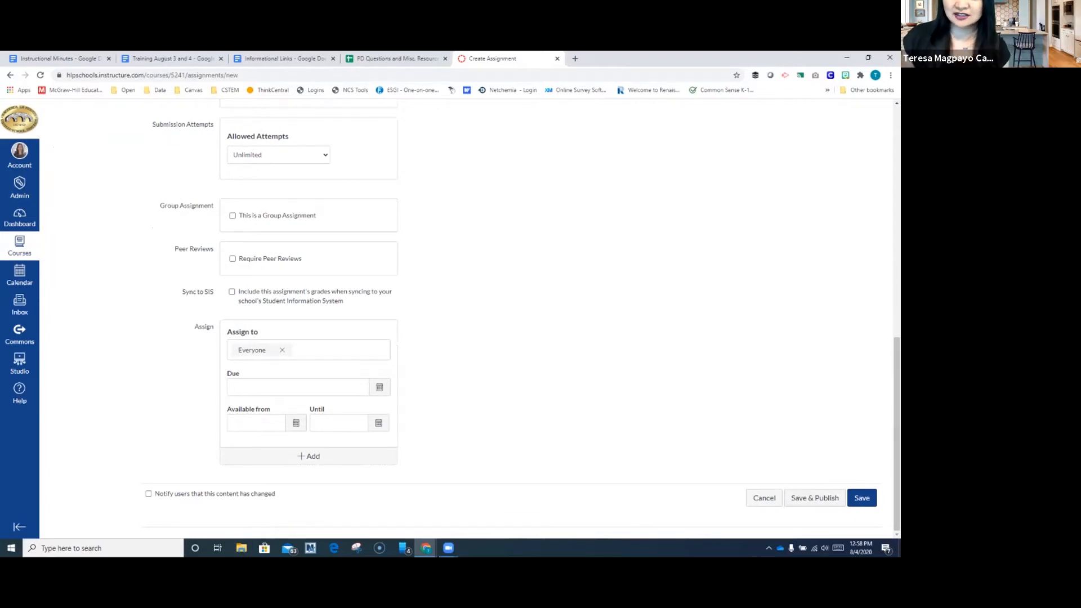
scroll(468, 316, up, 3)
scroll(468, 315, up, 7)
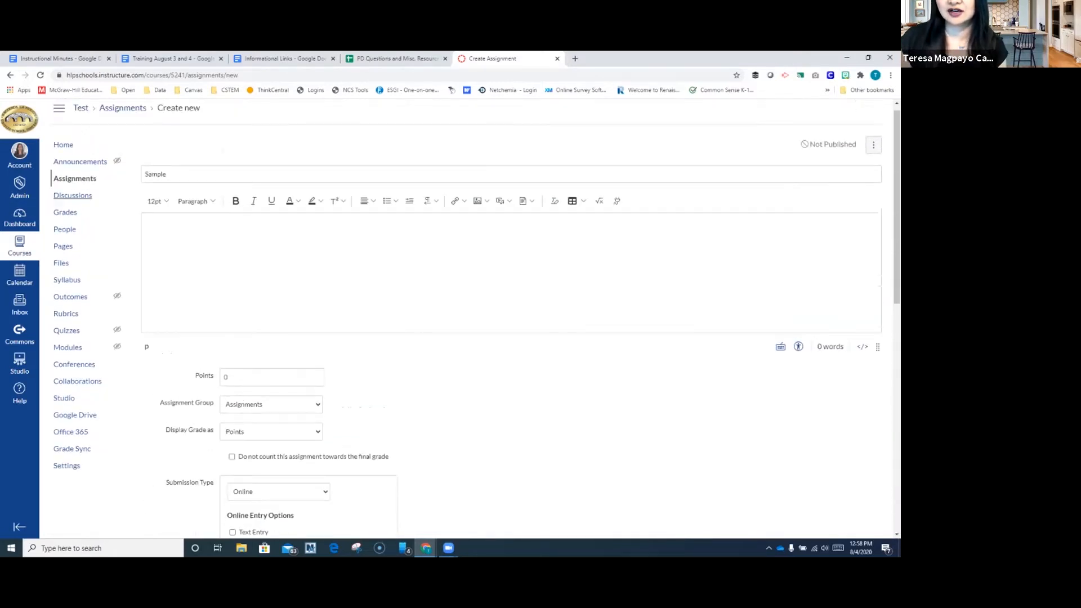
click(65, 212)
click(75, 179)
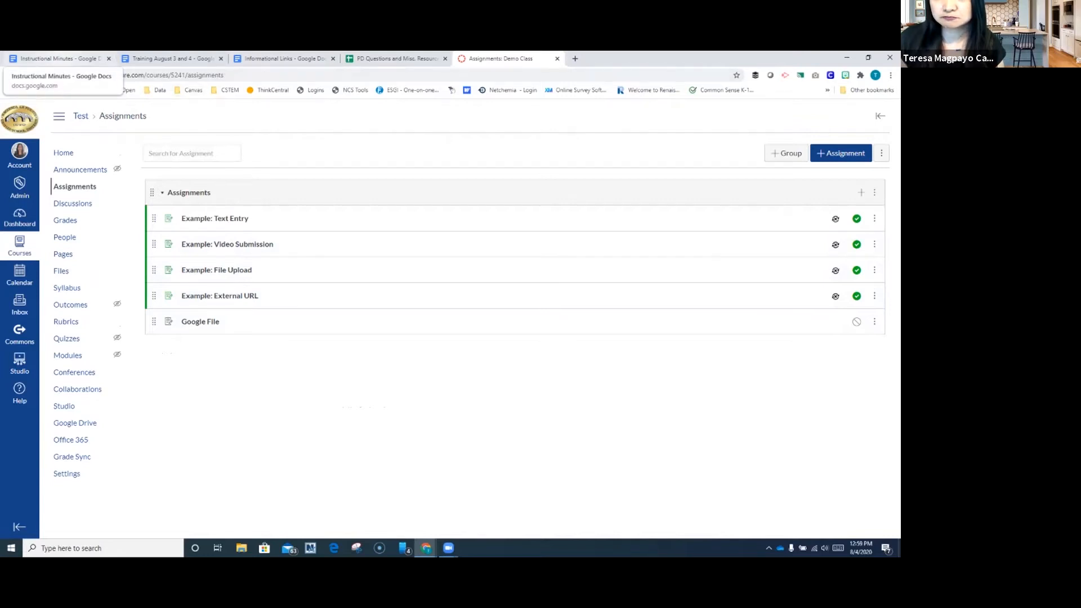
- Switch to the Instructional Minutes document in Google Docs and read the minimum daily live interaction times per grade level
click(56, 58)
scroll(452, 299, down, 1)
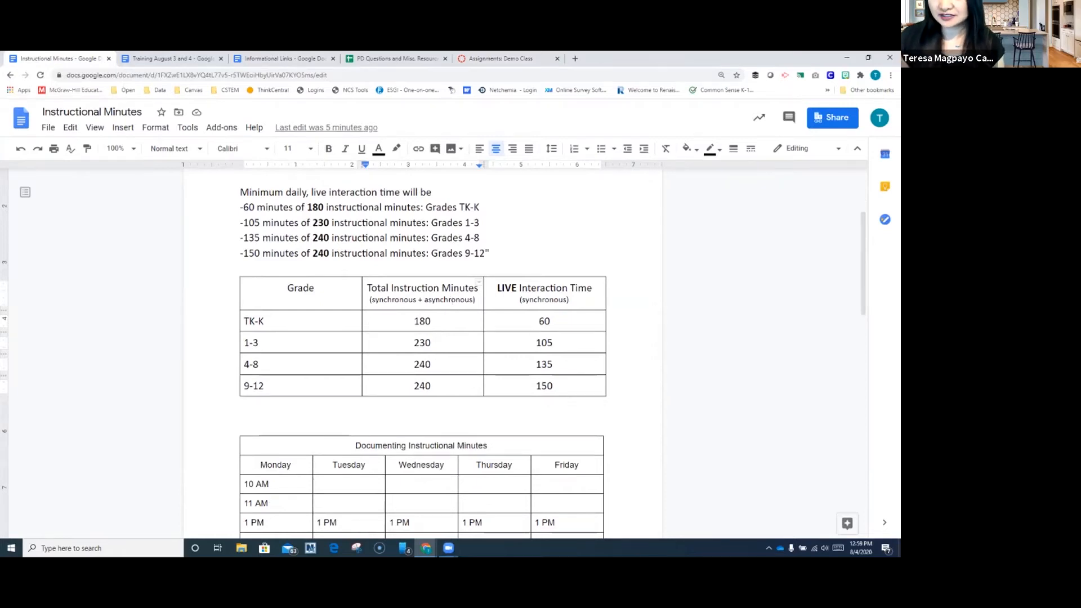
scroll(452, 299, up, 1)
scroll(453, 335, up, 1)
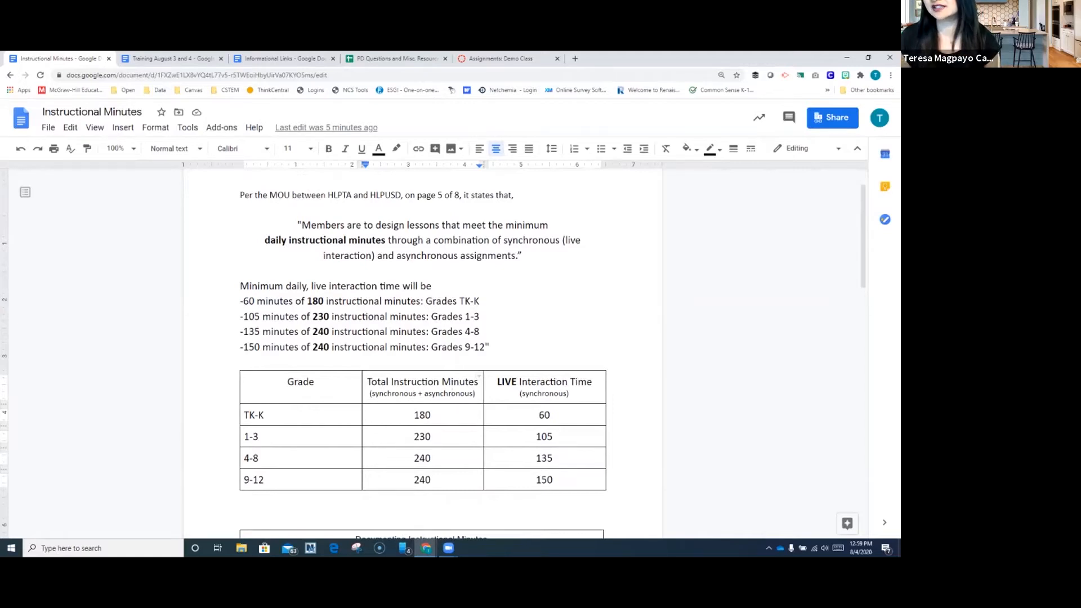
scroll(453, 299, down, 3)
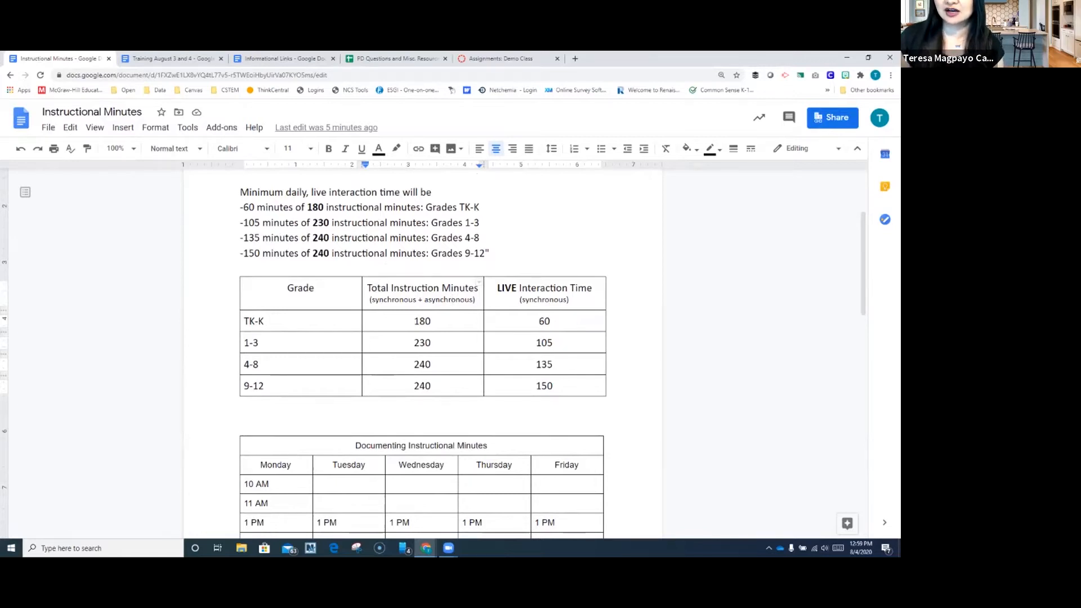
- Highlight the Total Instruction Minutes values and the LIVE Interaction Time values in the grade table, and clear the selection
drag(422, 321, 422, 386)
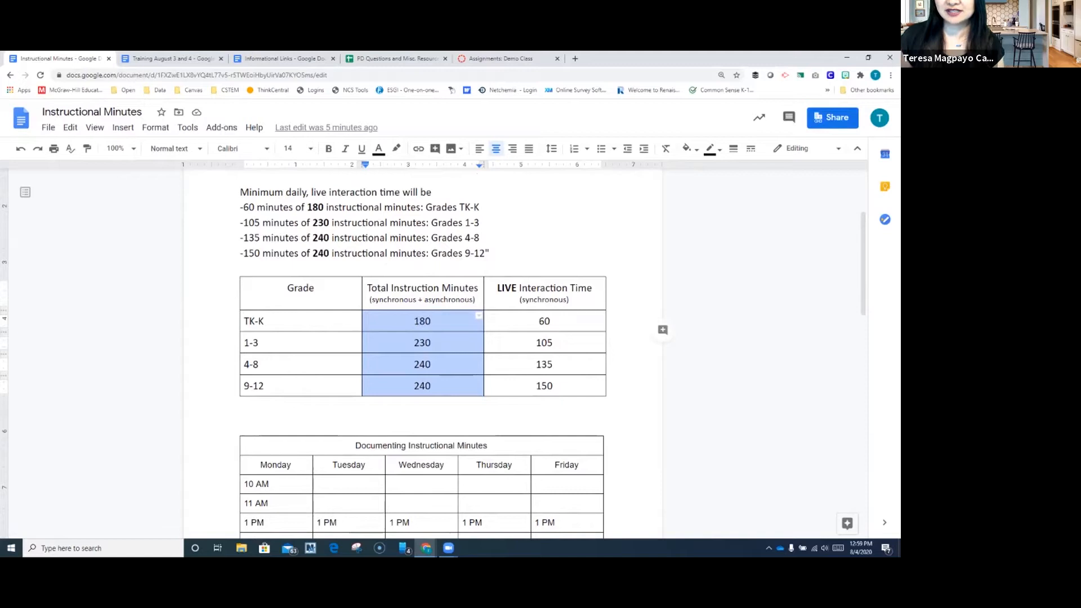
click(540, 321)
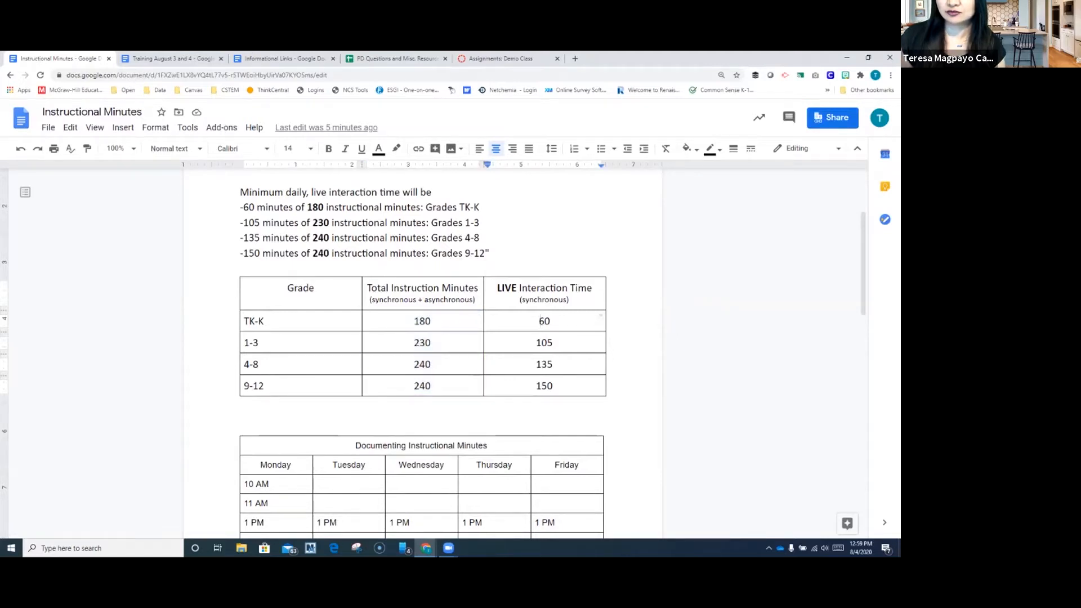
drag(540, 321, 544, 388)
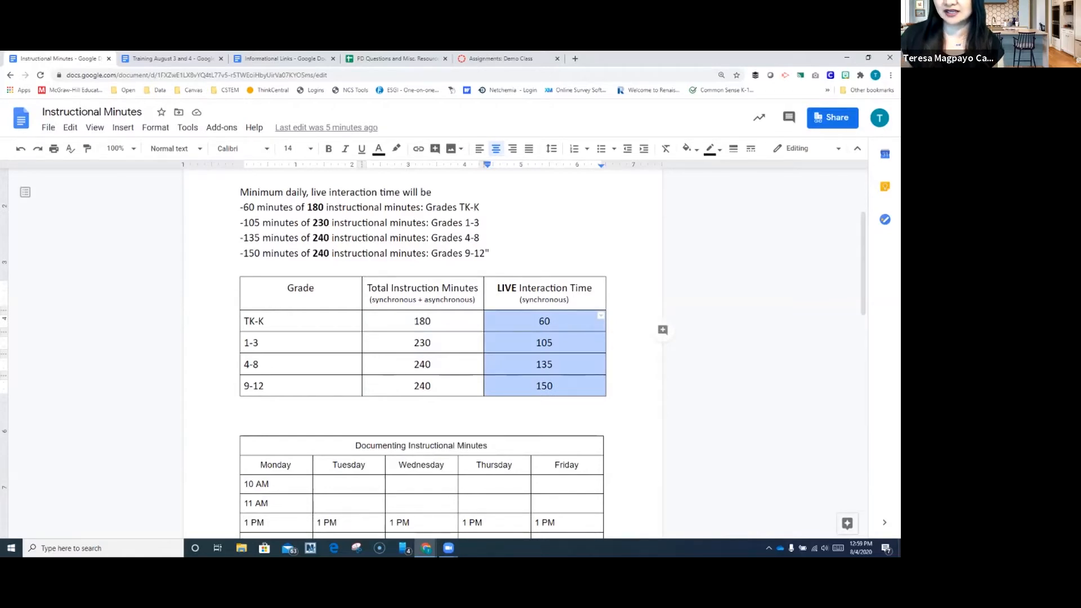
click(490, 254)
- Examine the Documenting Instructional Minutes weekly schedule and the note on documenting assignments' time value in Canvas
scroll(422, 353, down, 3)
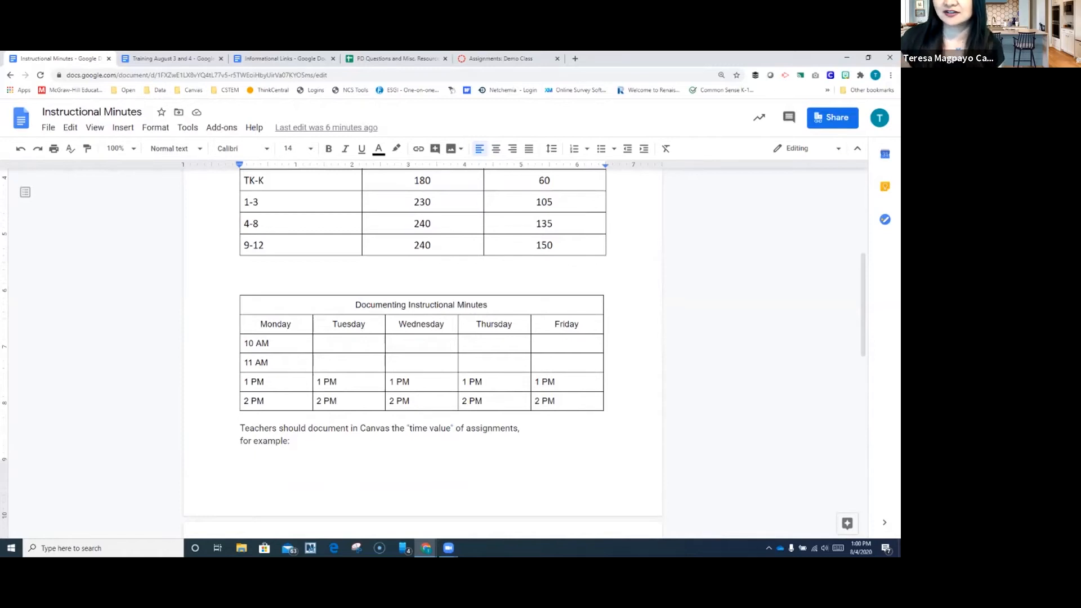
scroll(422, 349, up, 2)
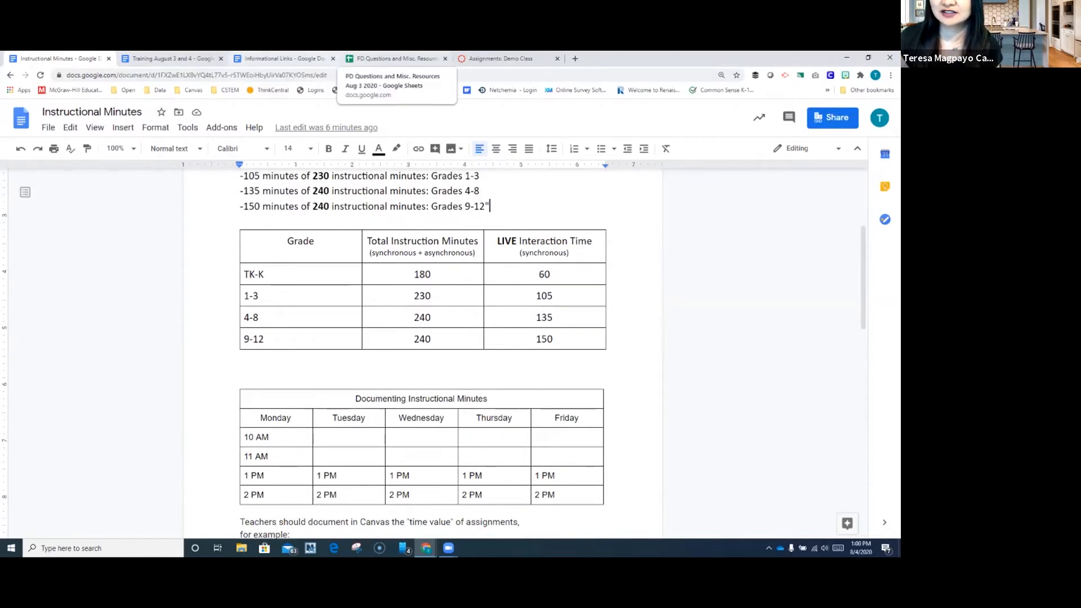
scroll(422, 349, down, 1)
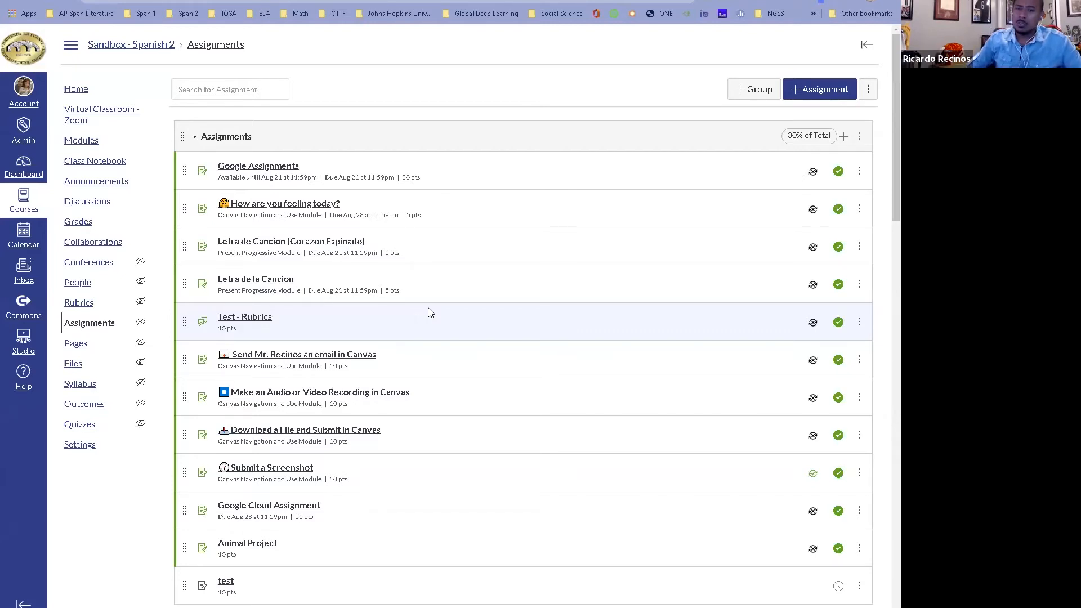
- Reload the course's assignments list and look over the assignment groups and their percentage weights
right_click(428, 308)
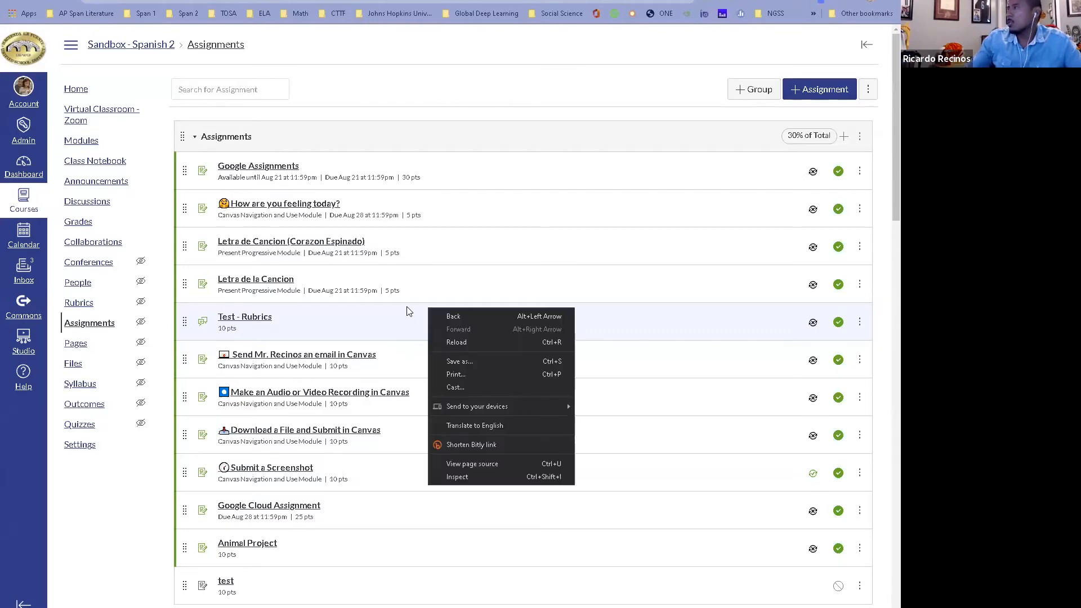
click(96, 327)
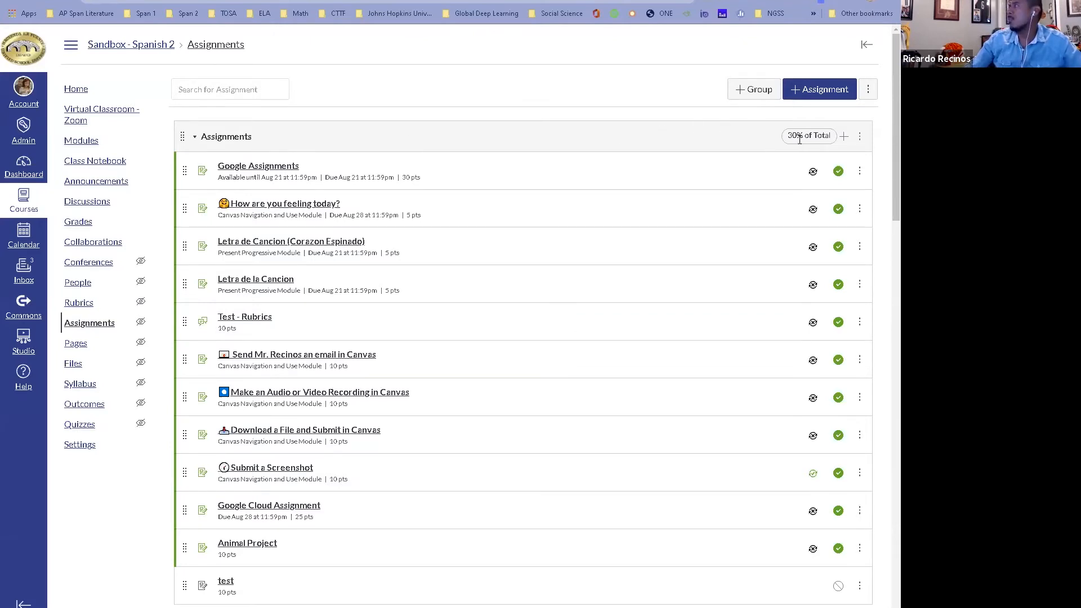
scroll(796, 139, down, 5)
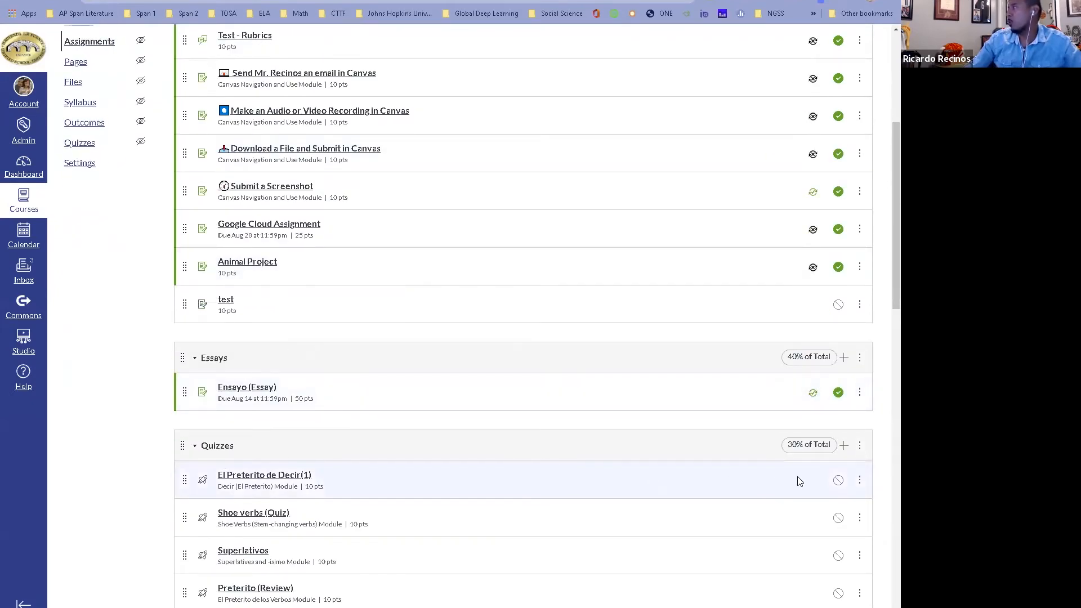
scroll(800, 468, up, 4)
scroll(800, 446, up, 1)
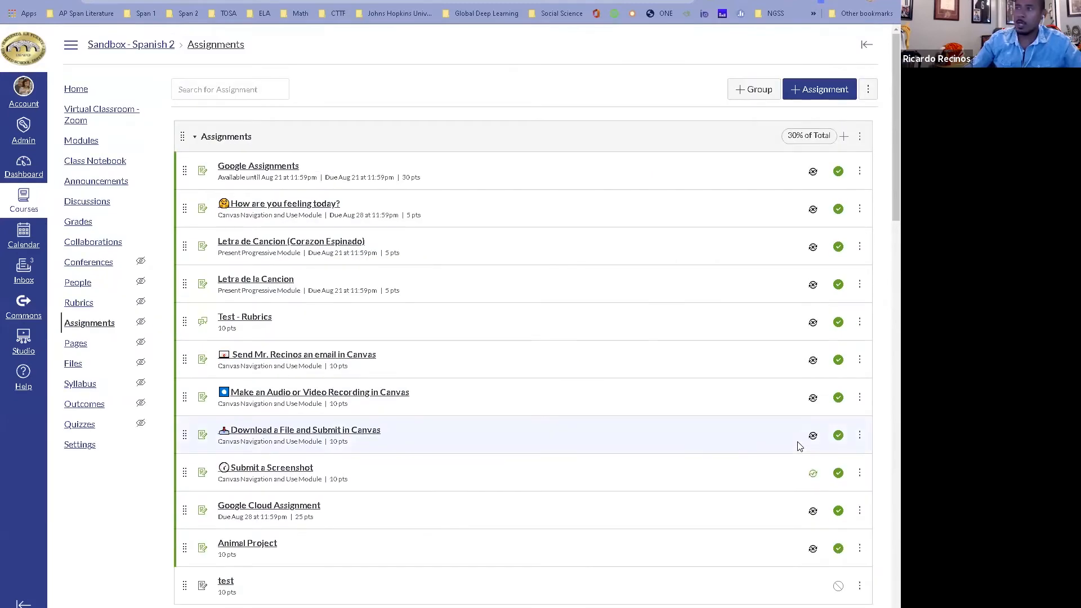
- Start a new assignment named Test
click(811, 99)
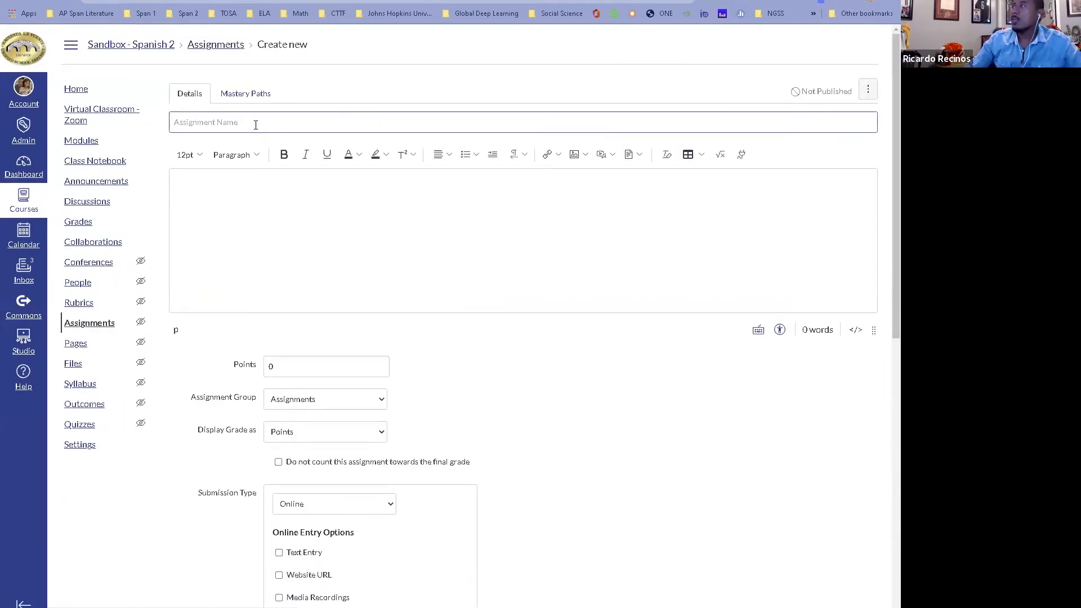
click(253, 116)
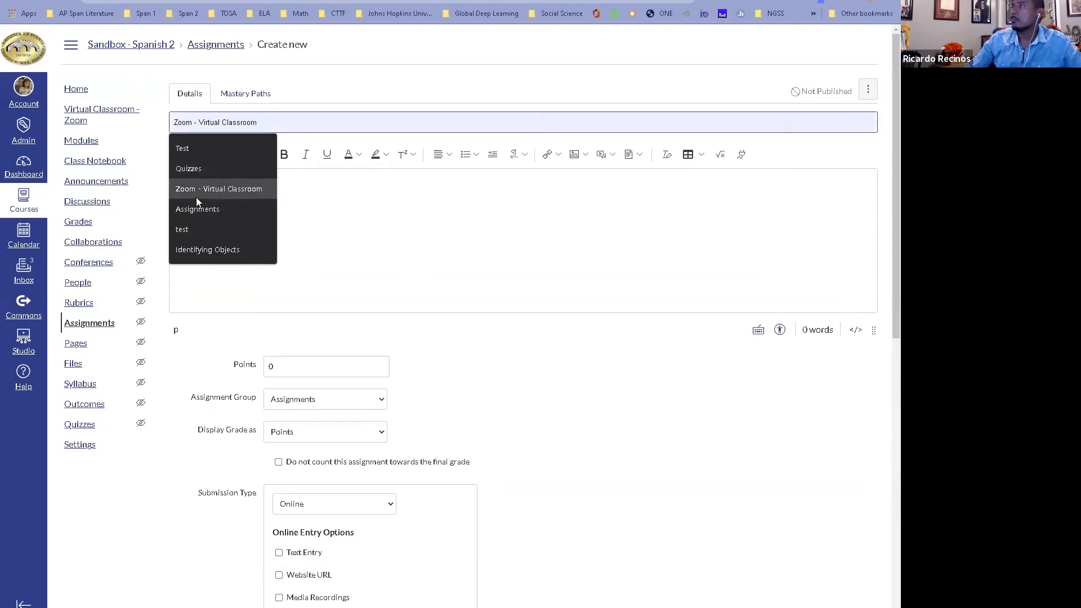
click(197, 154)
click(228, 211)
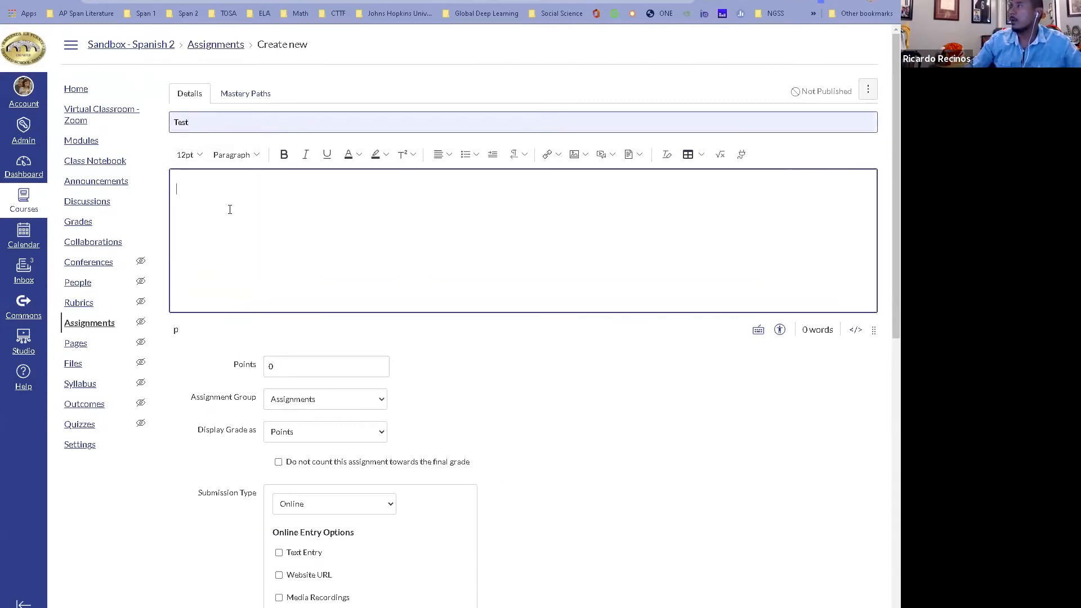
- Set the assignment's points to 10 and choose the Assignments group for it
scroll(422, 331, down, 1)
click(252, 317)
text(10)
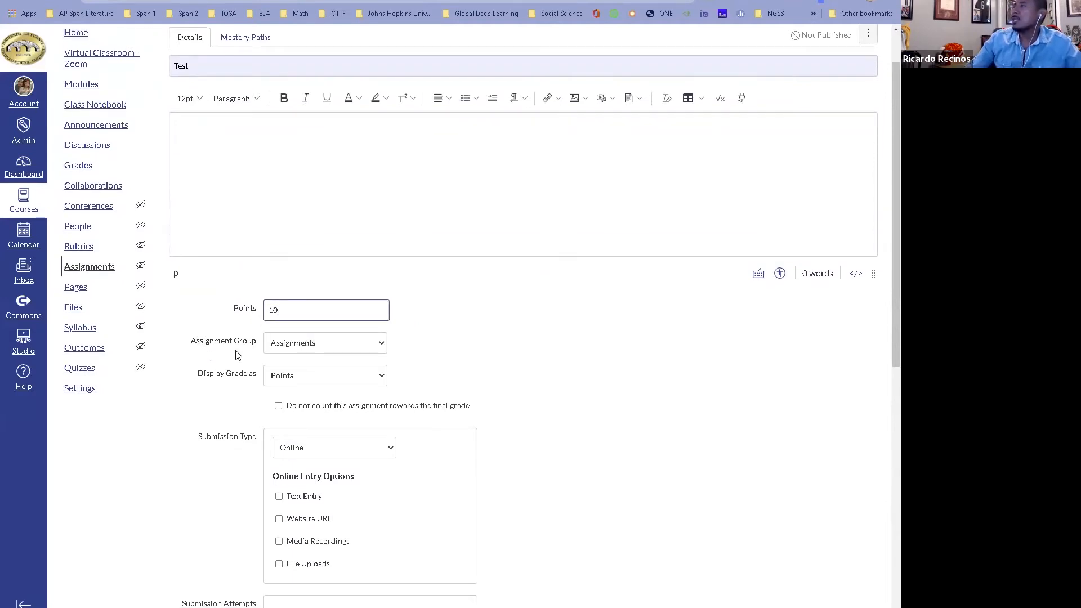
click(325, 348)
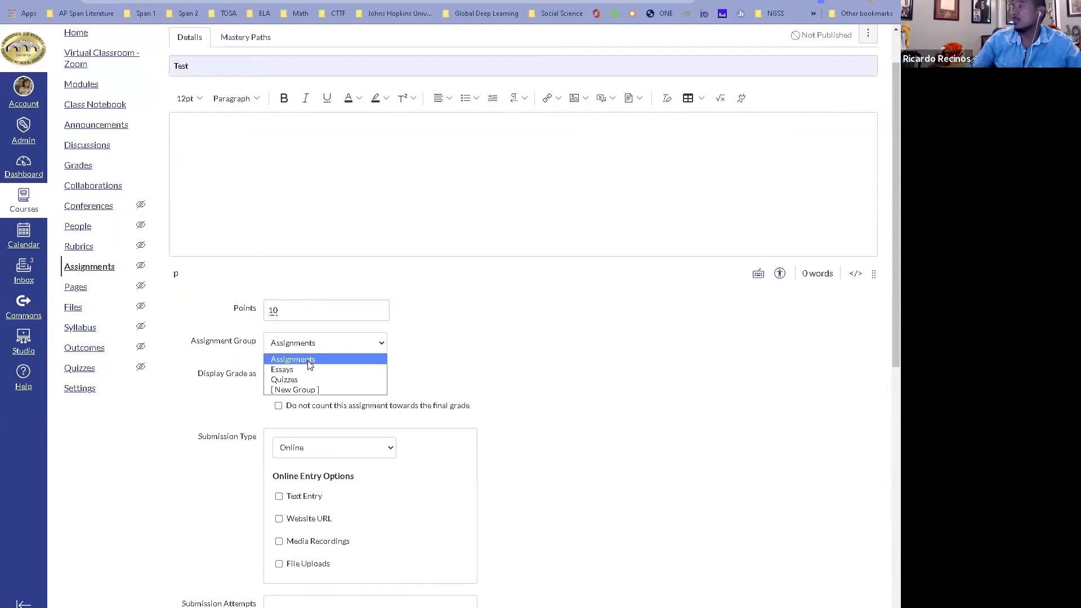
click(322, 362)
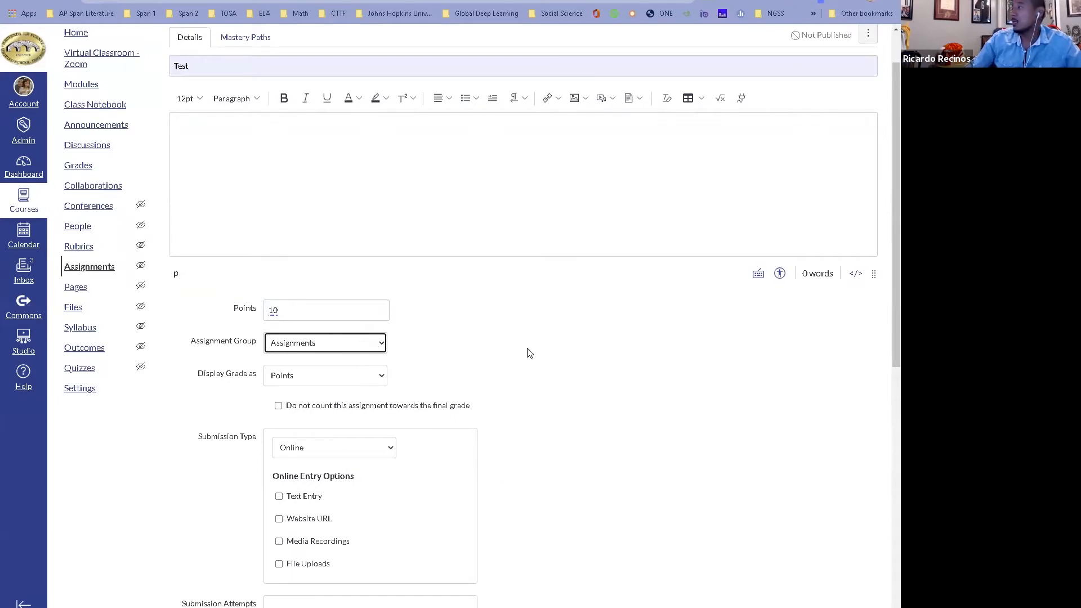
- Set the submission type to External Tool and open the list of configured external tools
scroll(527, 349, down, 1)
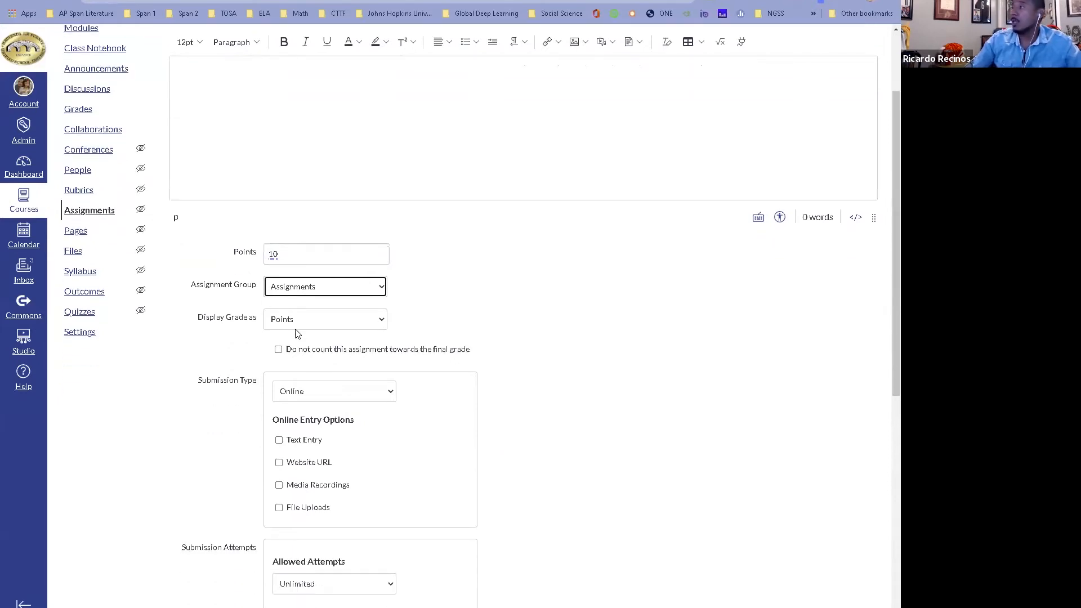
scroll(324, 337, down, 1)
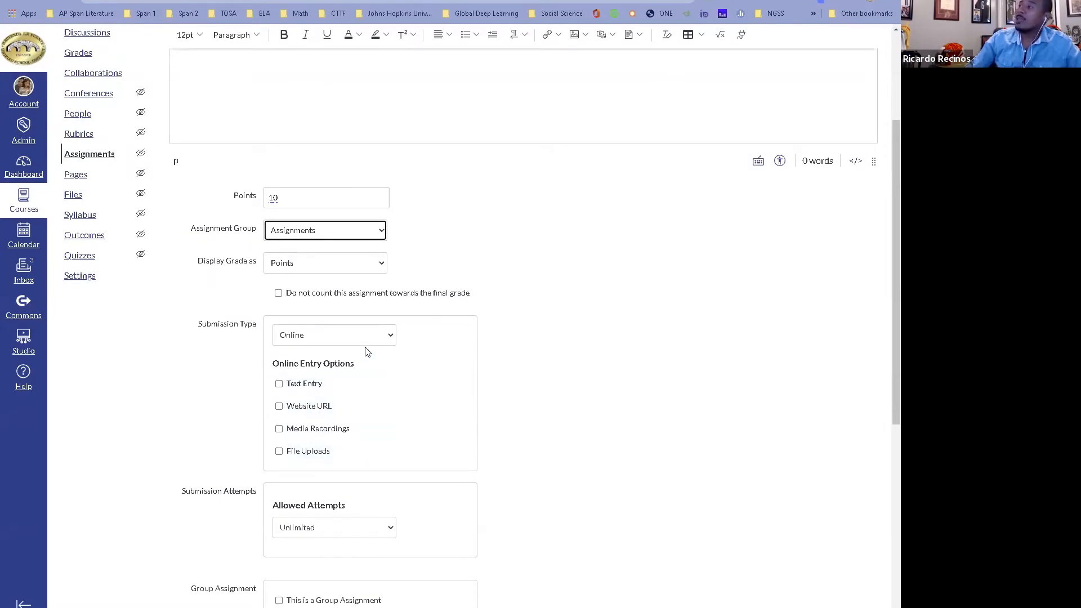
click(394, 340)
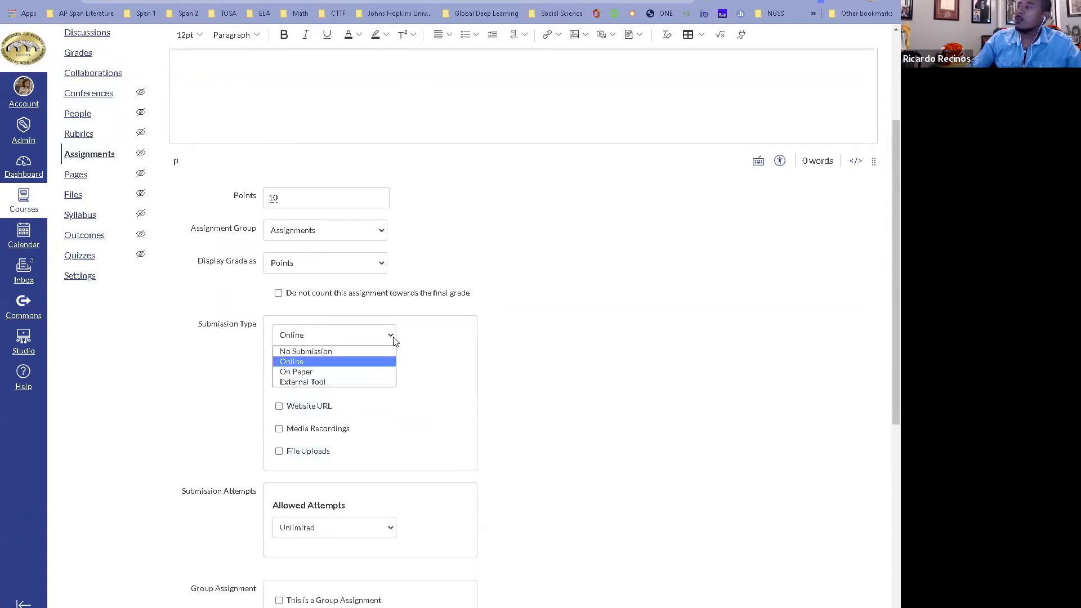
click(346, 378)
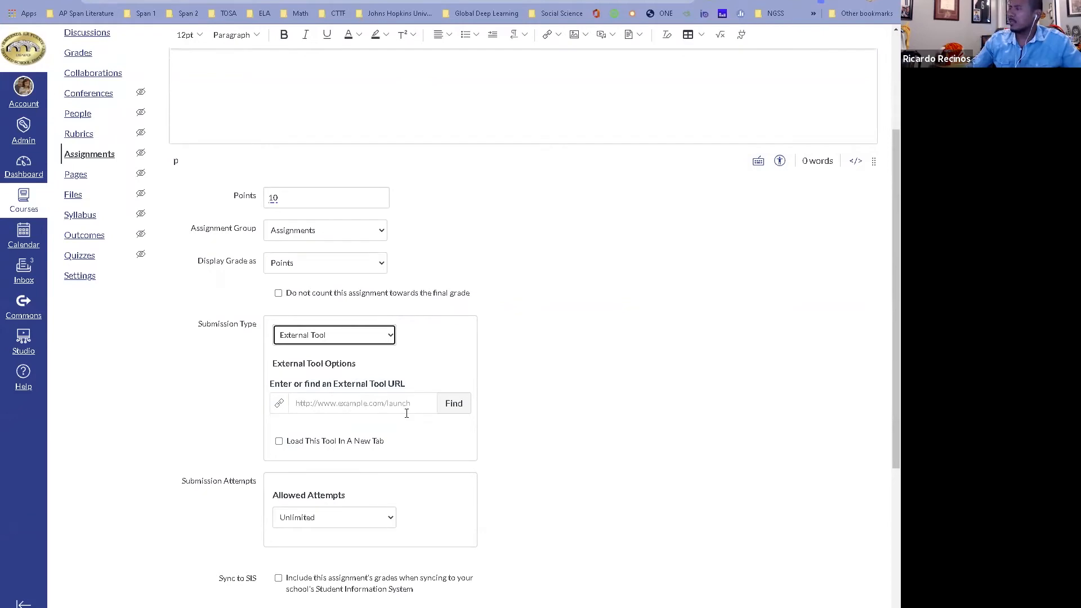
click(451, 404)
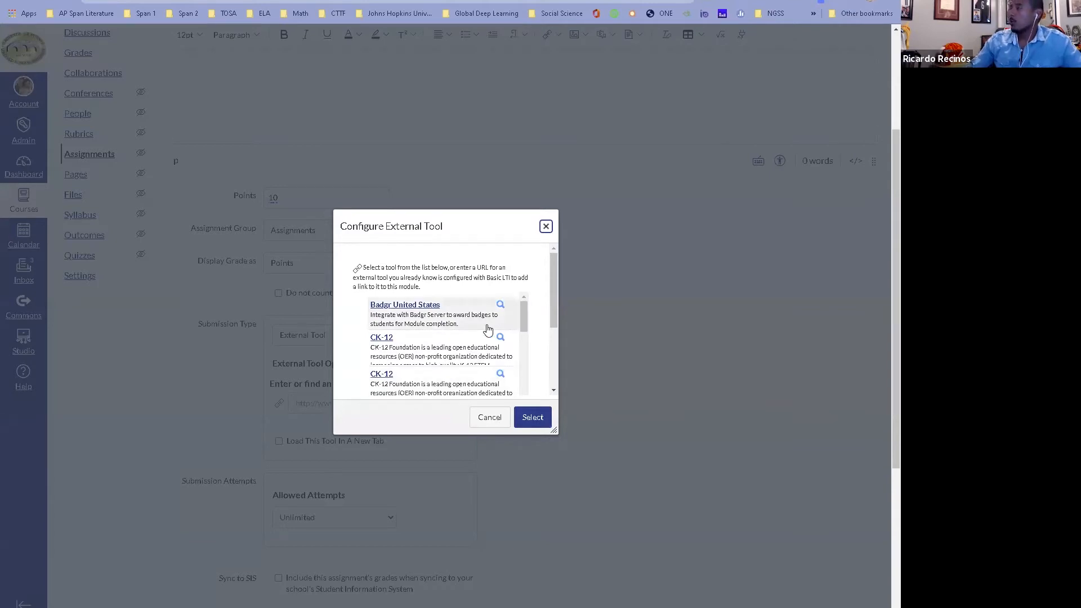
- Browse CK-12's Grade 7 math resource and its chapter overview, and close it without linking anything
click(397, 339)
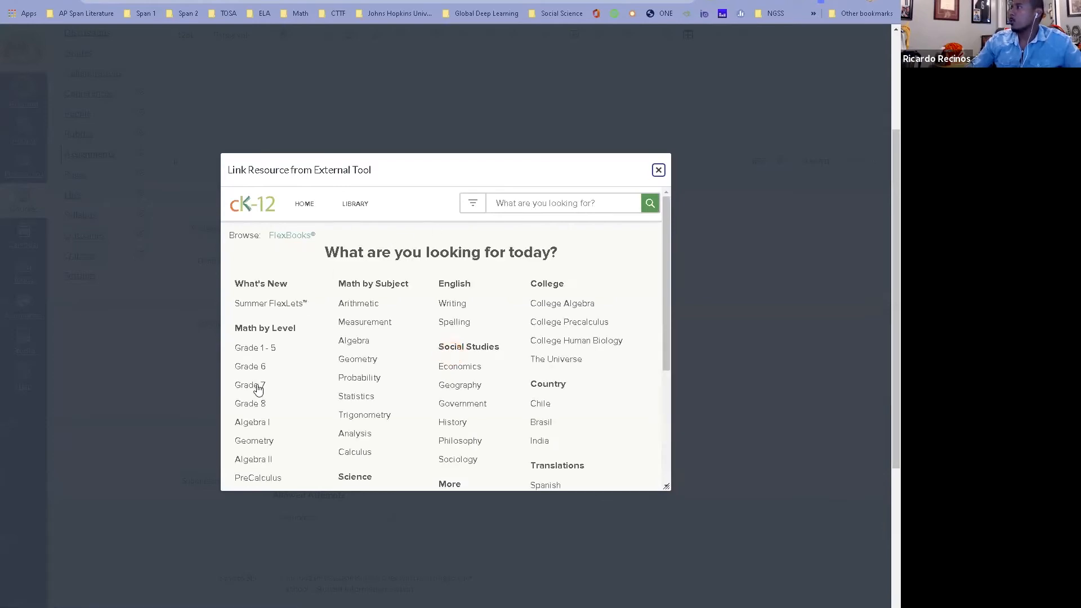
click(258, 389)
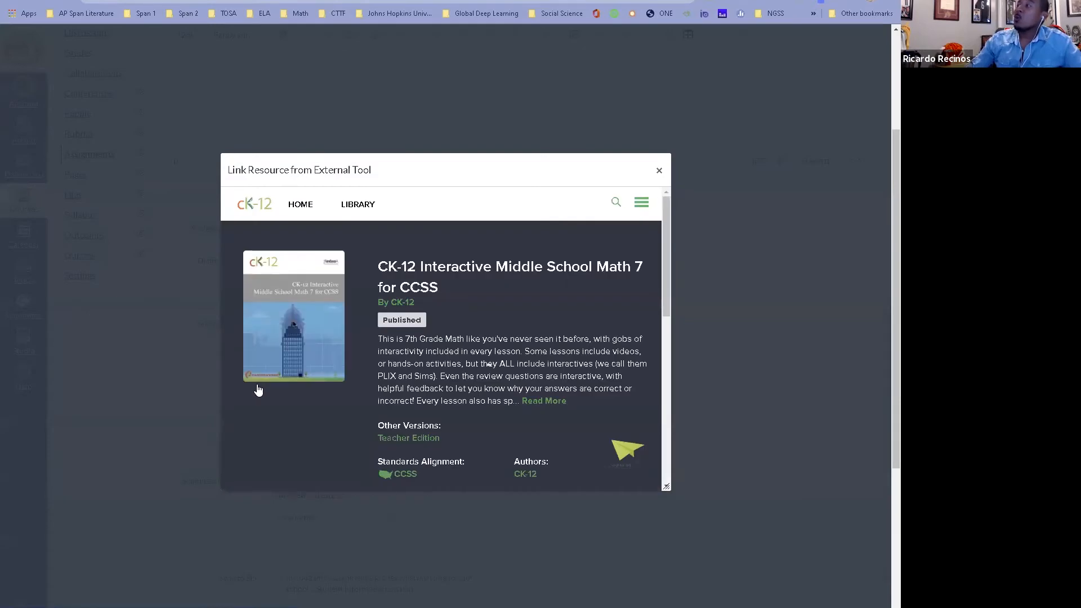
scroll(431, 360, down, 4)
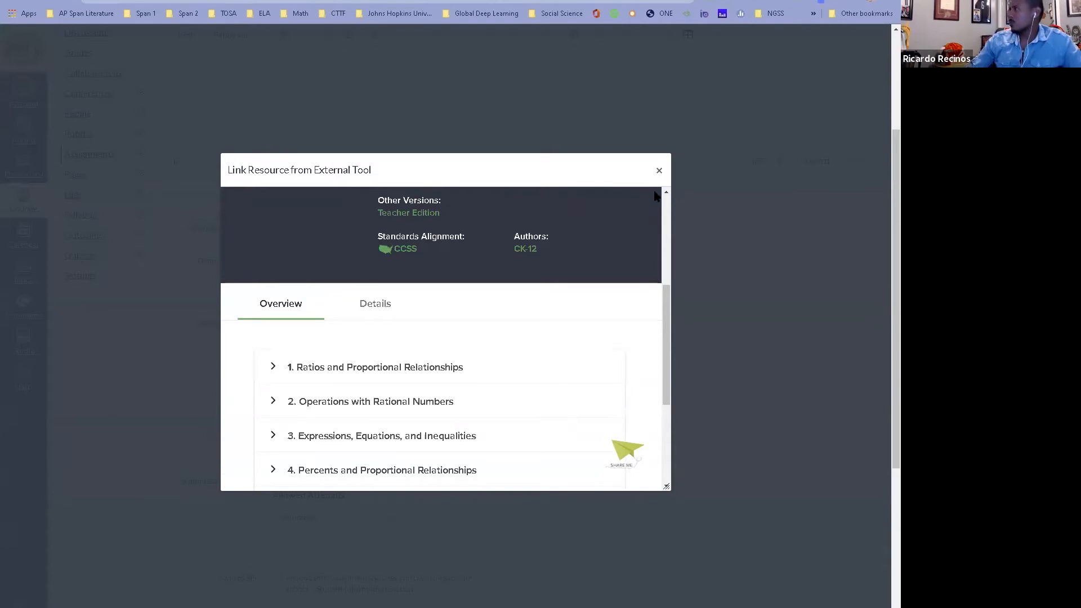
click(658, 171)
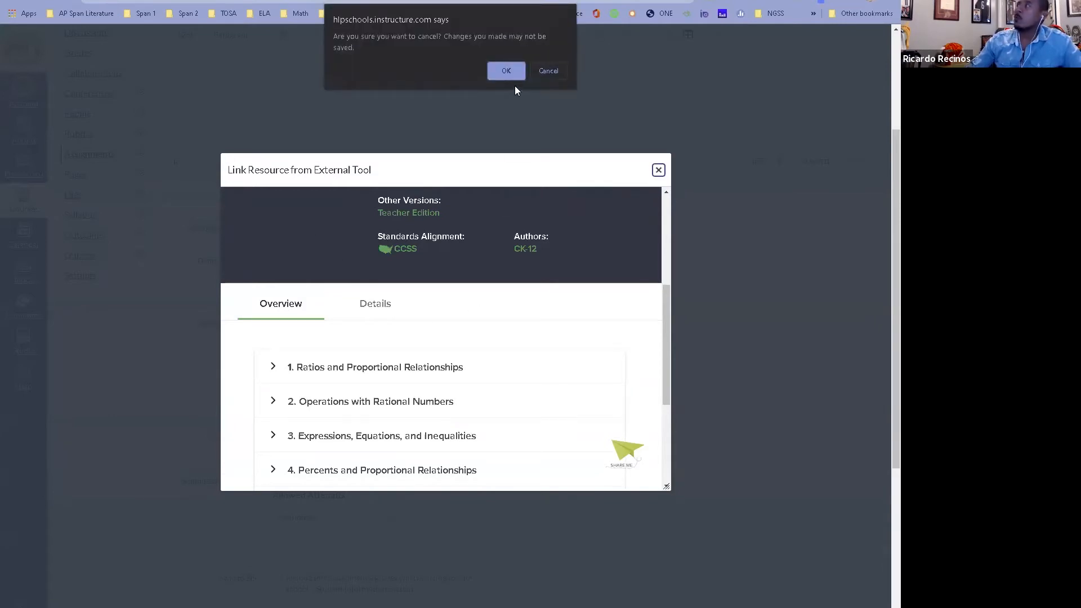
click(507, 71)
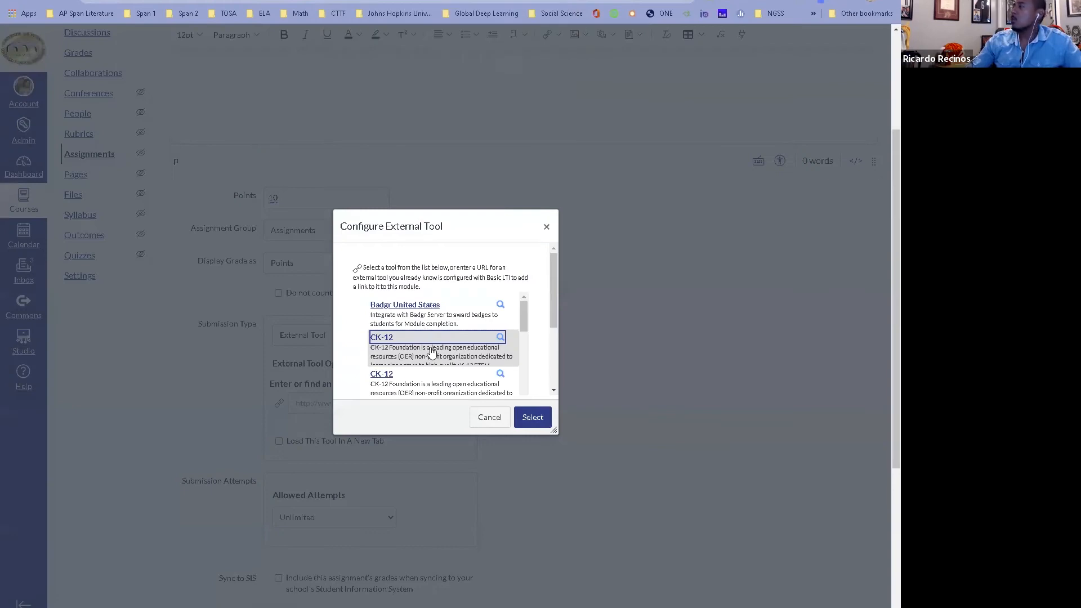
- Select Flipgrid as the assignment's external tool and save the assignment
scroll(431, 352, down, 5)
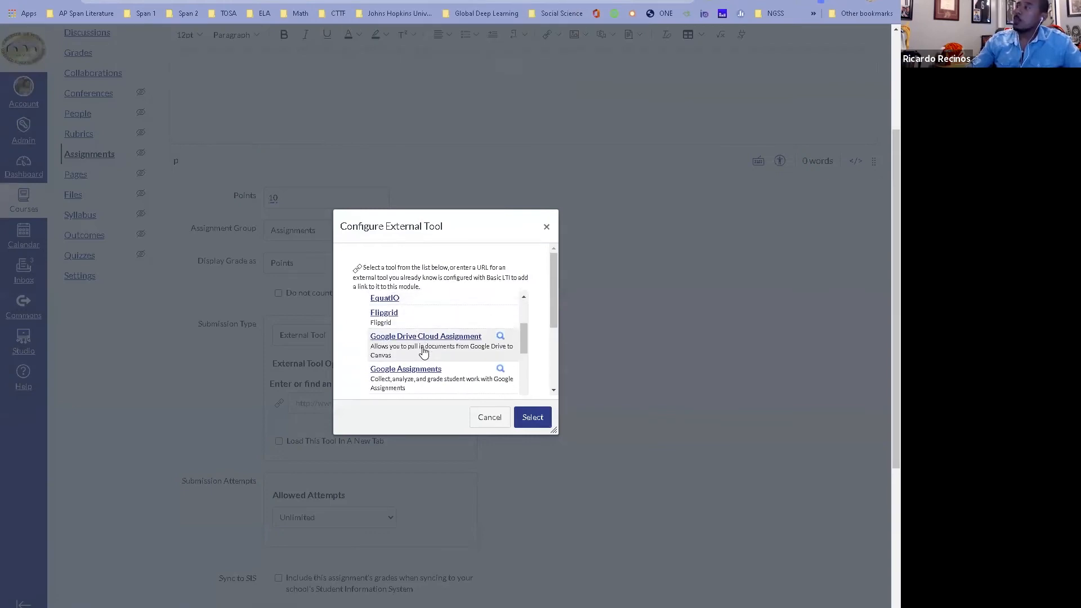
click(393, 321)
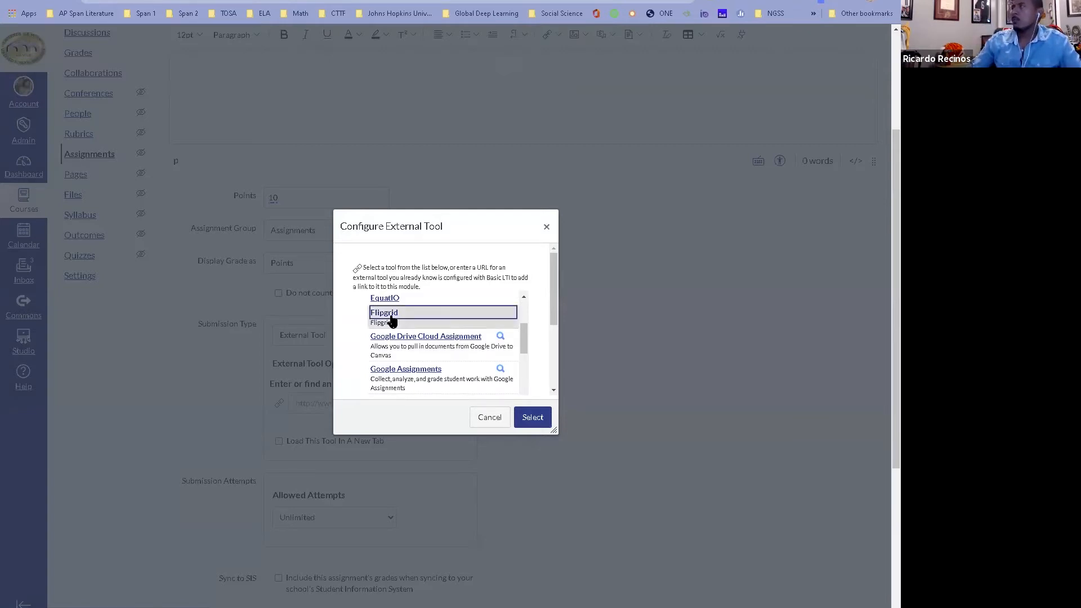
click(533, 418)
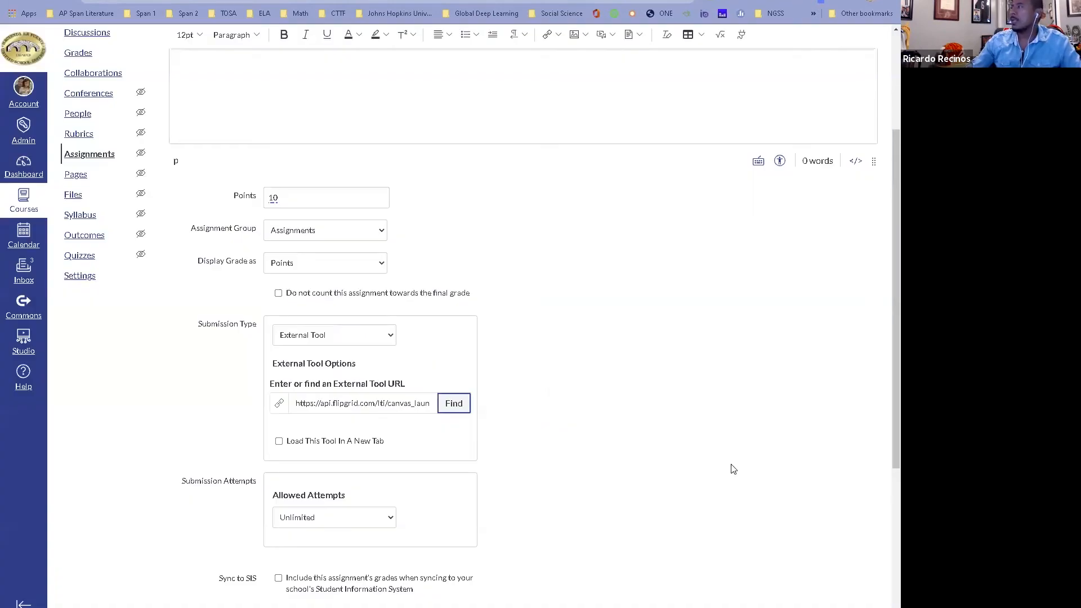
scroll(733, 469, down, 5)
click(844, 578)
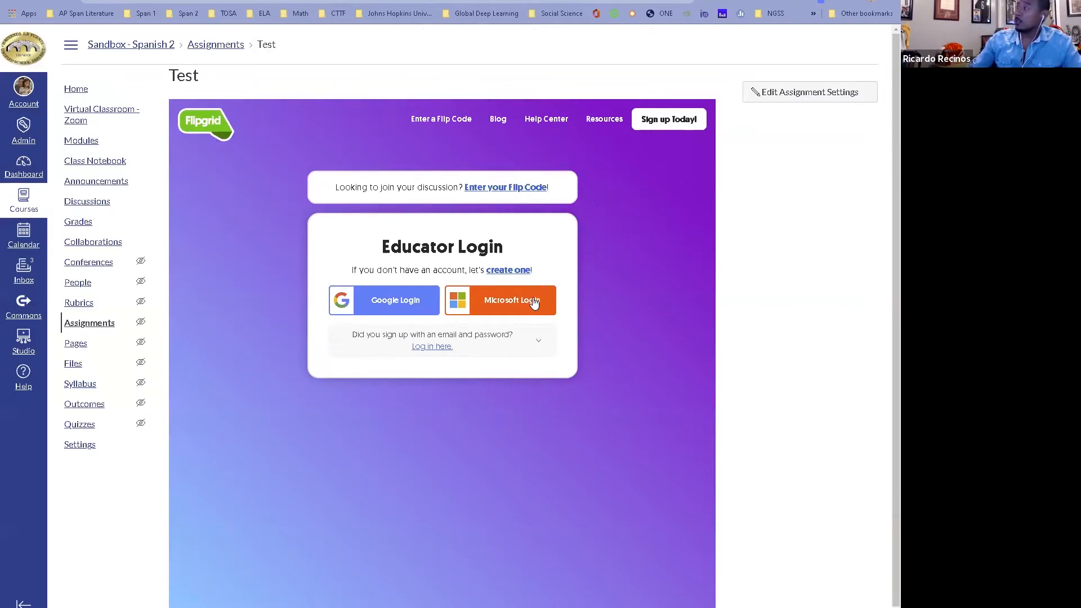
- Sign in to Flipgrid with the existing Microsoft account and review the Test topic's details and response section
click(514, 309)
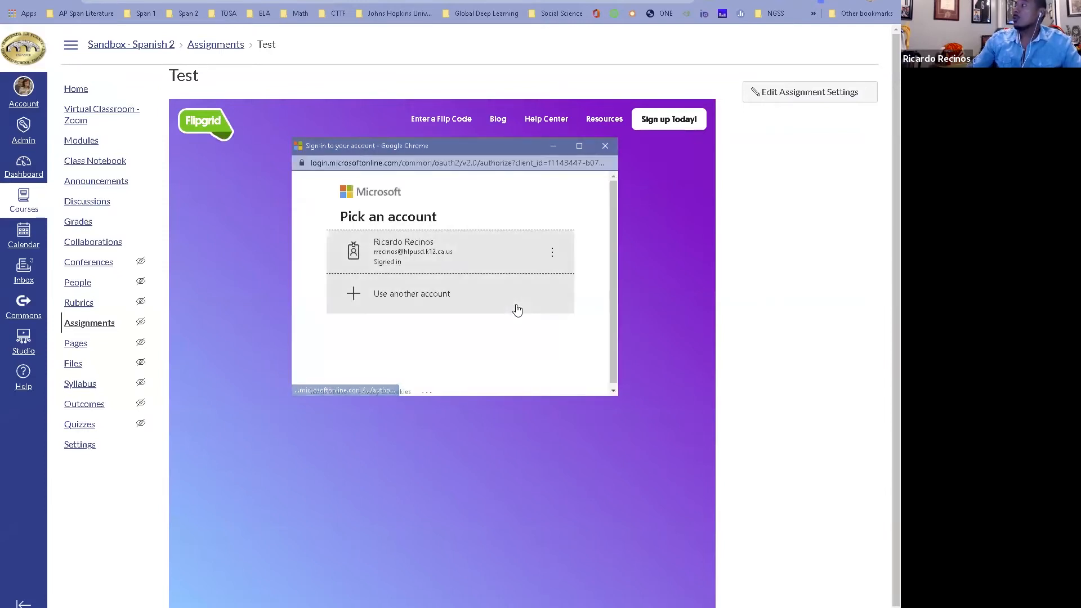
click(443, 262)
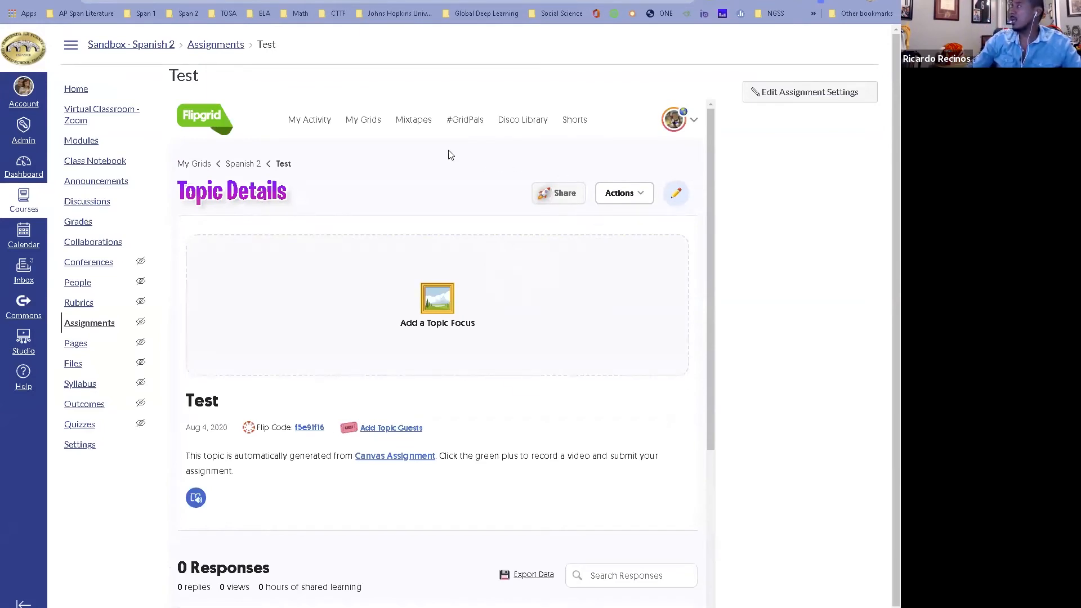
scroll(389, 282, down, 2)
scroll(390, 282, down, 3)
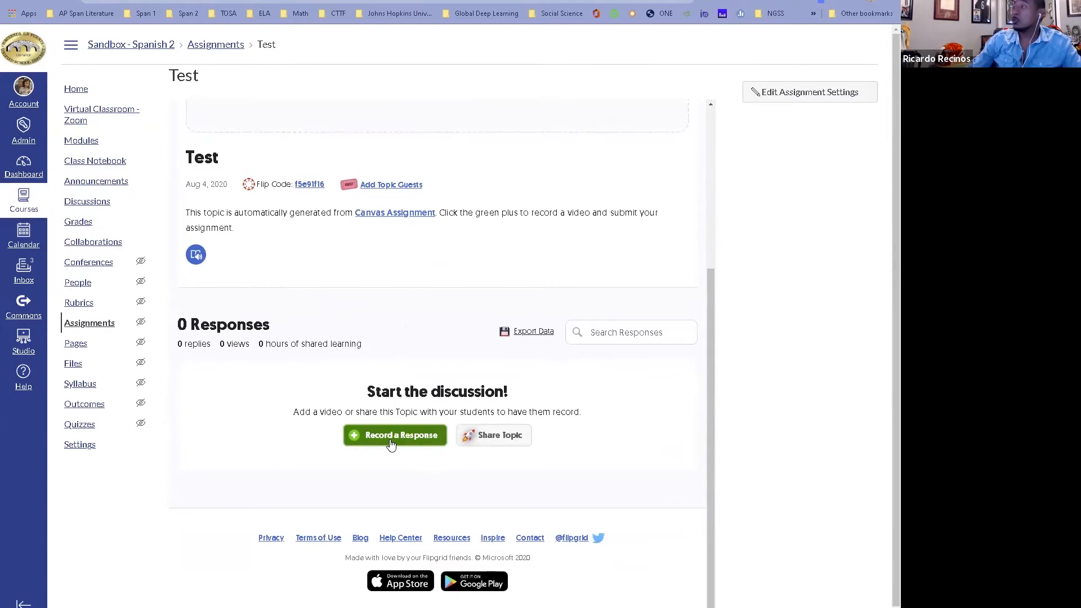
scroll(391, 444, up, 4)
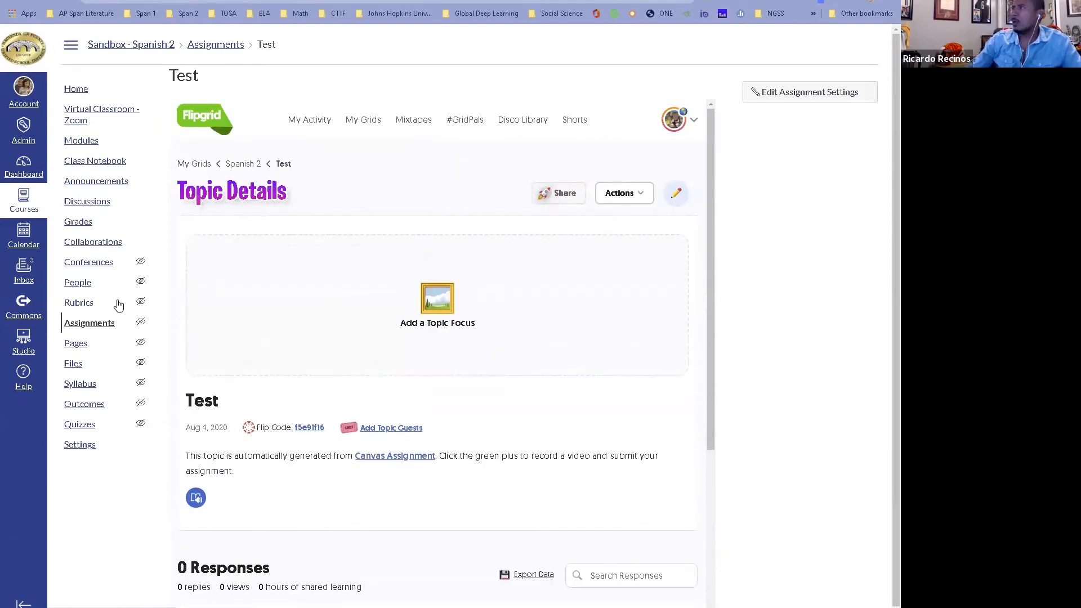
- Return to the assignments list and start another new assignment, filling its name from the saved suggestions
click(101, 326)
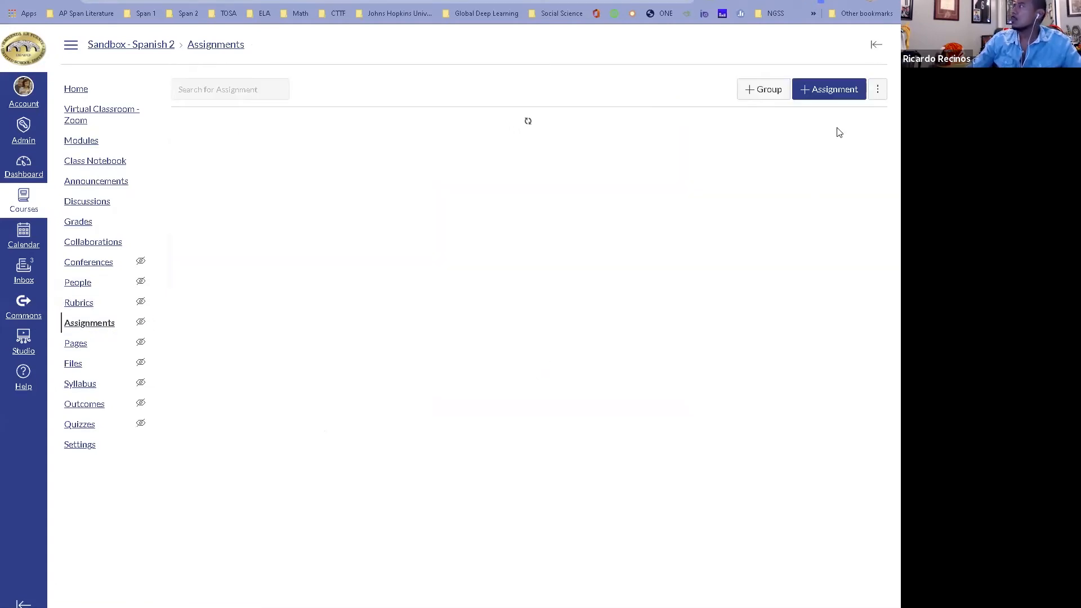
click(824, 92)
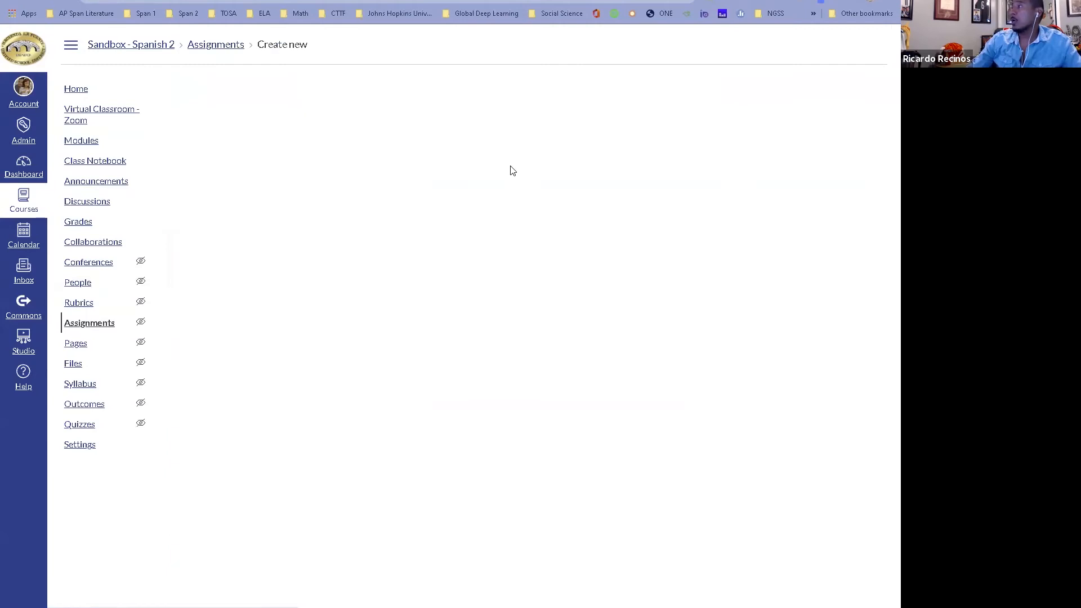
click(239, 126)
key(Down)
key(Return)
- Find an external tool for the new assignment and choose Google Drive Cloud Assignment
scroll(338, 307, down, 3)
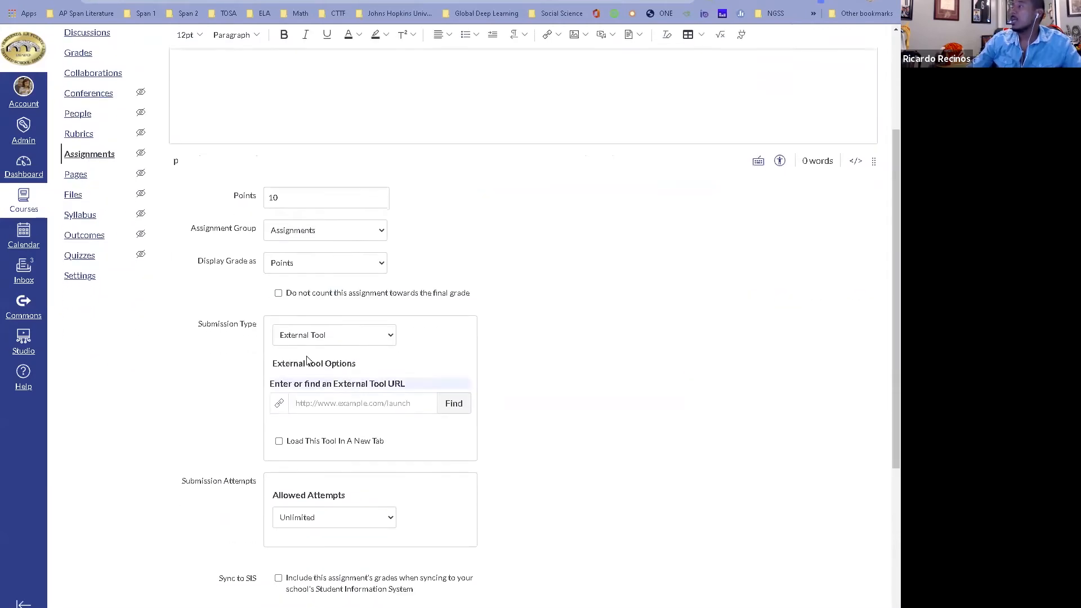
click(456, 401)
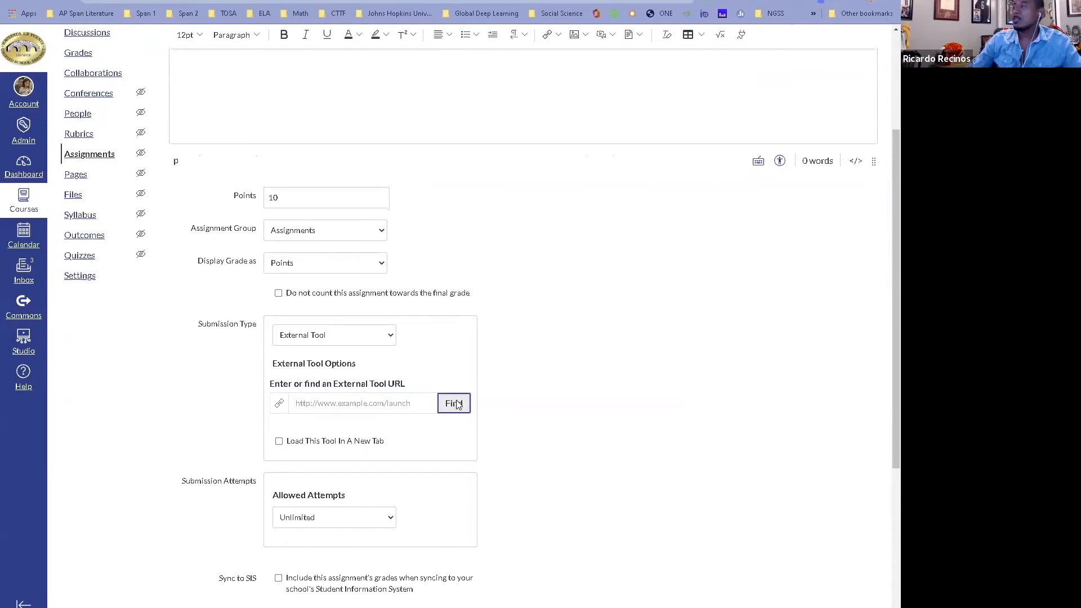
scroll(436, 349, down, 3)
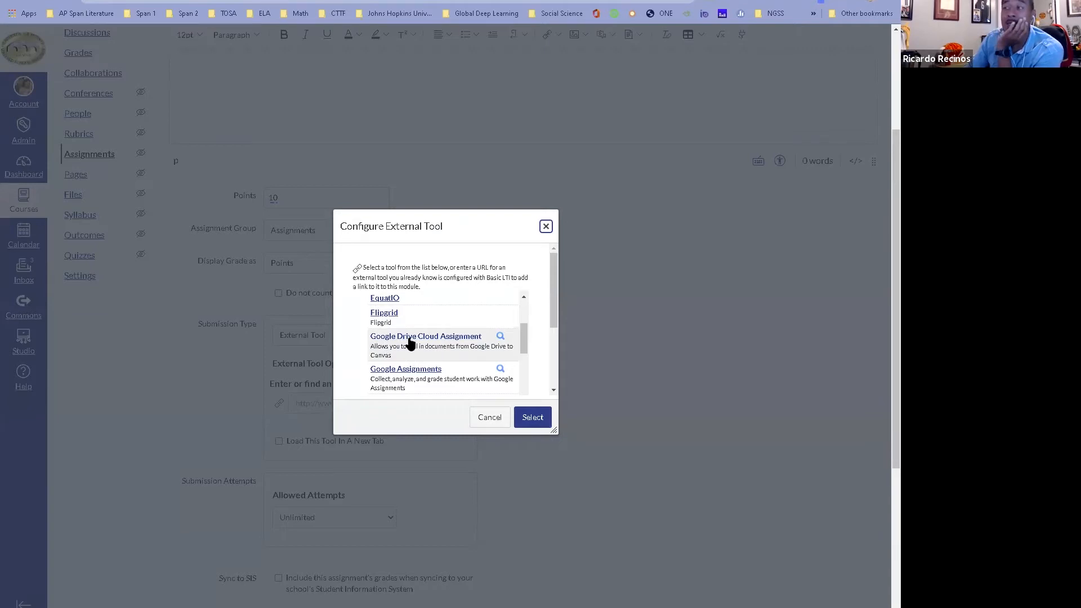
click(431, 338)
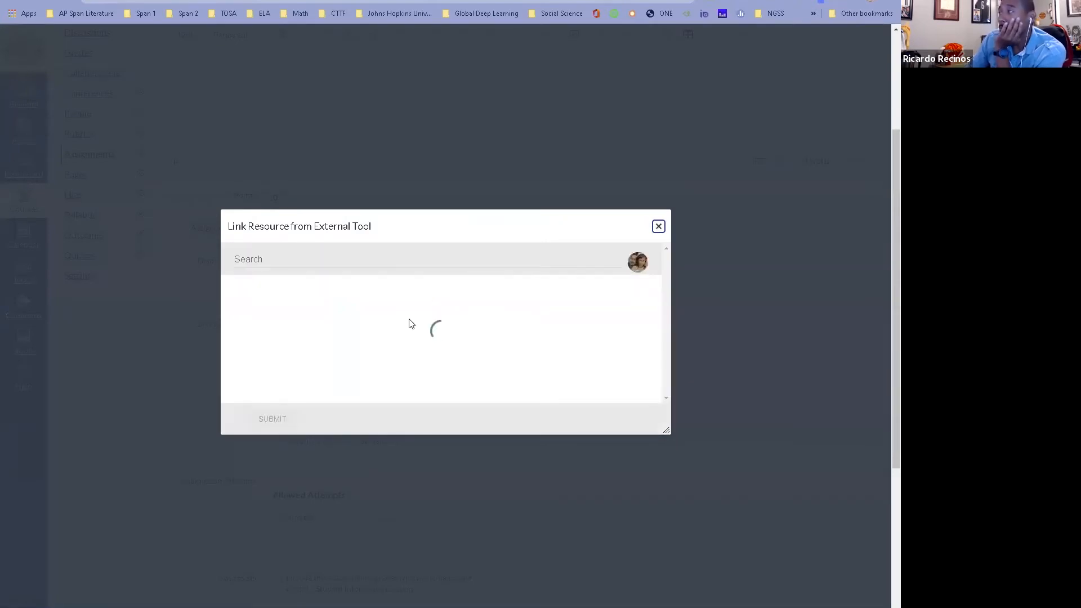
- Search the Drive files for "animal" and link the "[Template] Animal Report LA" file dated July 24, 2020 as the assignment's external tool resource
click(285, 255)
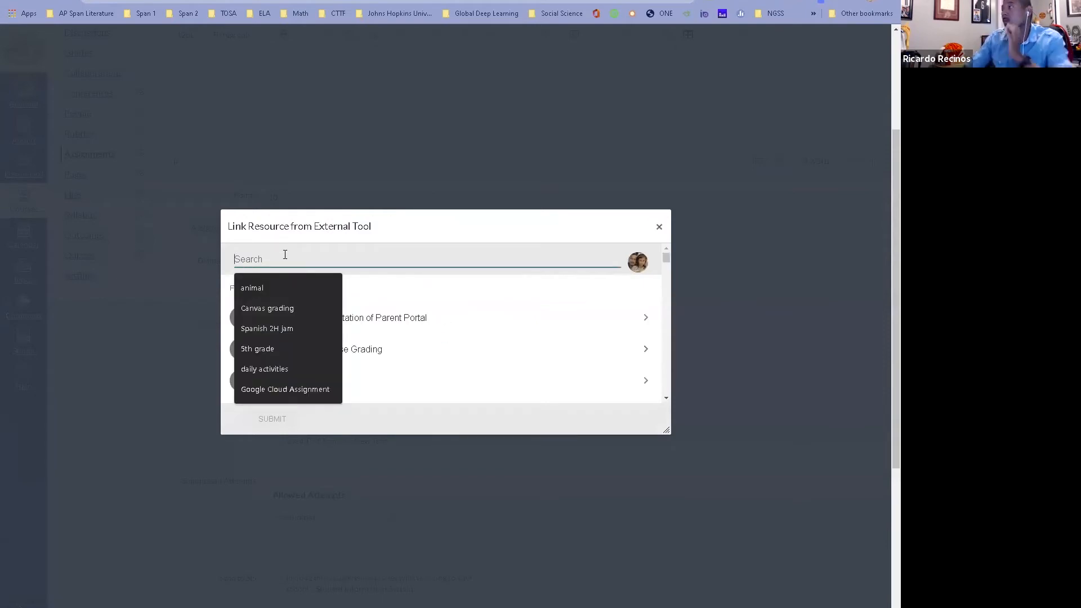
click(259, 289)
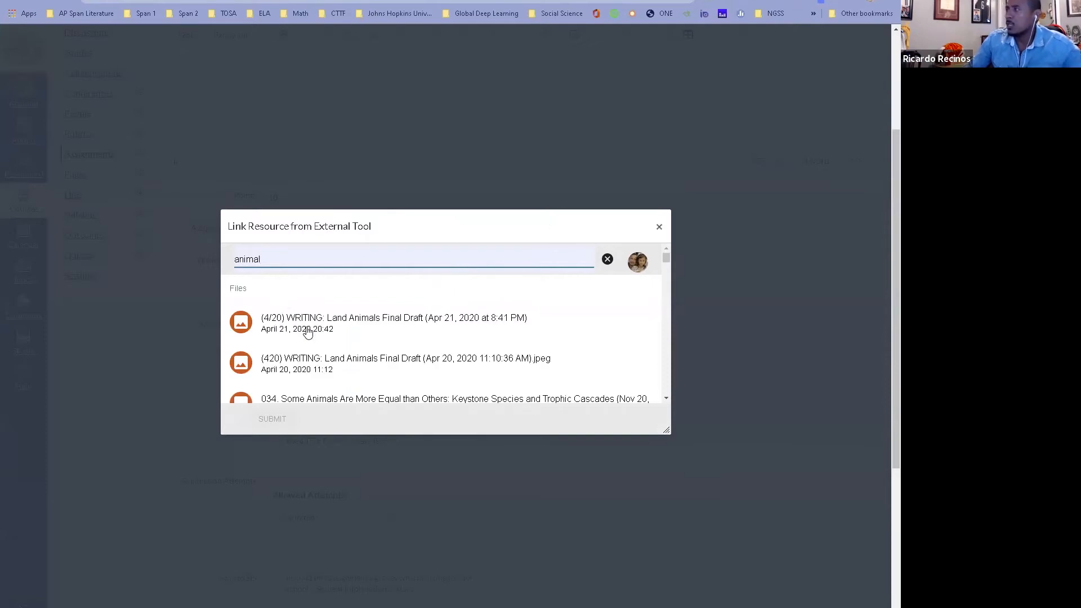
scroll(307, 331, down, 2)
scroll(307, 331, down, 3)
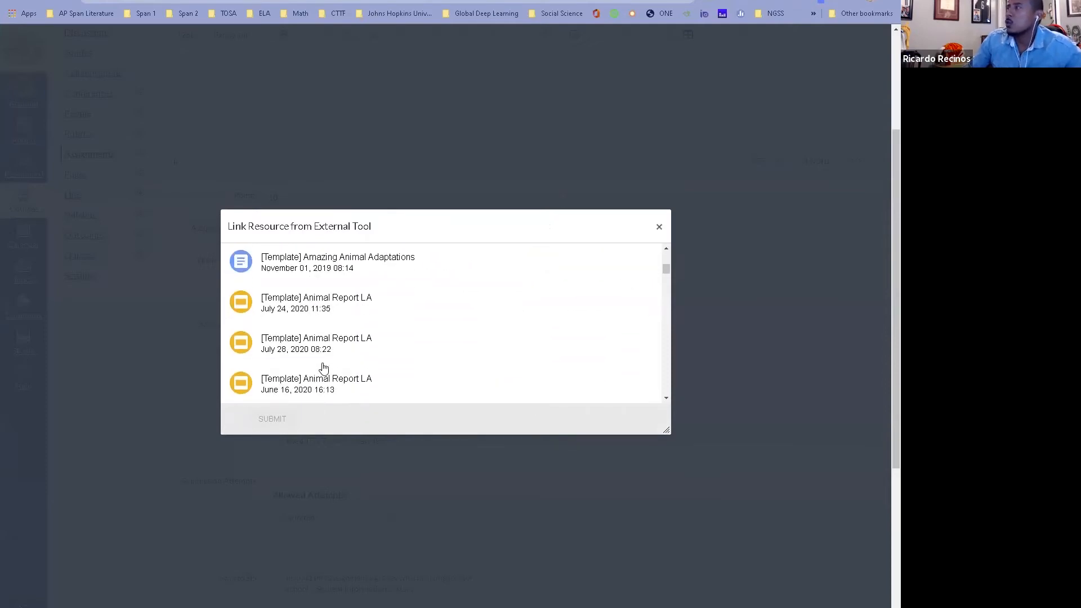
click(317, 305)
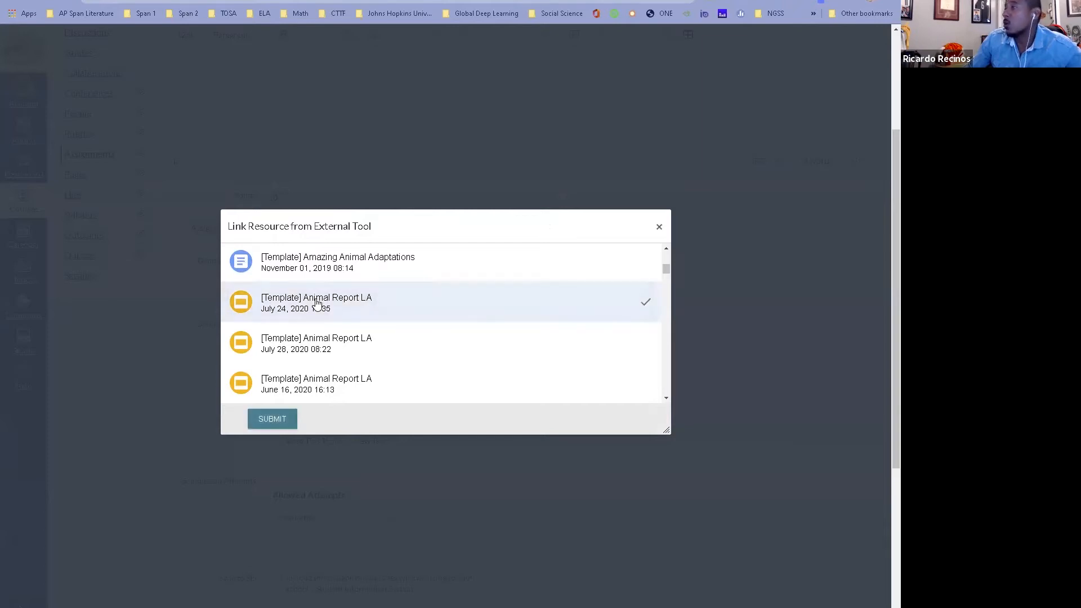
click(276, 424)
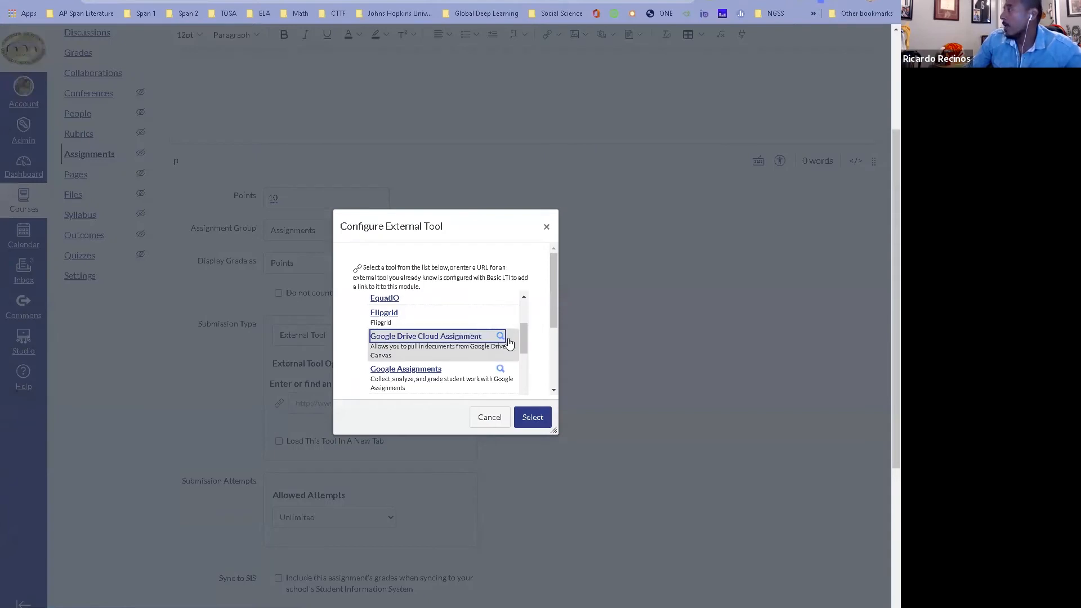
click(530, 418)
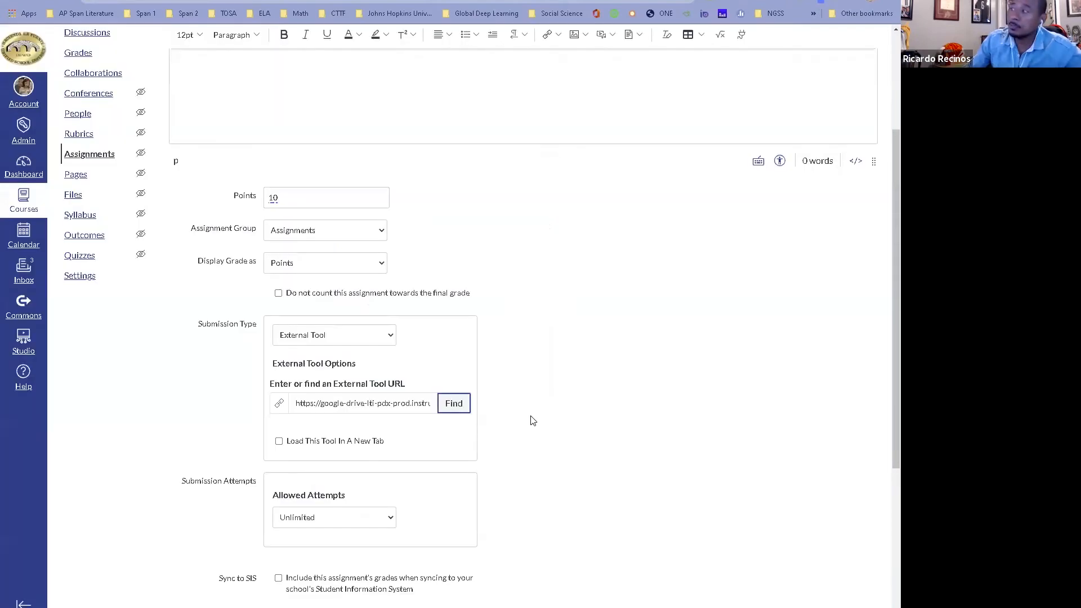
- Set the assignment's due date to Aug 14 at 11:59pm
scroll(534, 420, down, 4)
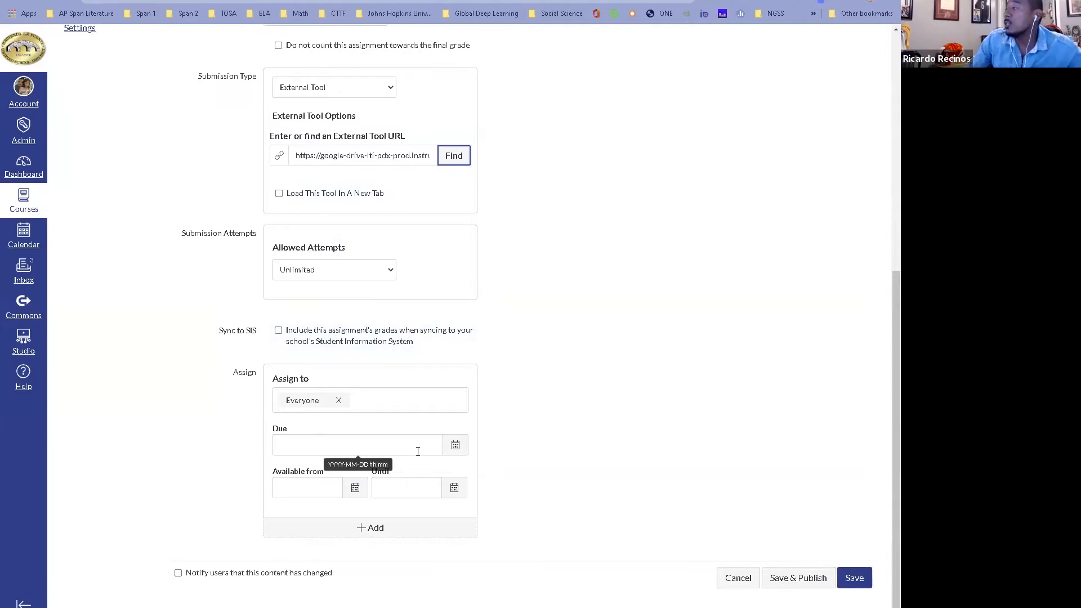
click(455, 445)
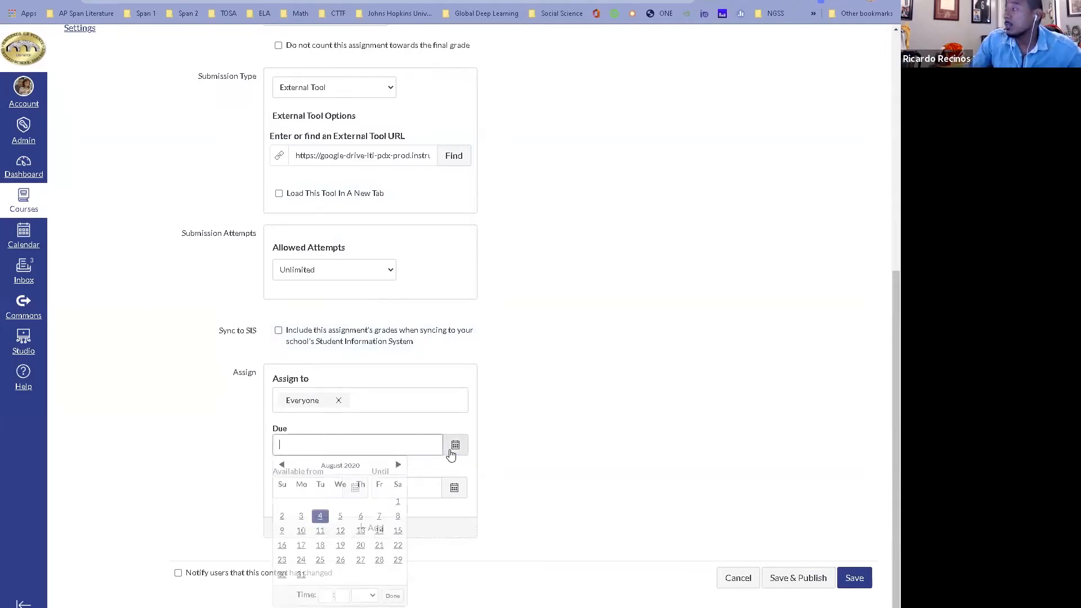
click(382, 533)
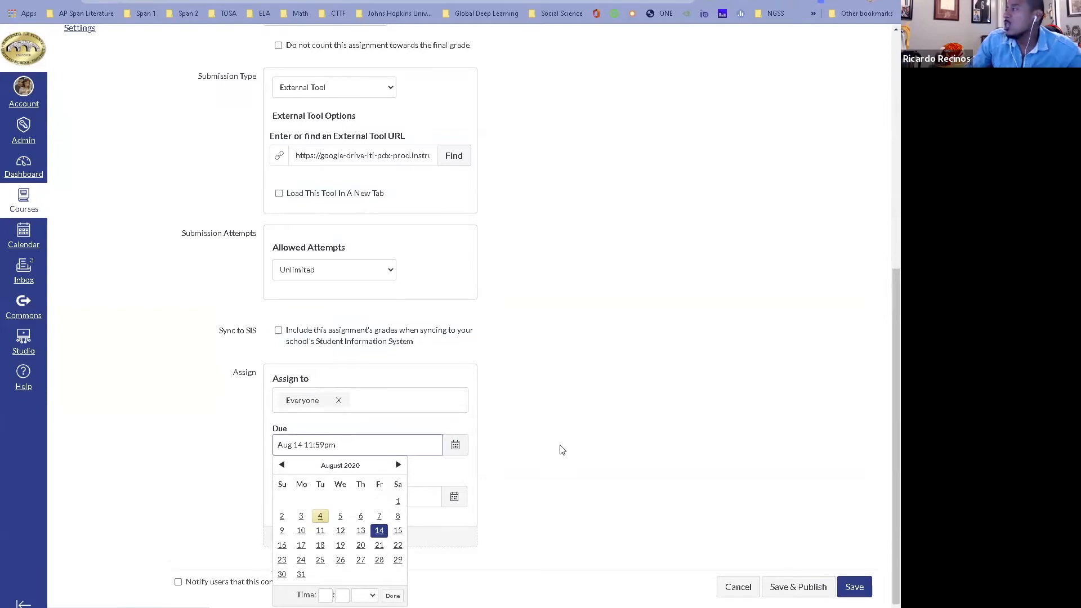
click(447, 473)
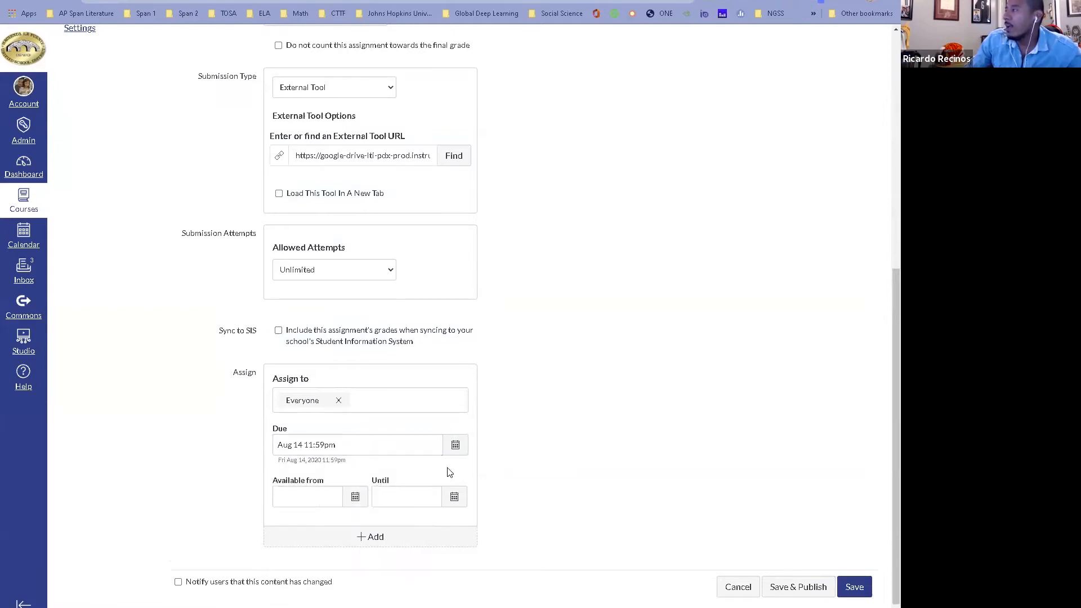
- Make the assignment available from Aug 4 12am until Aug 14 11:59pm, and save it without publishing
click(354, 497)
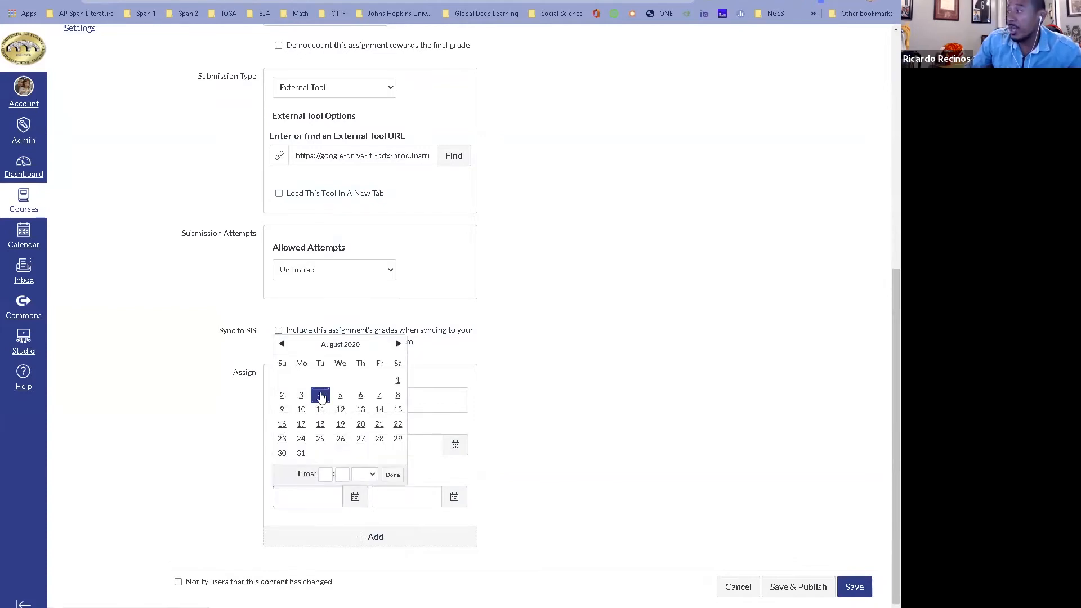
click(321, 397)
click(461, 478)
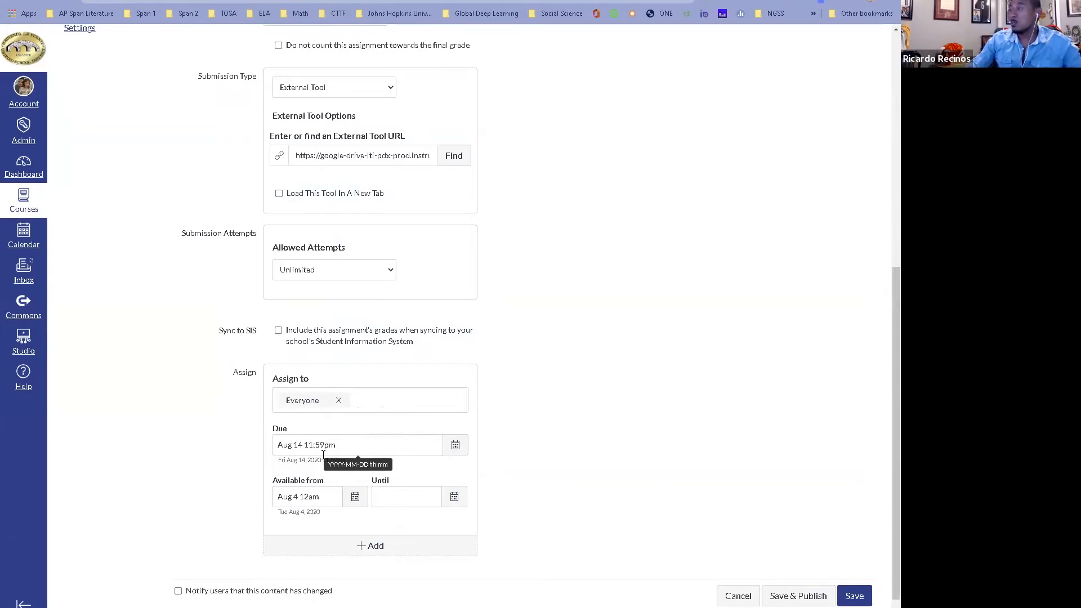
click(388, 496)
click(453, 499)
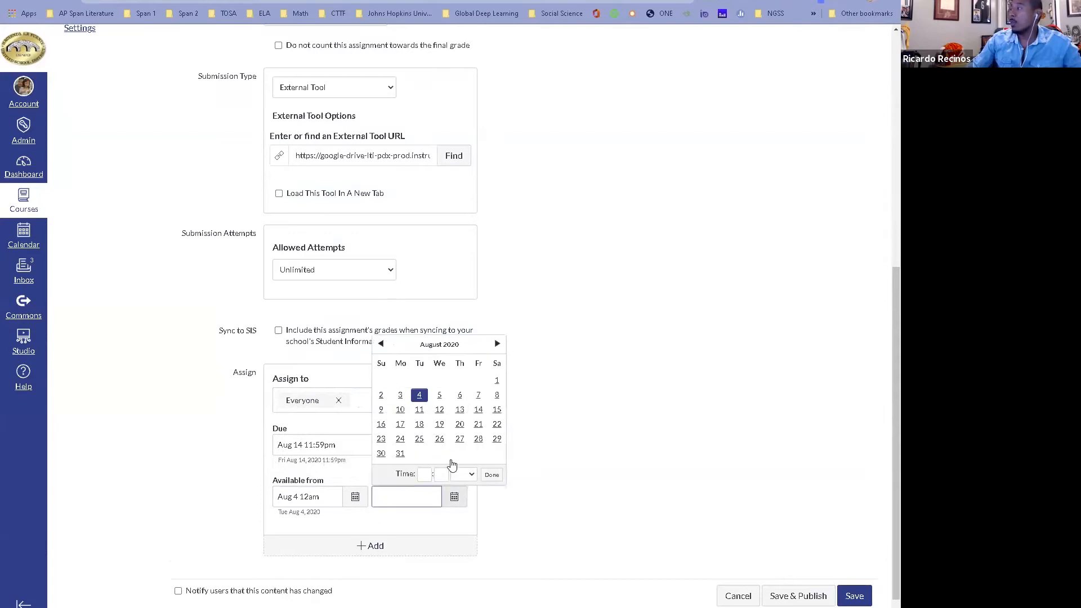
click(478, 410)
click(490, 528)
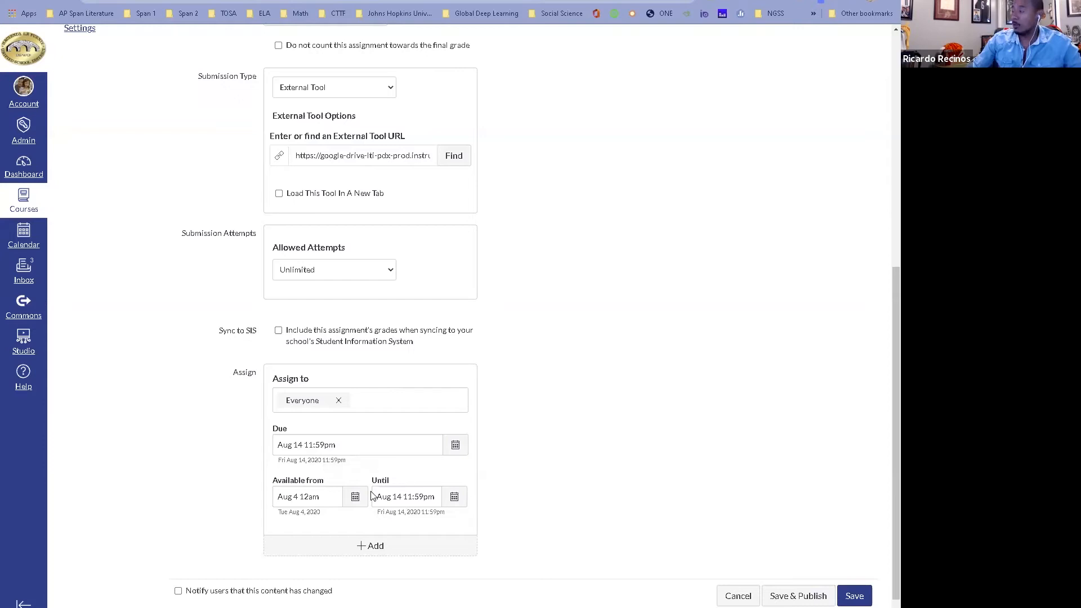
click(854, 596)
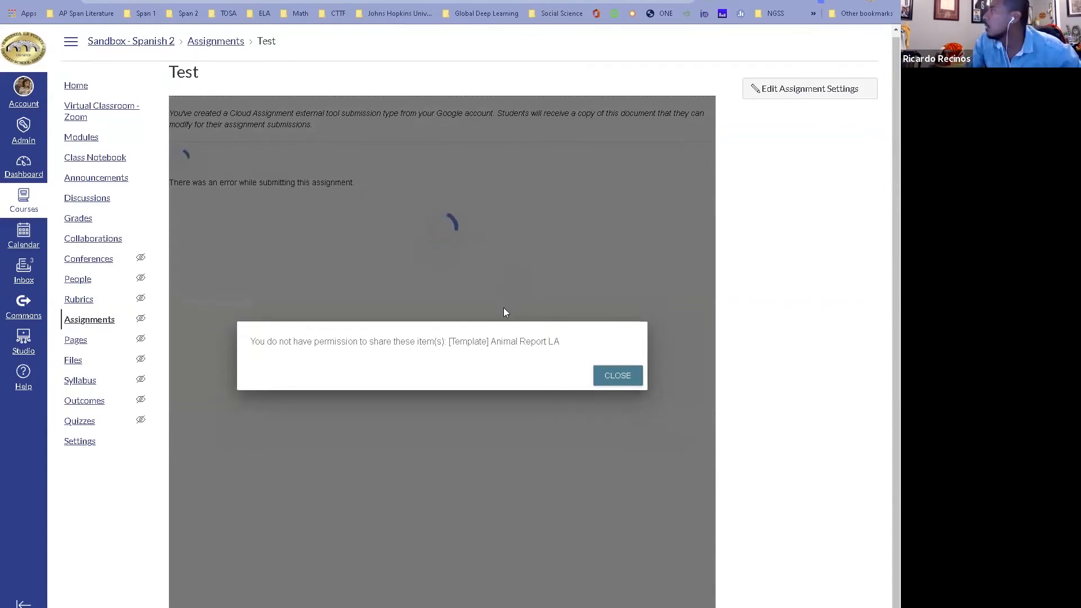
click(618, 377)
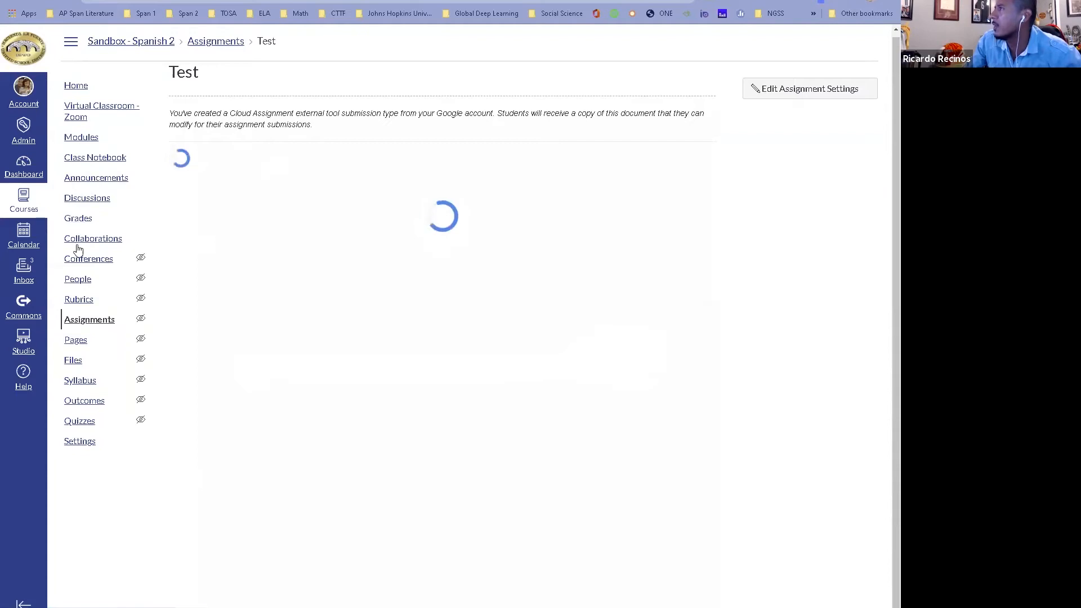
- Open the existing Google Cloud Assignment from the assignments list and examine its embedded document
click(96, 319)
scroll(379, 321, down, 2)
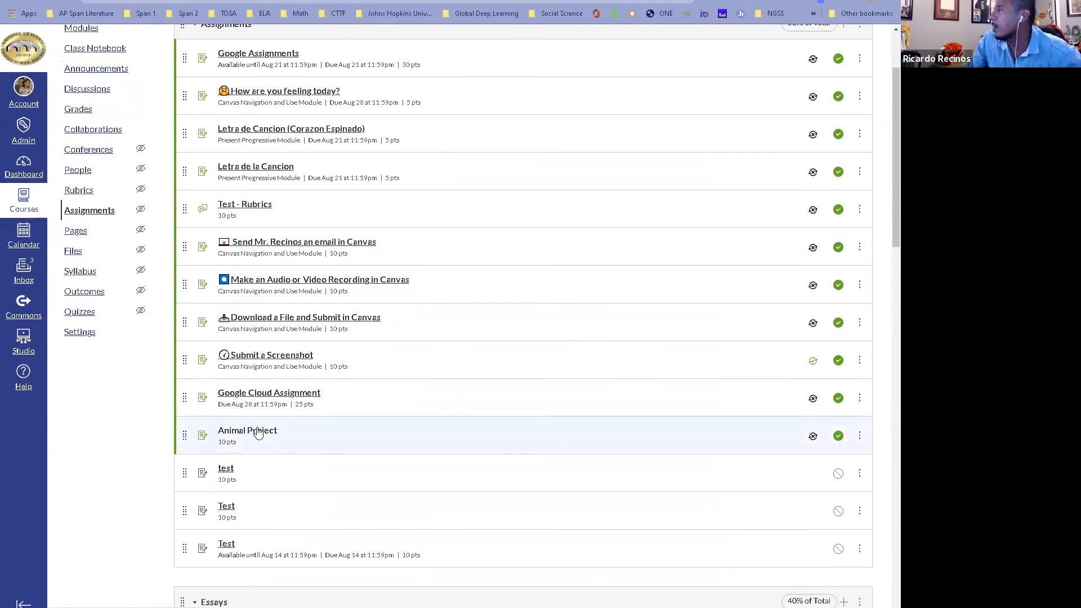
click(272, 393)
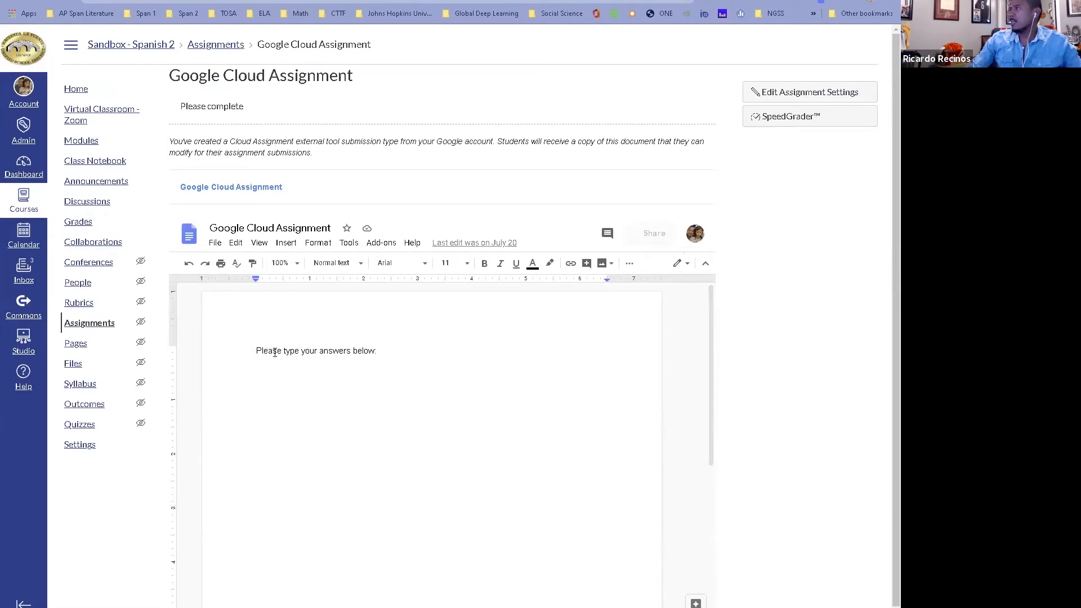
double_click(393, 350)
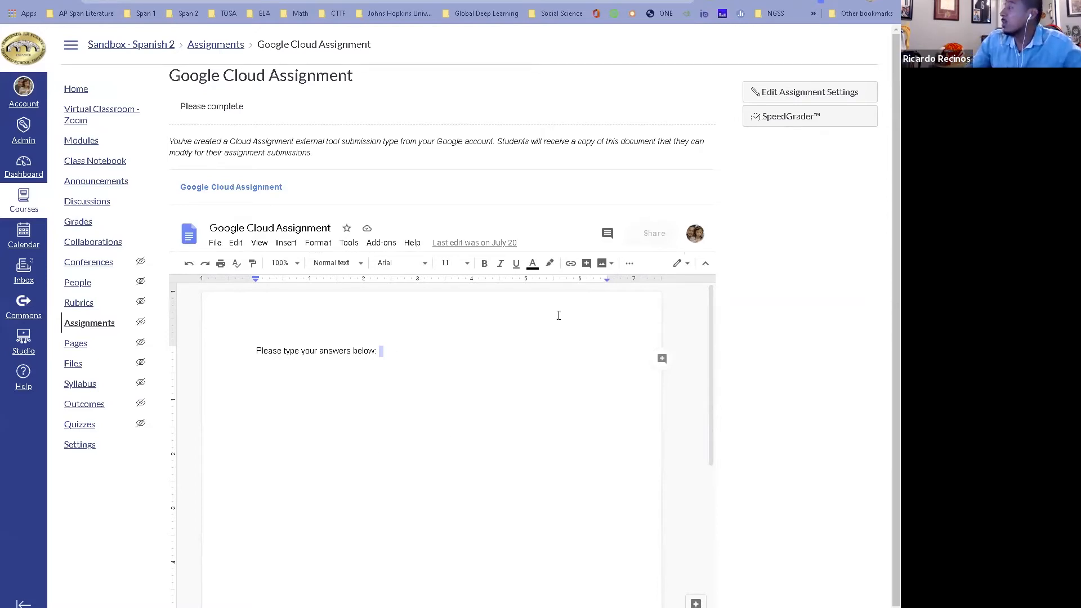
scroll(811, 452, down, 1)
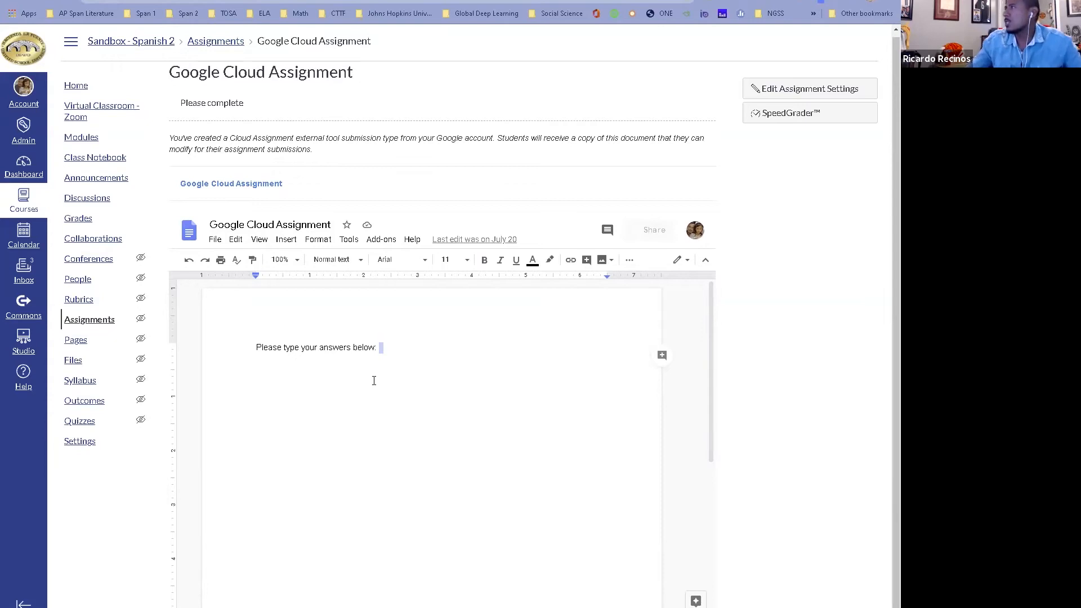
- Return to the assignments list and create another assignment named Test
click(97, 324)
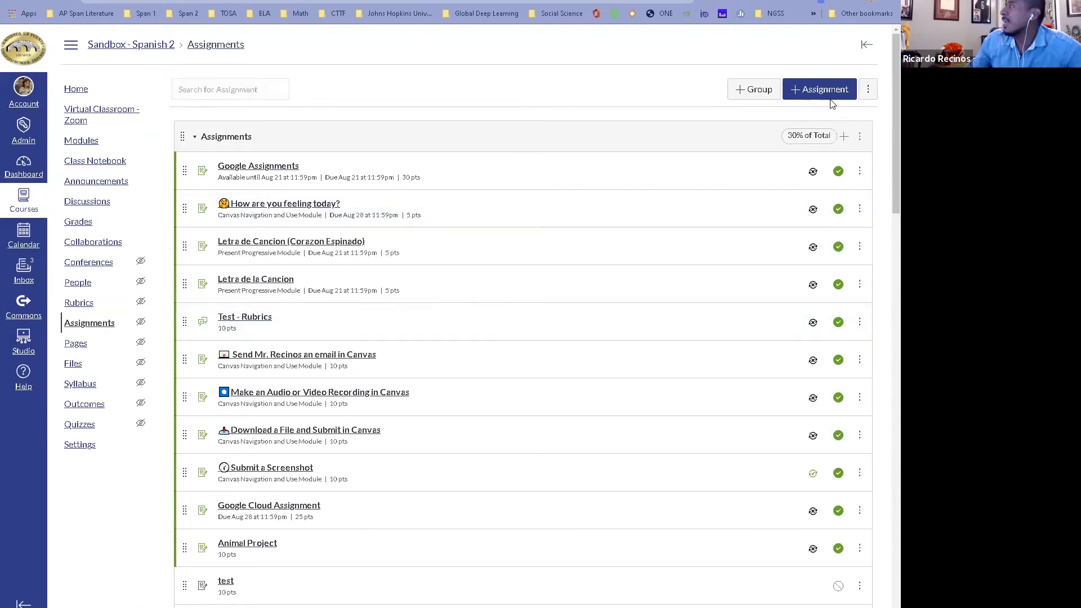
click(821, 97)
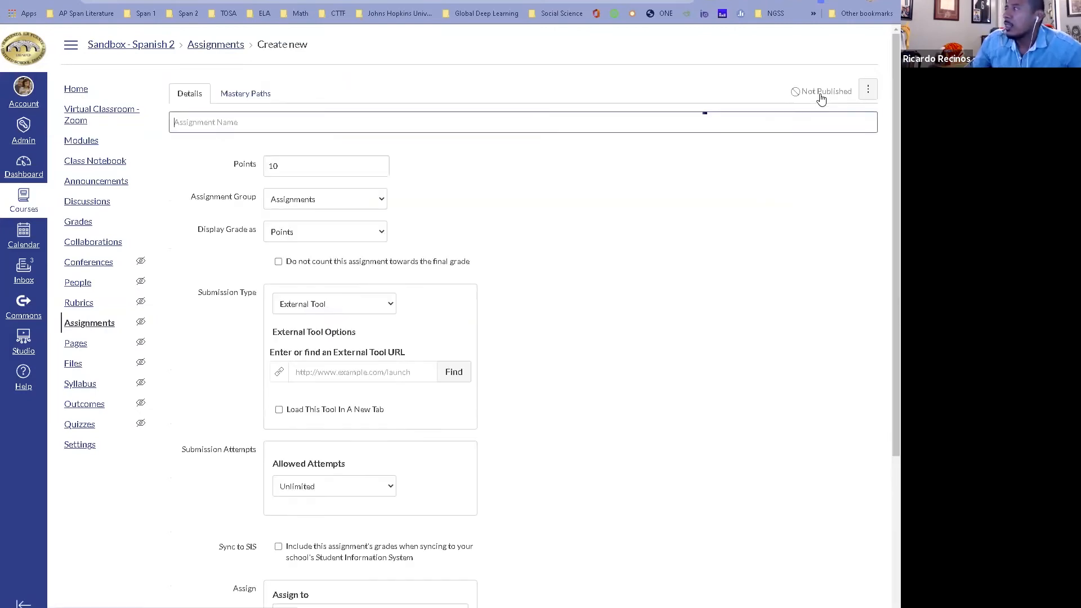
scroll(623, 265, down, 3)
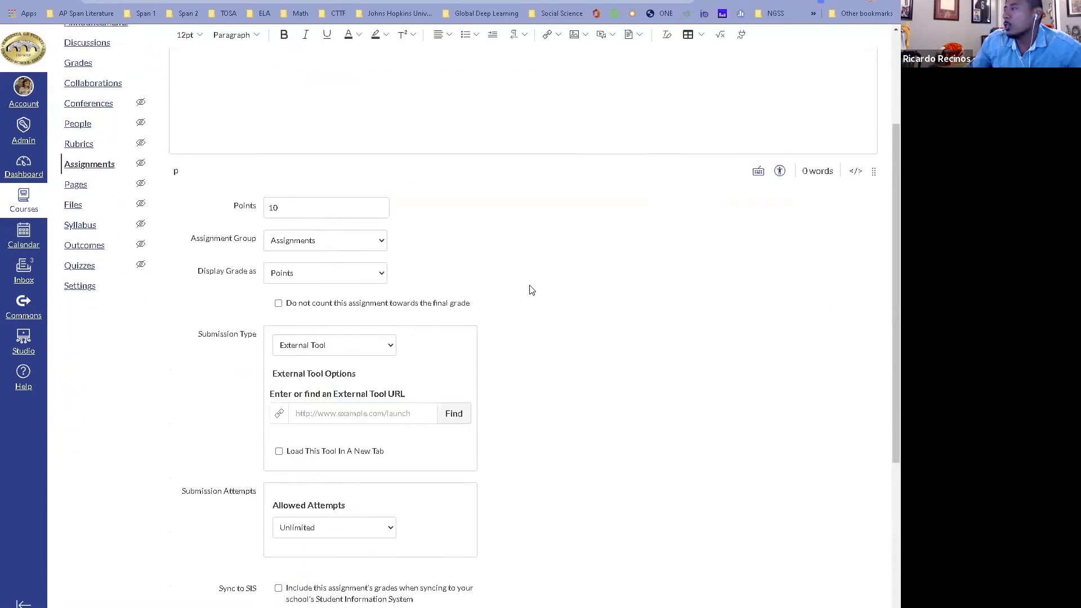
scroll(293, 225, up, 3)
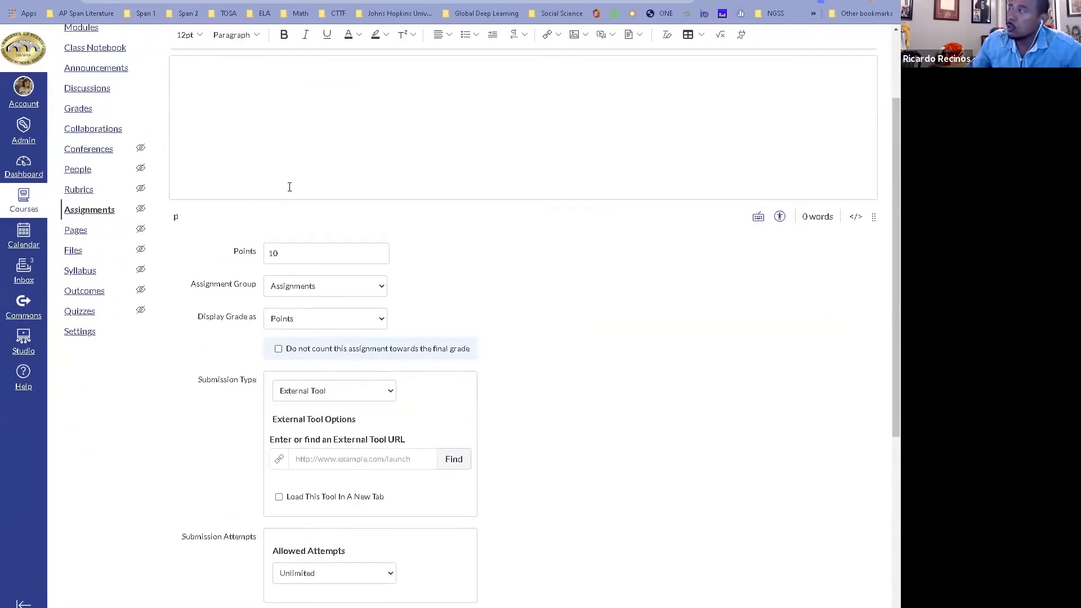
click(252, 122)
click(230, 150)
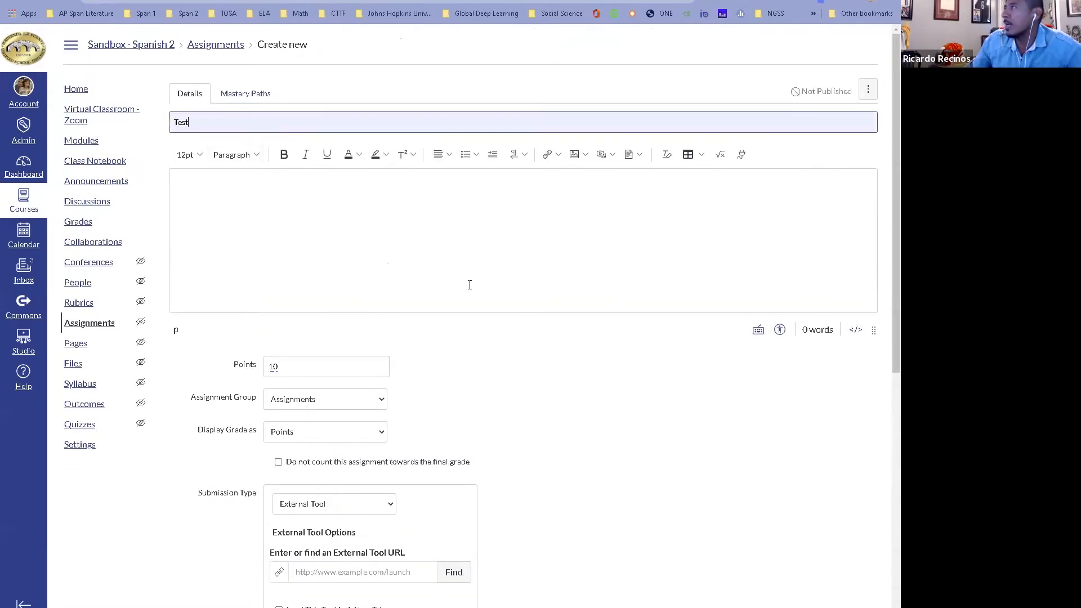
- Look through the external tools available for the Test assignment and choose the second Google Assignments entry
scroll(469, 284, down, 3)
scroll(395, 309, down, 1)
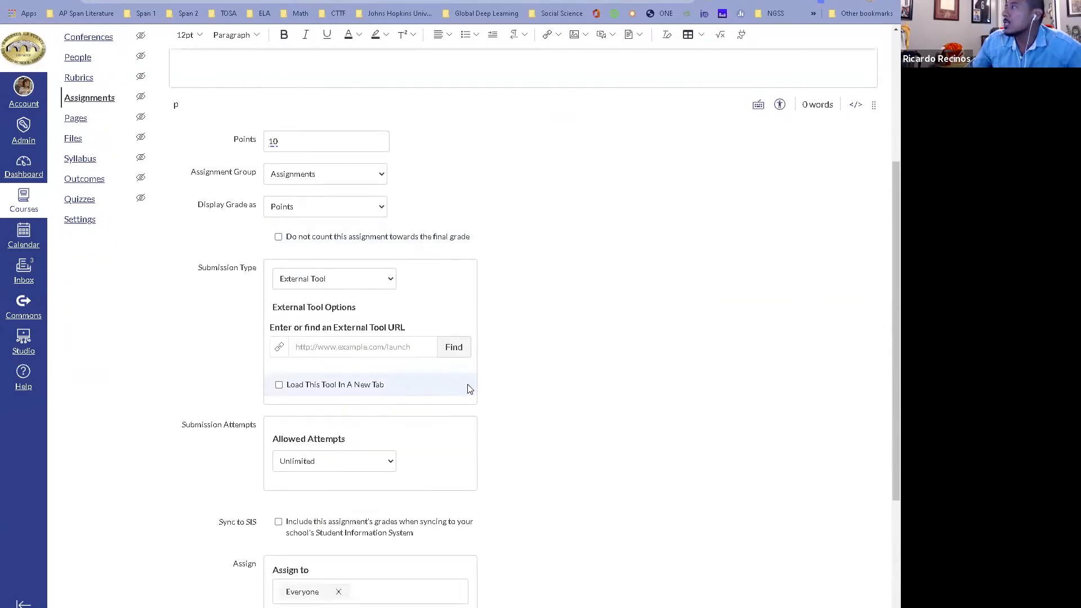
click(457, 348)
scroll(466, 359, down, 5)
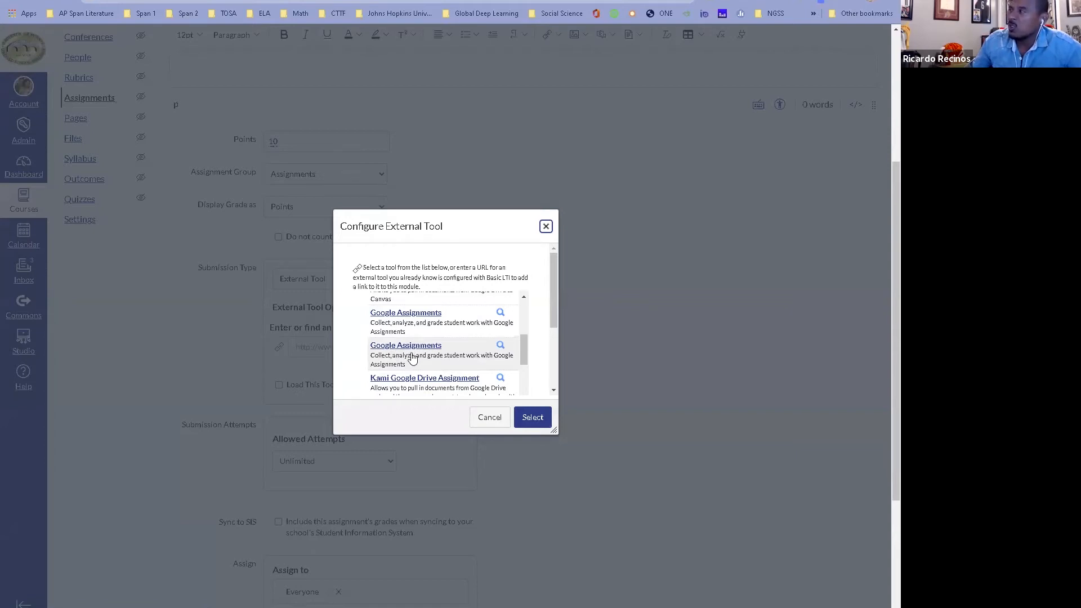
click(443, 329)
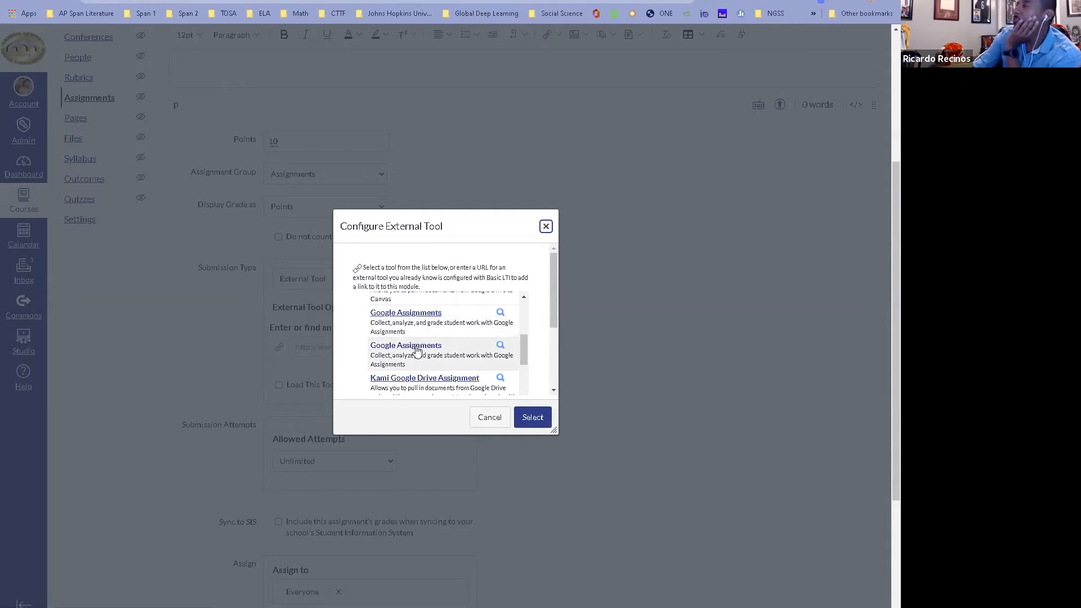
scroll(418, 349, up, 2)
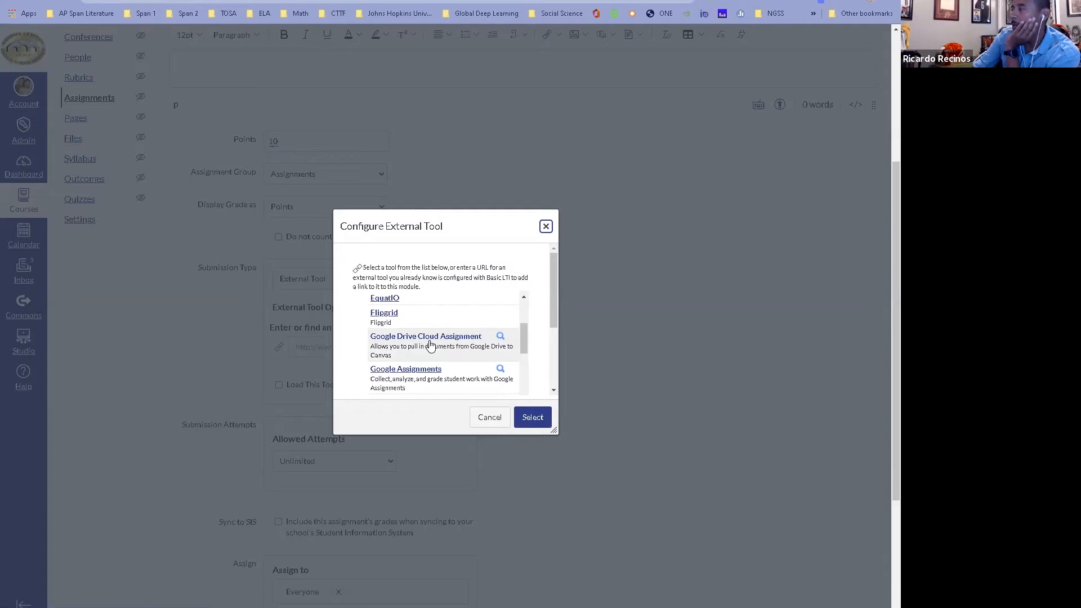
scroll(431, 345, down, 2)
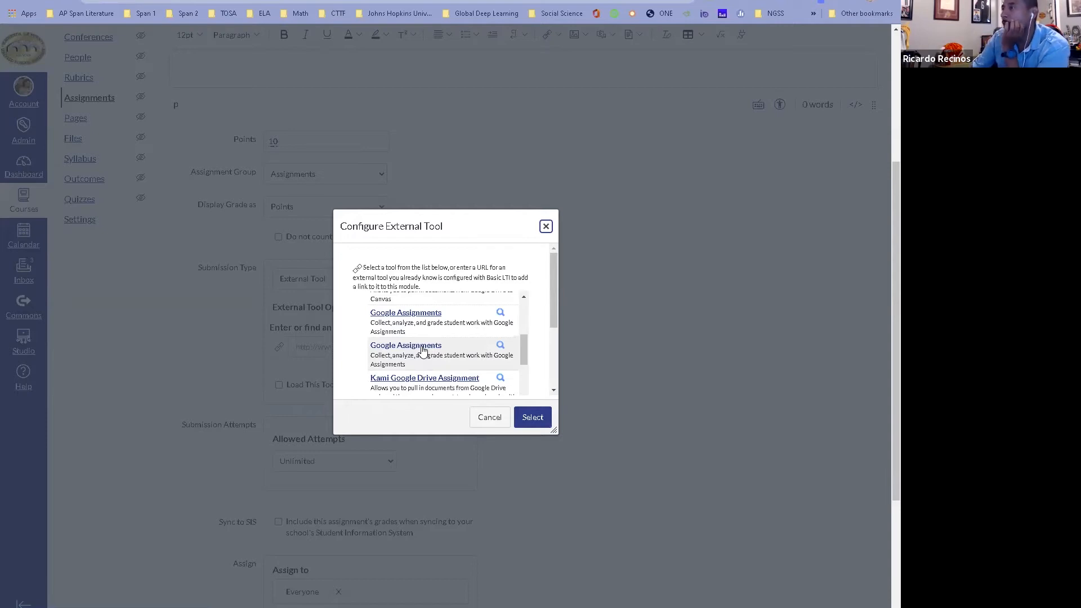
click(423, 351)
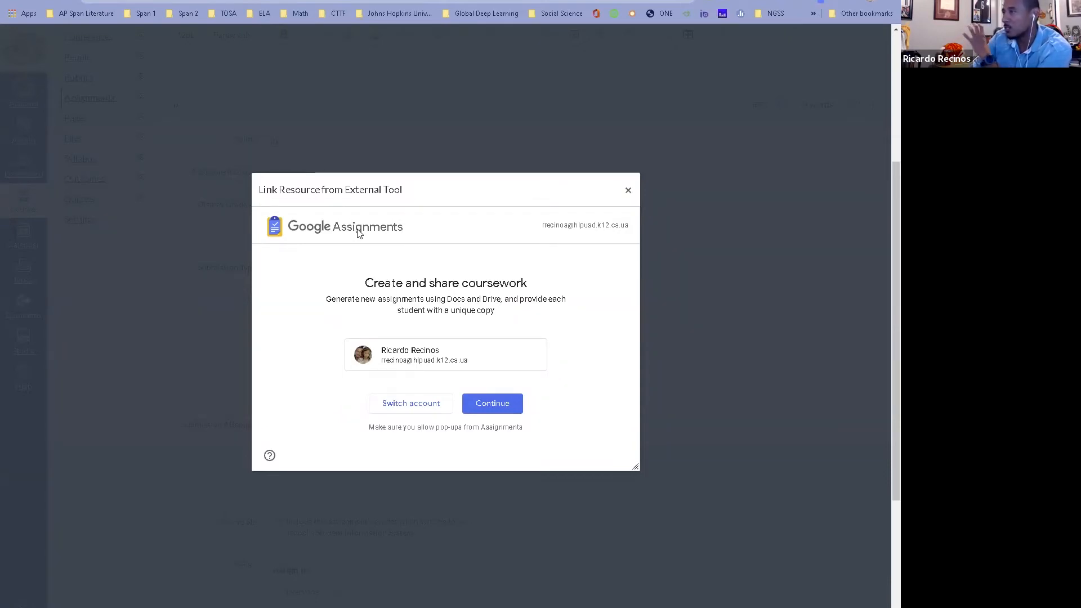
- Continue into Google Assignments and attach the Training August 3 and 4 document from Drive as each student's copy
click(480, 408)
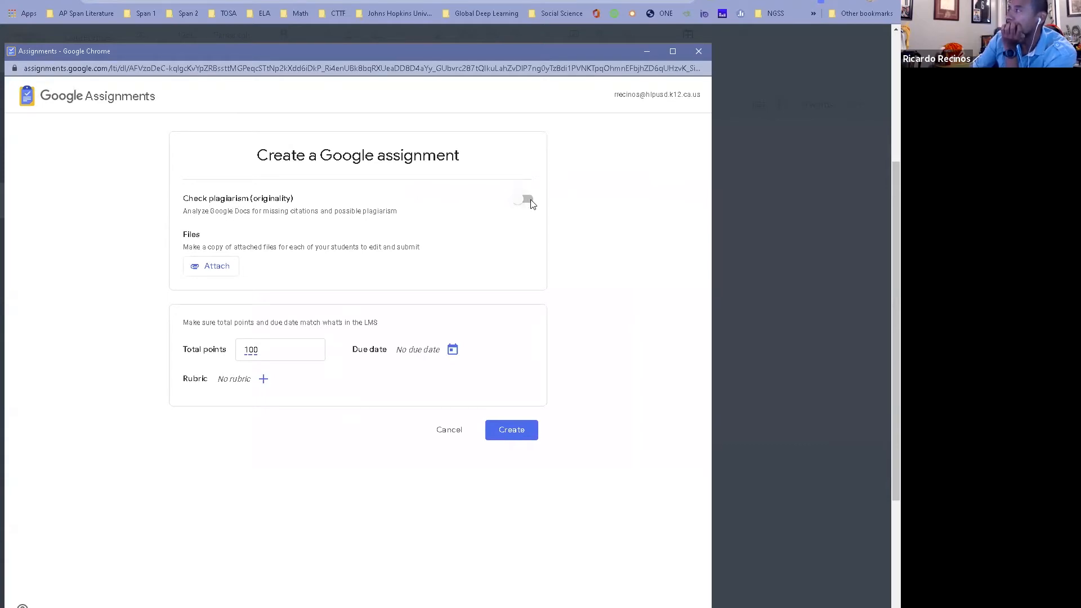
click(222, 269)
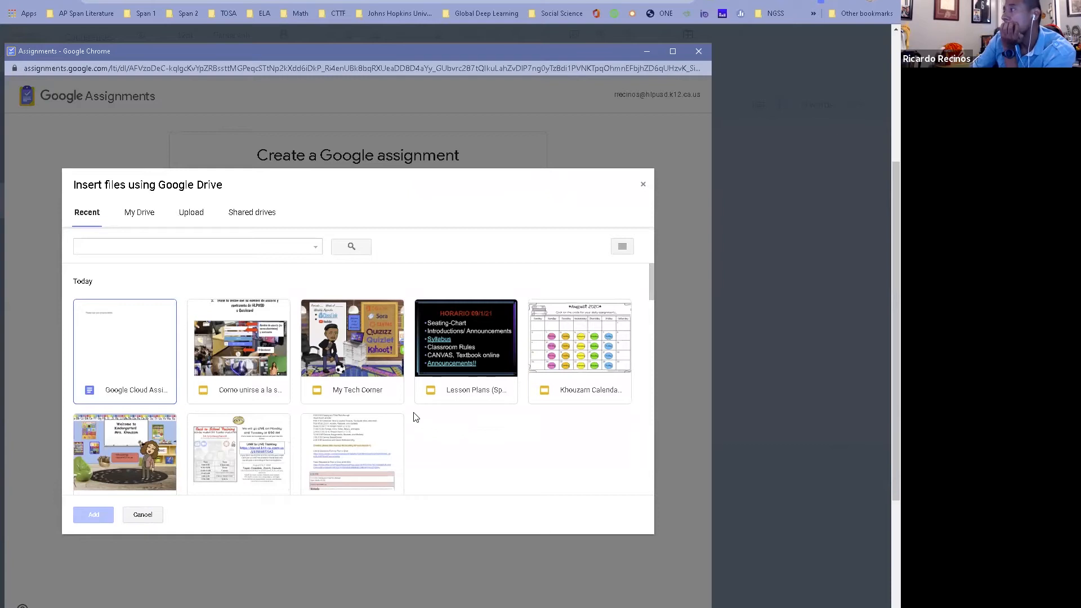
click(251, 439)
click(93, 515)
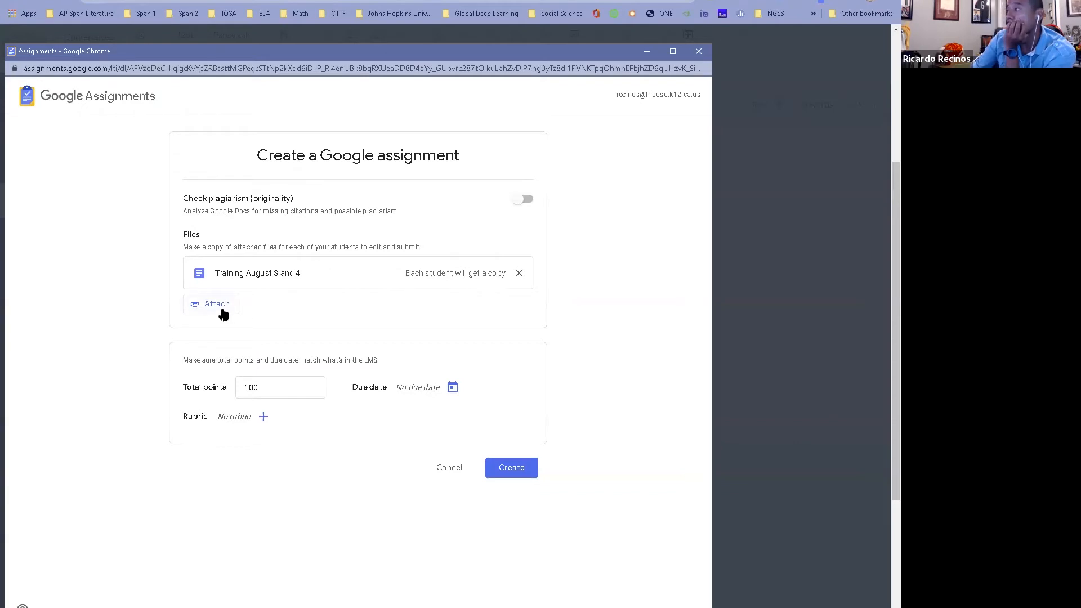
- Set the Google assignment's total points to 10
drag(274, 395, 233, 401)
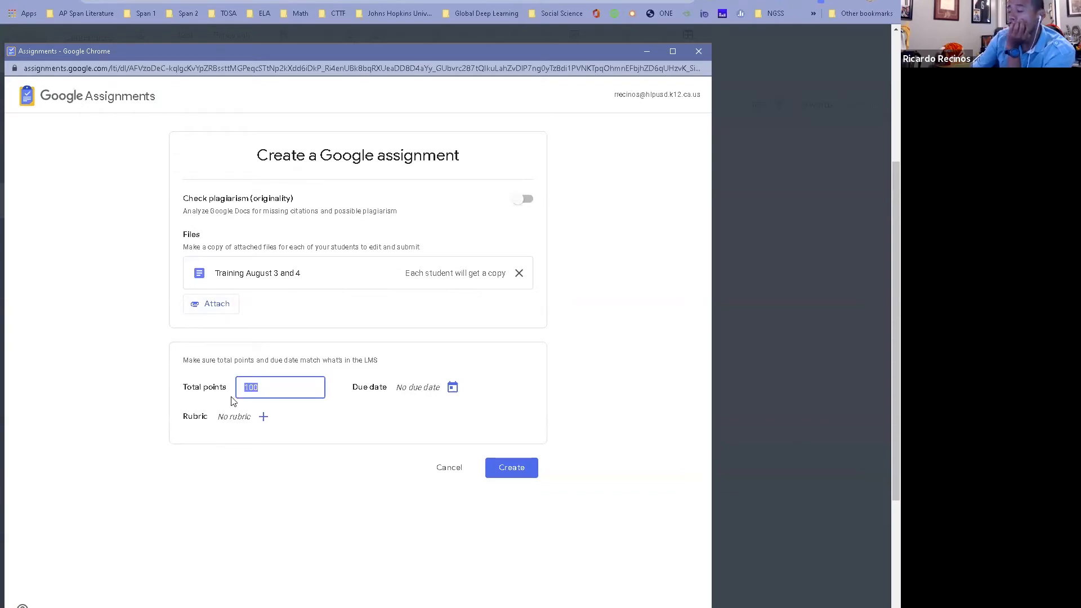
key(BackSpace)
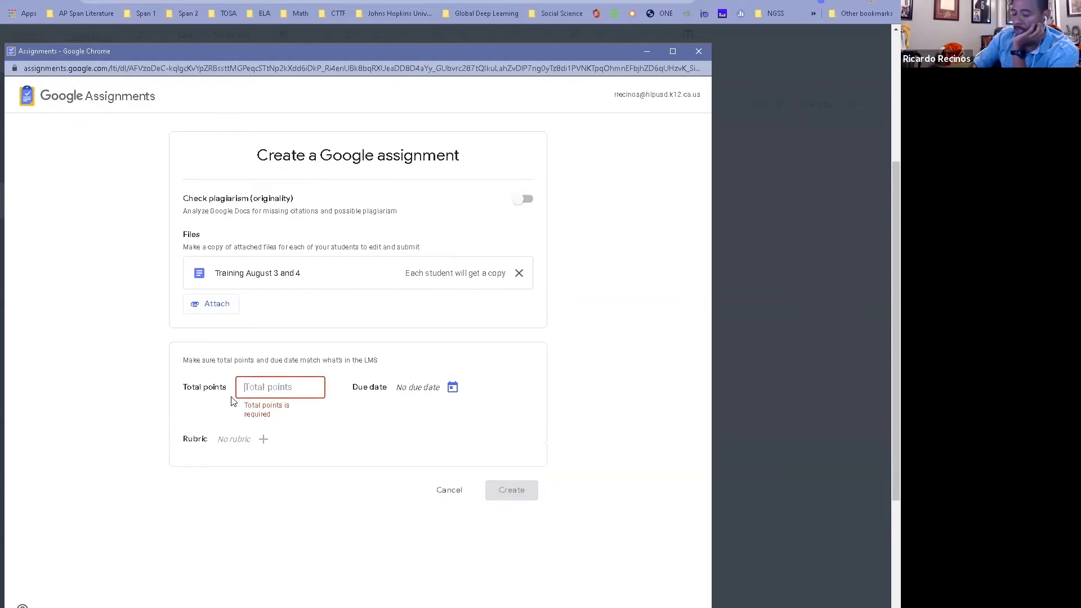
text(10)
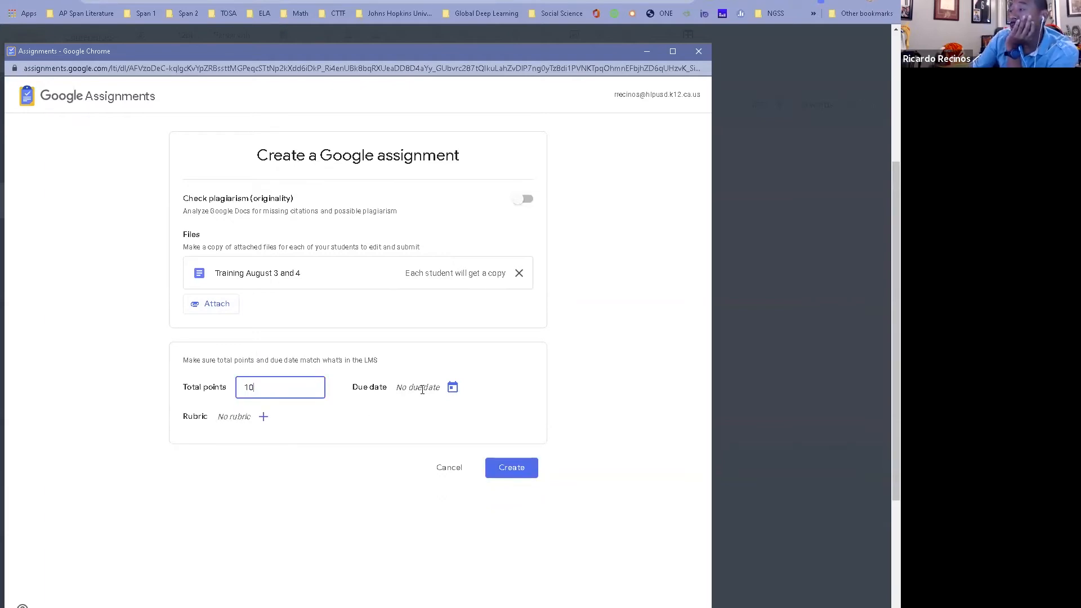
- Reuse the Google Assignments rubric from the Spanish 2 course for this assignment
click(263, 421)
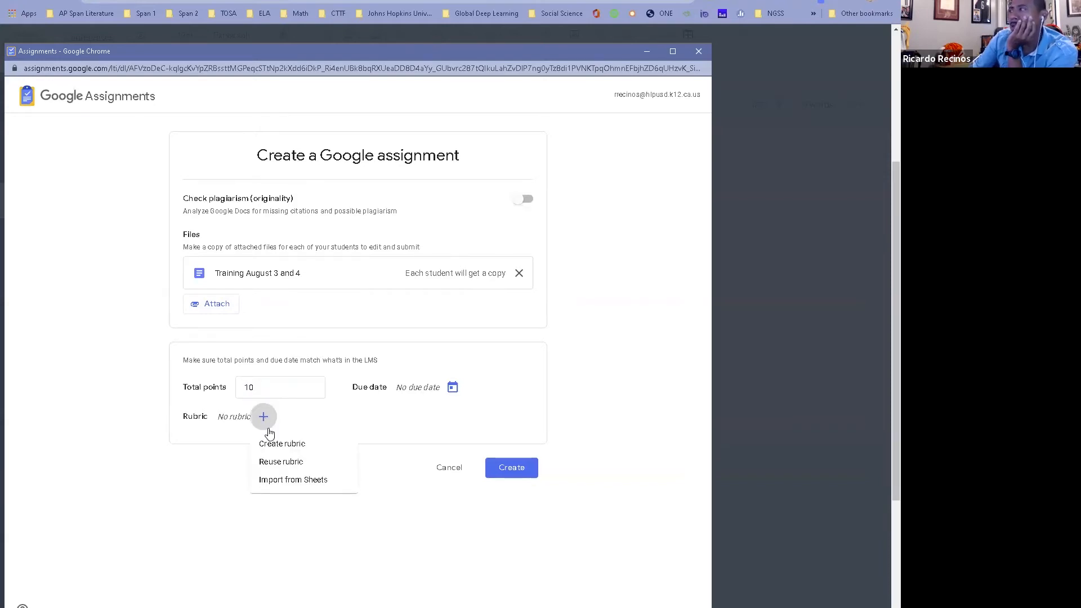
click(285, 462)
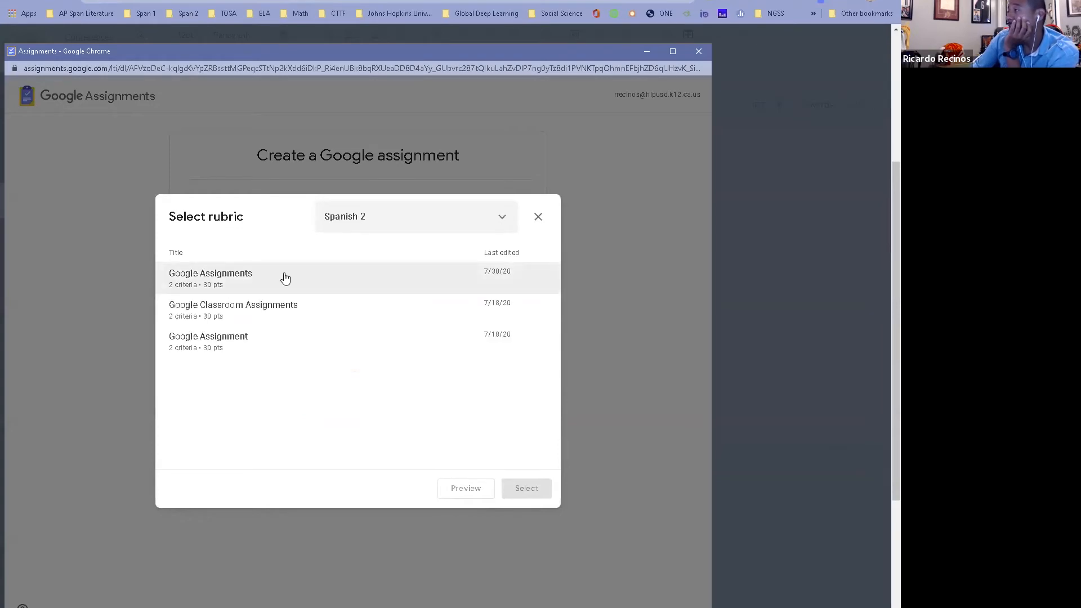
click(233, 289)
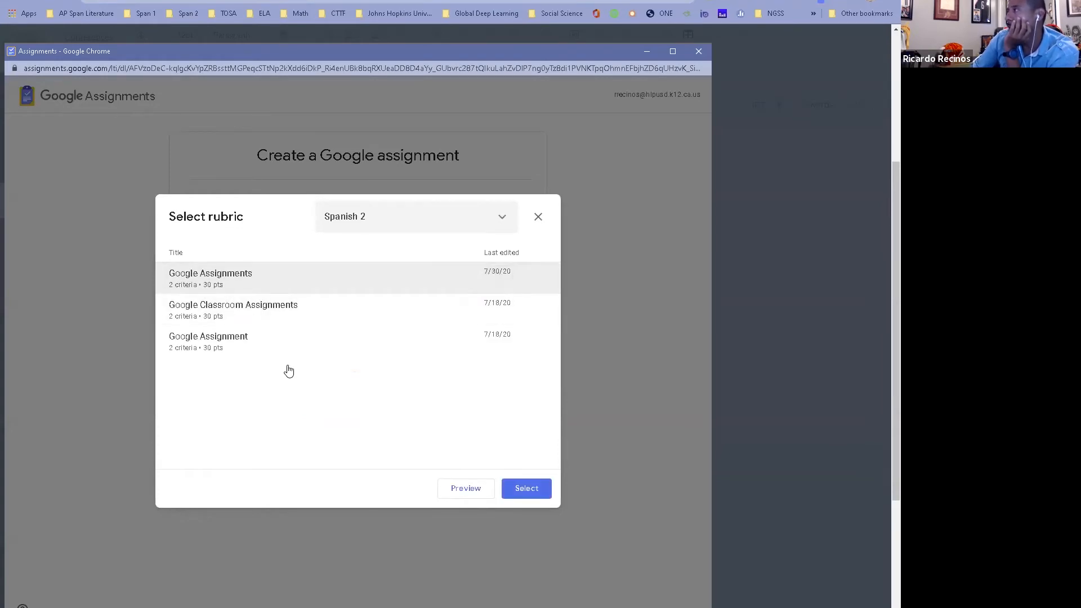
click(515, 488)
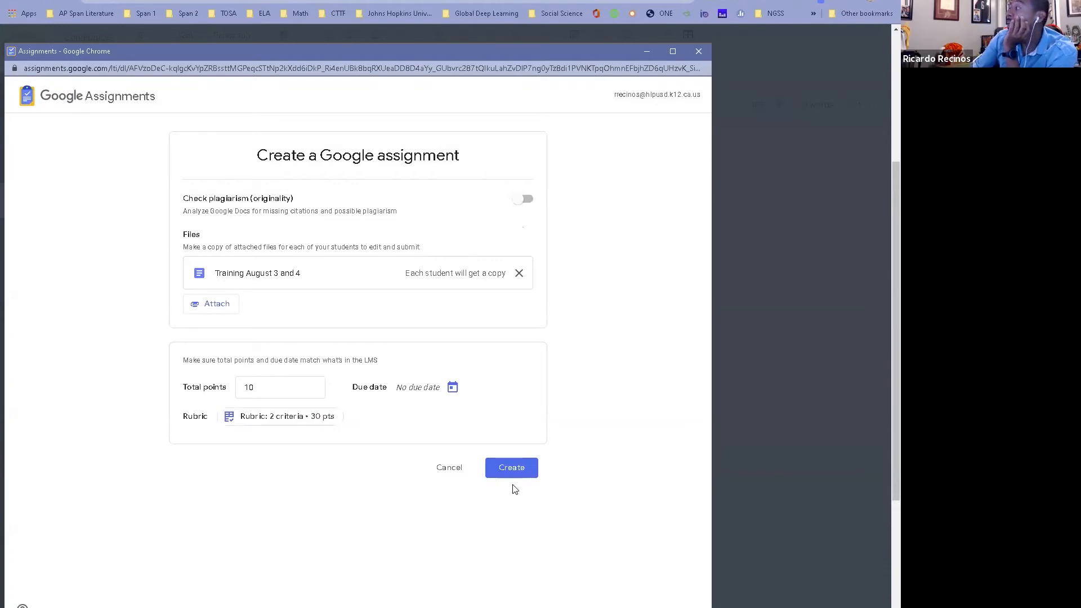
- Create the Google assignment, link it as the Test assignment's external tool, and save and publish Test
click(512, 468)
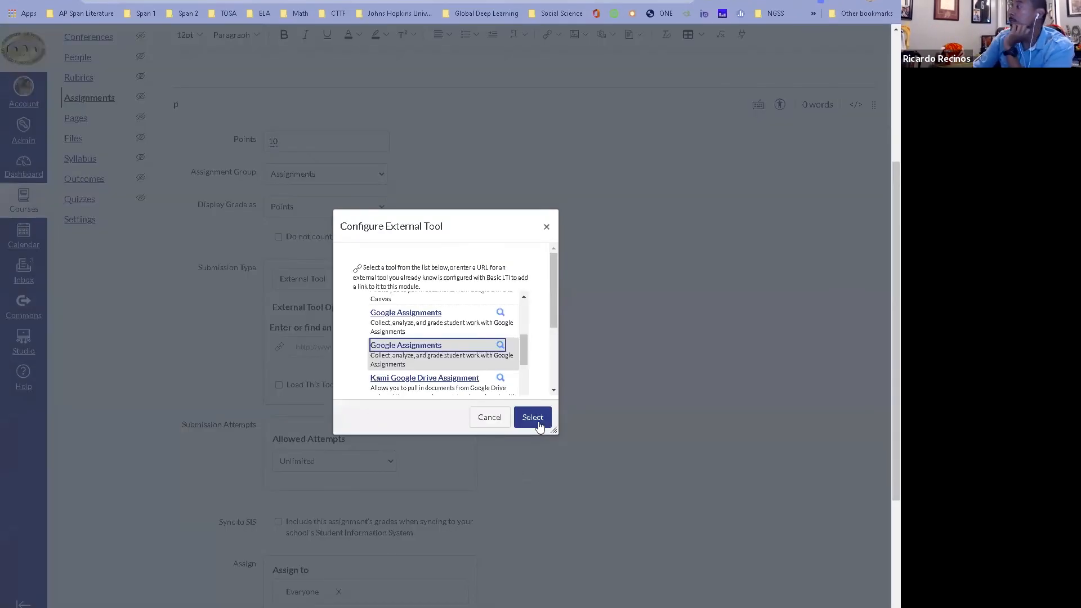
click(538, 423)
scroll(681, 372, down, 3)
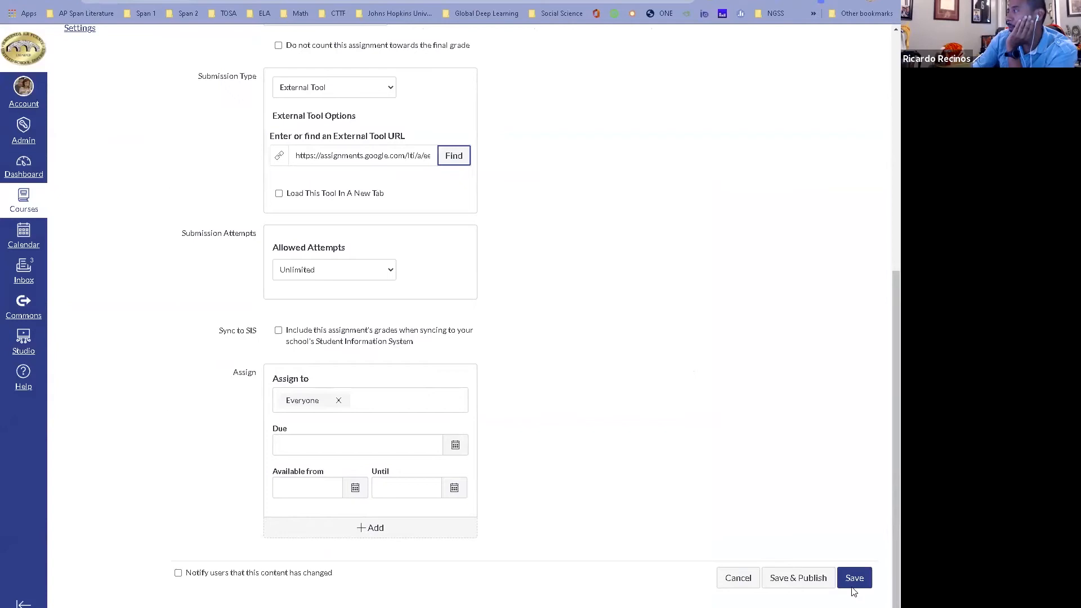
click(812, 581)
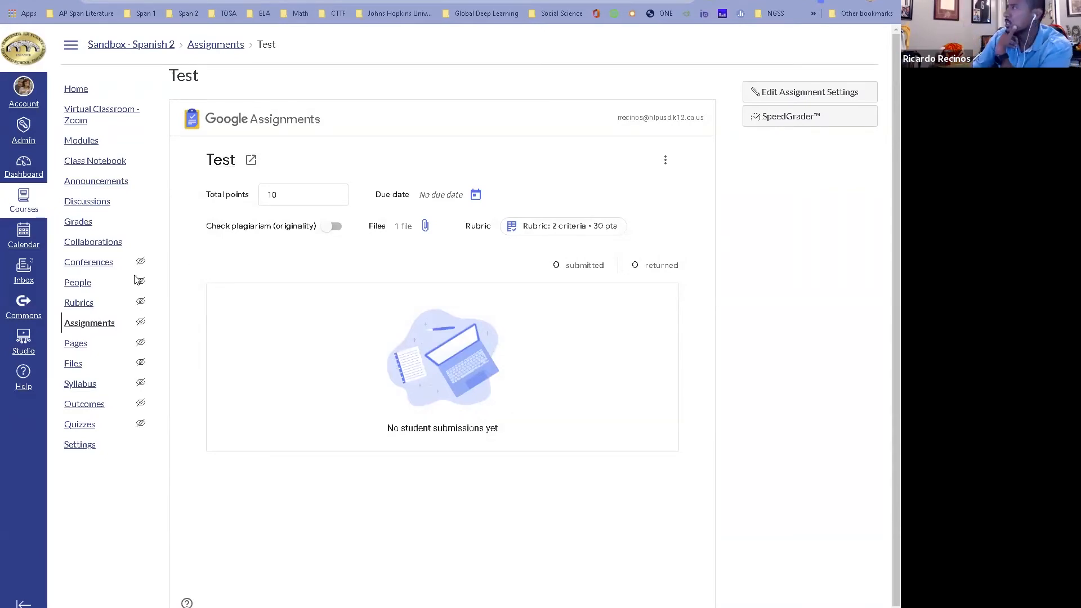
- Return to the assignments list, start another assignment and look through its available external tools, leaving without selecting one
click(90, 324)
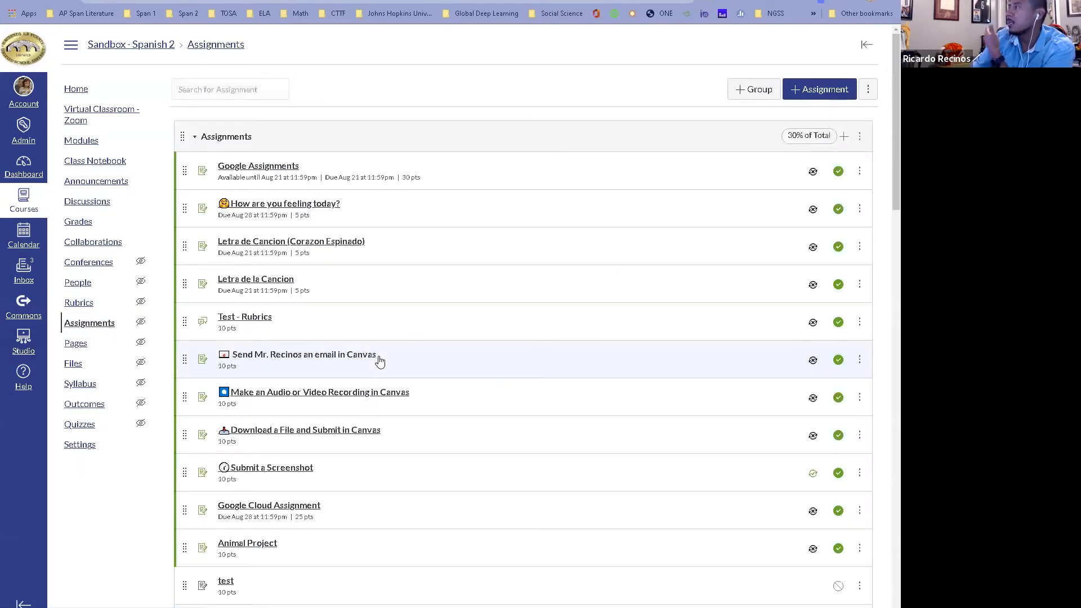
click(822, 90)
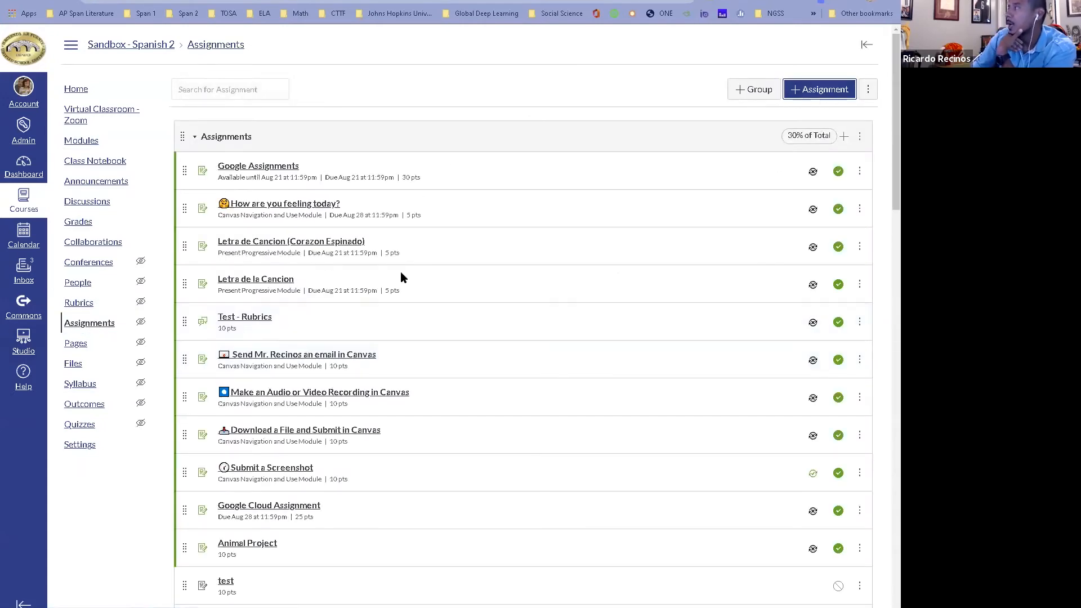
scroll(439, 440, down, 3)
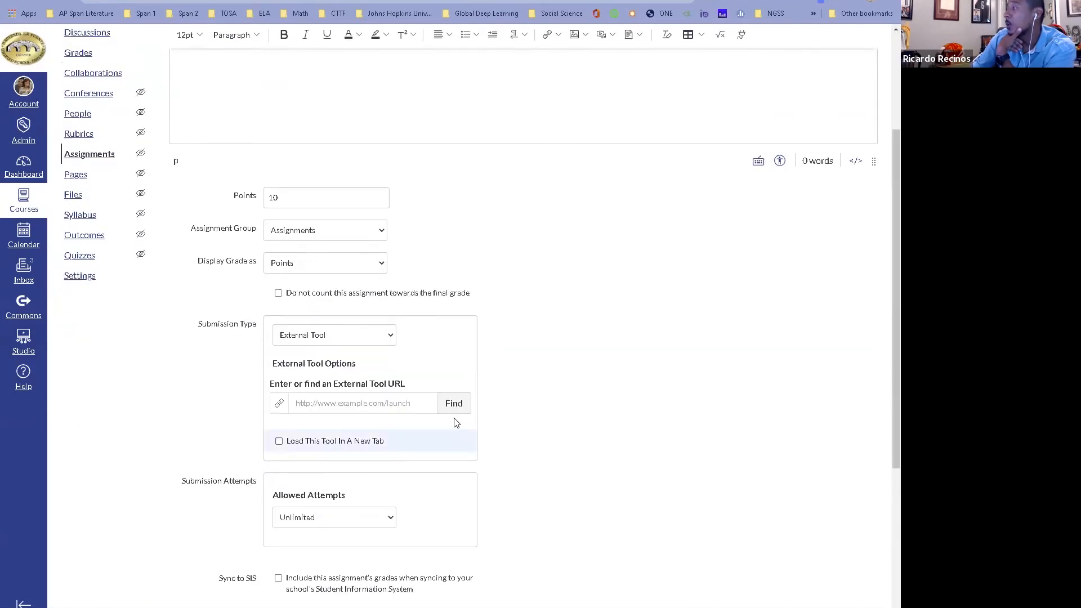
click(454, 403)
scroll(437, 349, down, 5)
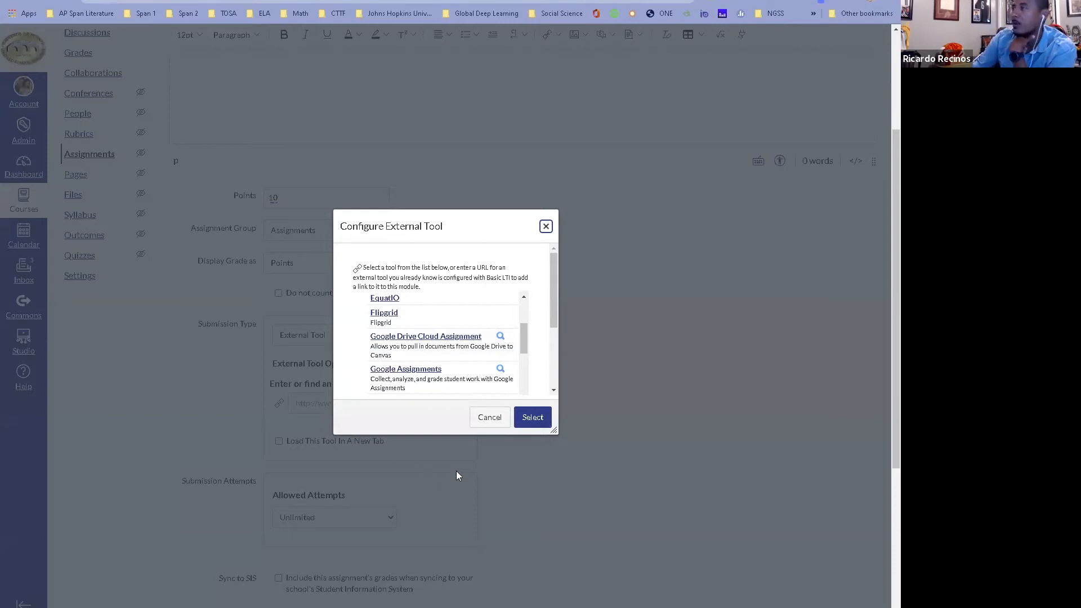
click(489, 417)
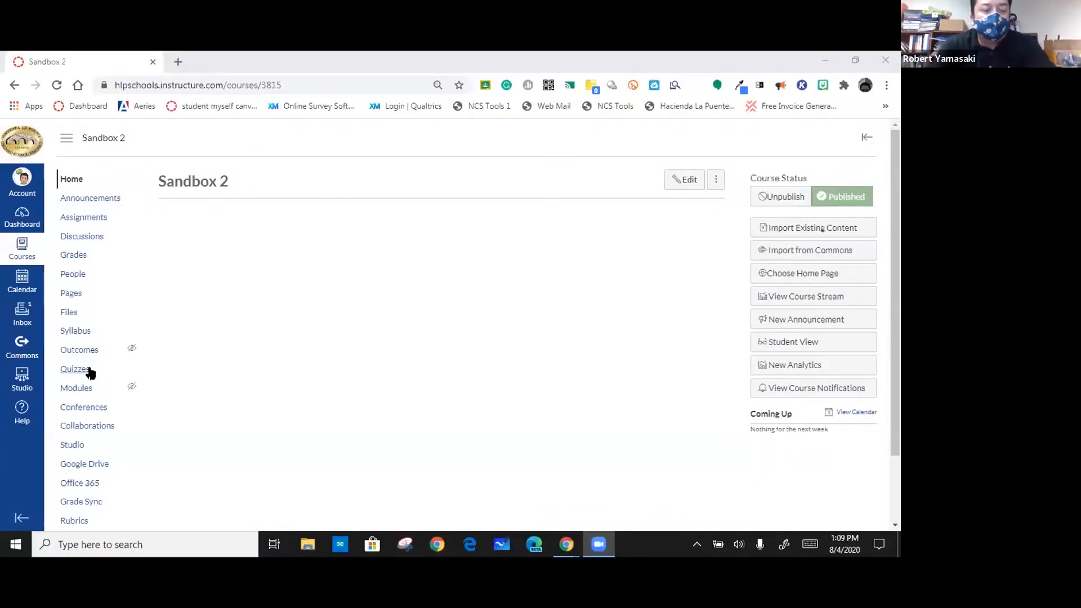
- Open the quizzes of the Sandbox 2 course and create a new quiz with the Classic Quizzes engine
click(74, 371)
click(74, 371)
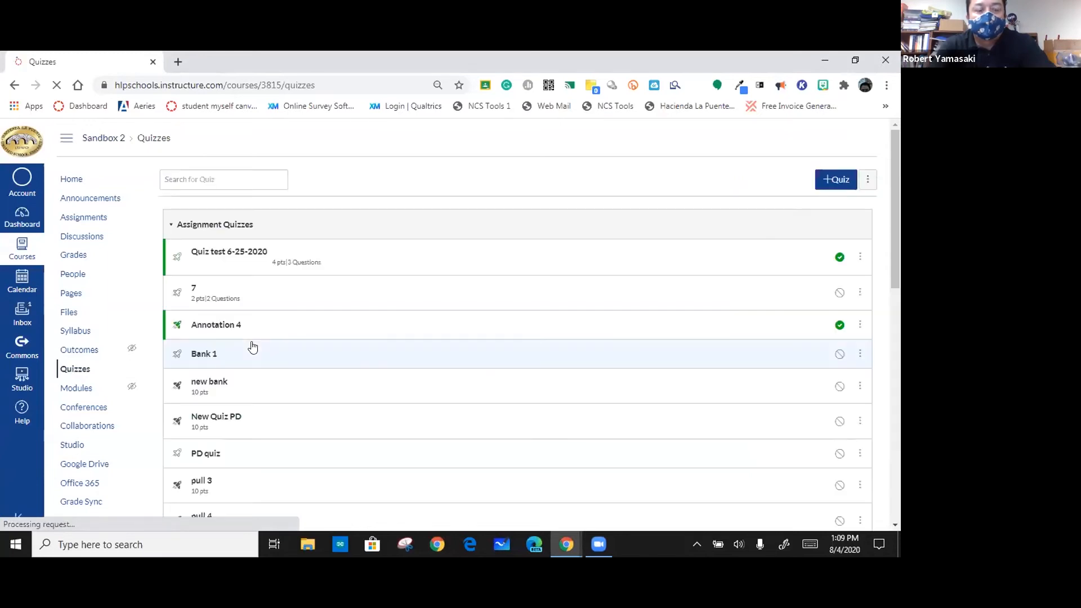
click(824, 181)
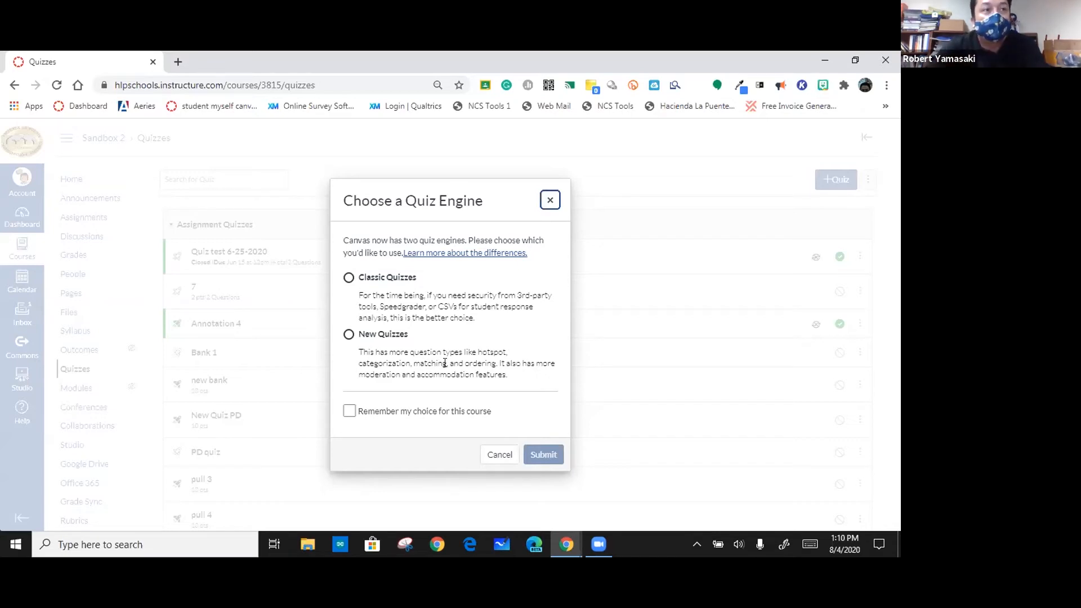
click(348, 278)
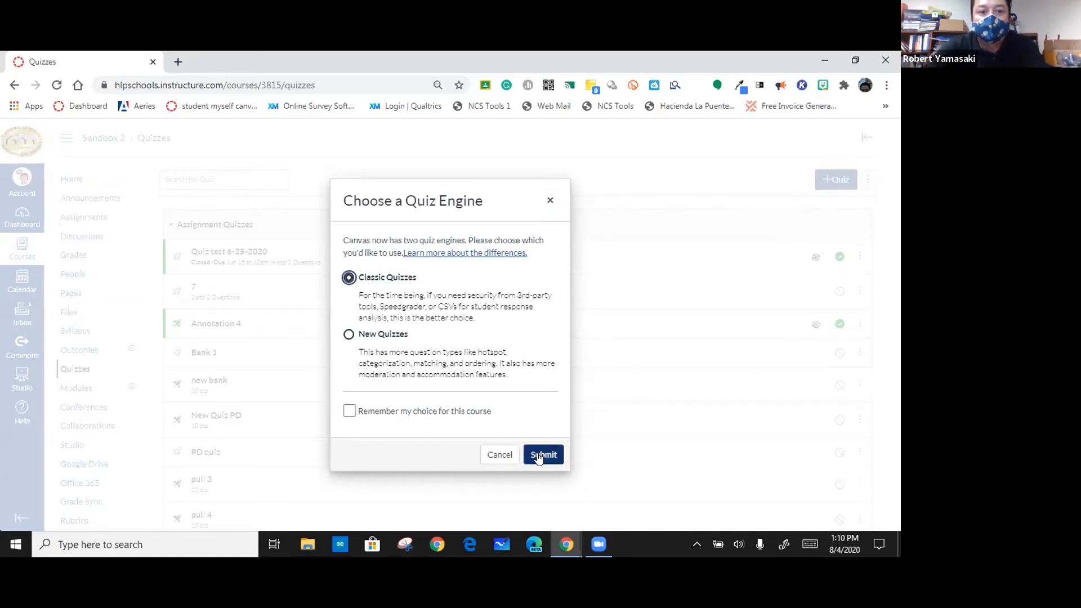
click(541, 456)
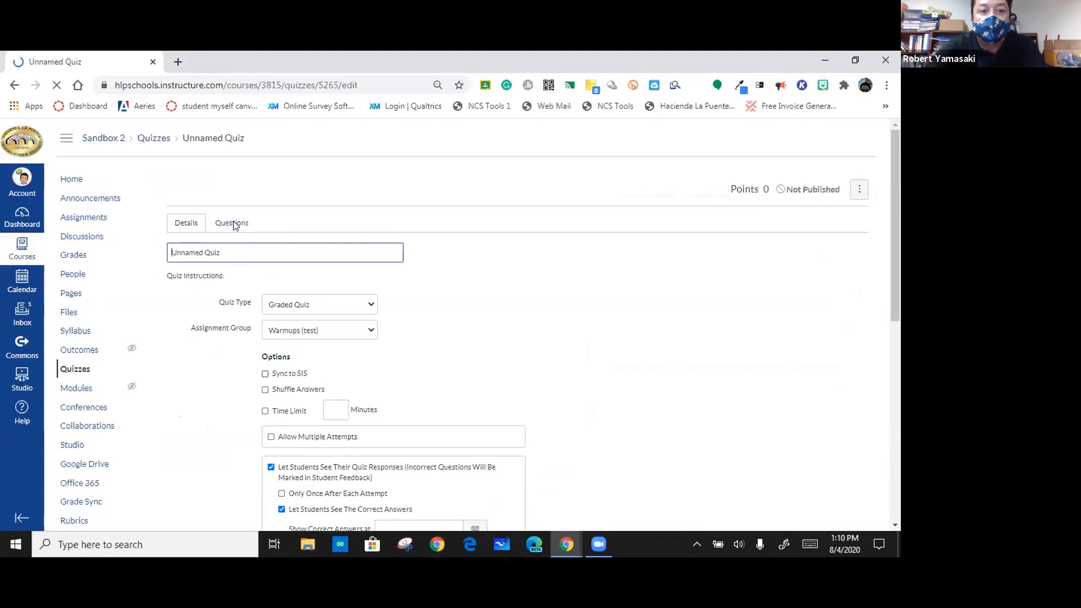
- Replace the default quiz title with Classic Test
click(240, 249)
text(C)
key(BackSpace)
key(BackSpace)
key(BackSpace)
key(BackSpace)
key(BackSpace)
key(BackSpace)
key(BackSpace)
key(BackSpace)
key(BackSpace)
key(BackSpace)
key(BackSpace)
key(BackSpace)
key(BackSpace)
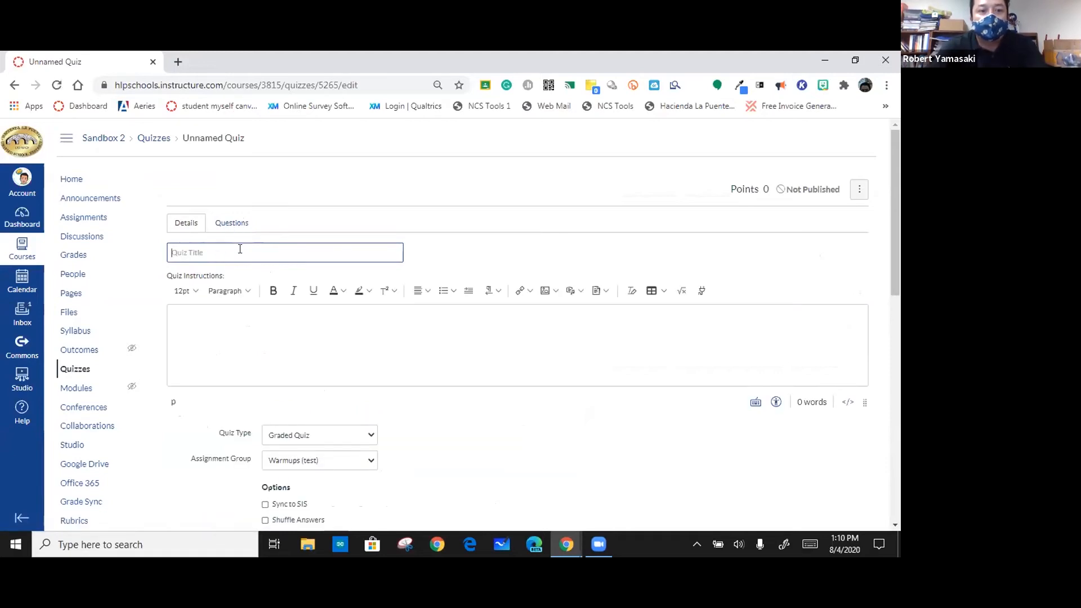
text(Classi)
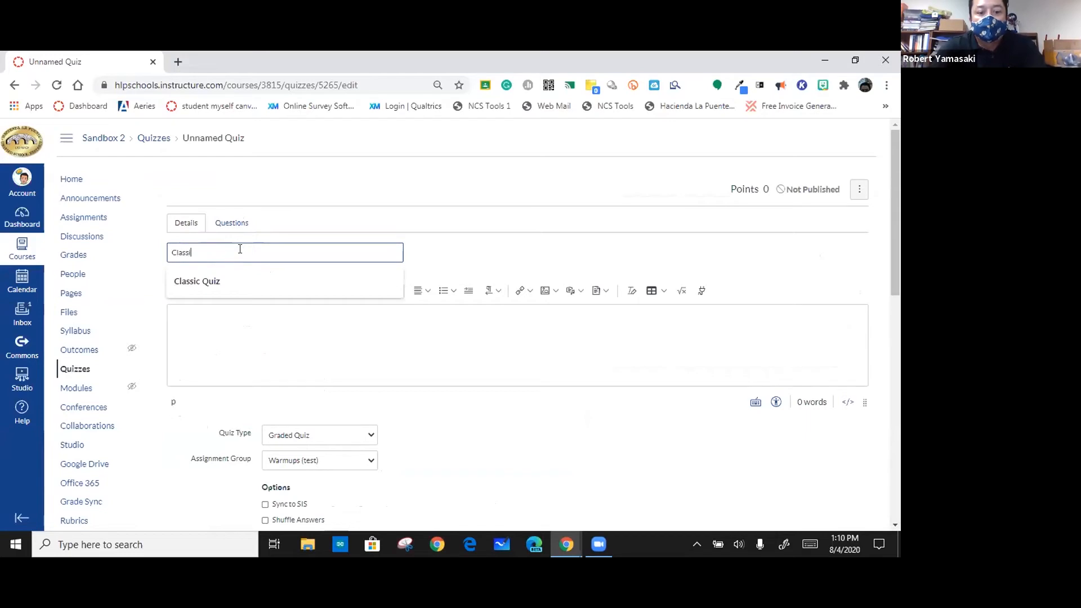
text(c Test)
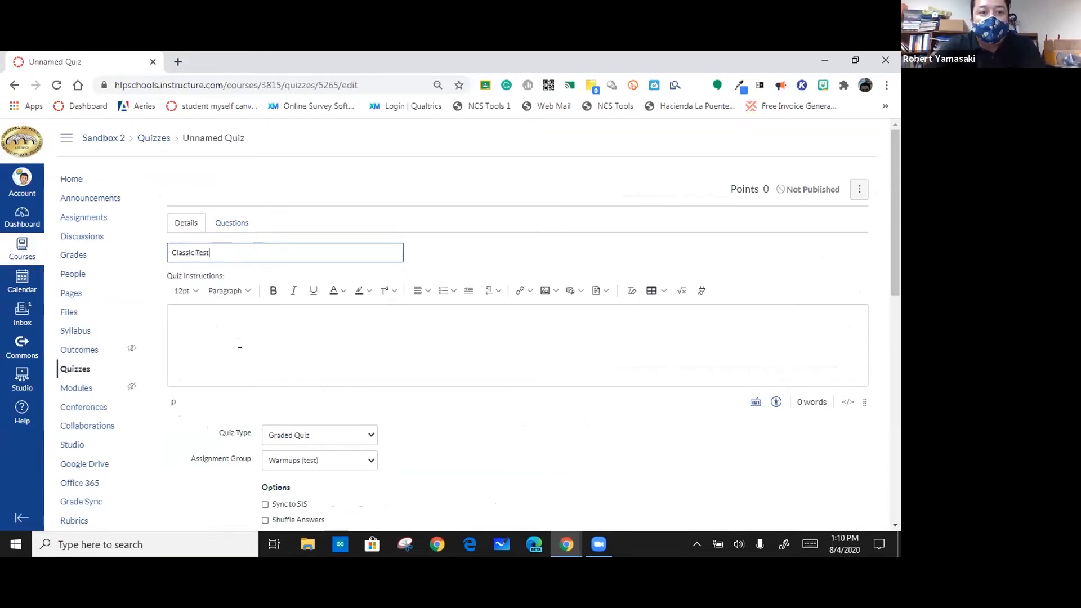
- Review the quiz options, restrictions and assignment dates, and save the quiz without publishing
drag(891, 248, 898, 301)
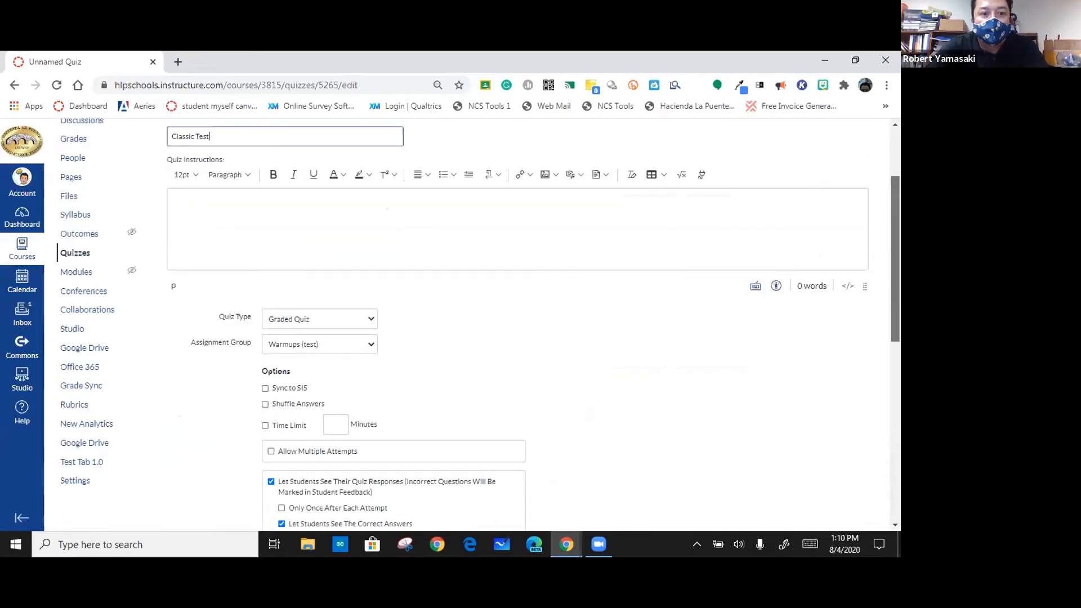
scroll(627, 297, down, 3)
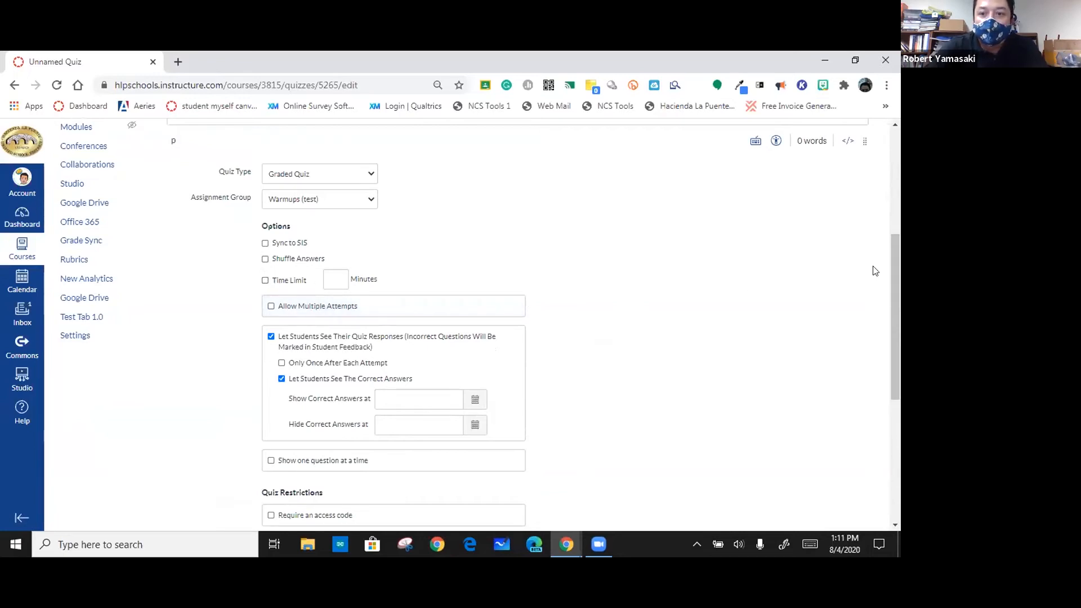
drag(889, 264, 897, 315)
scroll(490, 377, down, 3)
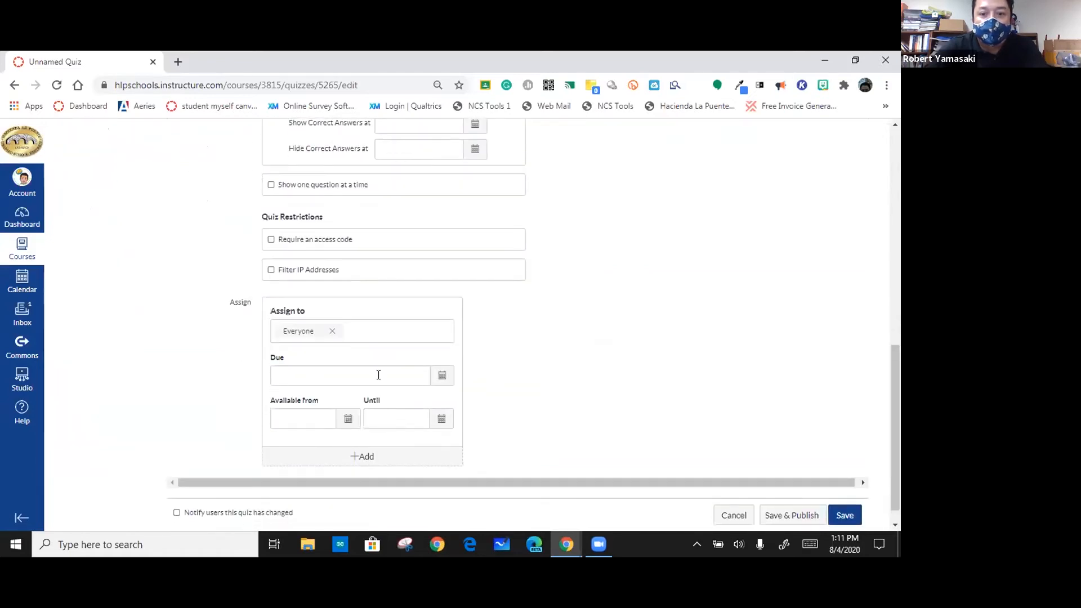
drag(891, 368, 891, 381)
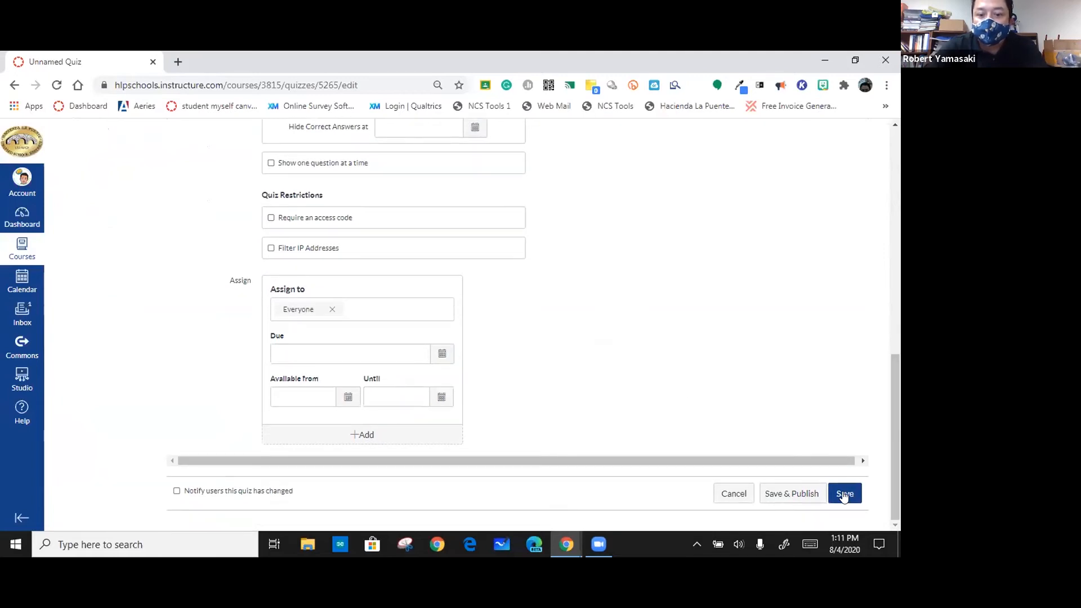
click(843, 495)
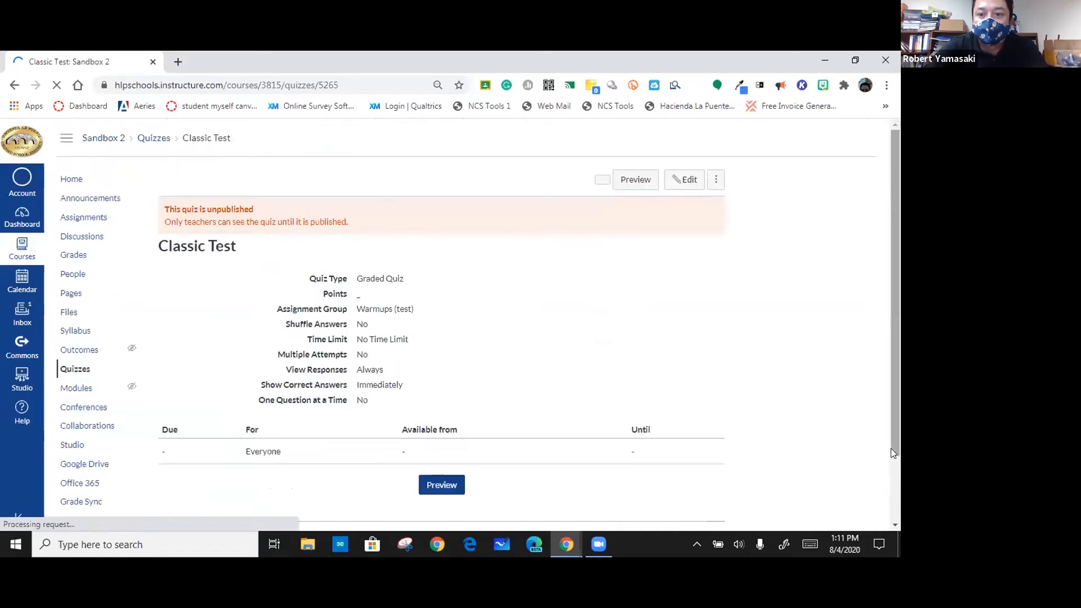
- Reopen the Classic Test quiz for editing and start a new question group among its questions
click(679, 183)
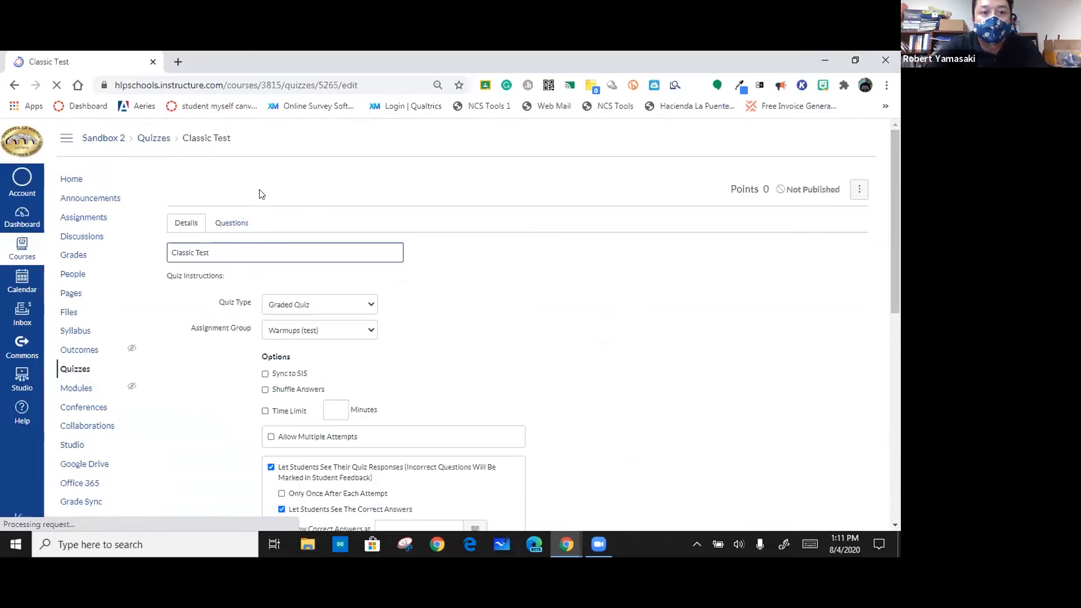
click(234, 224)
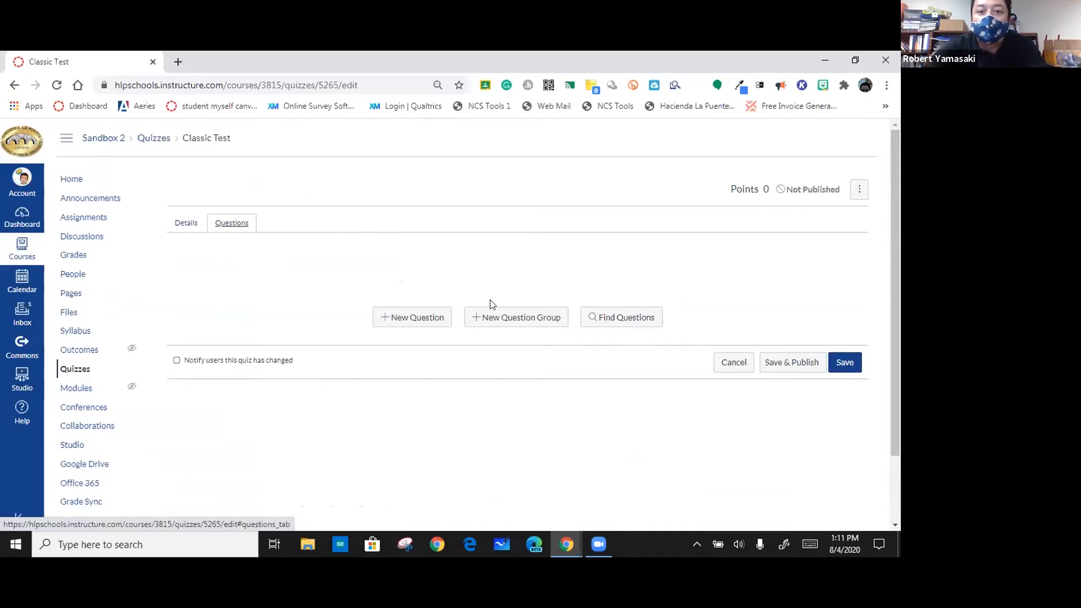
click(491, 319)
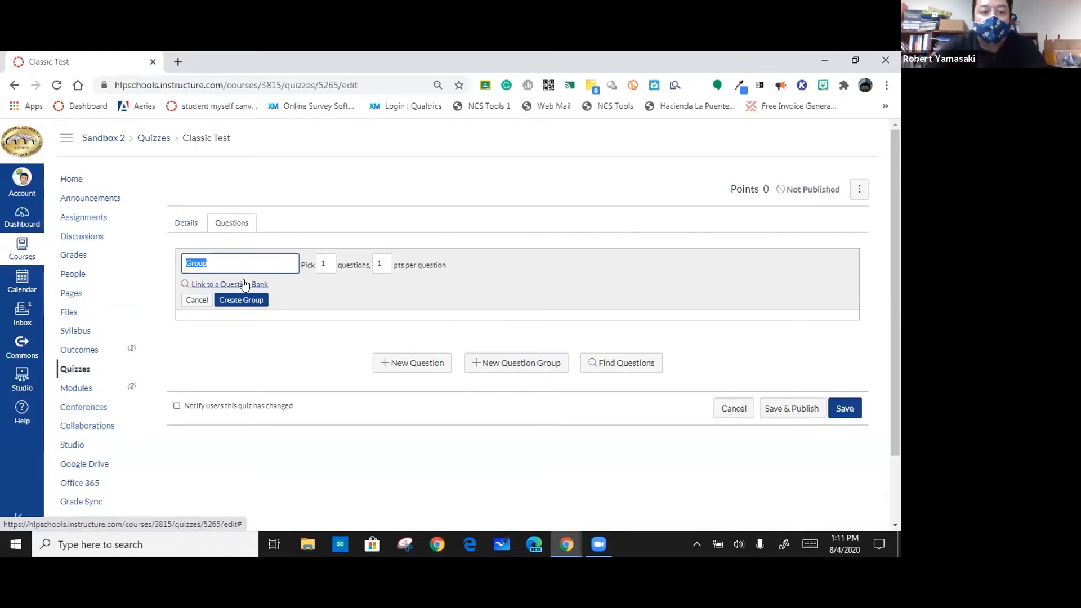
- Link the new question group to the Unfiled Questions bank and create the group with 1 question picked at 1 point
click(224, 286)
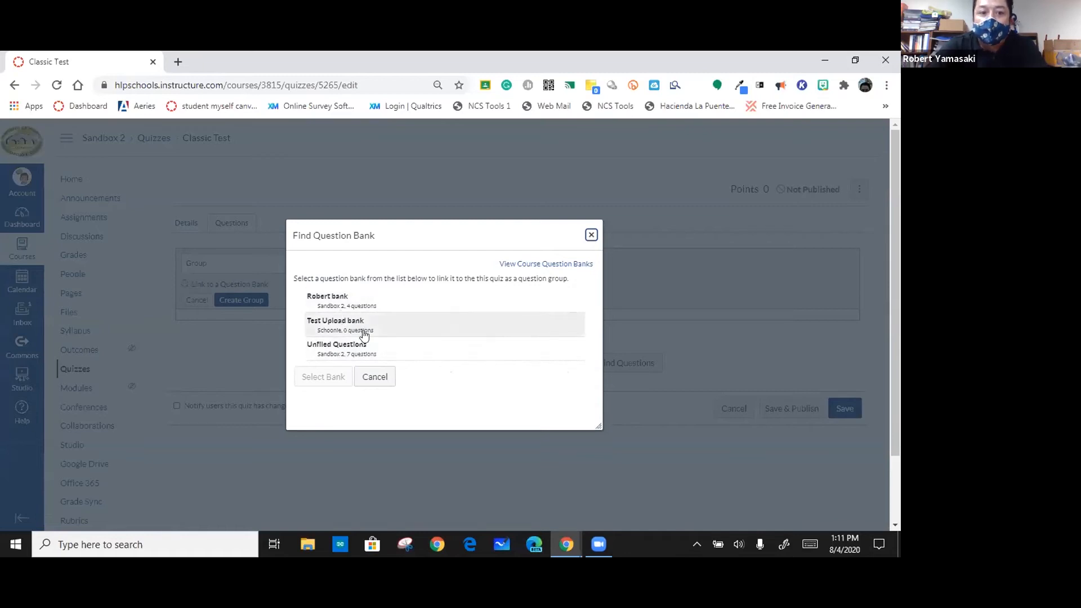
click(329, 347)
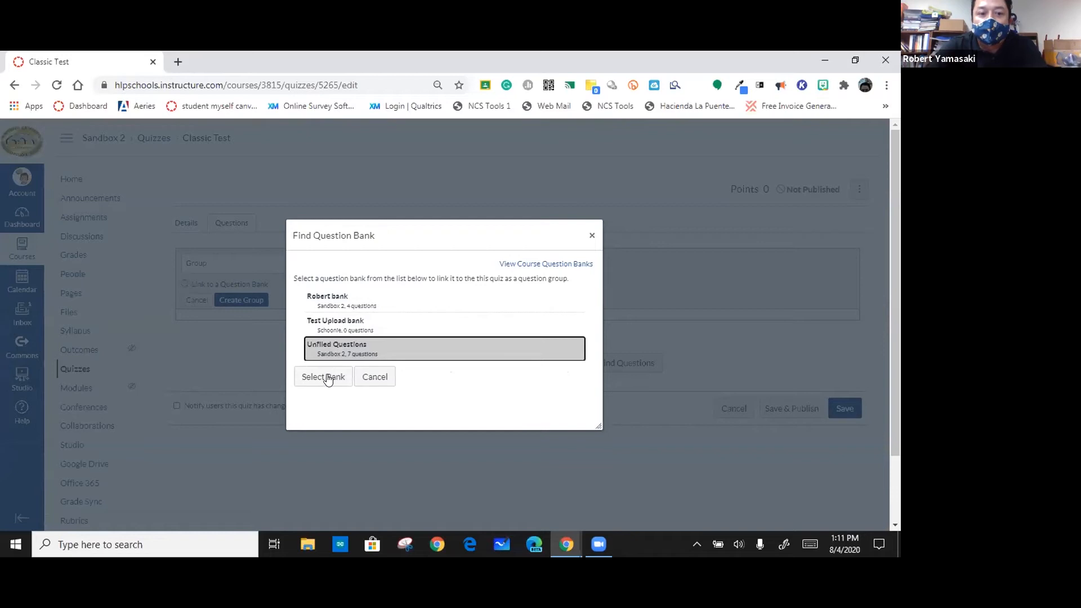
click(327, 378)
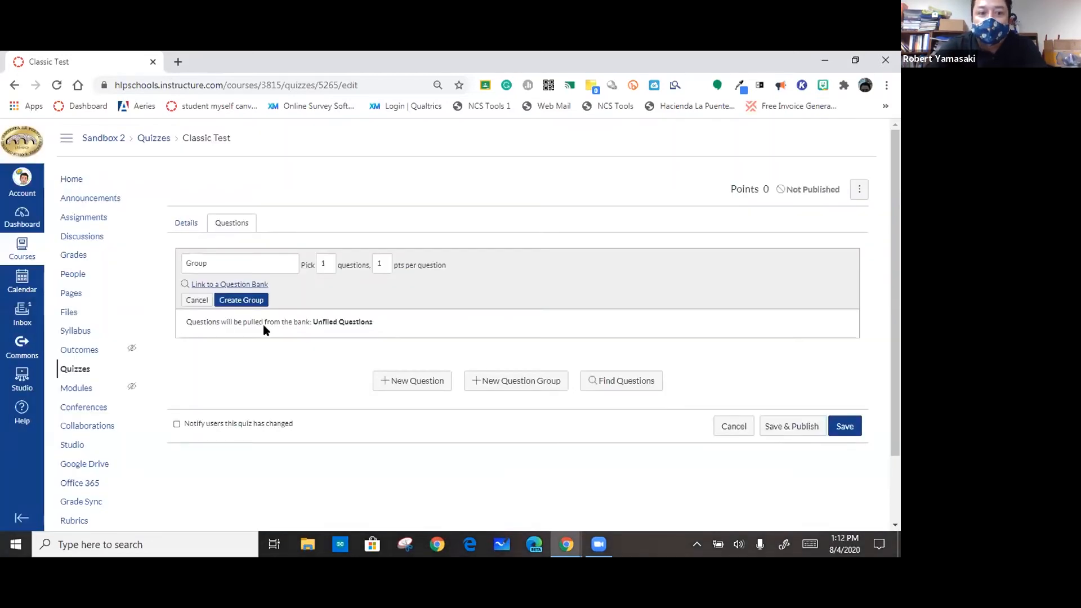
click(241, 300)
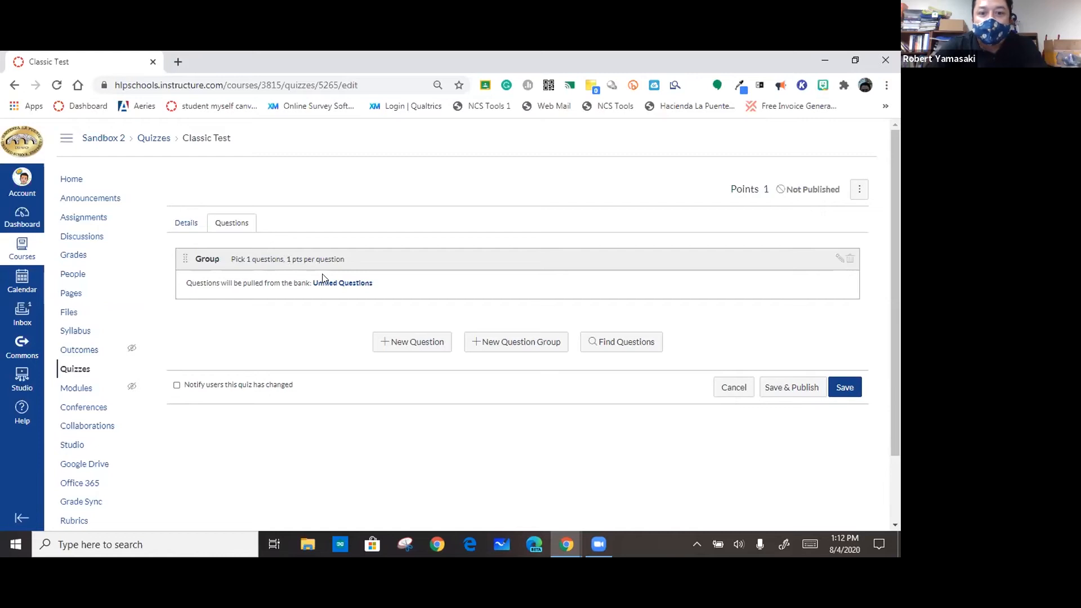
- Find the "first president" and "i do not like" fill-in questions in the Unfiled Questions bank and add them to the quiz without a group
click(606, 341)
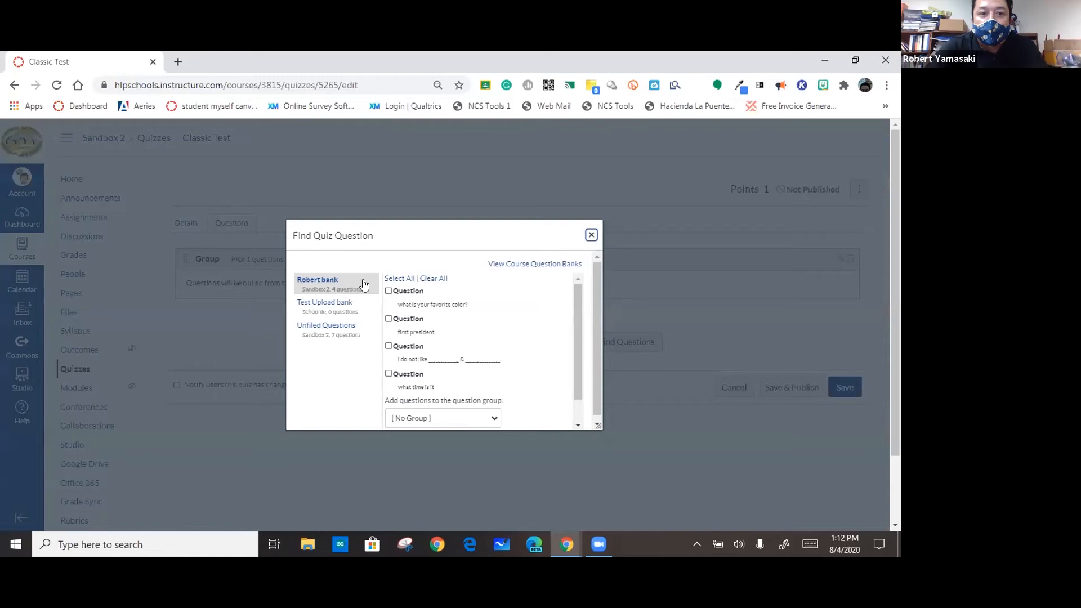
click(337, 308)
click(333, 331)
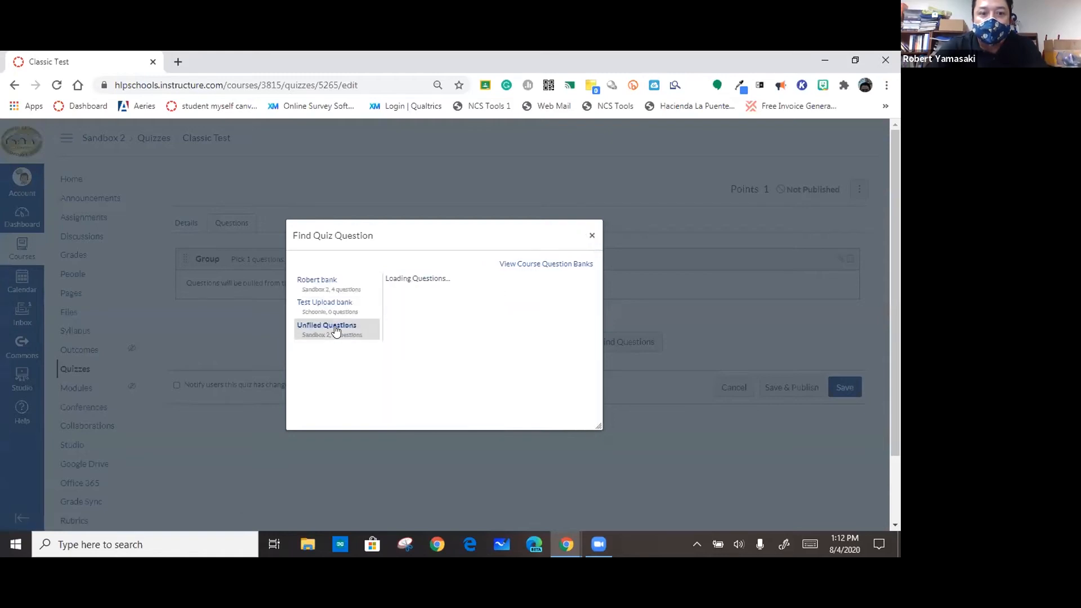
click(388, 318)
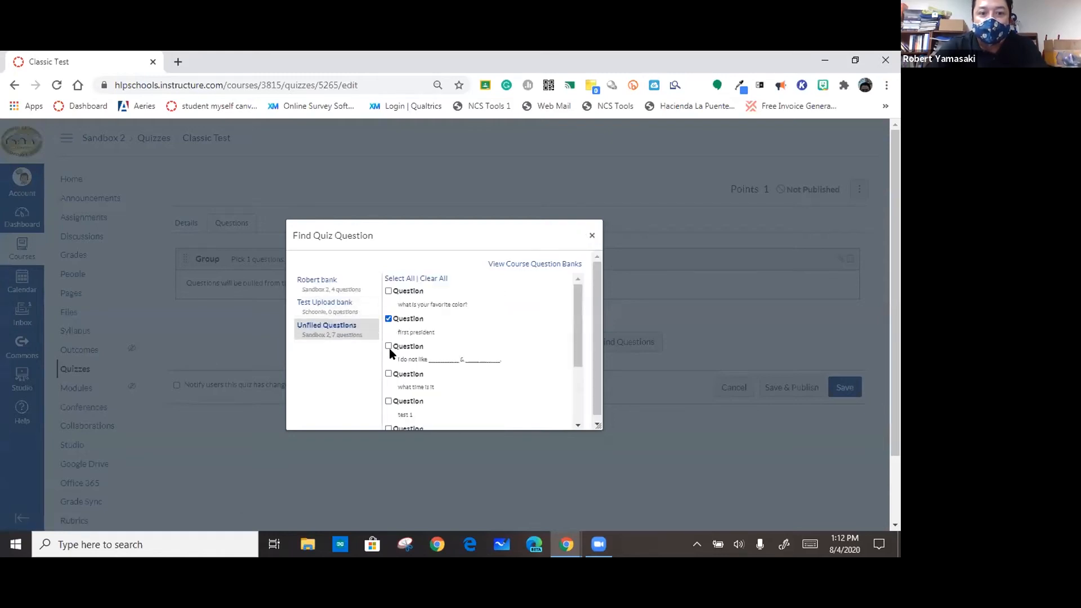
drag(578, 355, 576, 406)
scroll(597, 332, down, 1)
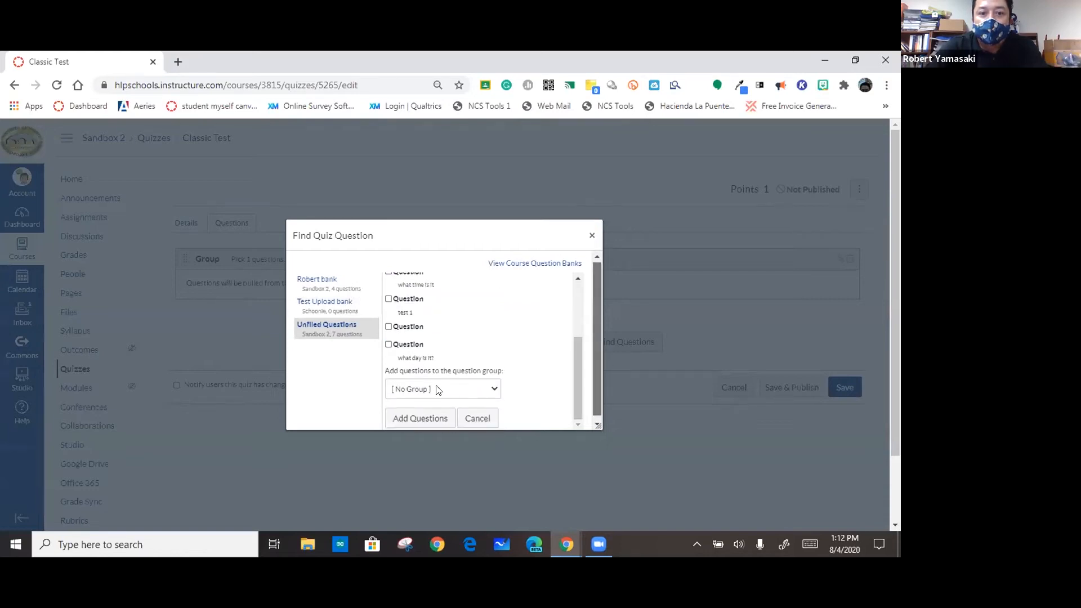
click(423, 417)
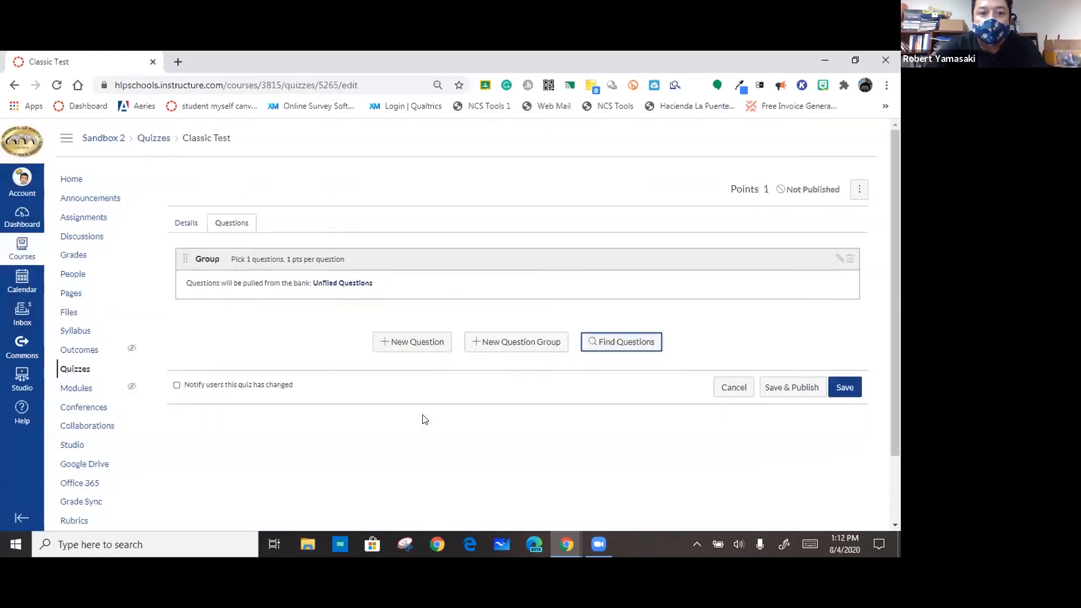
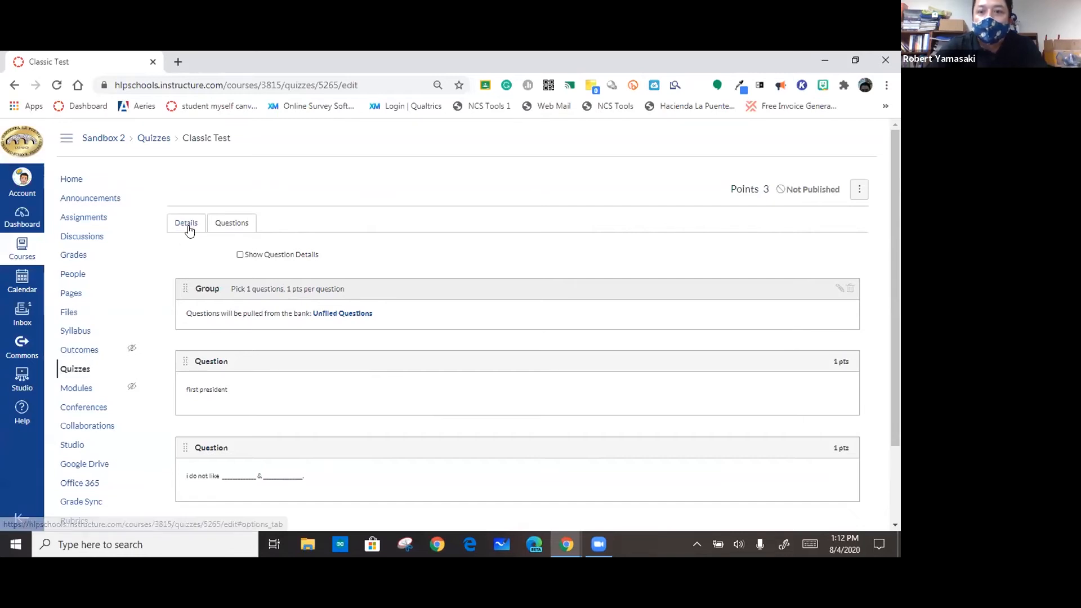
- Create a second question group without linking a question bank, and delete that empty group again
key(Tab)
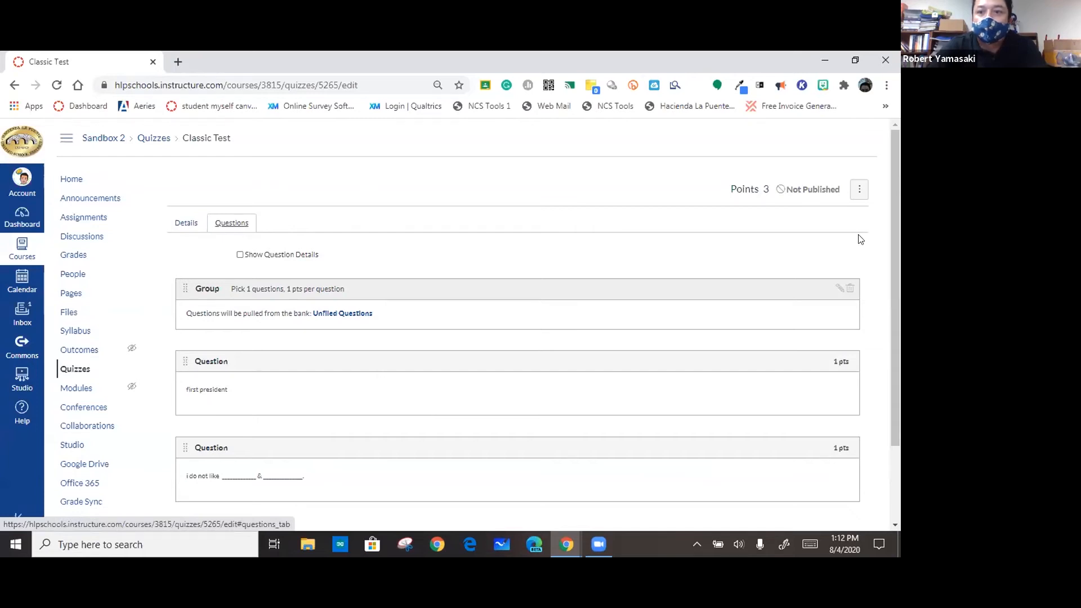
drag(889, 224, 893, 374)
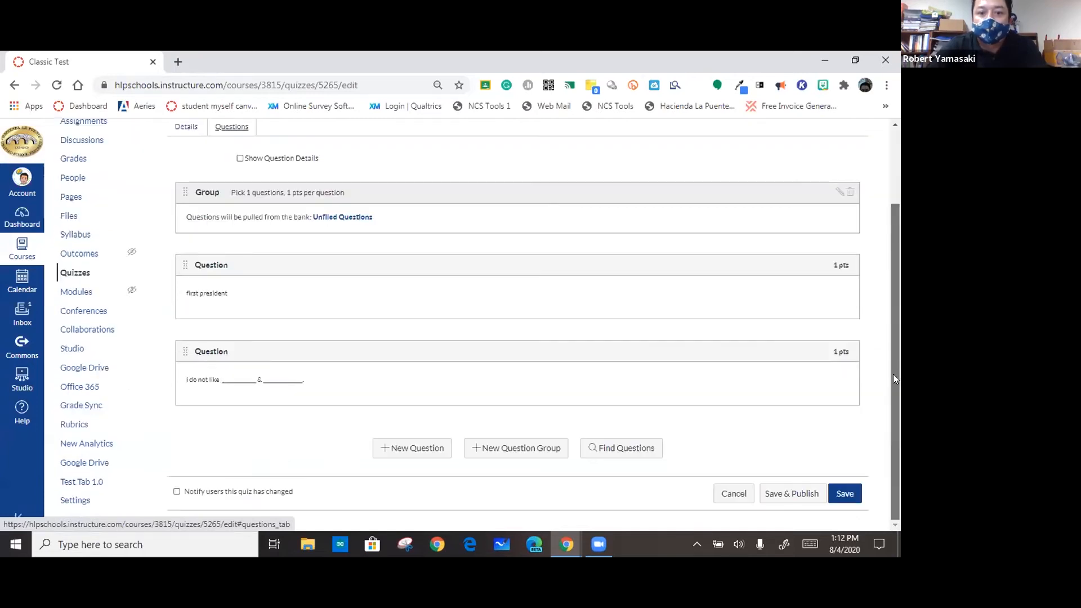
click(496, 450)
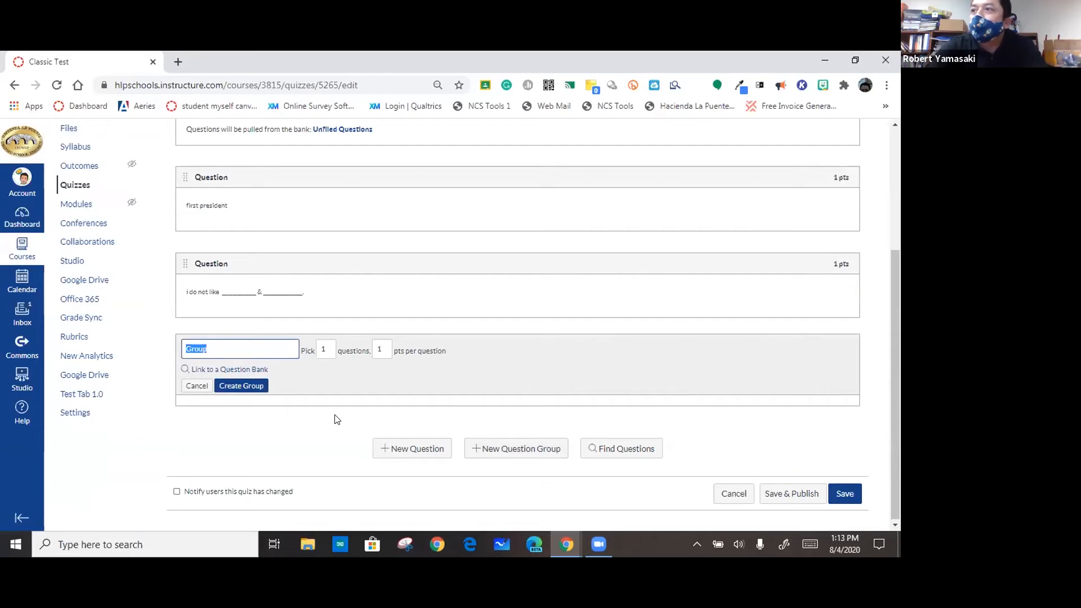
click(242, 386)
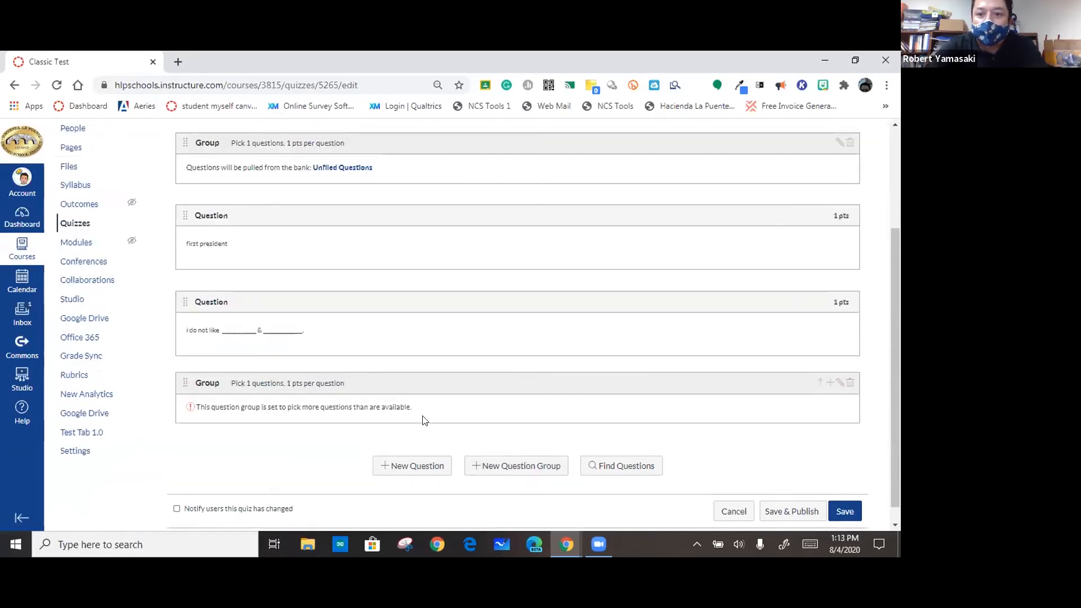
triple_click(244, 392)
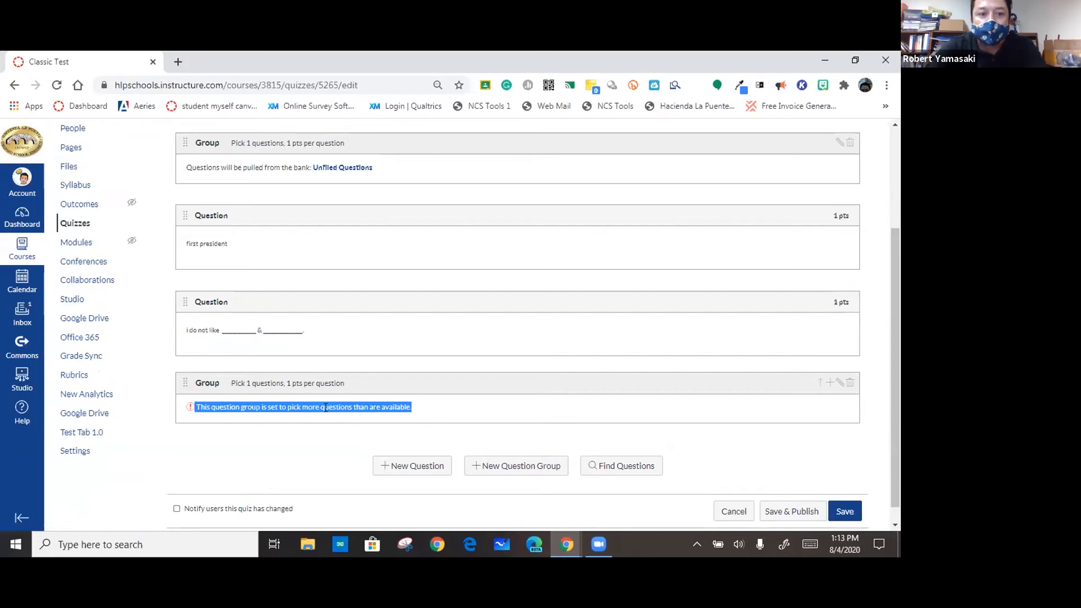
click(849, 384)
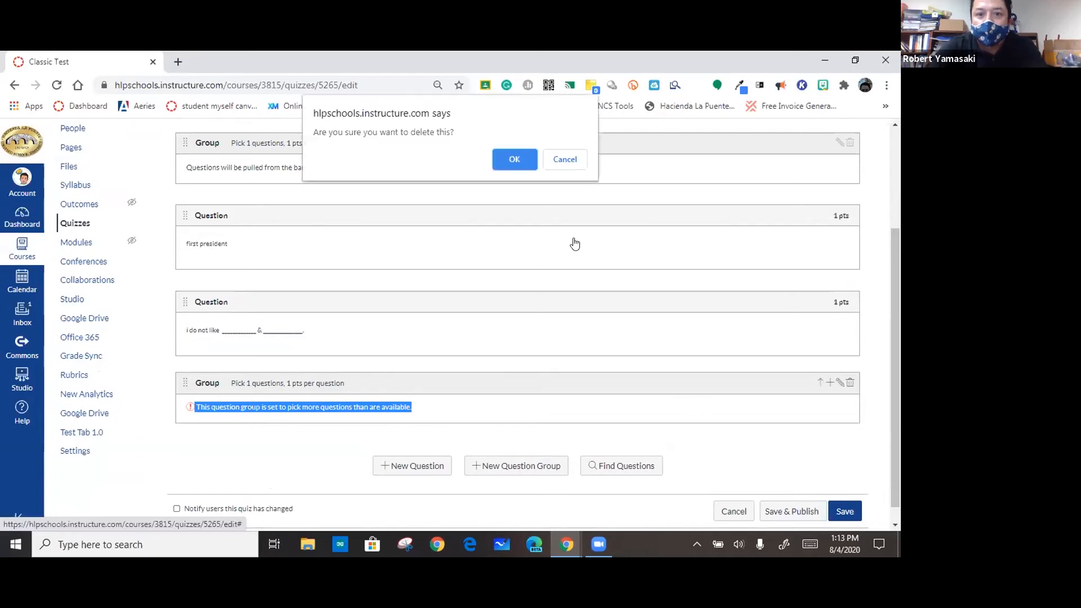
click(513, 159)
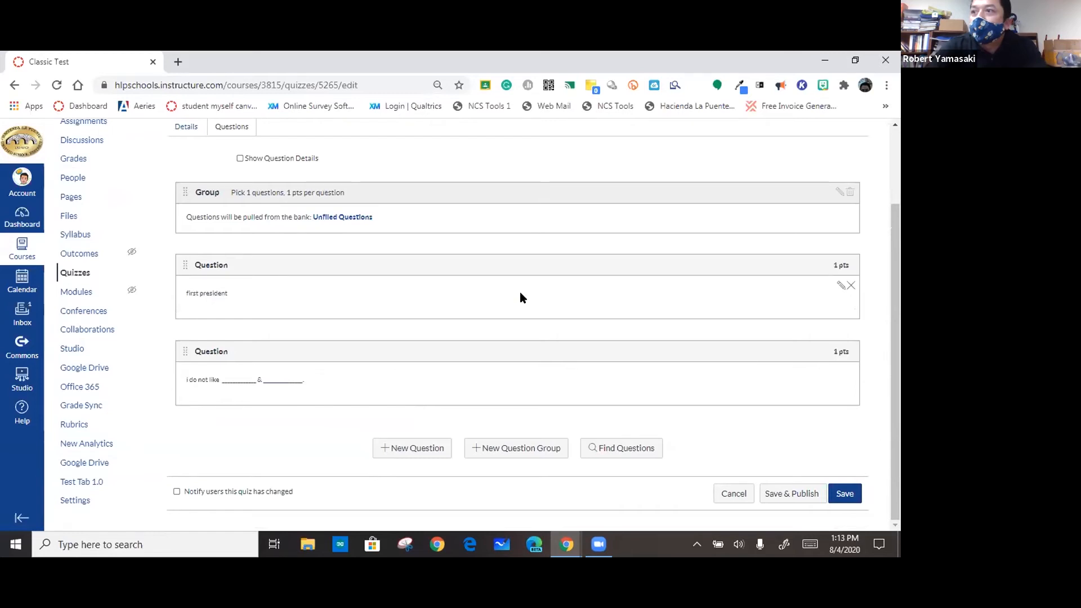
- Save and publish the Classic Test quiz, and open its moderation page
click(780, 493)
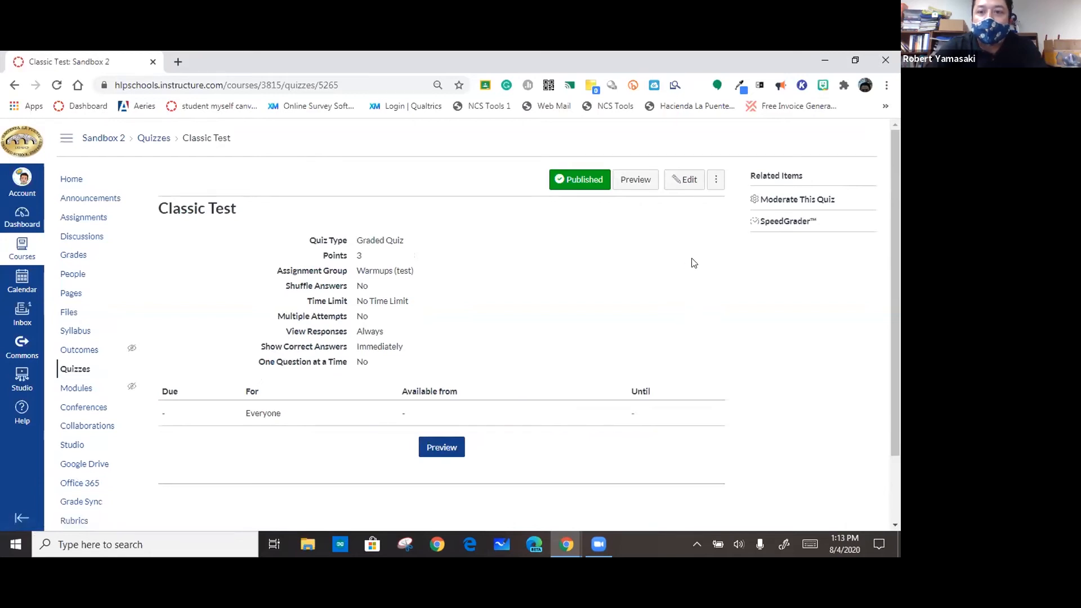
click(793, 200)
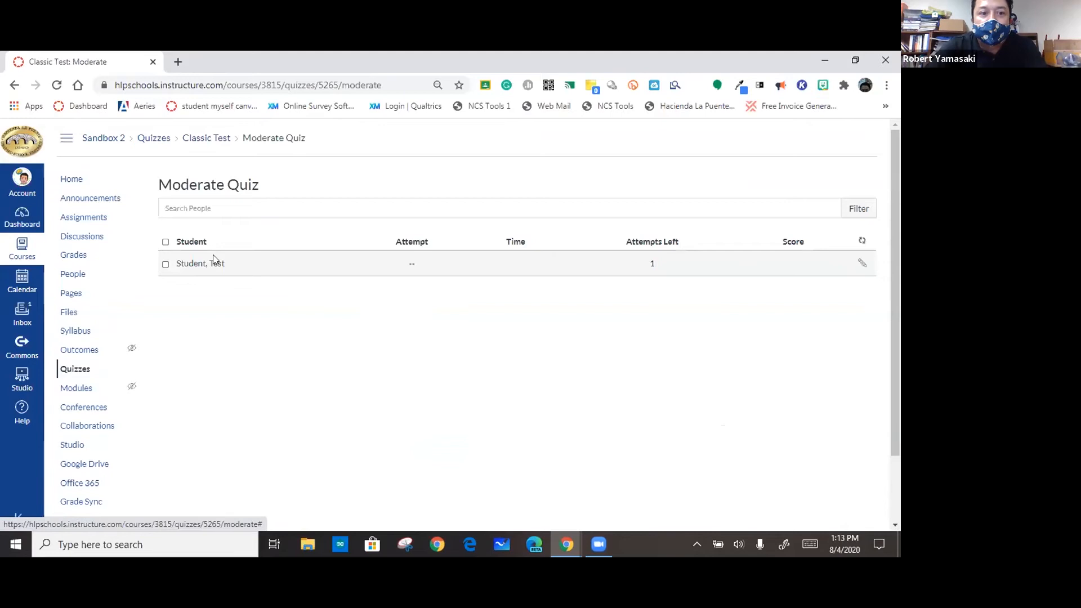
- Examine the extension options for the test student, both individually and through the selected-students extension option, without saving changes
click(861, 264)
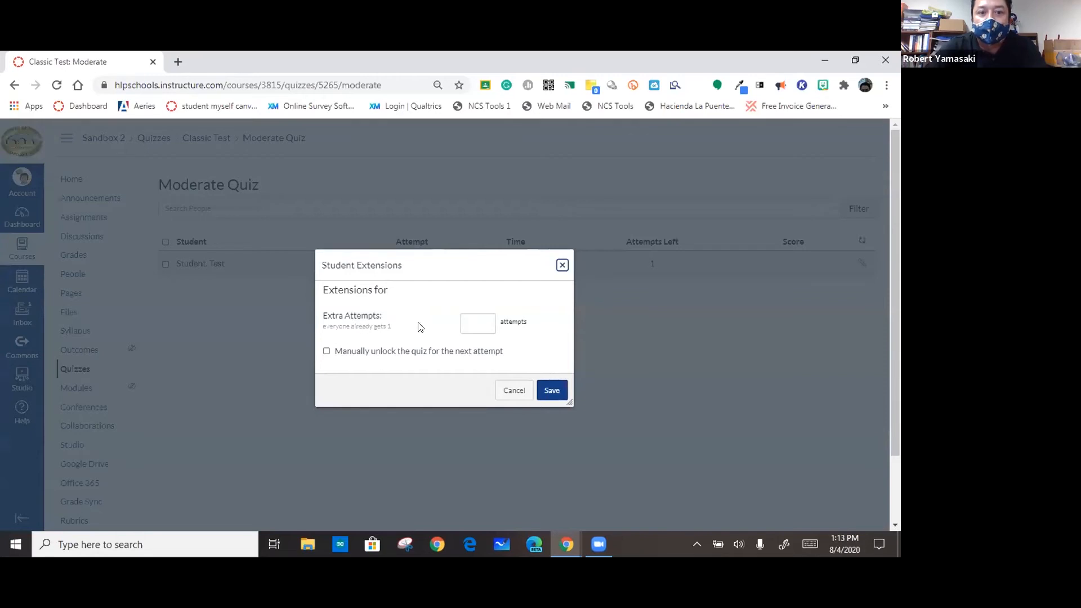
click(562, 265)
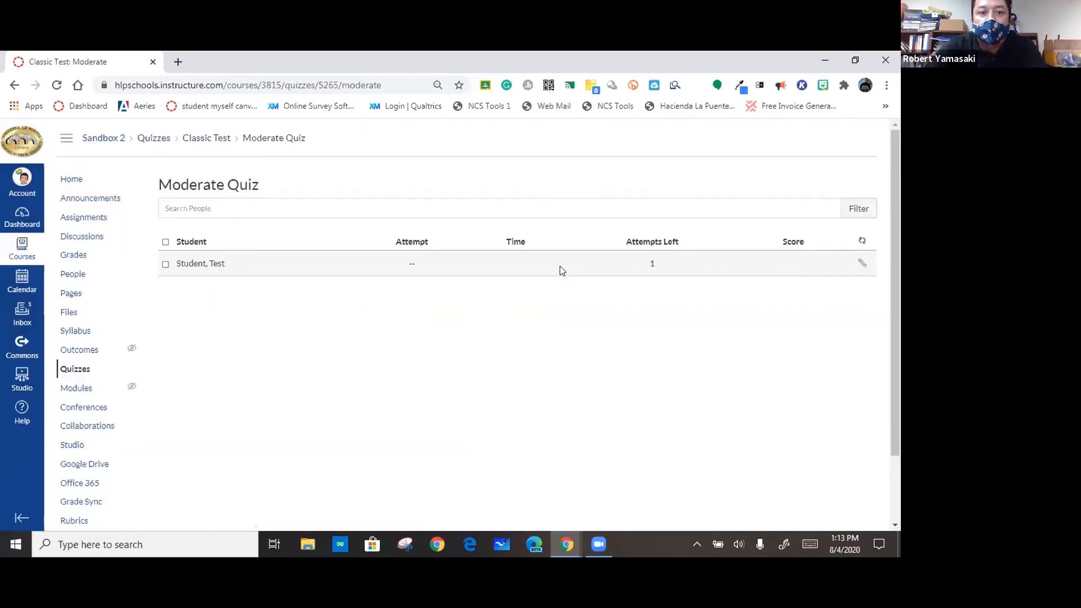
click(166, 265)
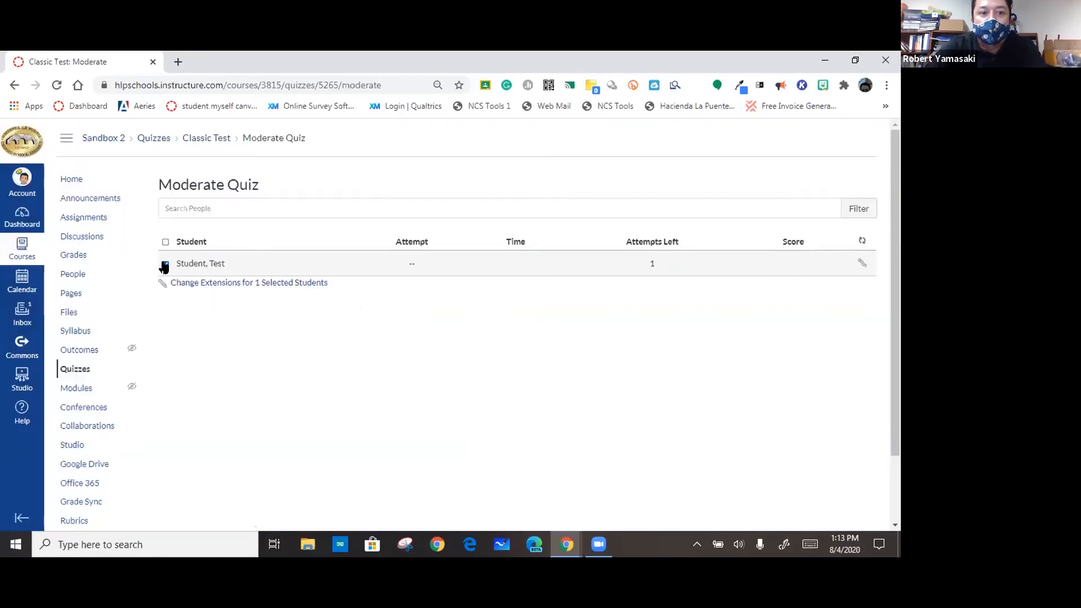
click(186, 284)
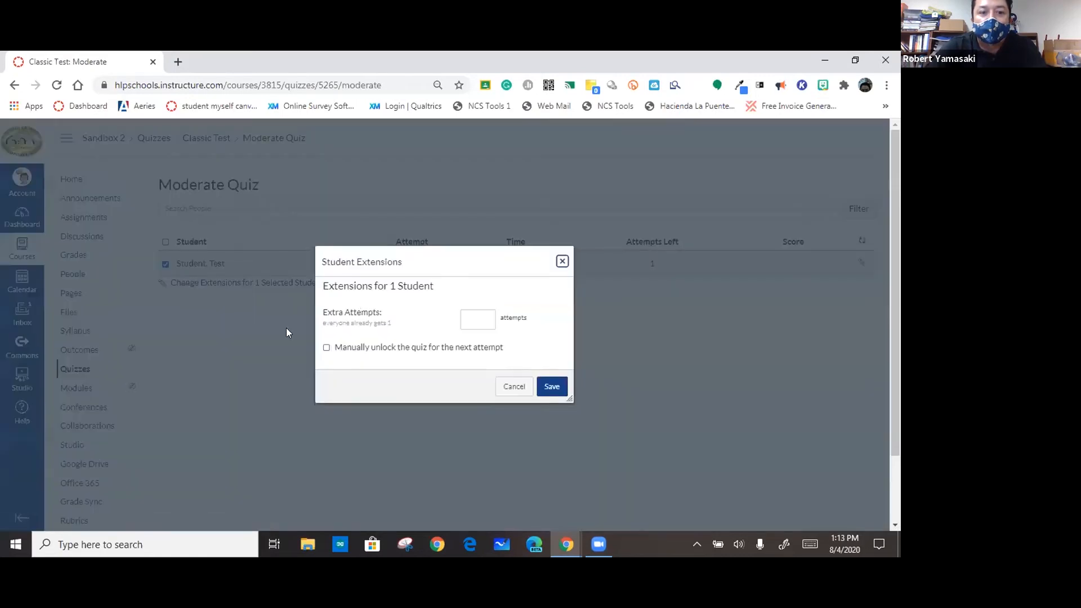
click(558, 263)
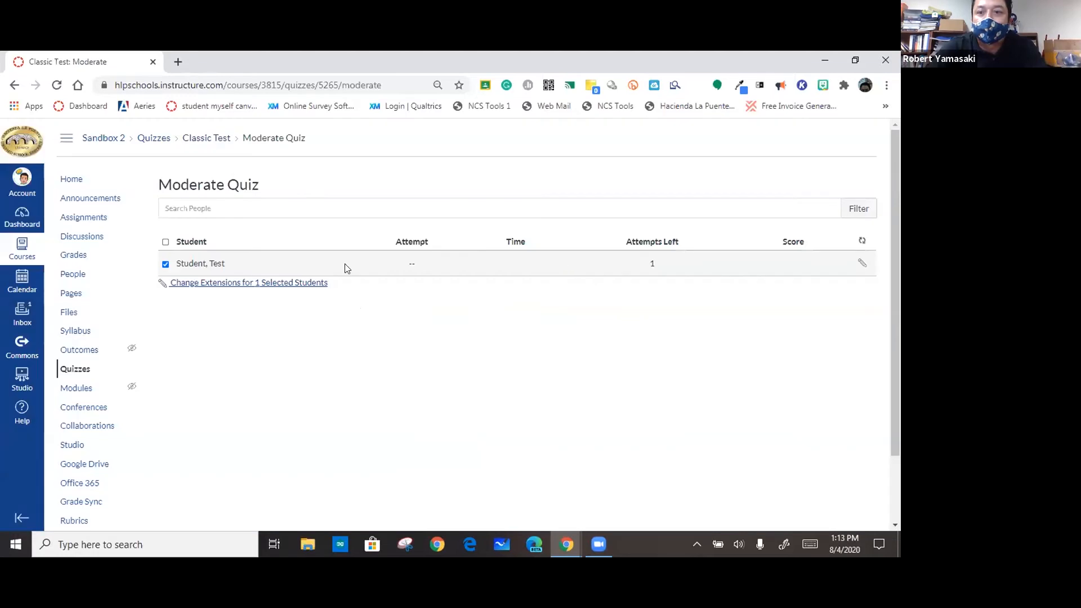
- Start another quiz in the course using the New Quizzes engine
click(82, 367)
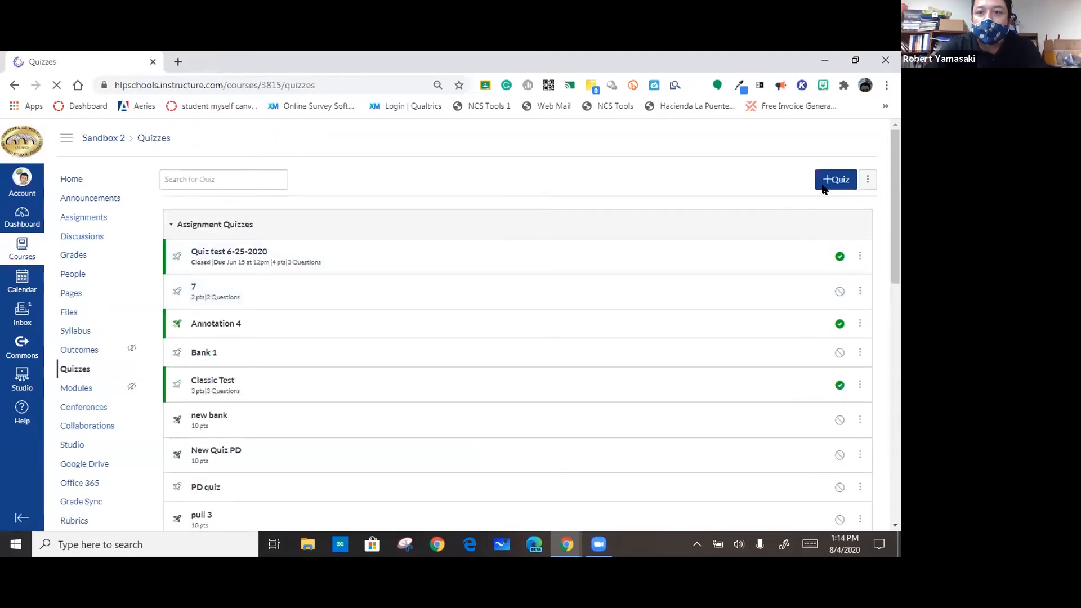
click(827, 186)
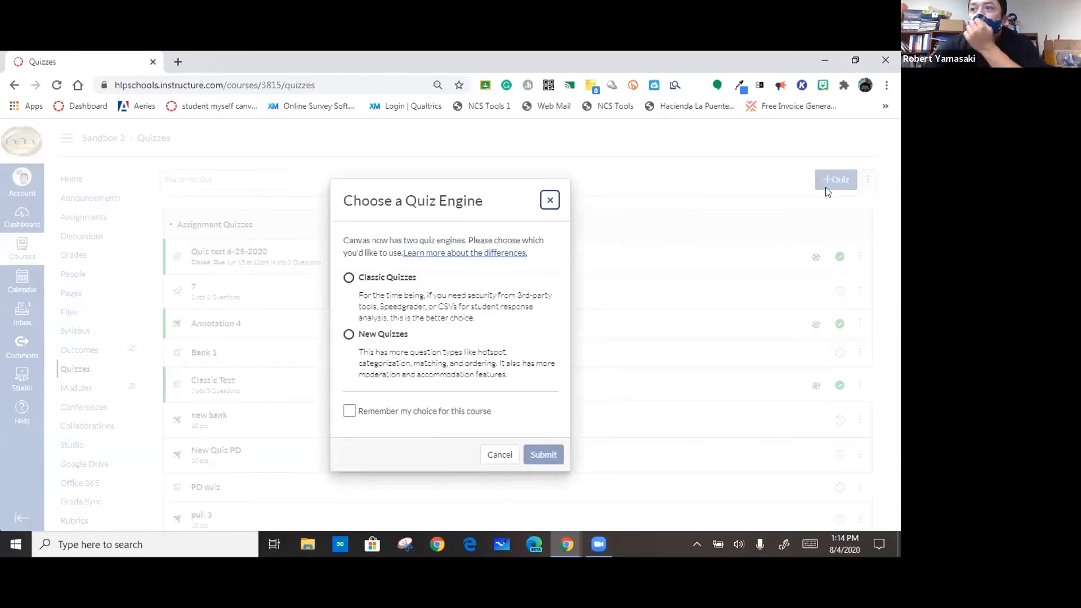
click(349, 334)
click(544, 457)
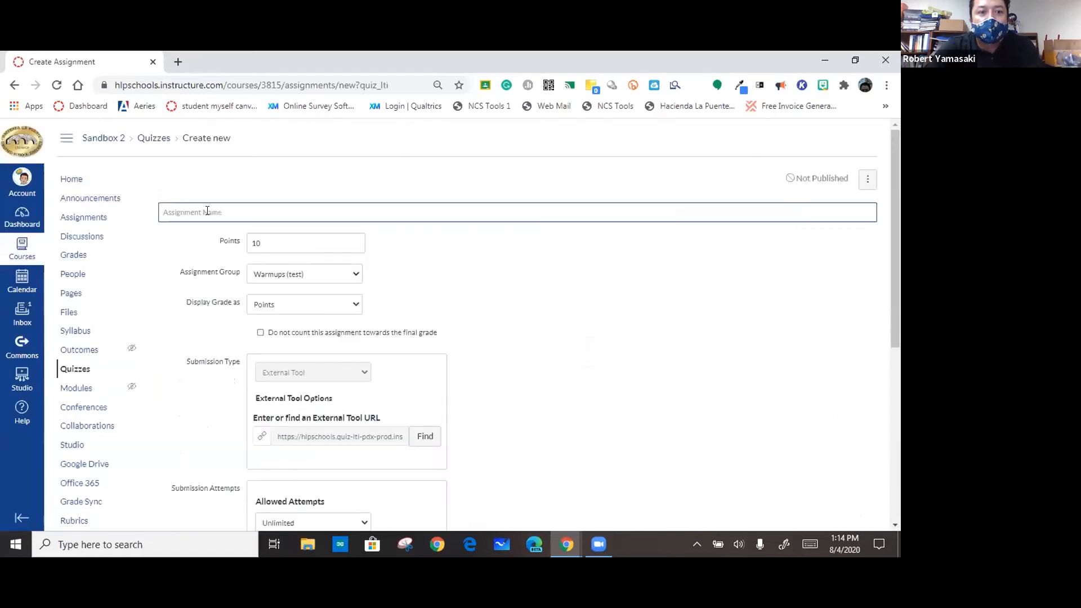
- Name the quiz New Test and save it with the default points, attempts and assignment settings
click(201, 212)
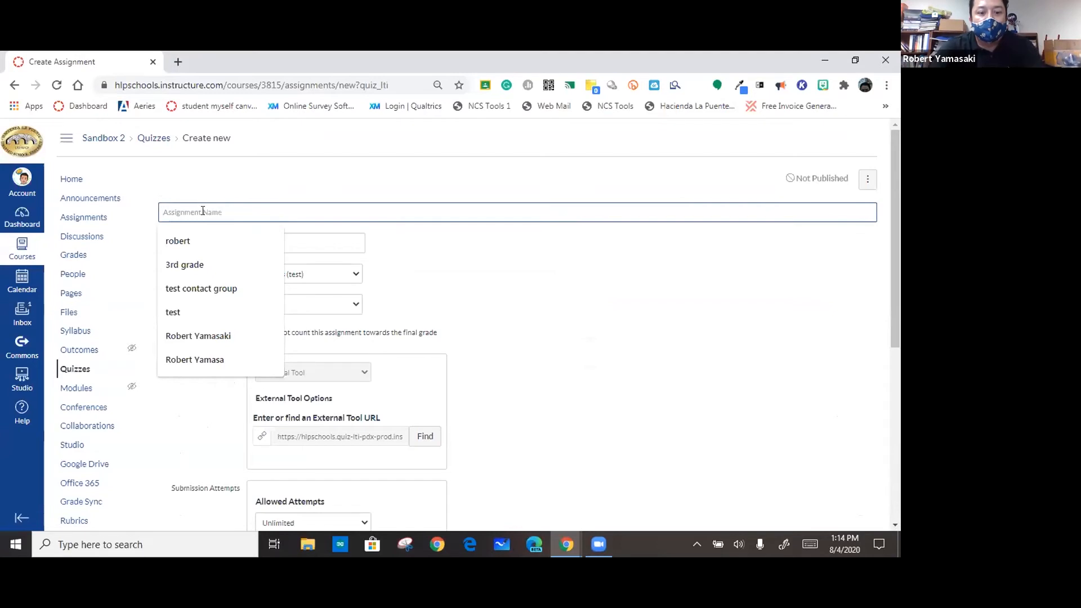
text(New Test)
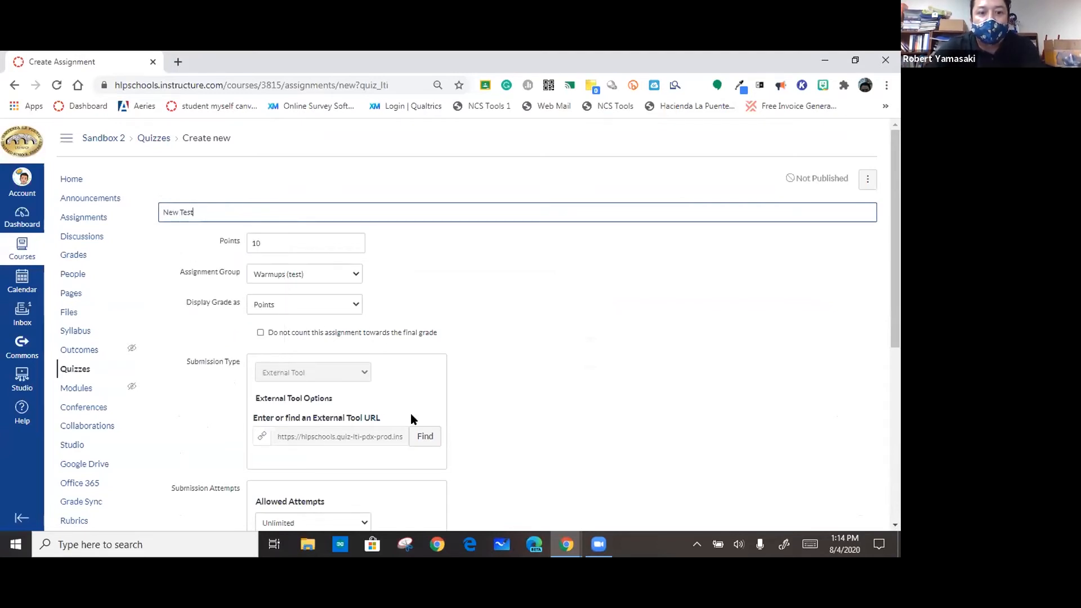
scroll(893, 276, down, 5)
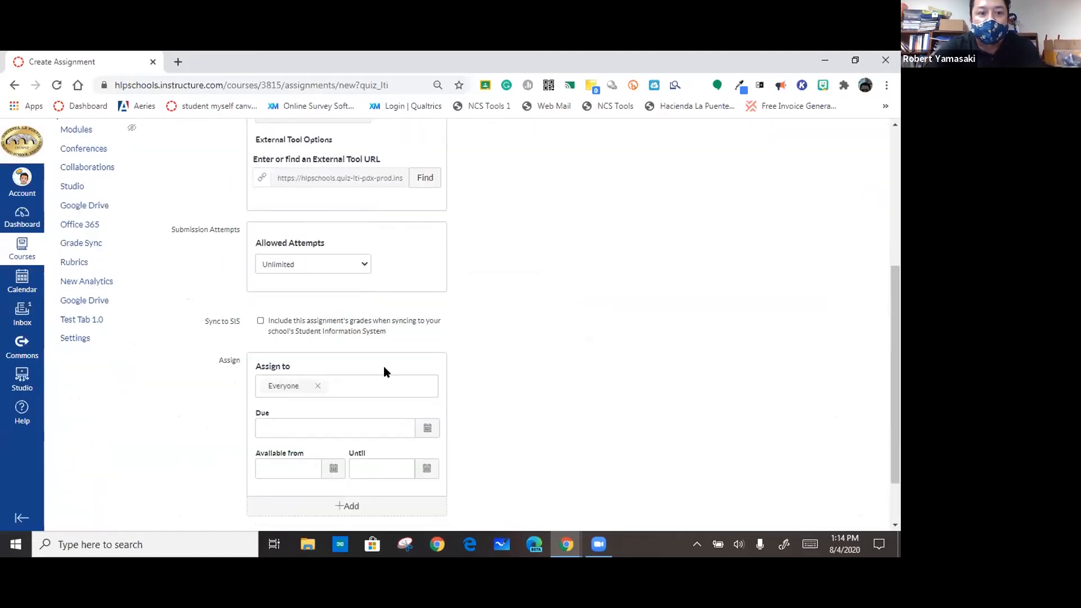
drag(899, 364, 892, 231)
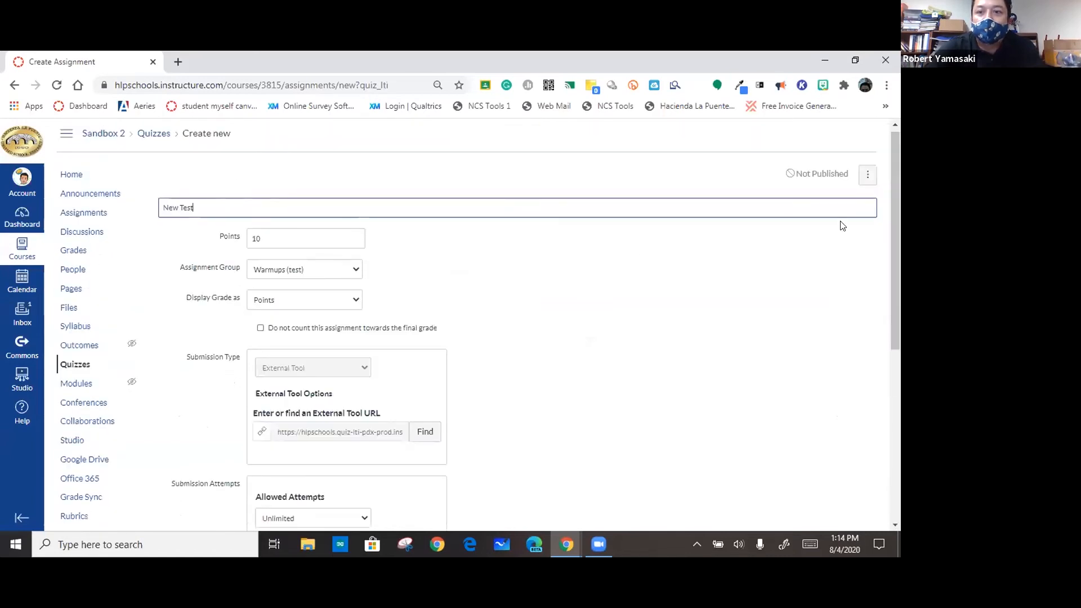
drag(890, 317, 891, 488)
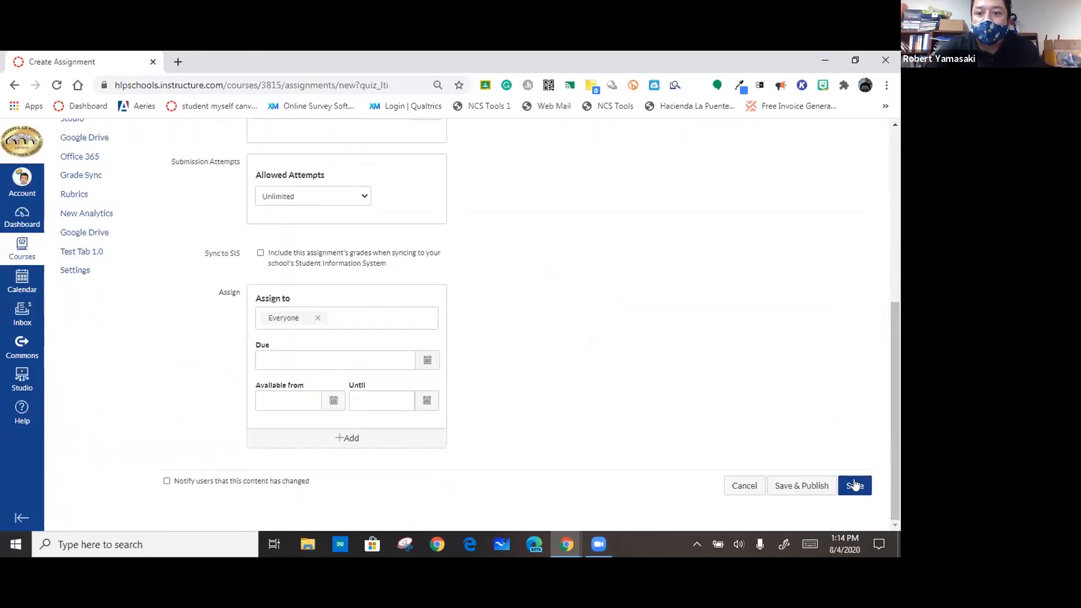
click(855, 486)
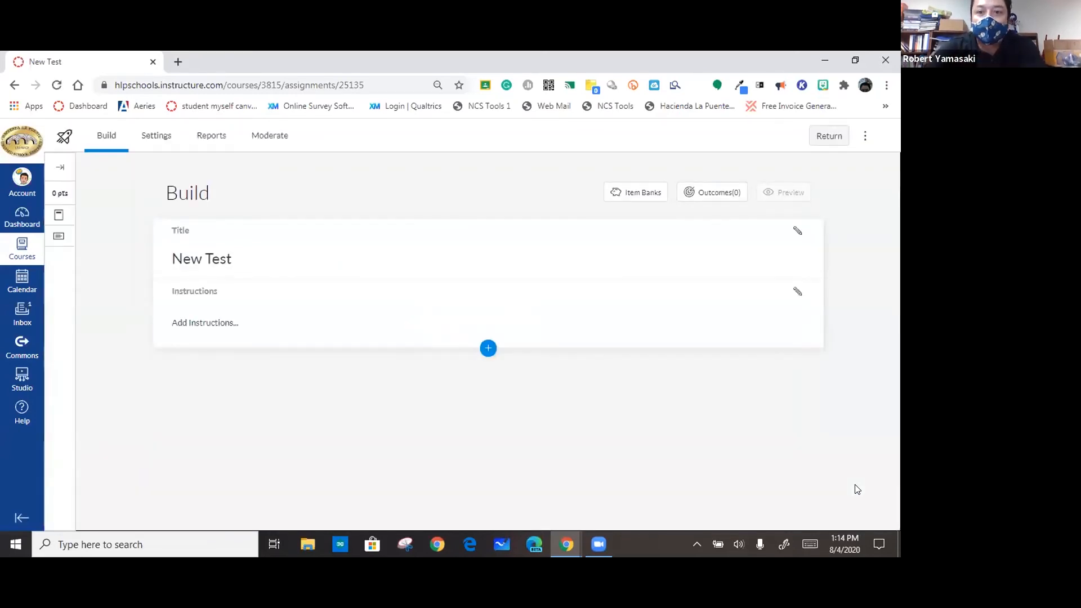
click(487, 349)
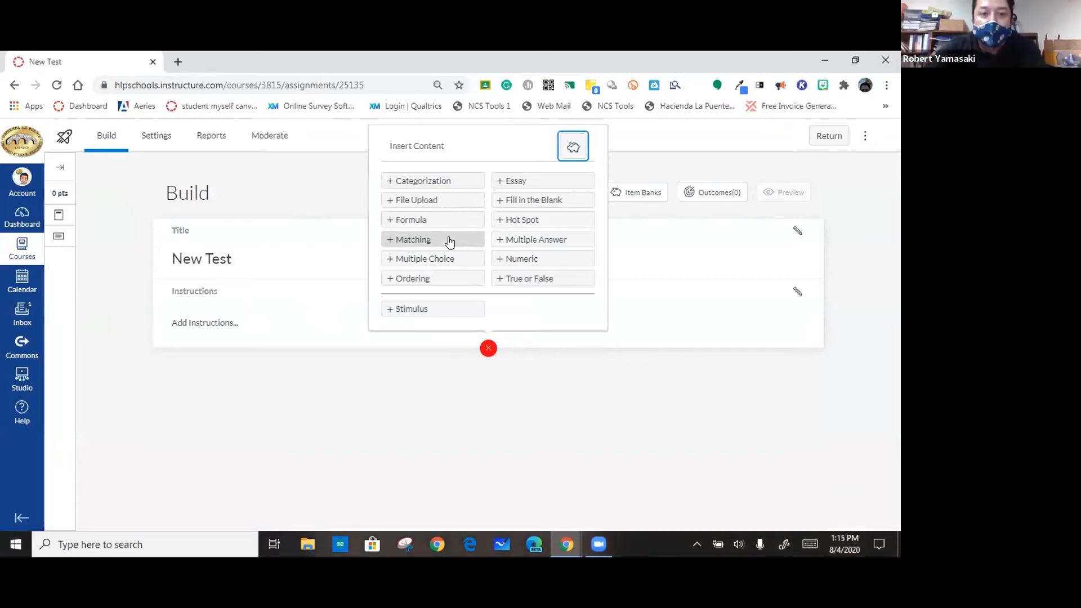
click(449, 242)
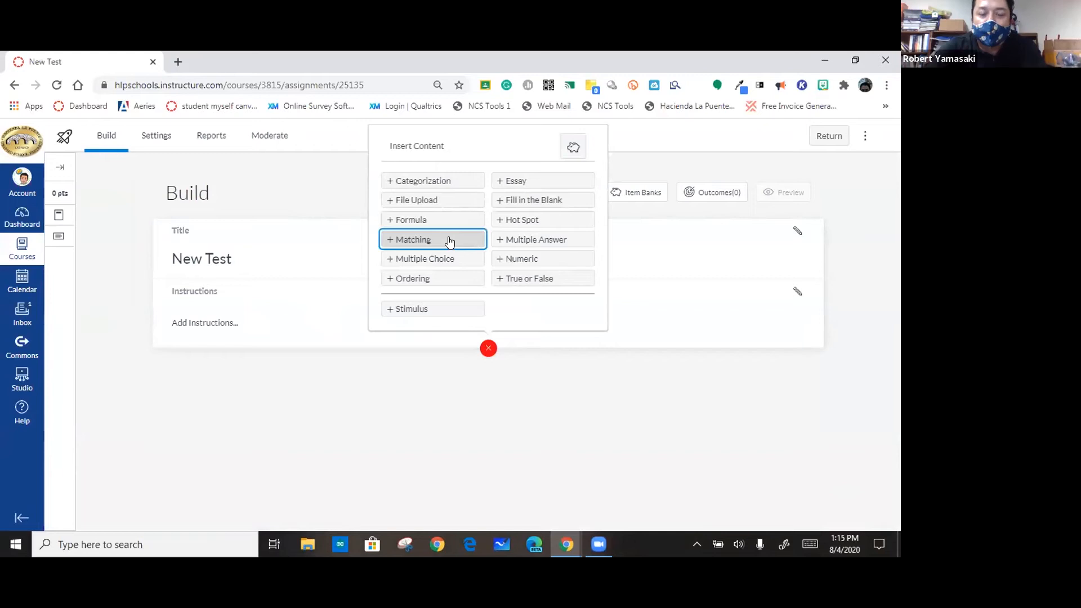
click(449, 242)
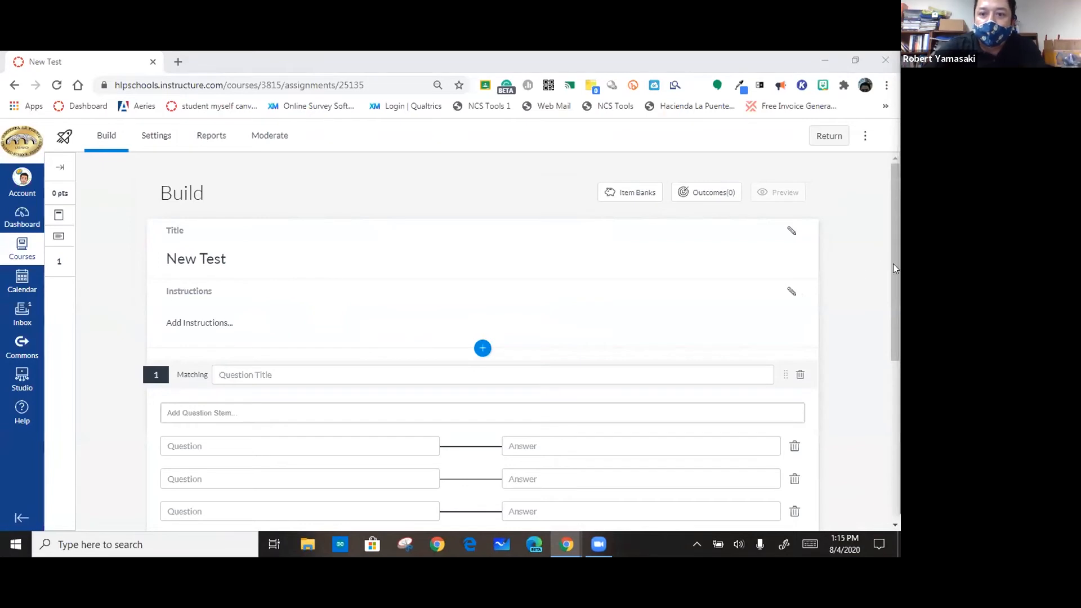
drag(894, 264, 893, 320)
click(799, 318)
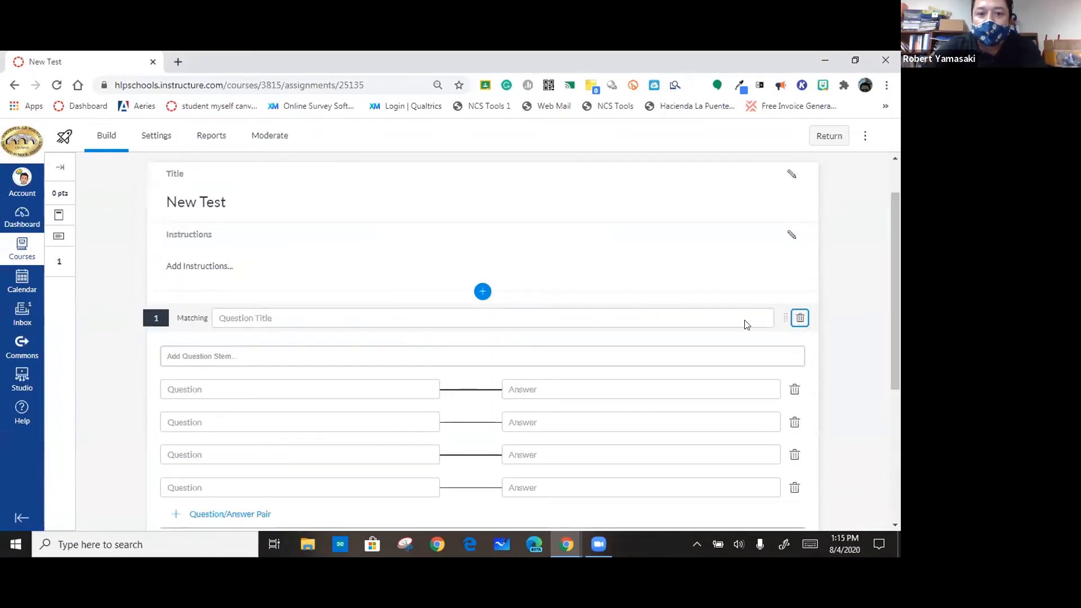
click(542, 355)
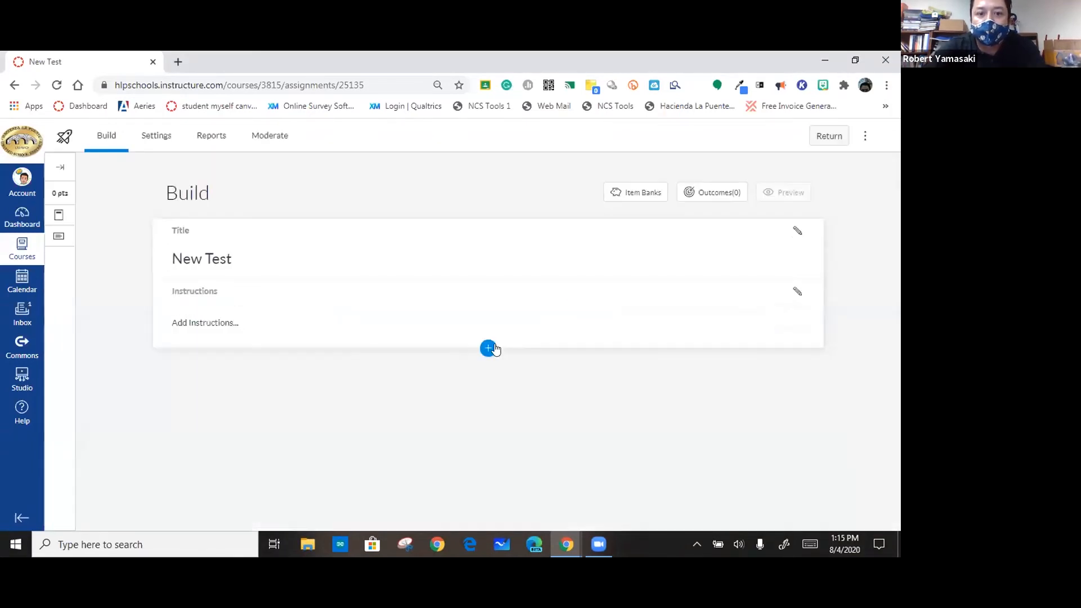
- Add a multiple choice question with the stem "??" and "b" as its second answer
click(487, 349)
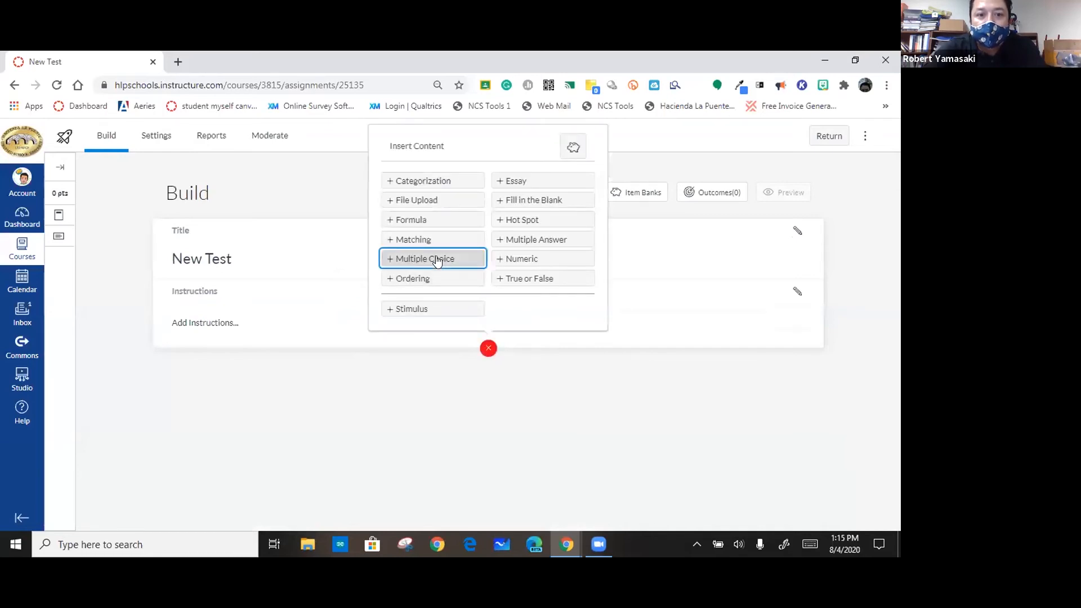
click(437, 259)
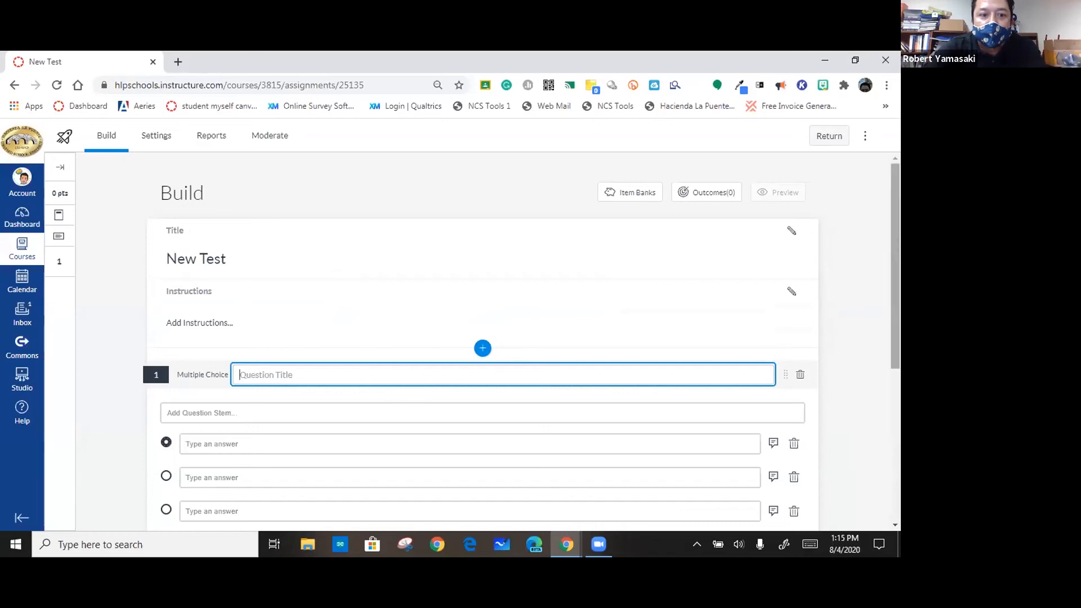
scroll(894, 241, down, 4)
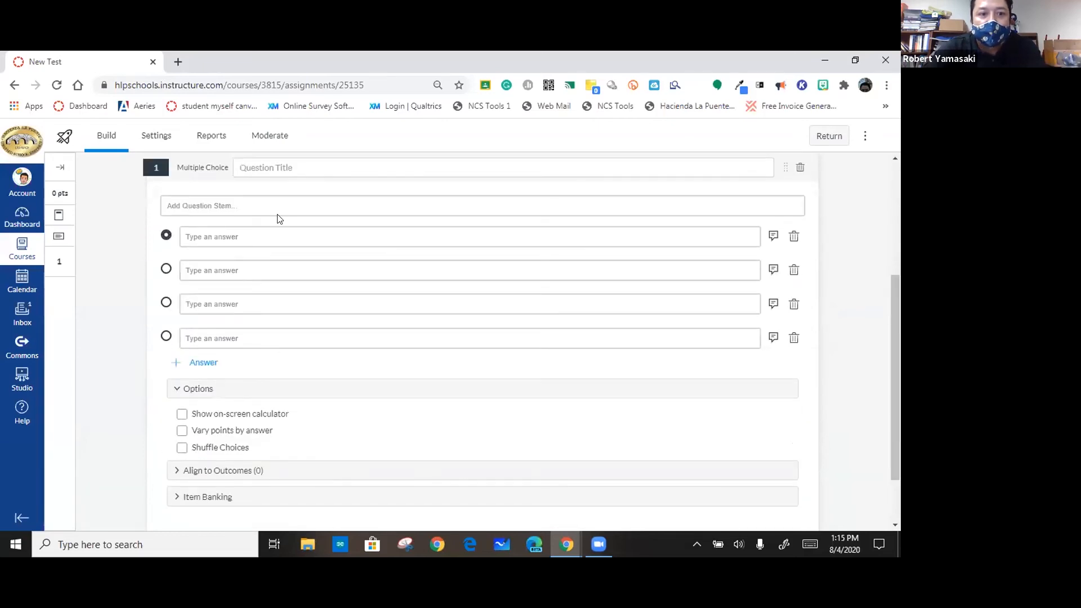
click(258, 208)
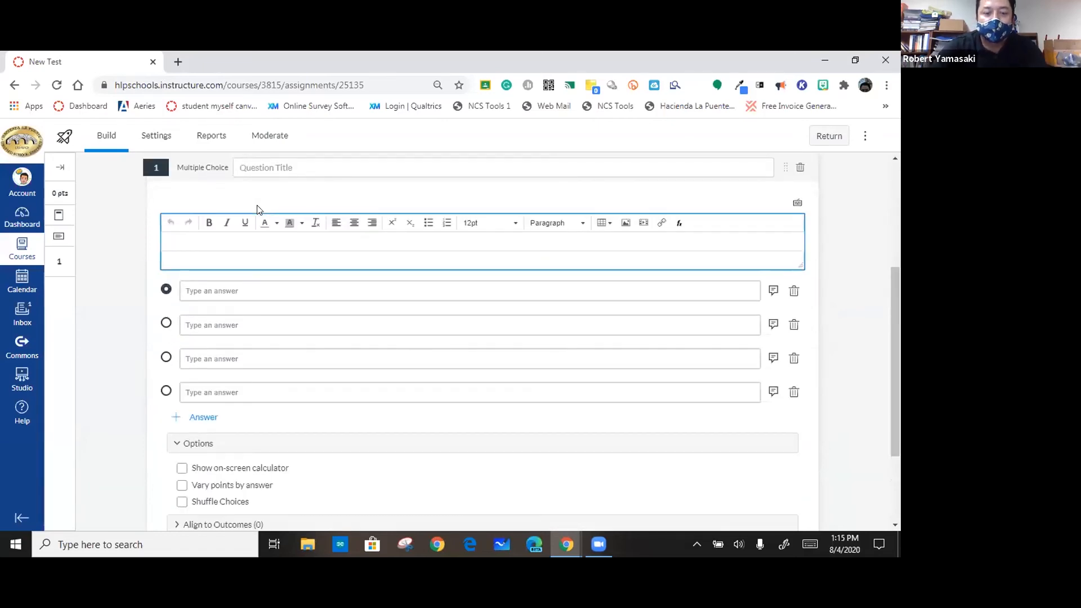
text(??)
click(250, 289)
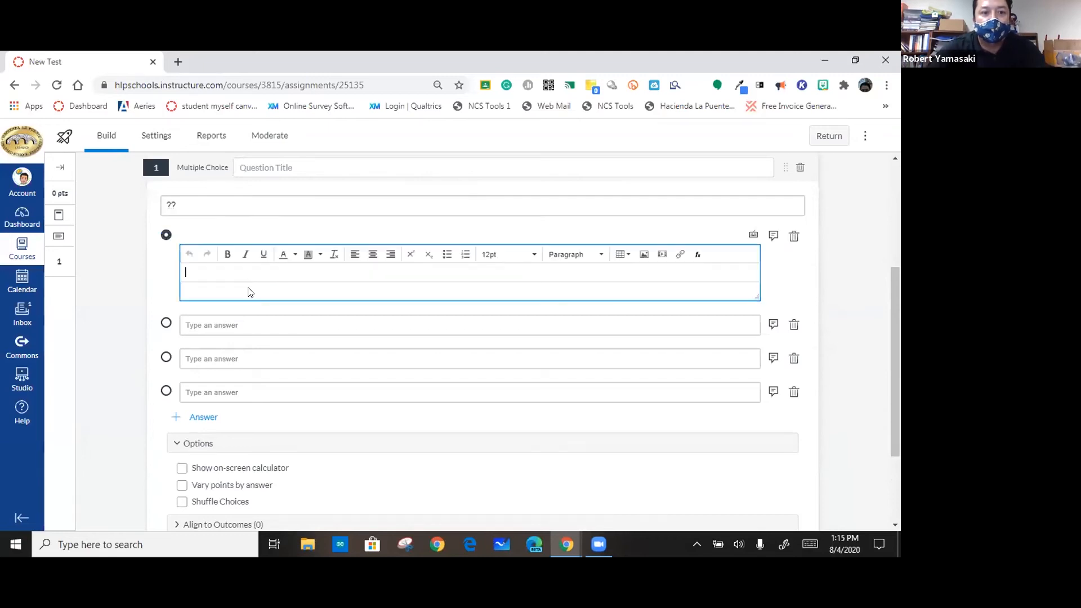
click(240, 327)
text(b)
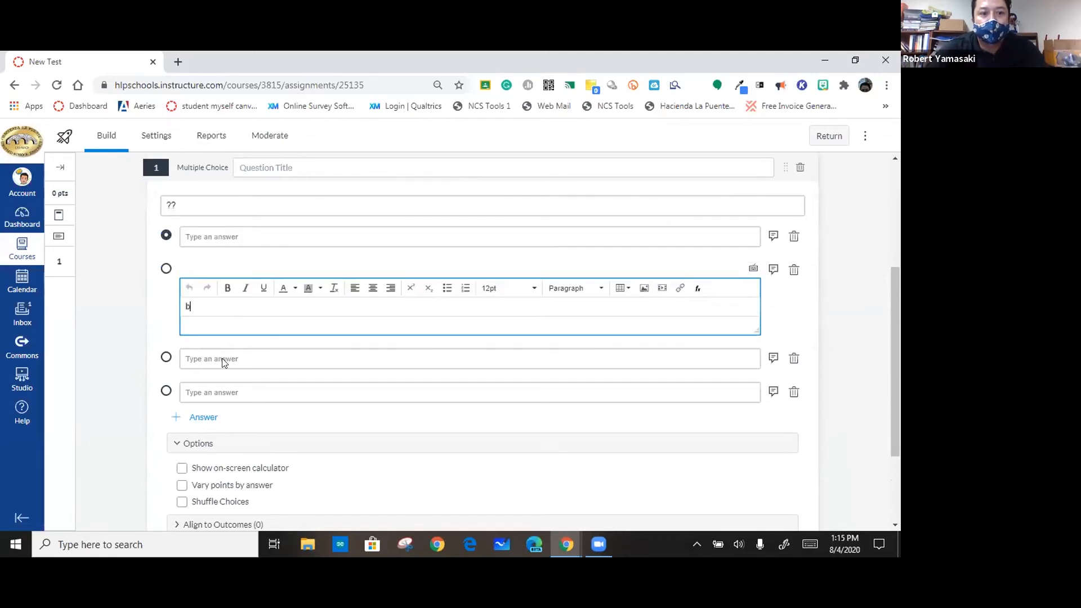
click(255, 370)
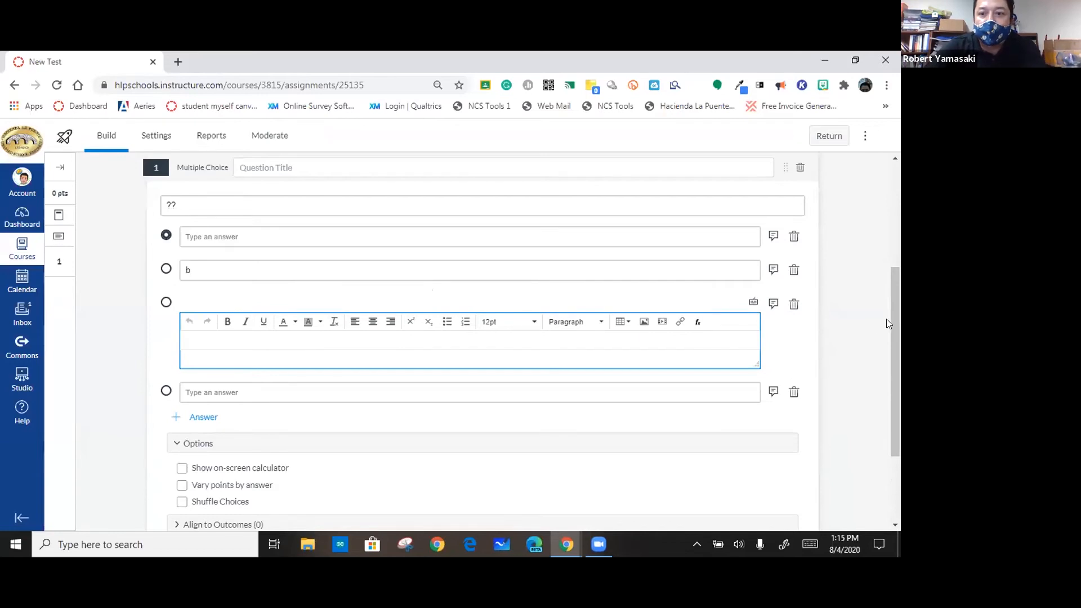
scroll(598, 394, down, 1)
click(485, 402)
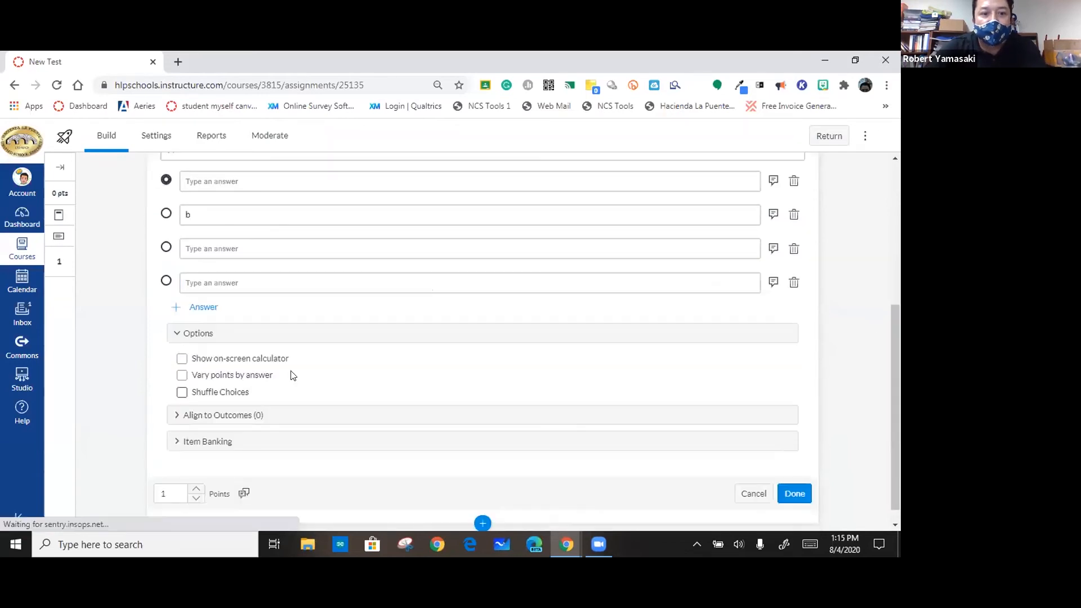
- Vary the points by answer, giving 5 to the first choice and 1 to answer b, and enable shuffled choices
click(182, 376)
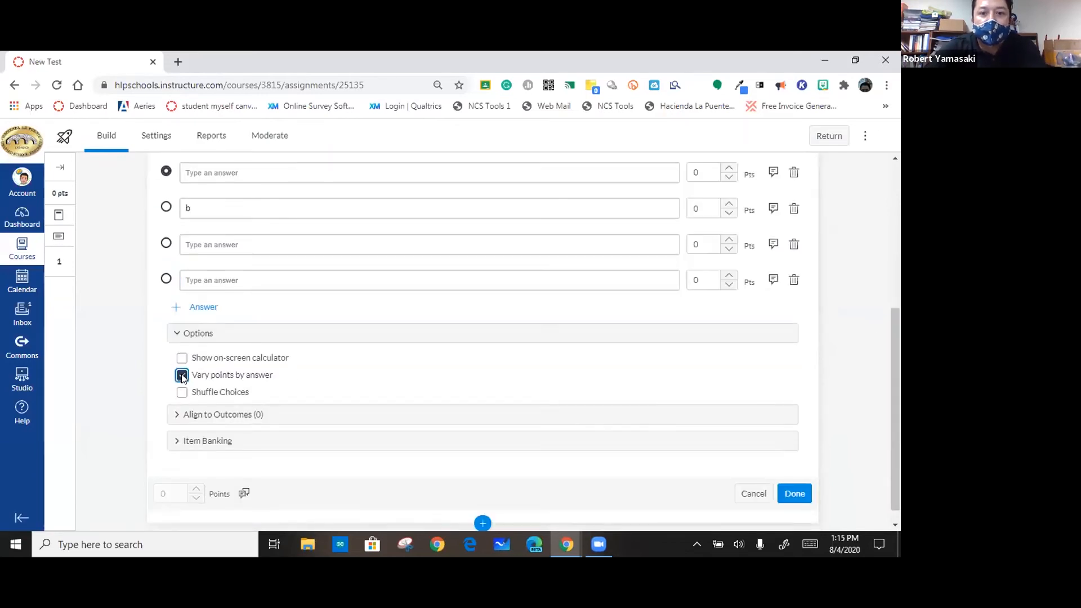
scroll(888, 326, up, 1)
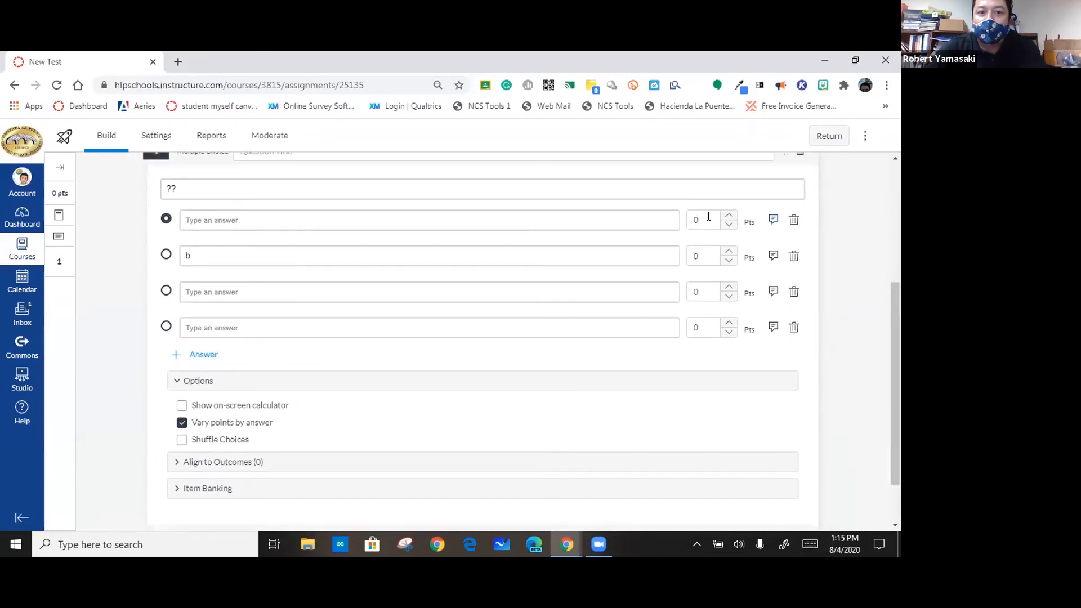
drag(708, 217, 683, 224)
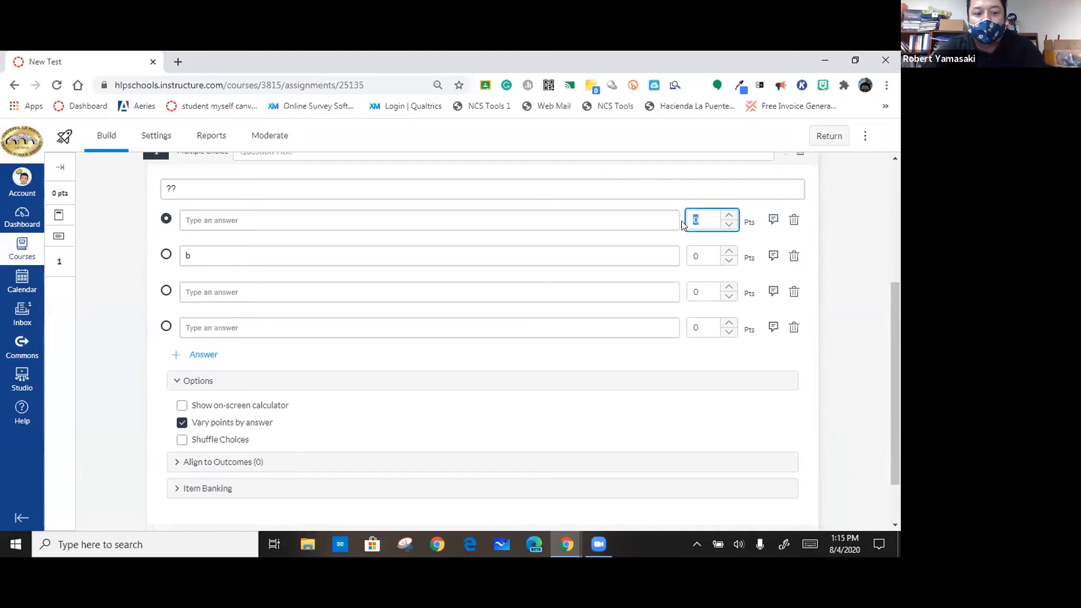
text(5)
click(704, 258)
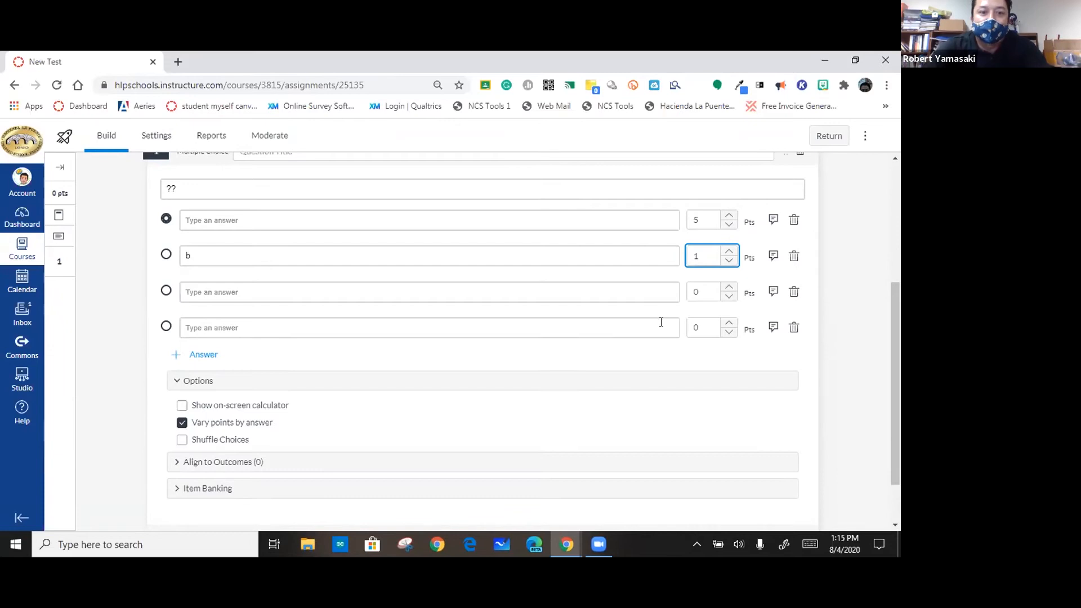
click(641, 352)
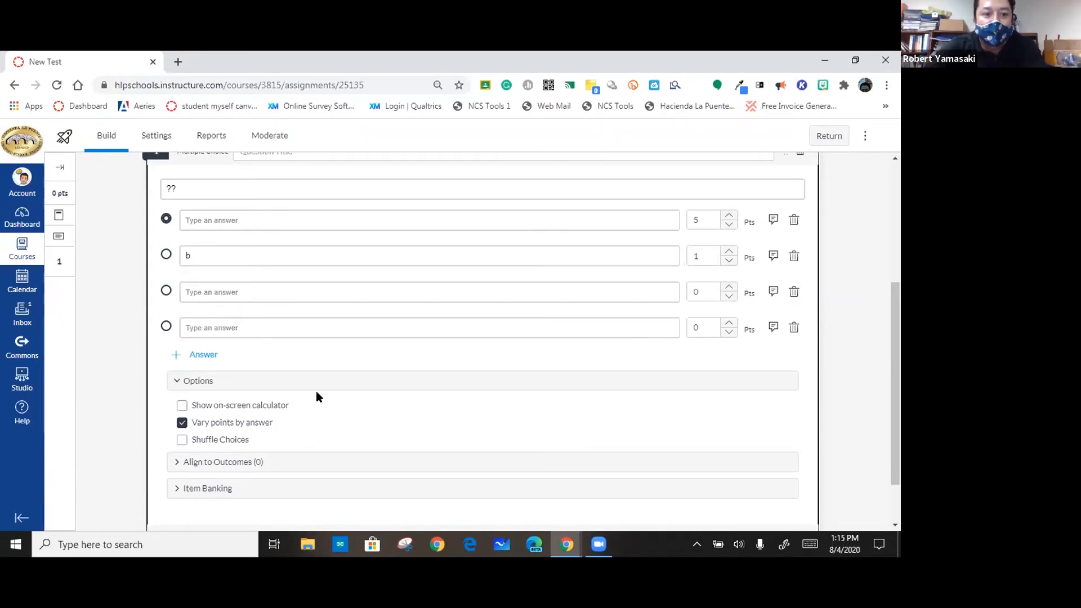
click(182, 439)
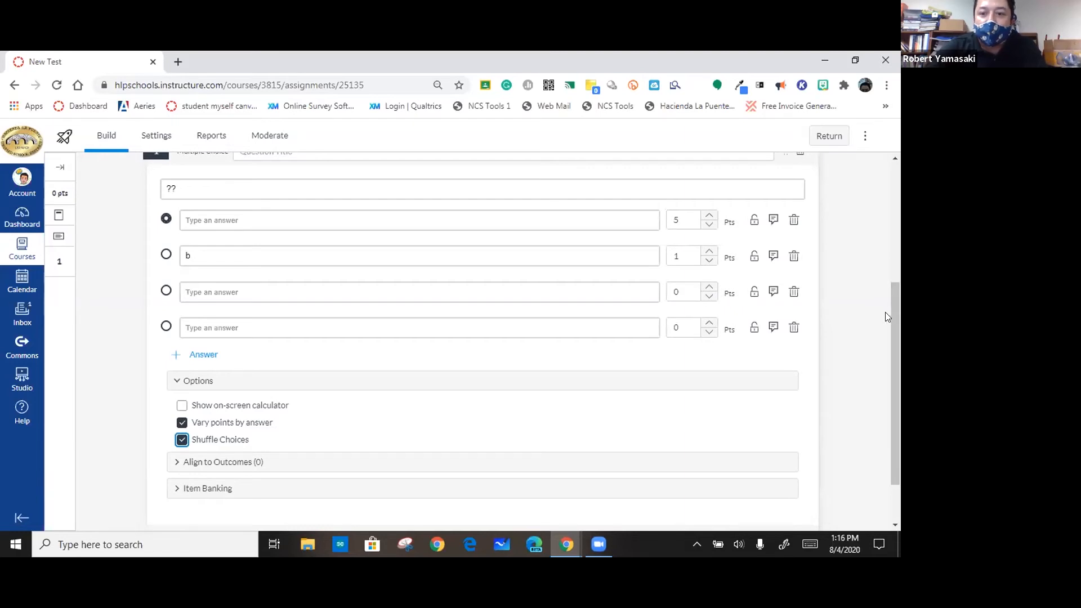
- Try to add the multiple choice question to an item bank
drag(893, 312, 234, 422)
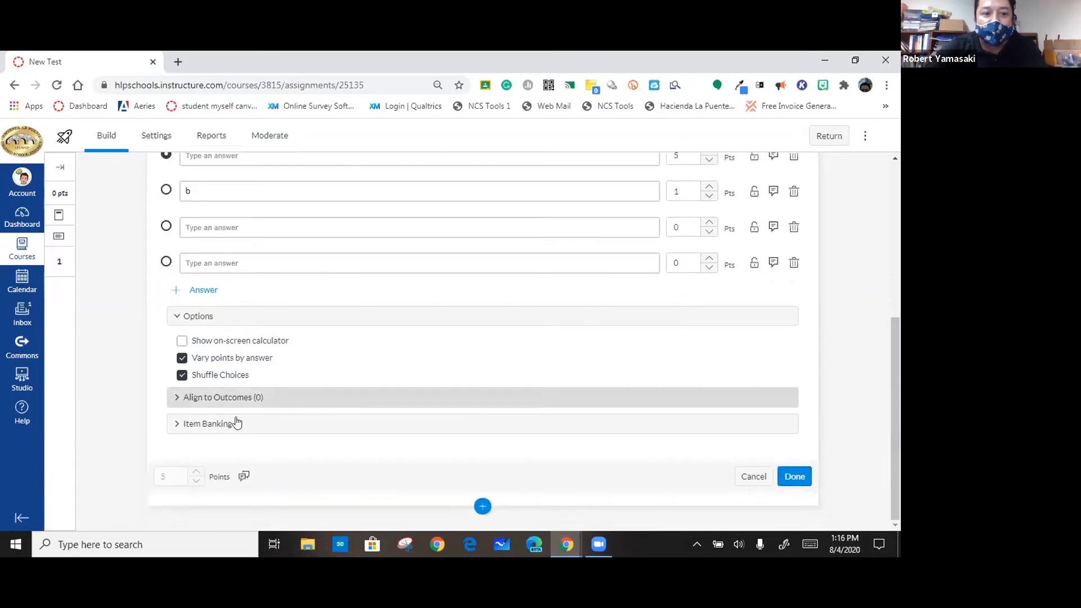
click(175, 428)
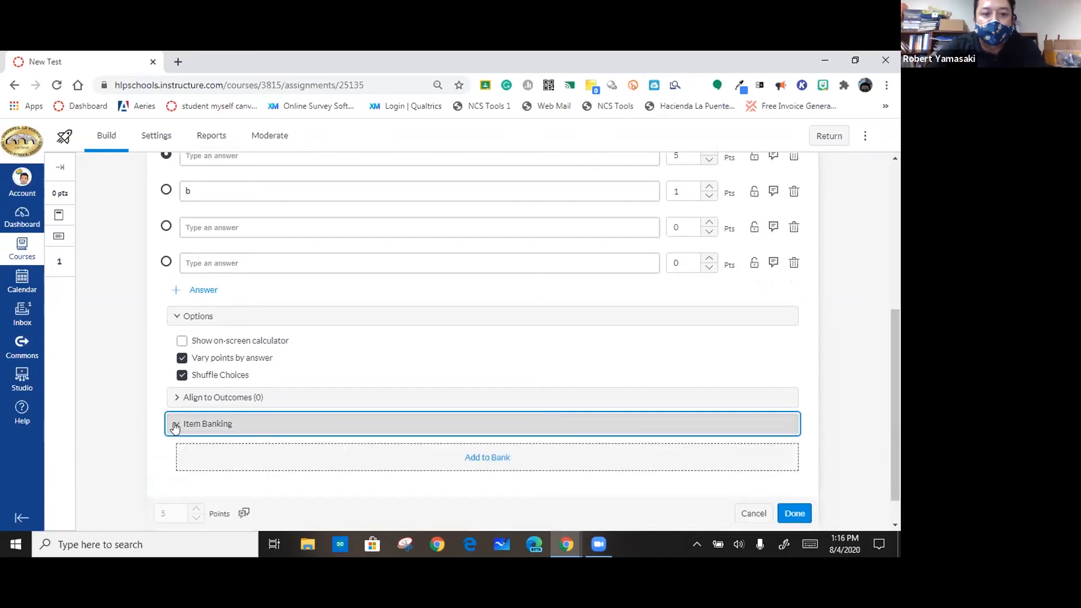
click(483, 462)
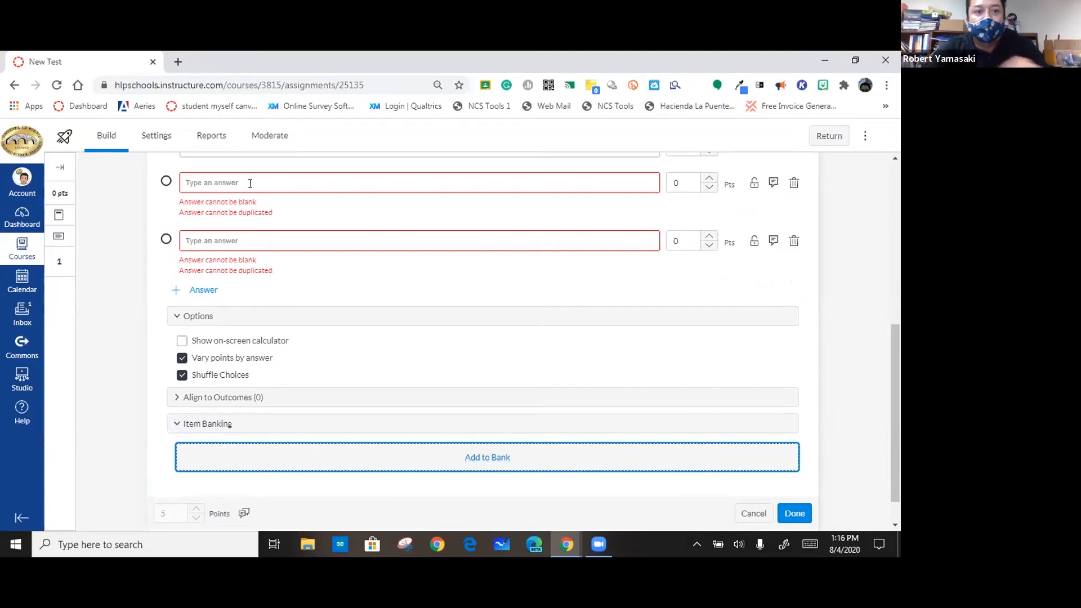
- Fill in the blank answers of the multiple choice question: c for the third, d for the fourth and a for the first
click(250, 183)
text(c)
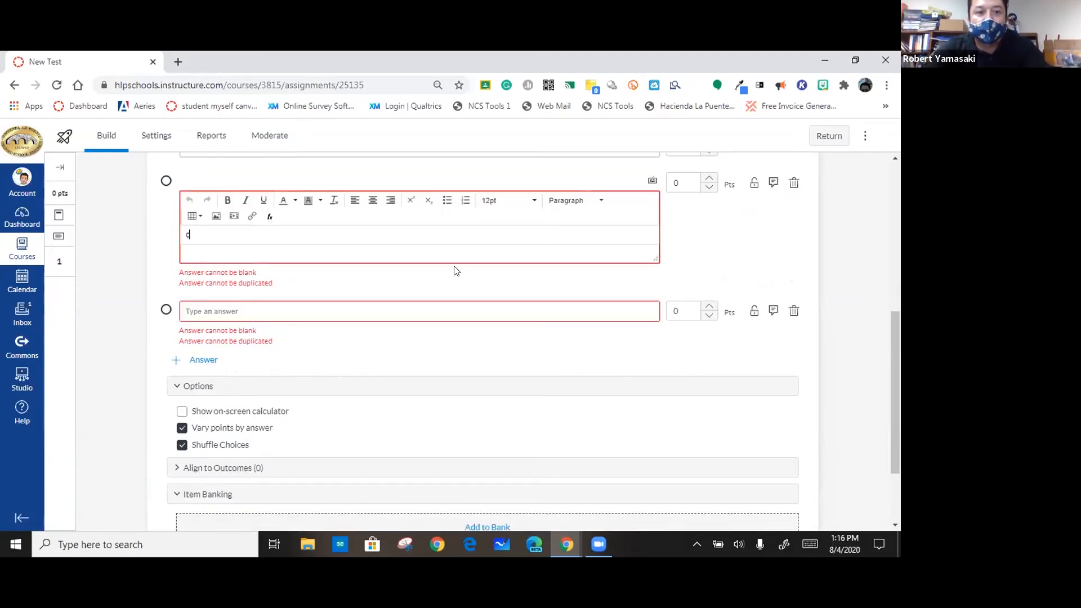
click(386, 306)
click(371, 293)
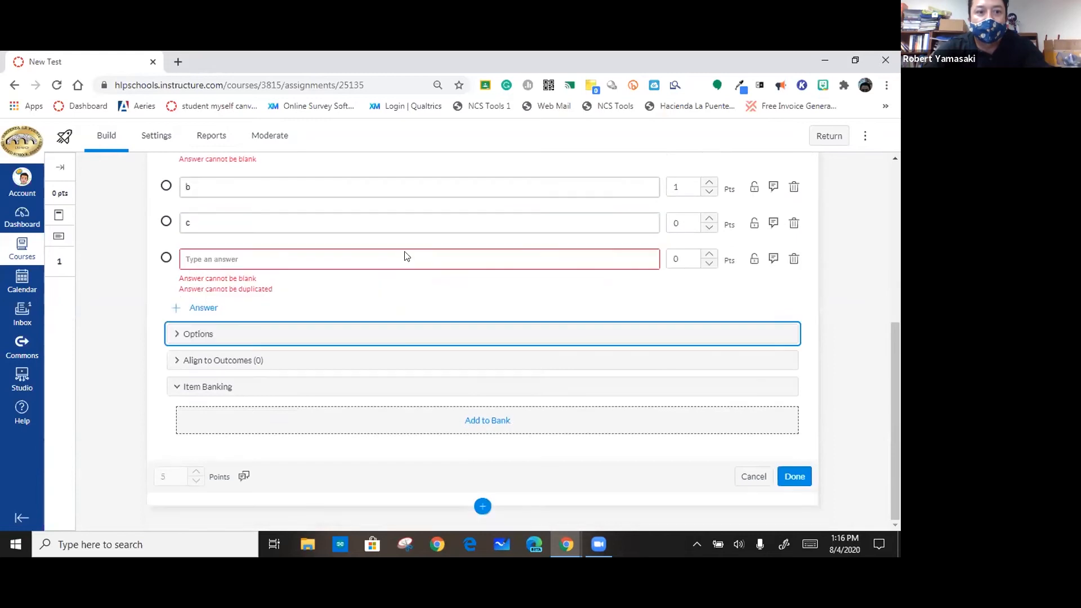
click(444, 264)
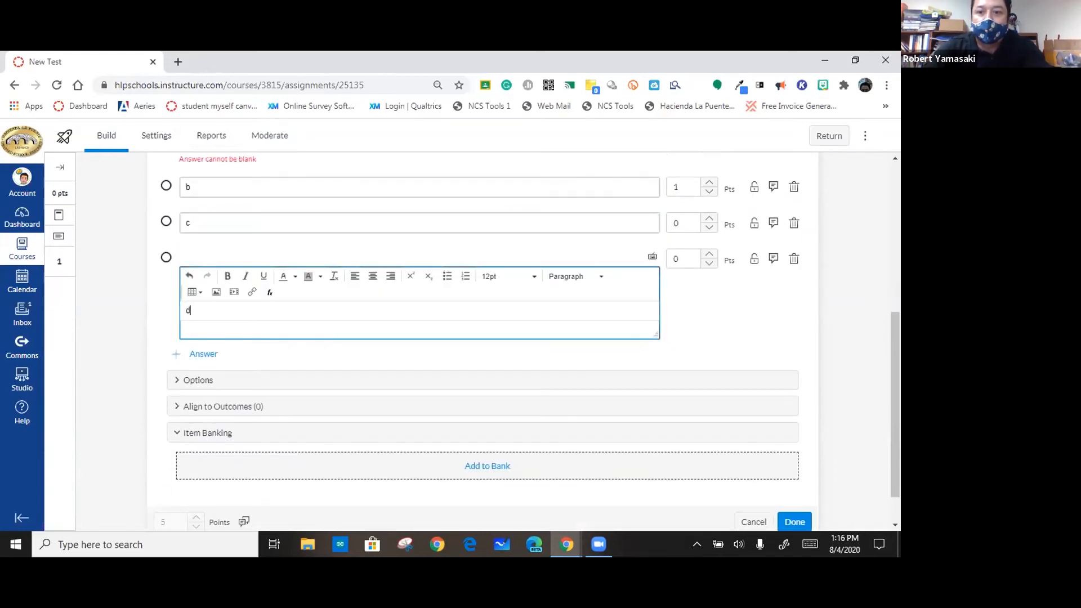
drag(893, 337, 894, 285)
click(560, 265)
click(525, 248)
text(a)
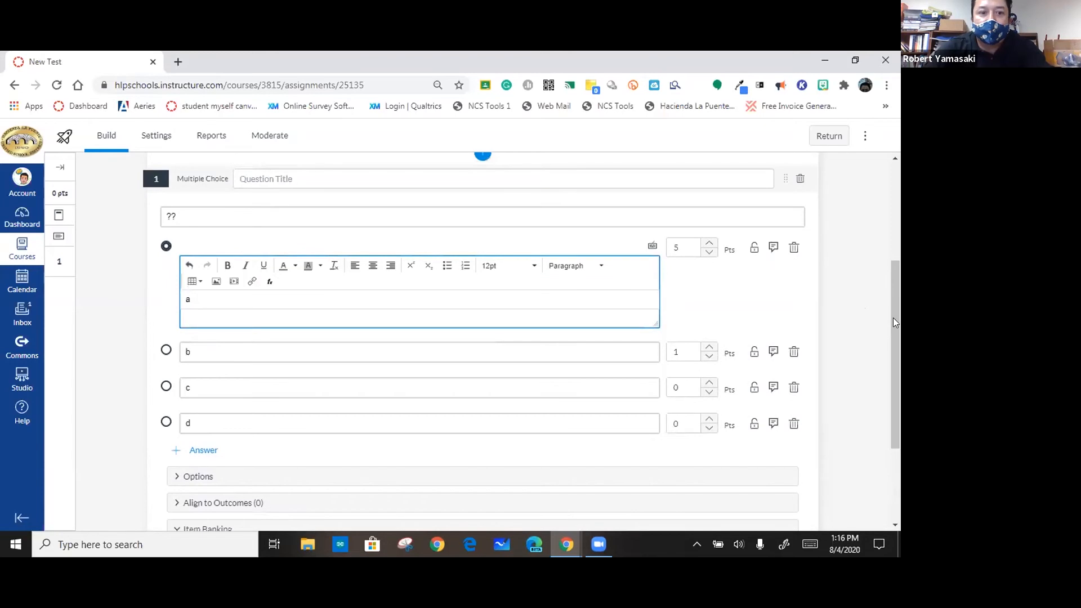
- Give the multiple choice question the title "Tets" so it can be banked
drag(893, 318, 894, 372)
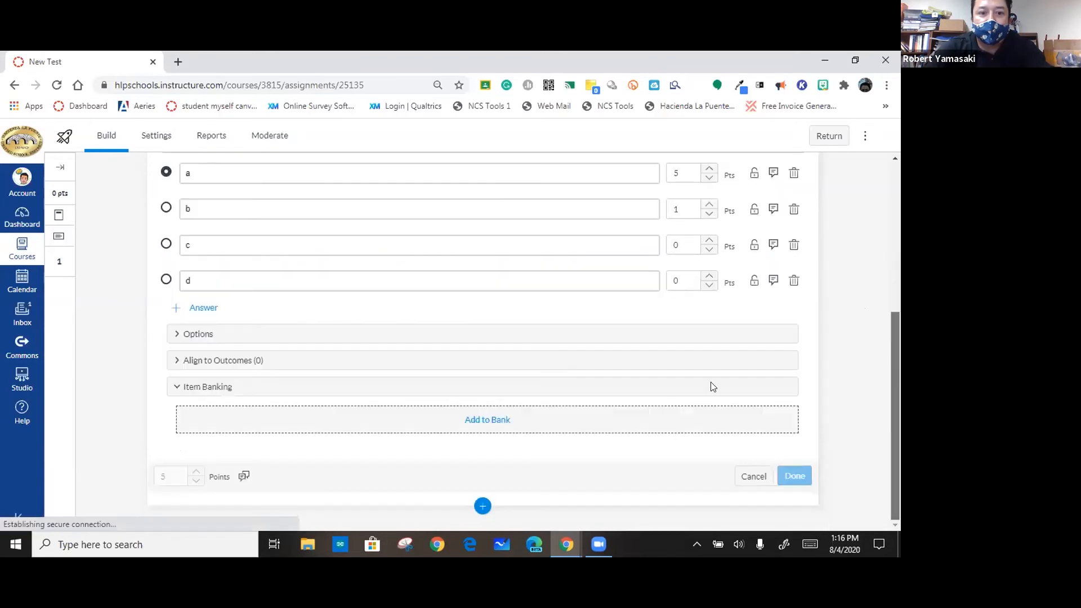
click(483, 423)
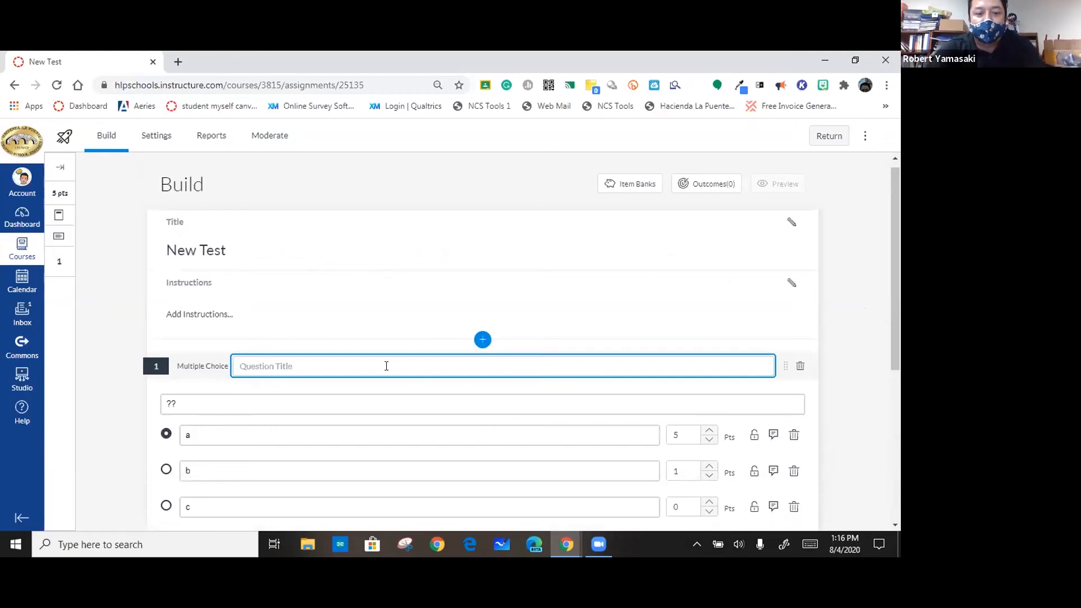
text(Tets)
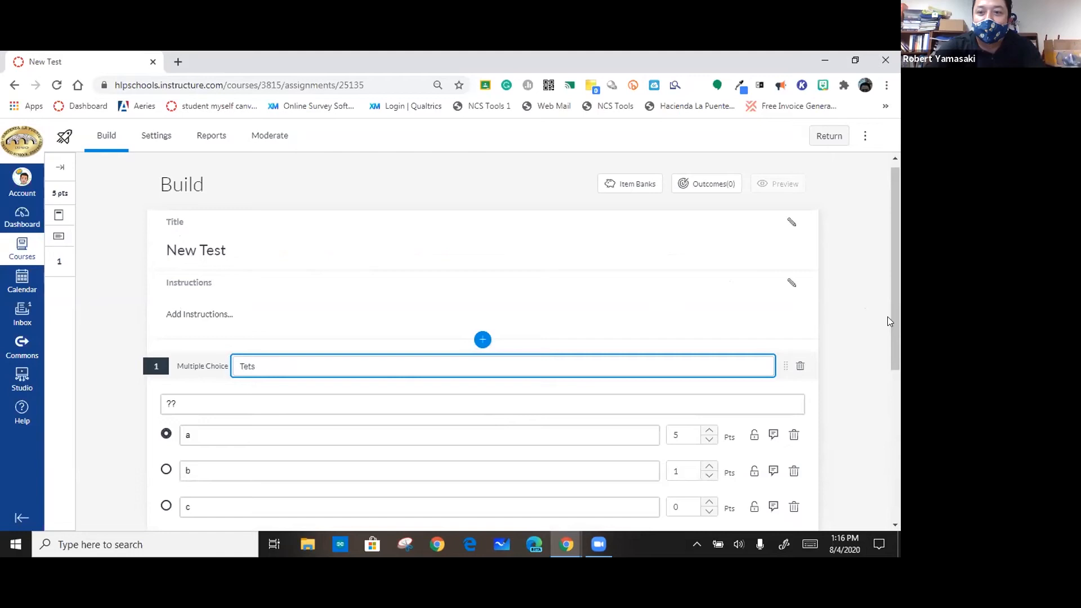
- Add the multiple choice question to the existing item bank named after the teacher
drag(895, 321, 895, 456)
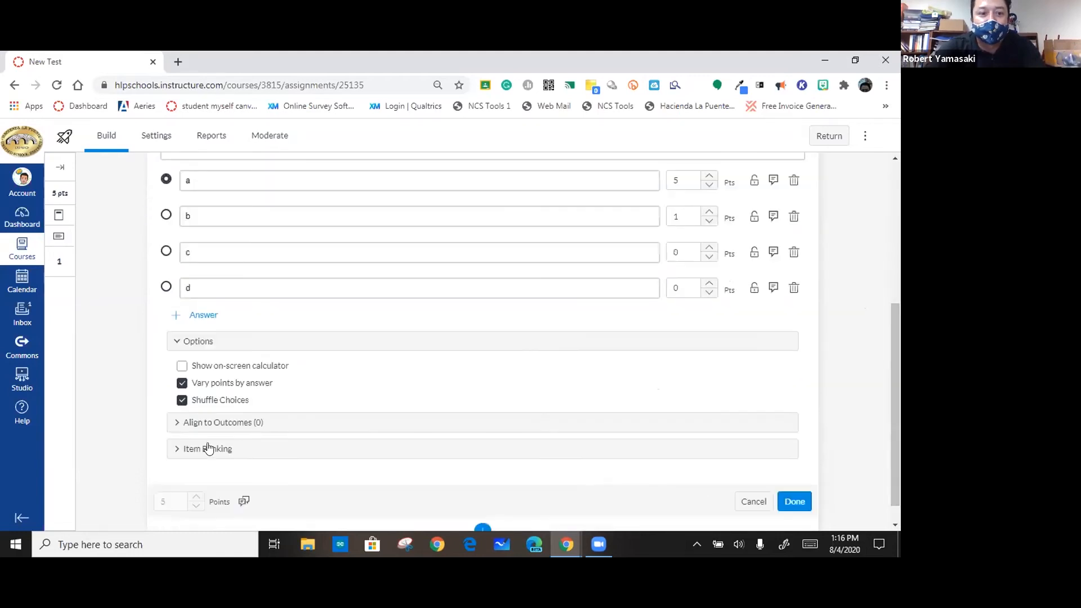
click(208, 448)
right_click(480, 487)
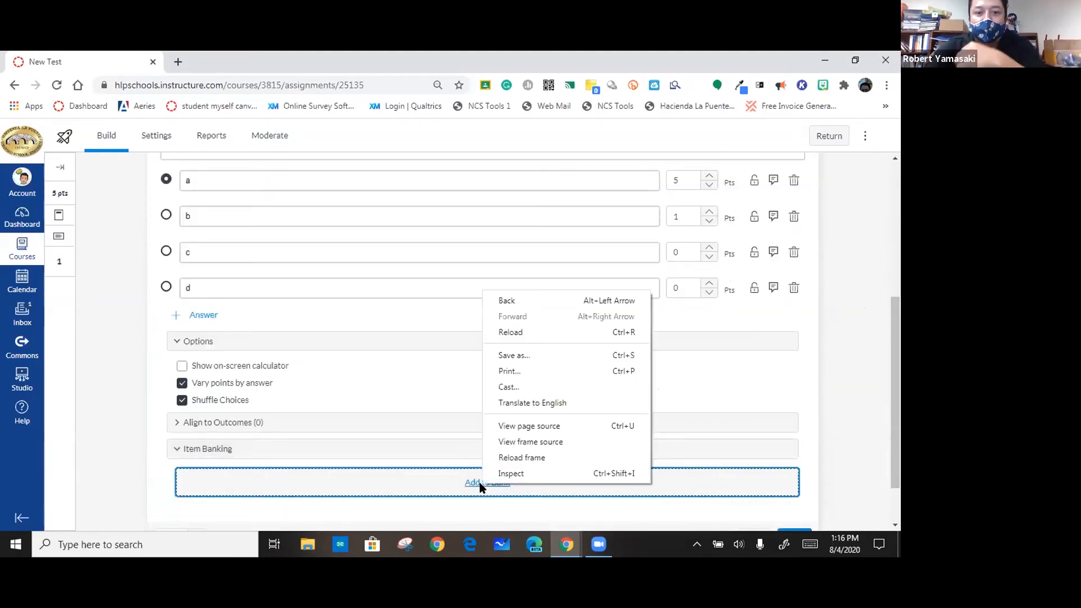
click(472, 484)
click(472, 483)
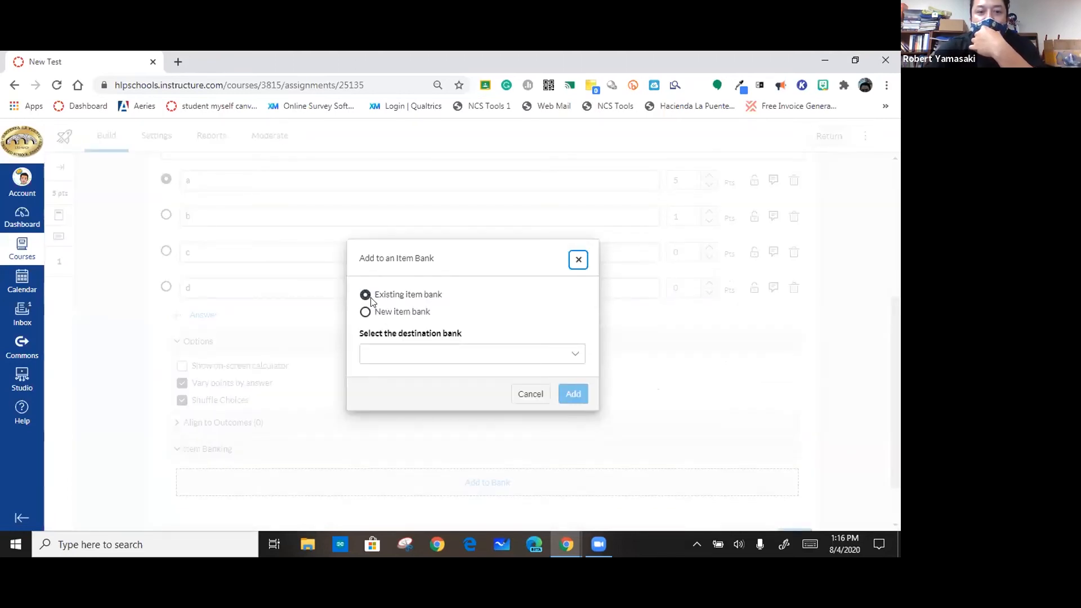
click(575, 354)
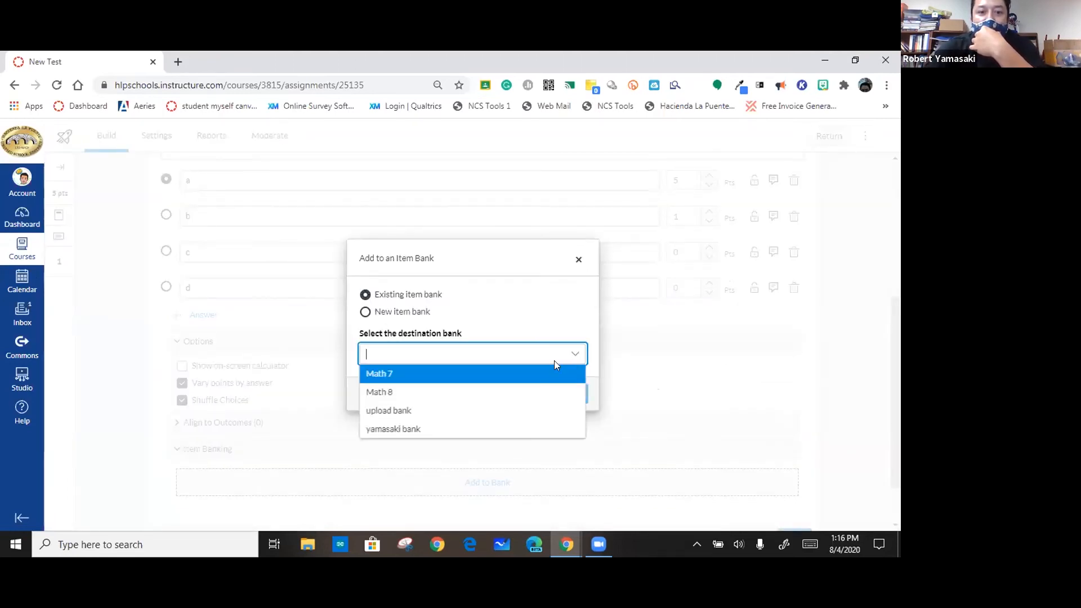
click(400, 429)
click(572, 395)
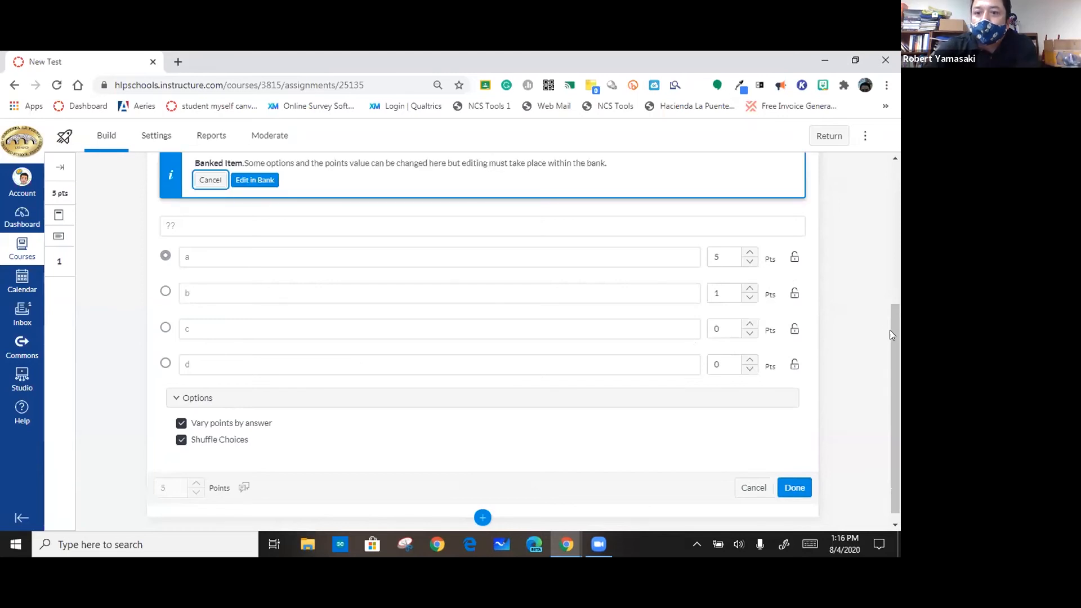
scroll(892, 331, up, 1)
scroll(891, 270, up, 5)
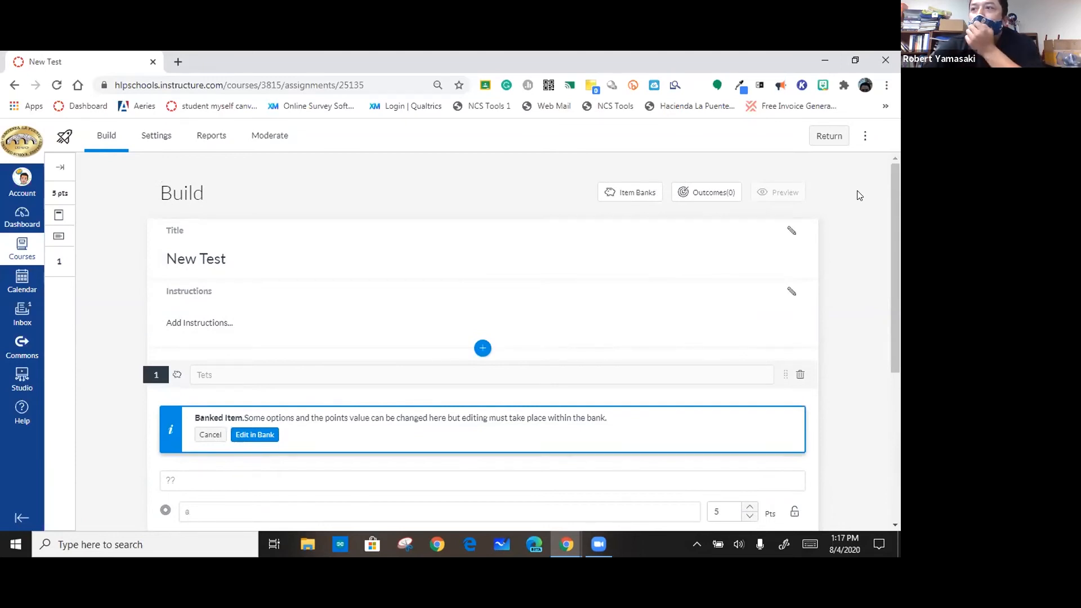
- Insert the banked "Tets" question and a group with all questions from the teacher's item bank into the test
click(632, 195)
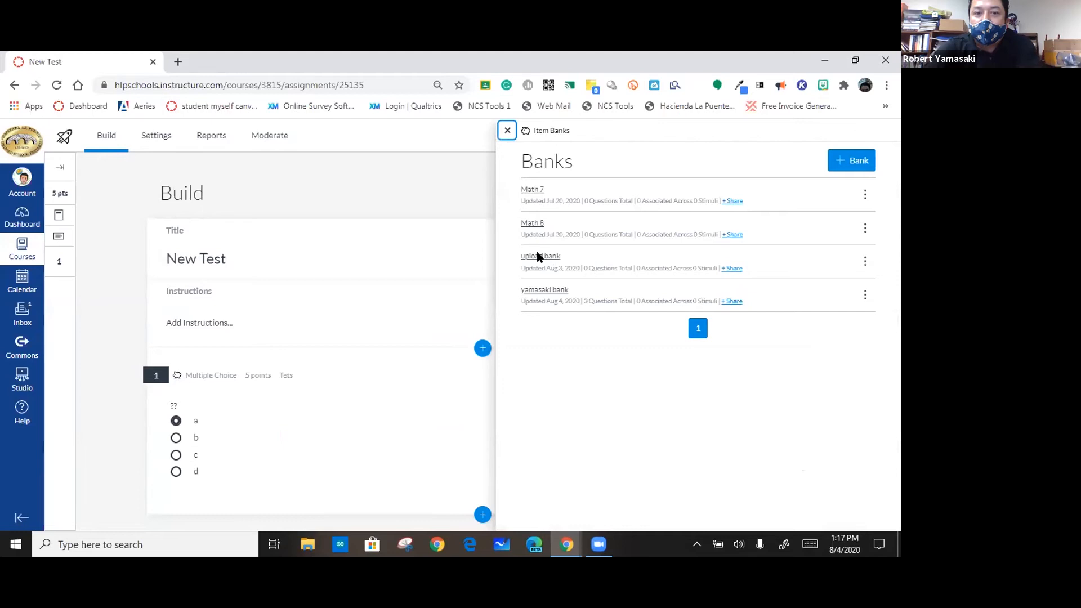
click(539, 292)
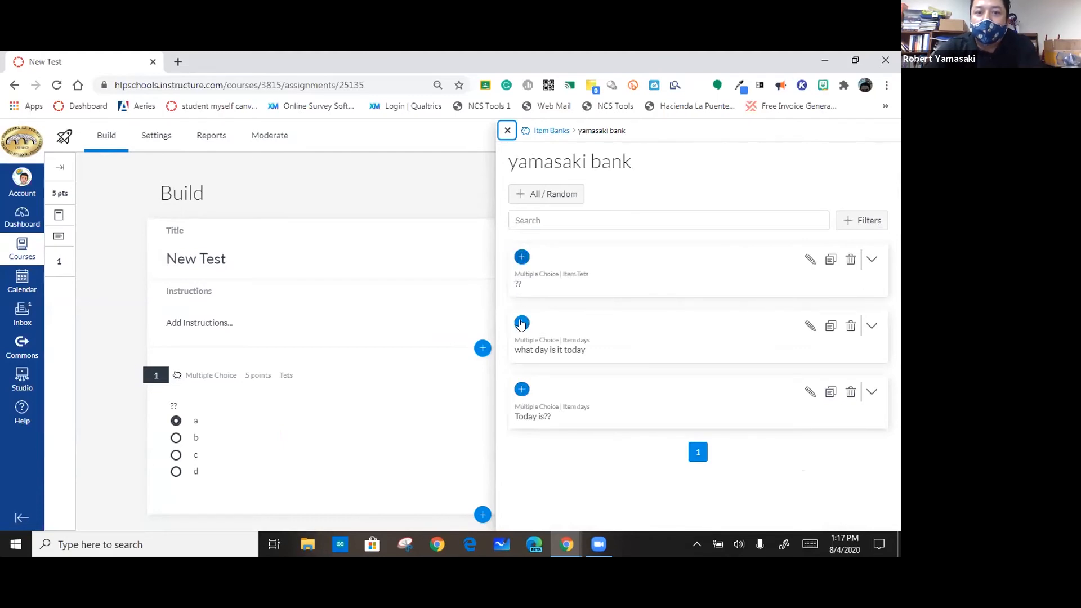
click(522, 258)
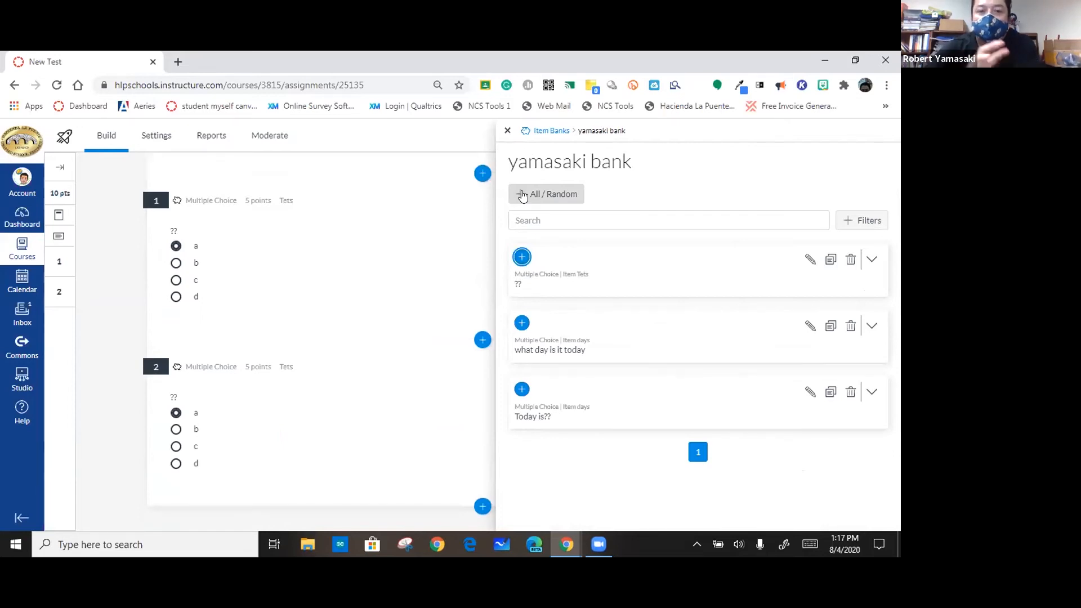
click(523, 195)
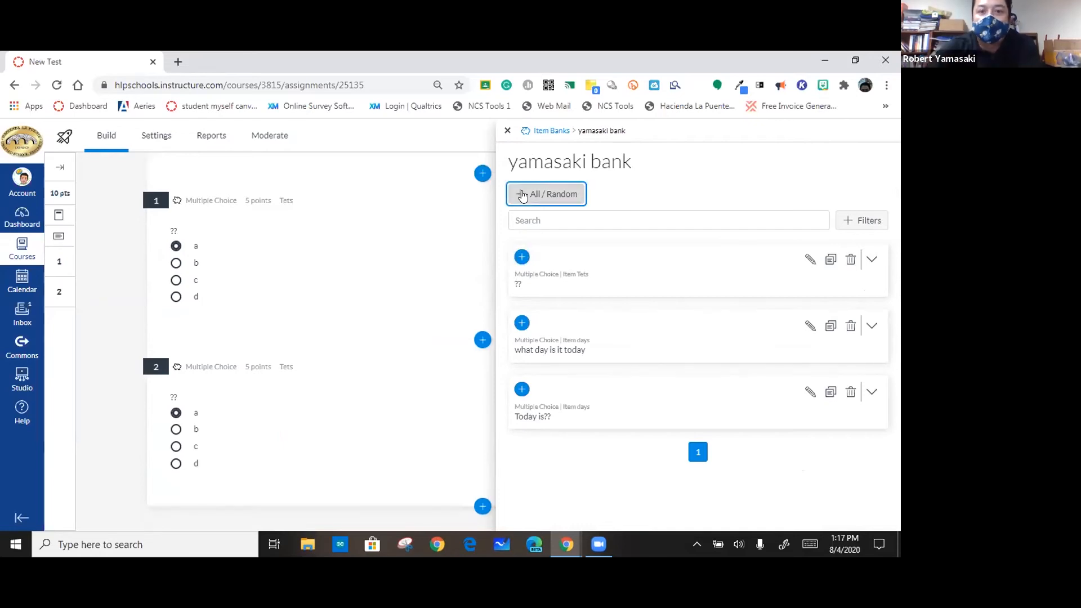
click(555, 195)
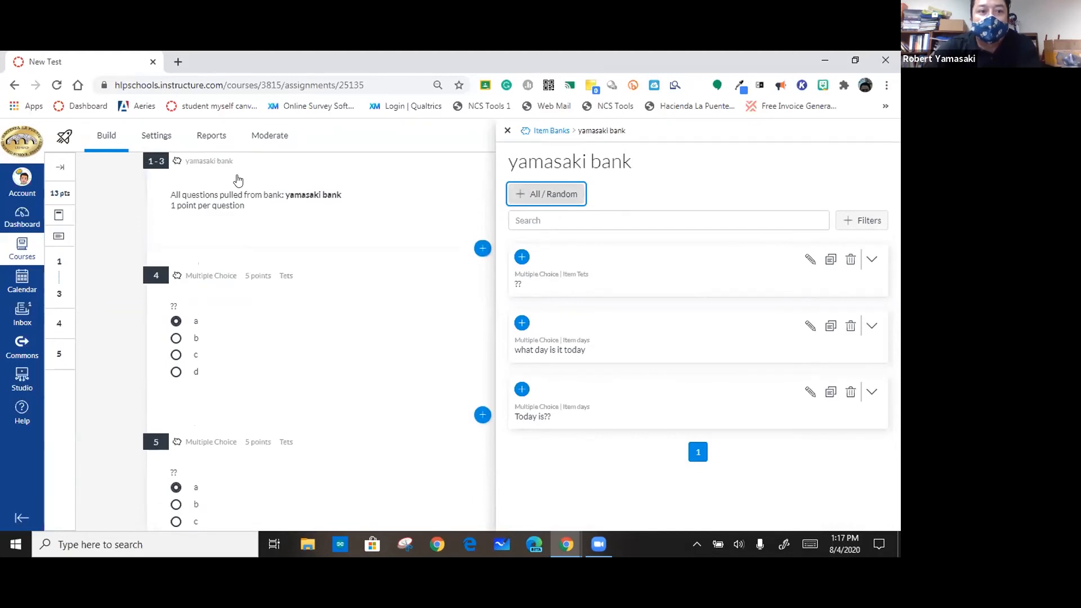
- Change the item bank question group to randomly select 2 questions
click(375, 195)
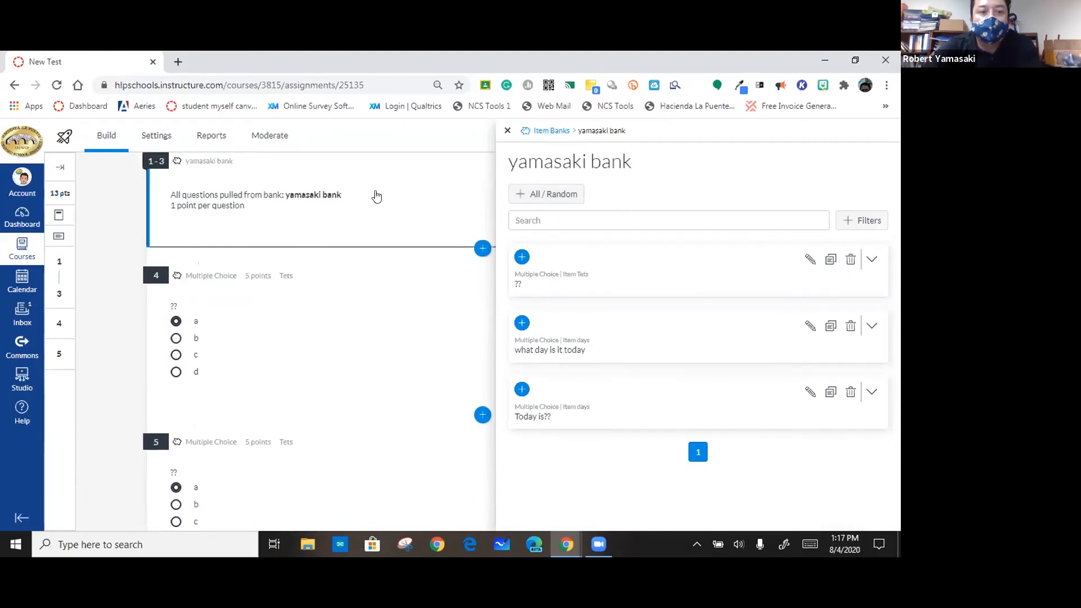
click(508, 130)
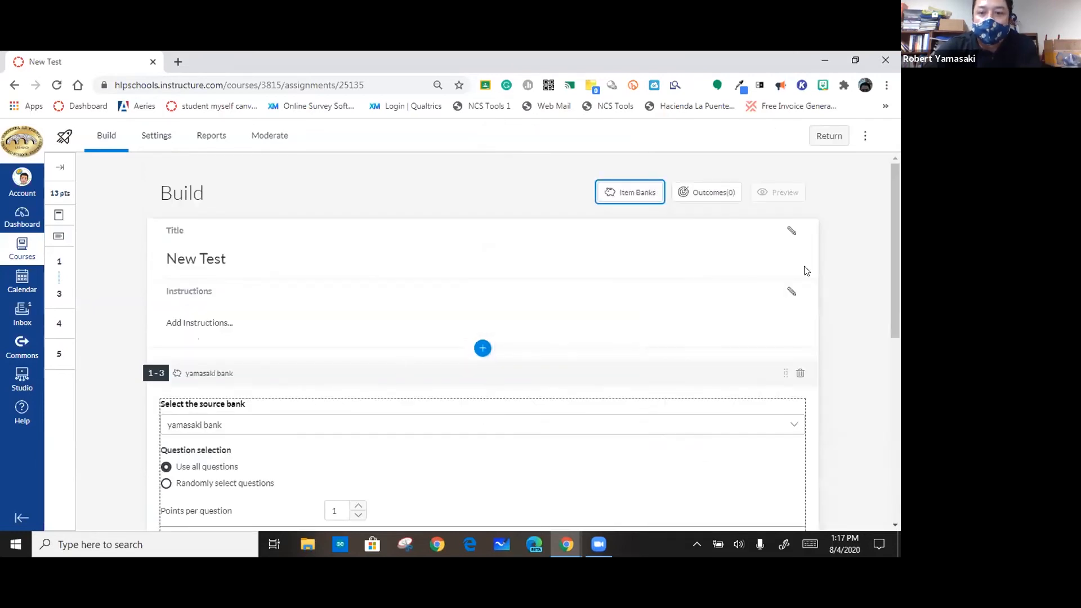
scroll(891, 278, down, 1)
scroll(455, 300, down, 2)
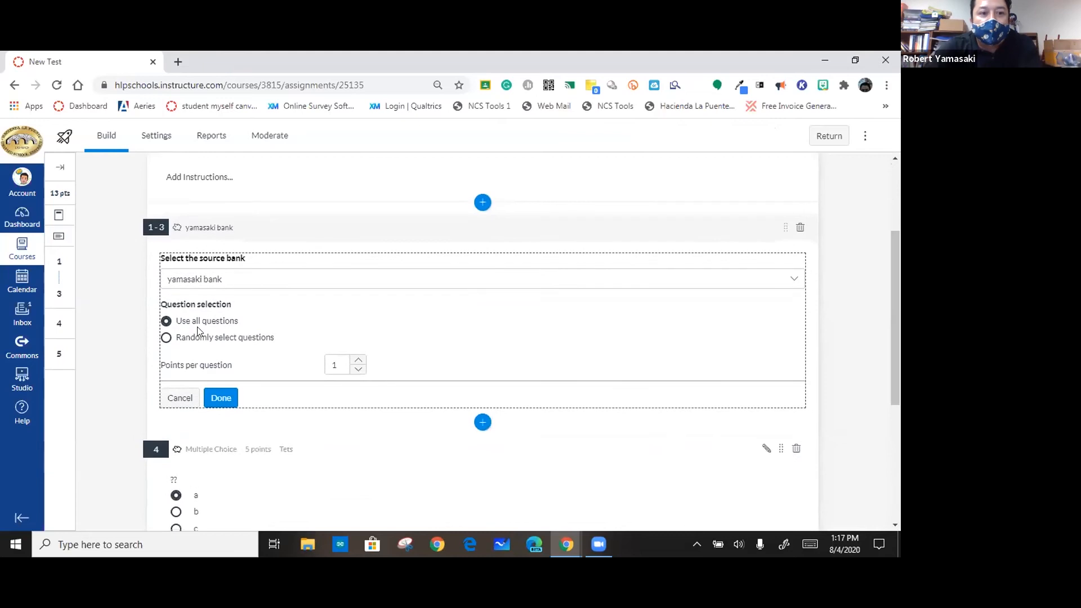
click(166, 339)
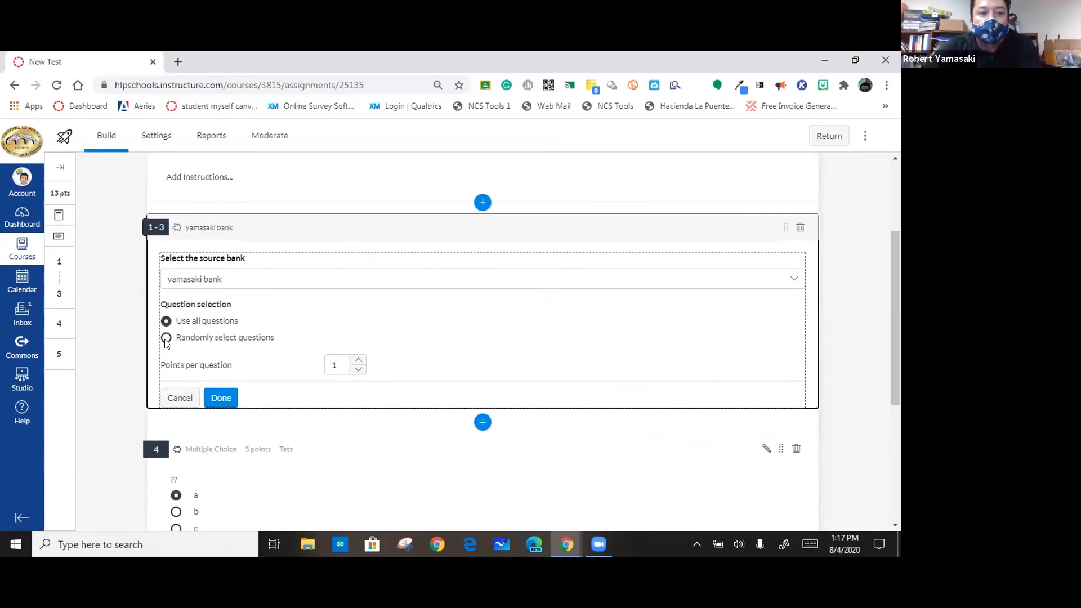
click(358, 361)
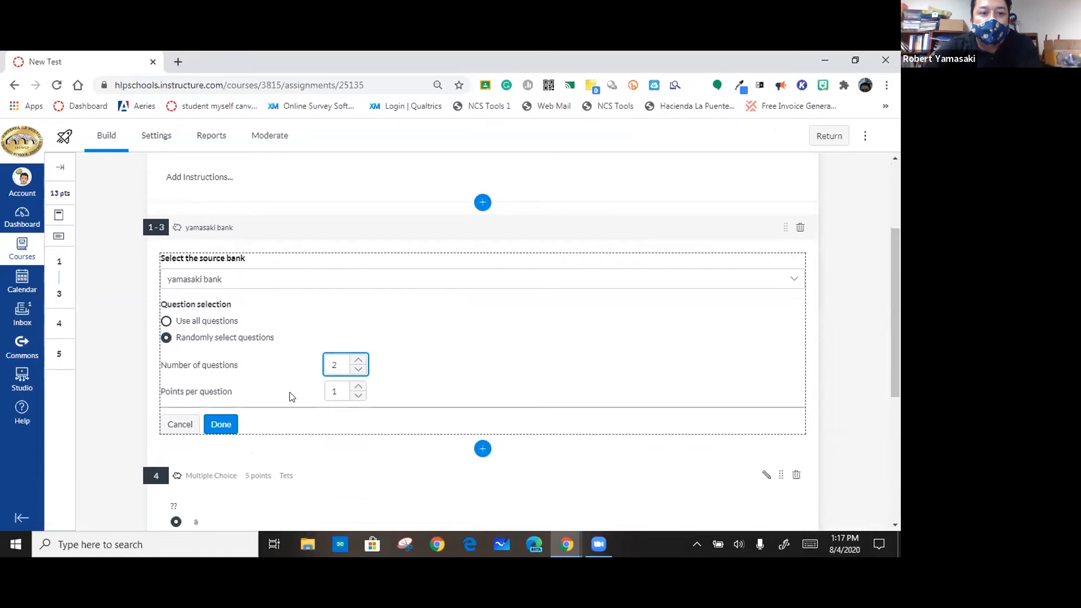
click(220, 426)
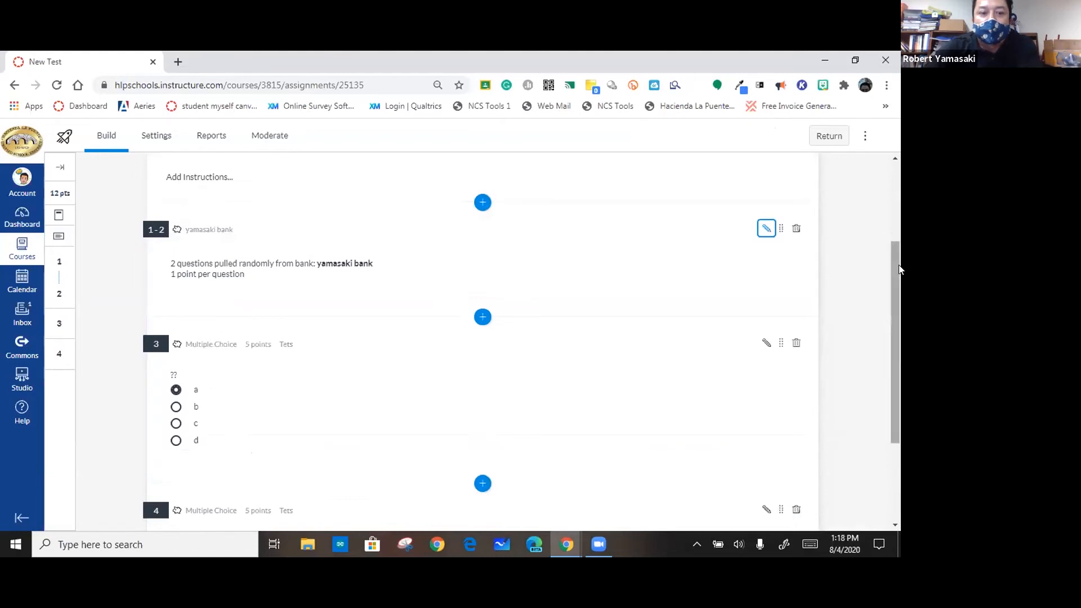
- Insert a stimulus after the last multiple choice question of the test
drag(897, 269, 897, 197)
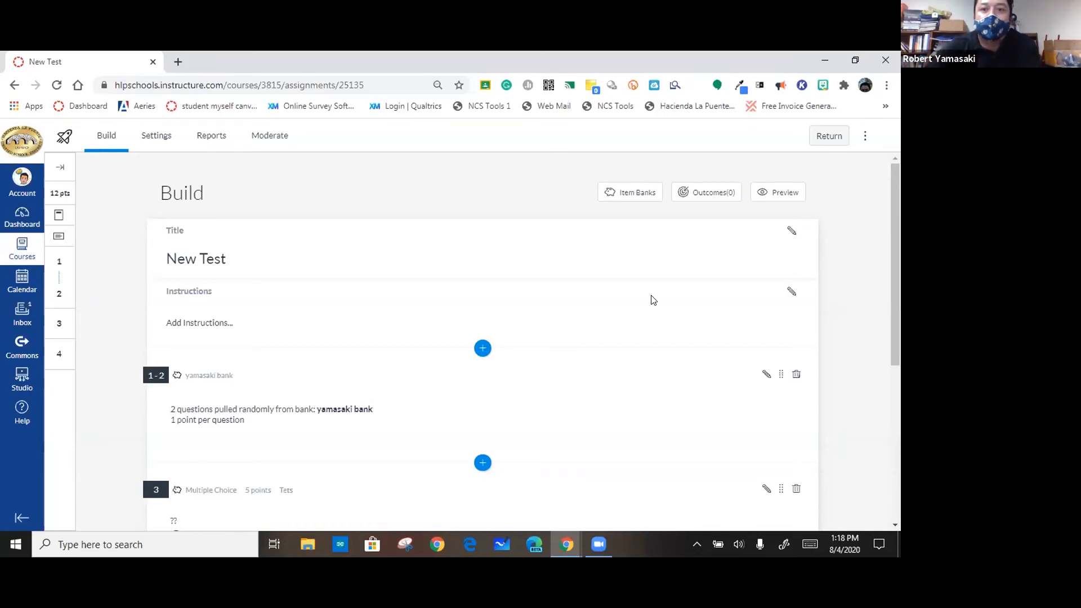
drag(890, 207, 891, 362)
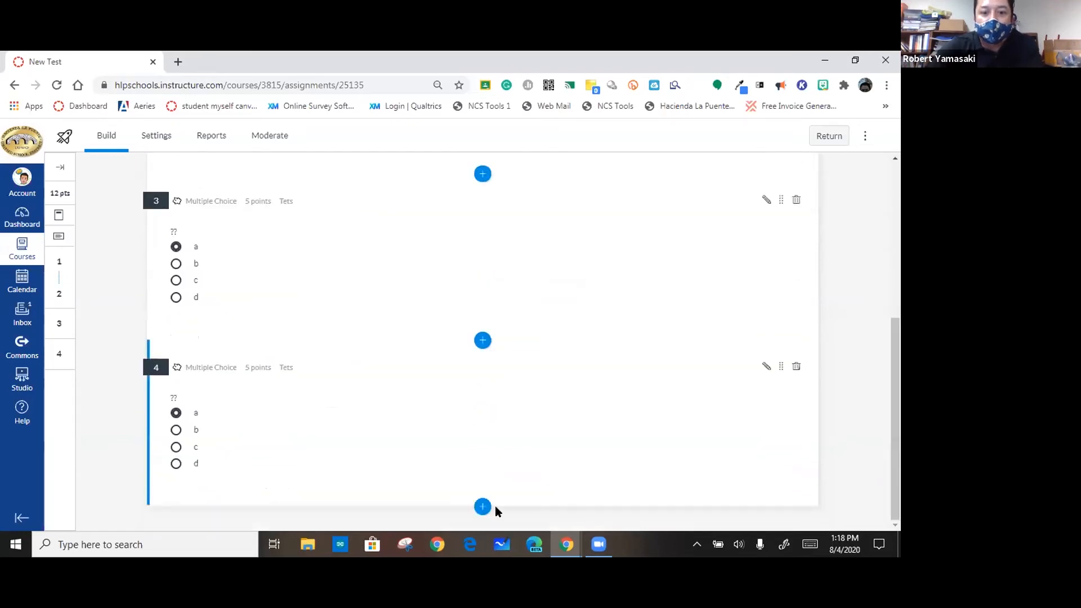
click(480, 507)
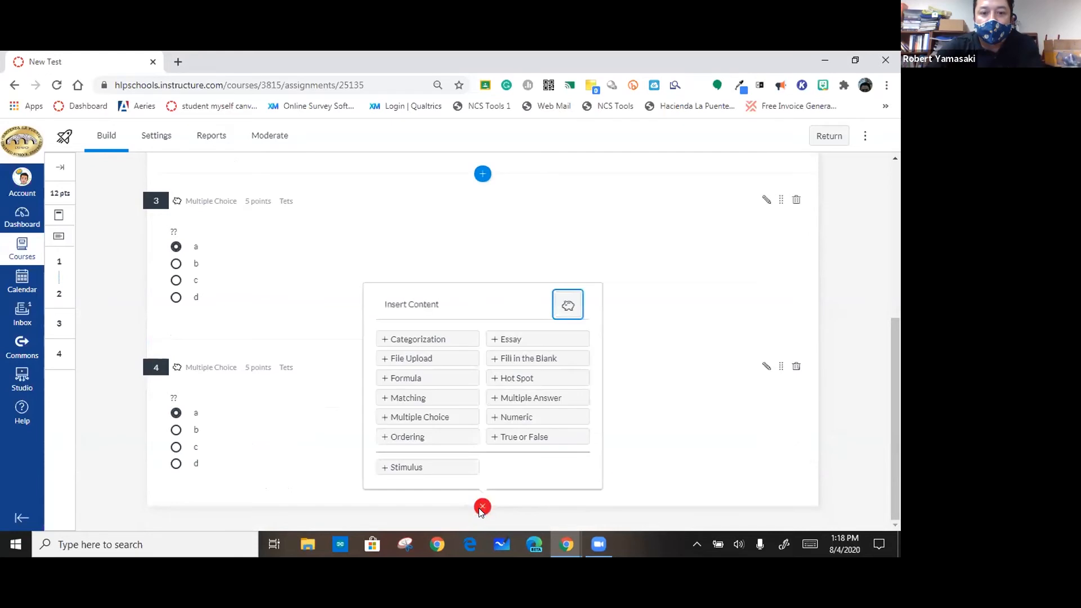
click(408, 468)
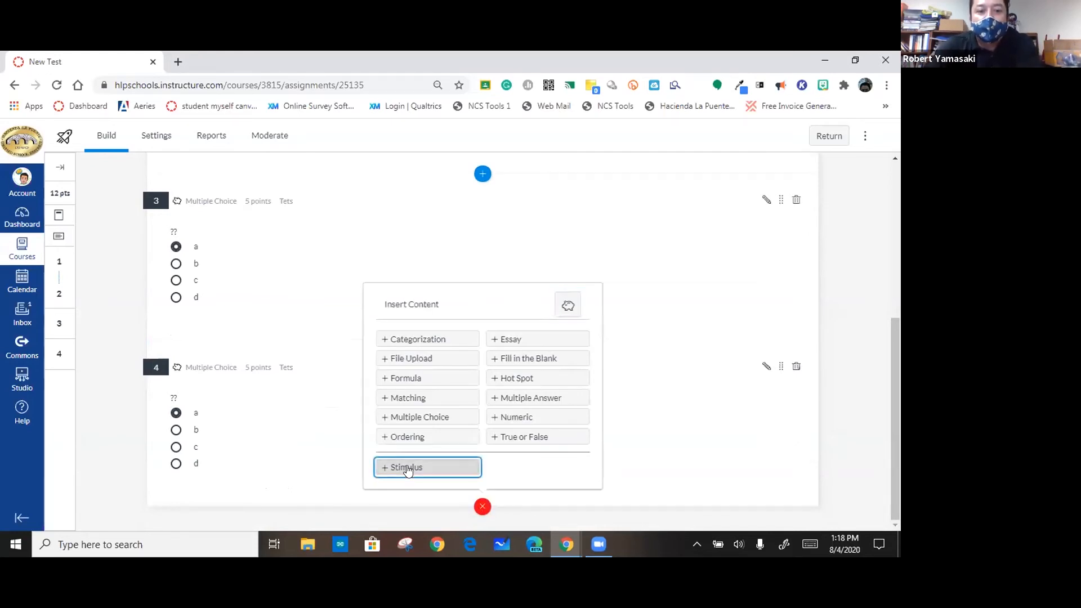
click(407, 468)
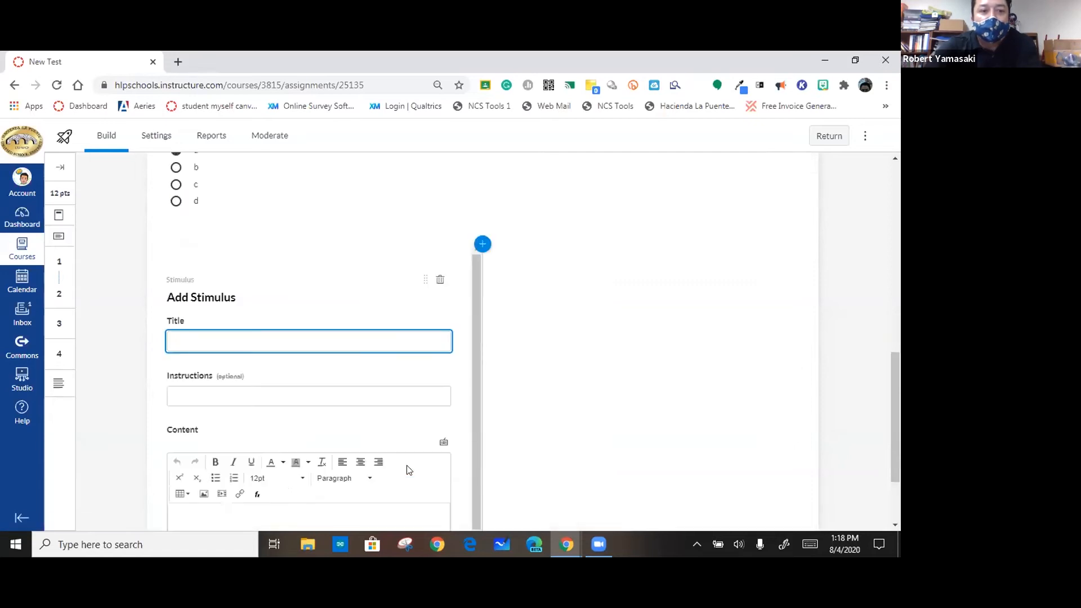
- Give the stimulus the title "Test" and the instructions "test"
mouse_move(473, 355)
mouse_down()
mouse_move(473, 397)
mouse_move(473, 368)
mouse_up()
click(298, 306)
text(Test)
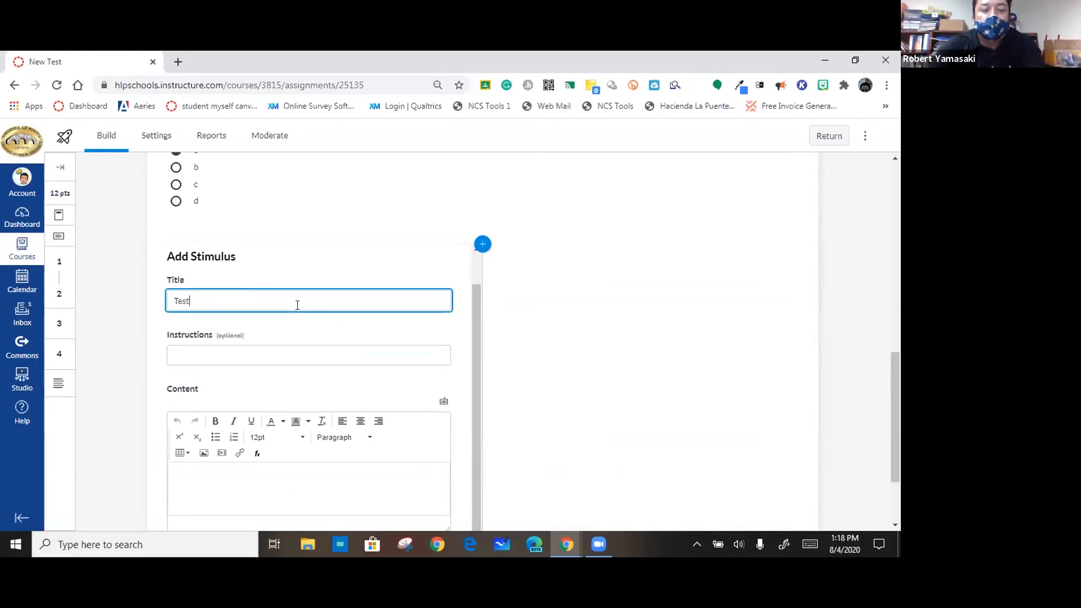
click(254, 349)
text(test)
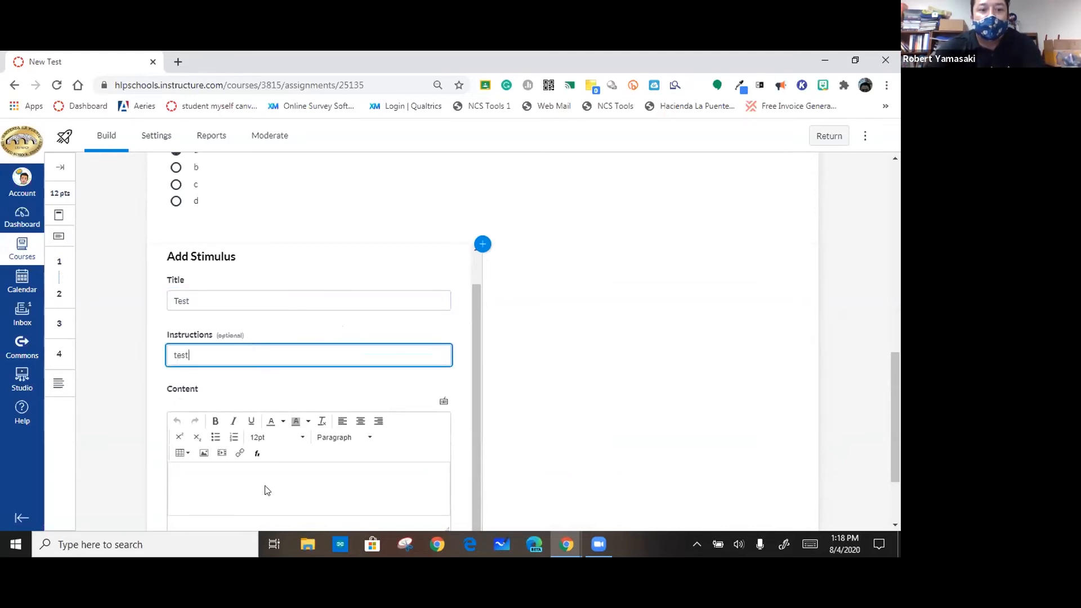
- Paste the copied quiz outline notes as the stimulus content and add the stimulus to the test
click(267, 490)
scroll(475, 402, down, 1)
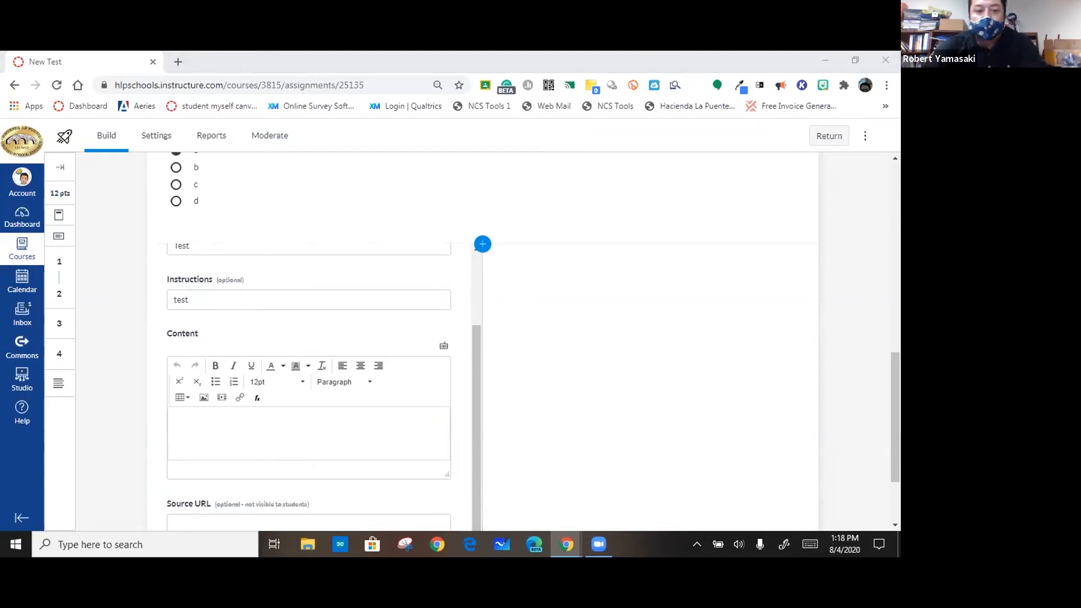
click(231, 415)
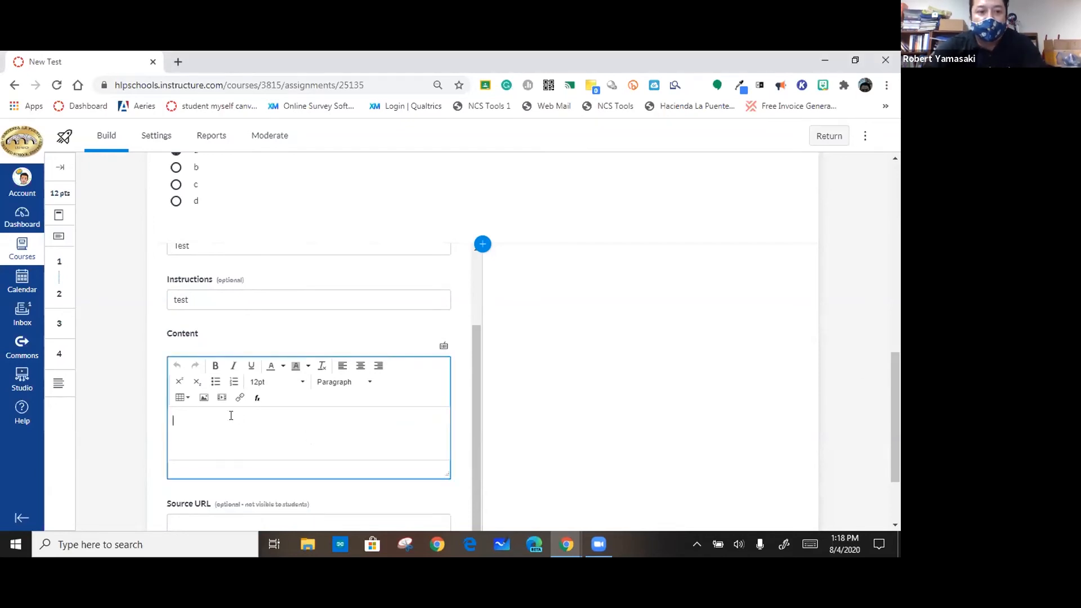
key(ctrl+v)
drag(438, 433, 475, 487)
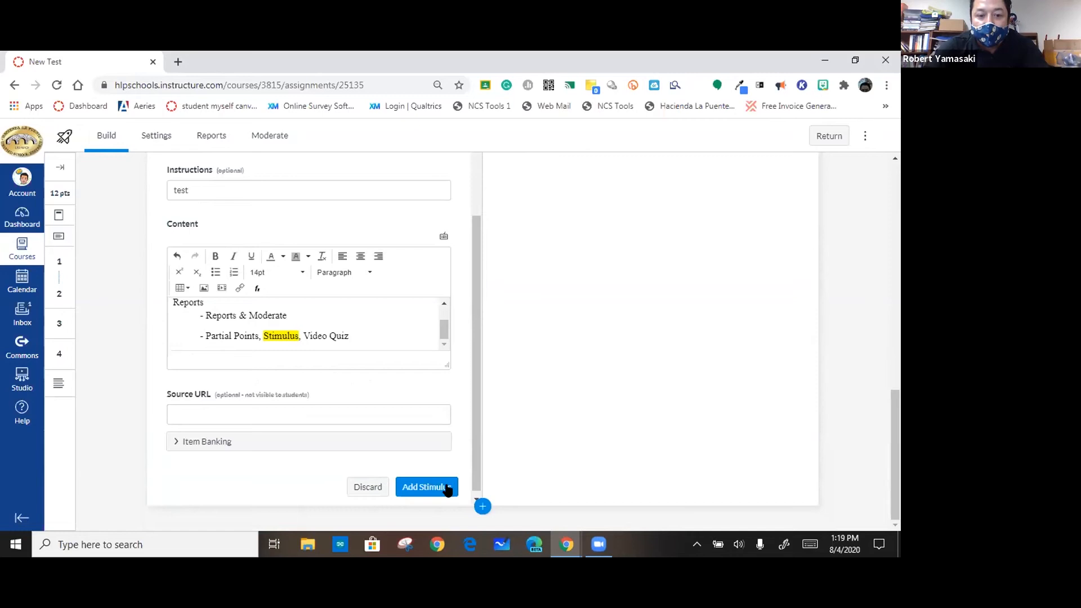
click(418, 490)
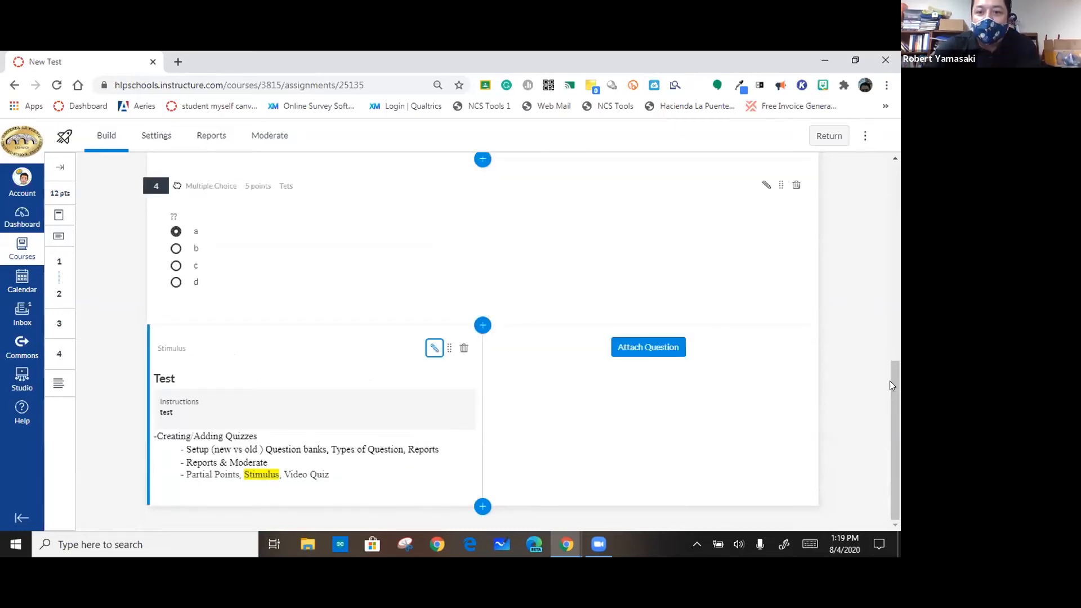
- Show the question types that can be attached to the stimulus
drag(894, 406, 655, 351)
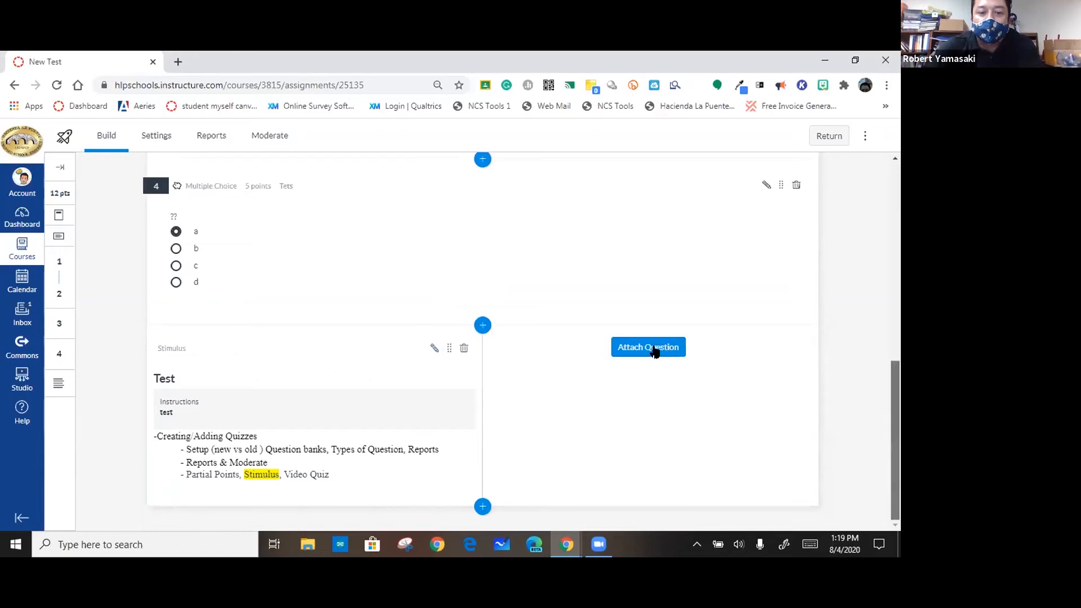
click(654, 352)
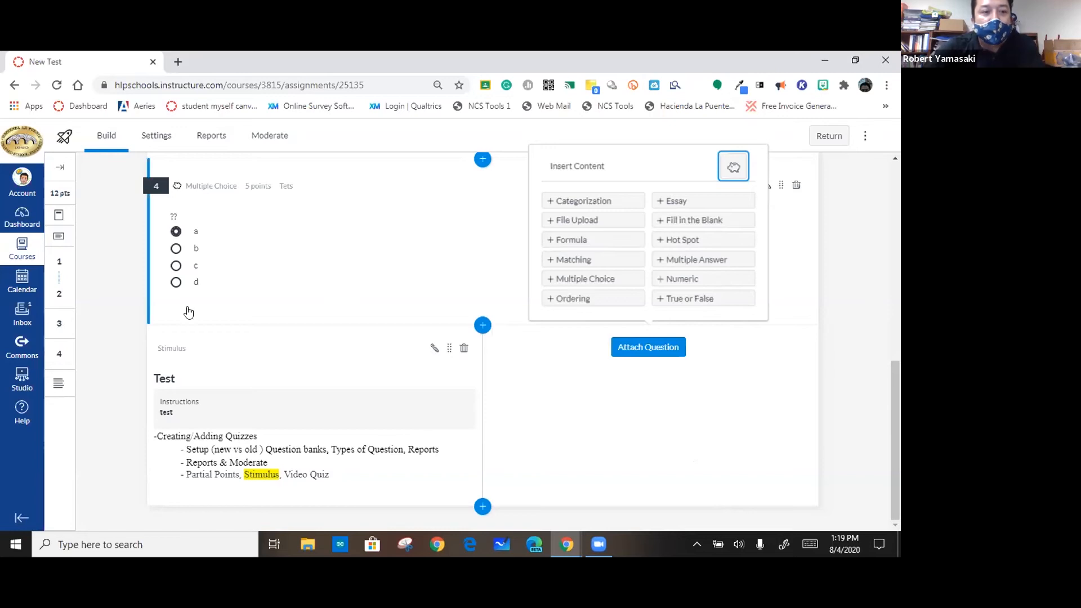
- Go to the Studio media library and look at the file upload and YouTube options for adding media
click(30, 381)
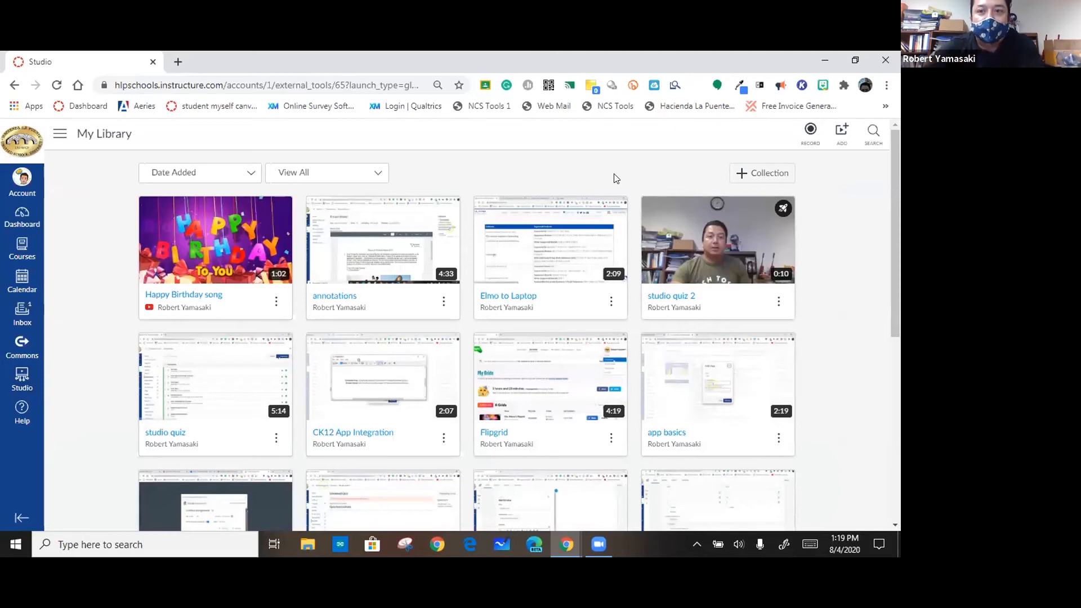
click(842, 135)
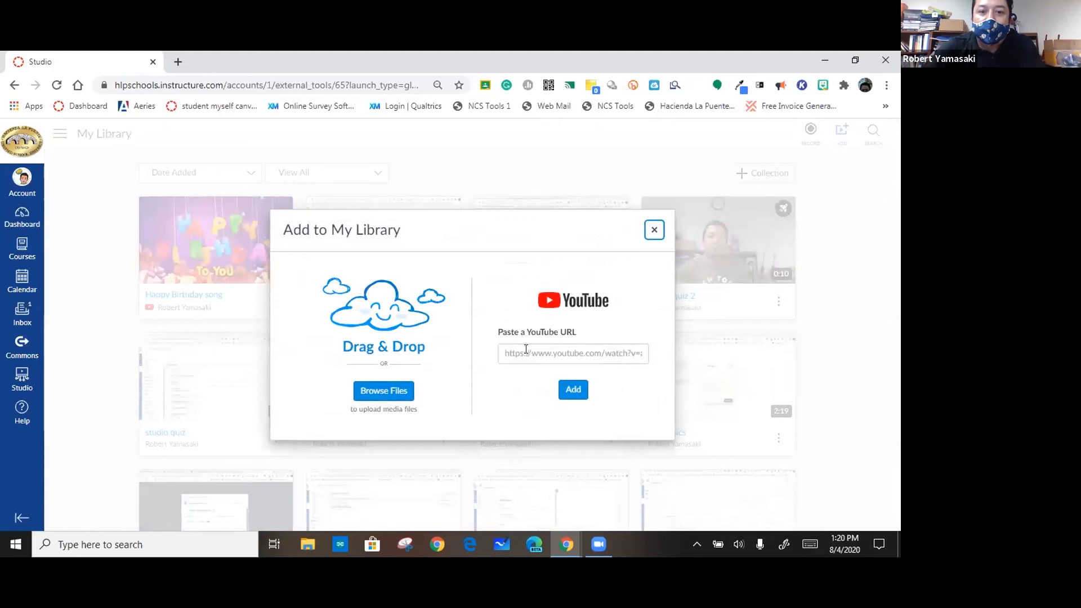
click(652, 235)
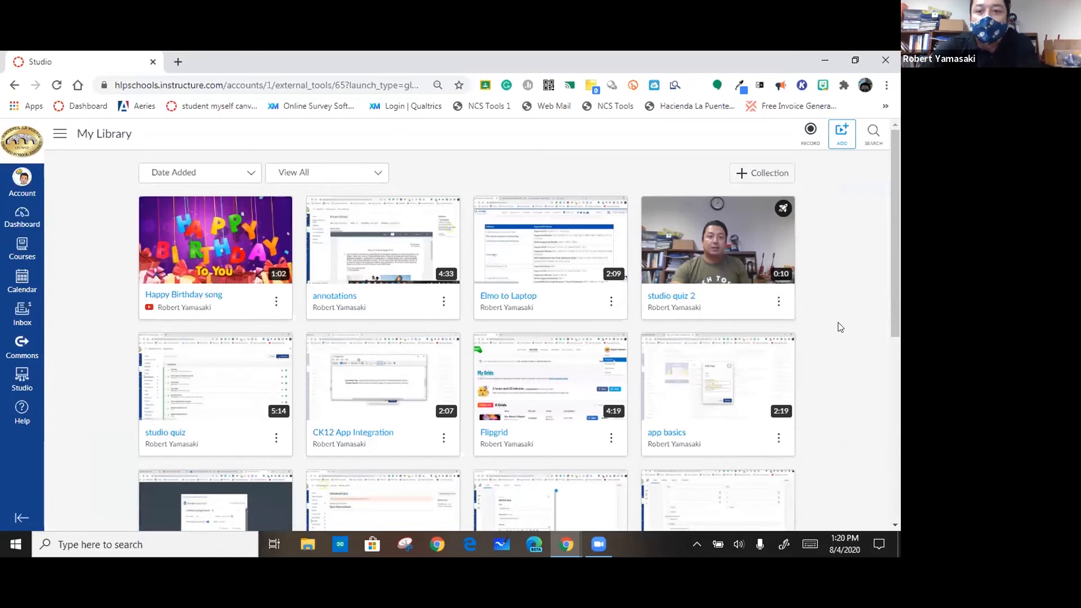
- Create a video quiz titled "test 3" from the "studio quiz 2" video
click(778, 303)
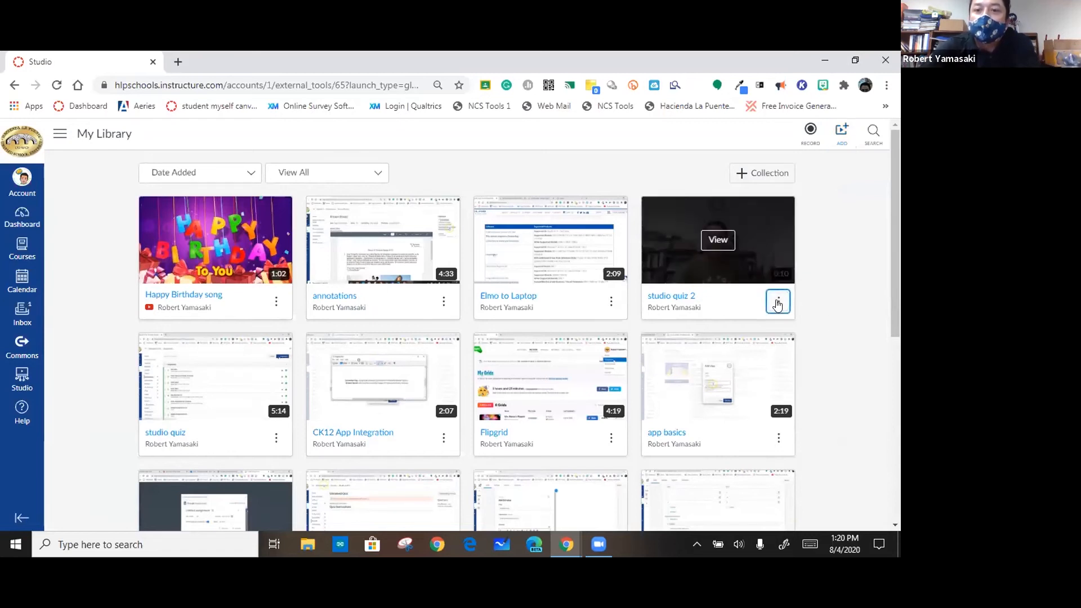
click(750, 202)
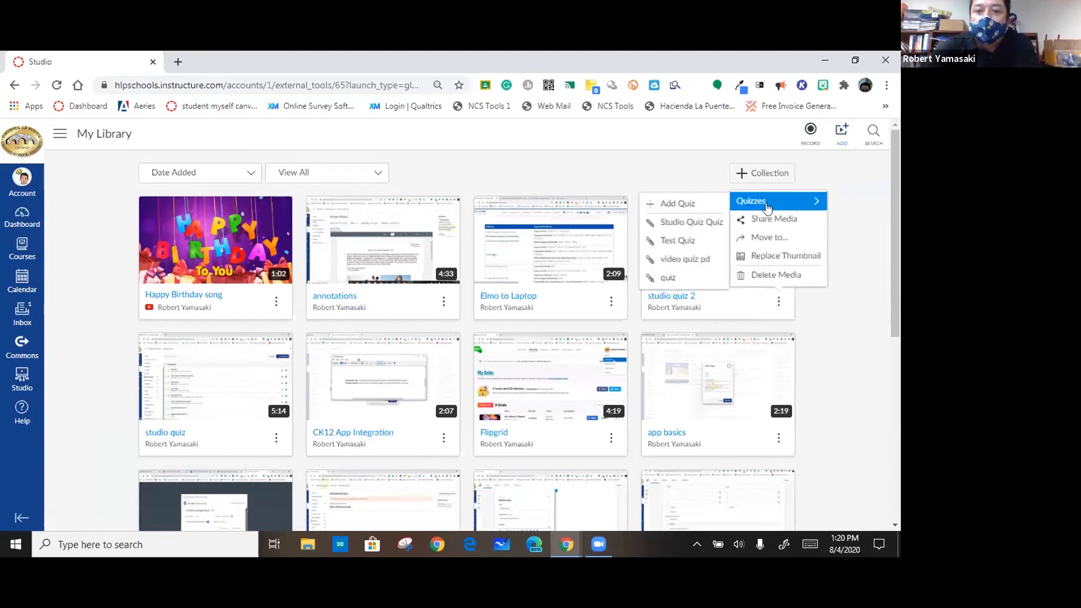
click(757, 203)
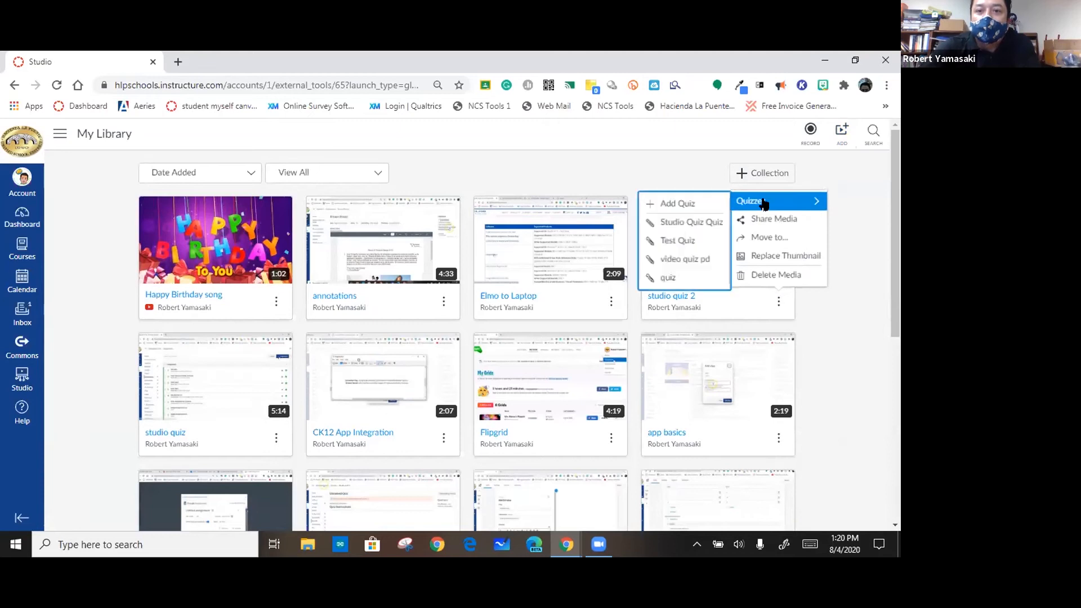
click(674, 206)
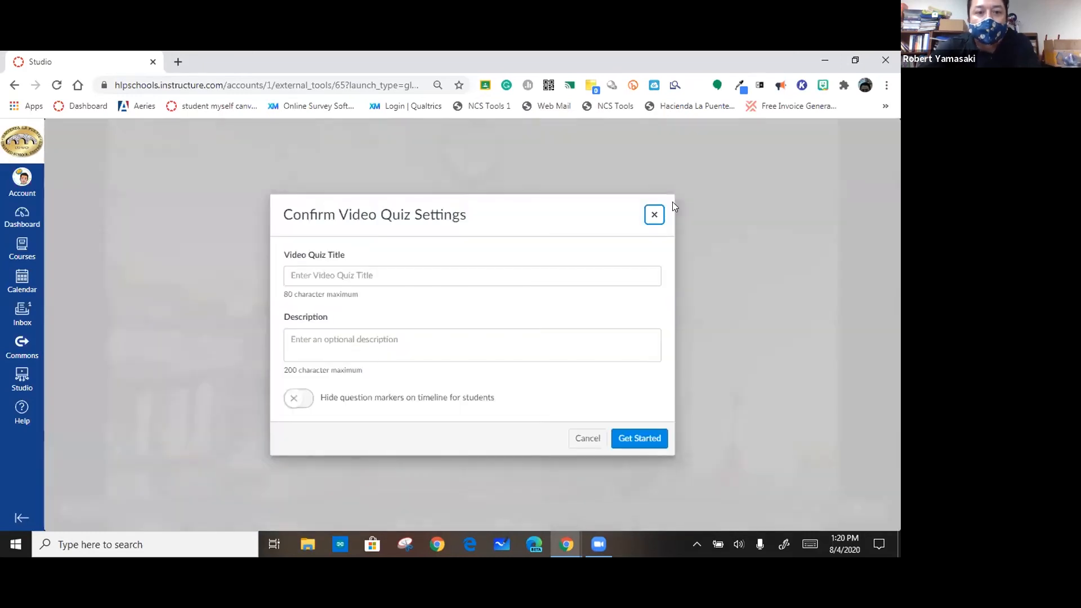
click(425, 276)
text(test 3)
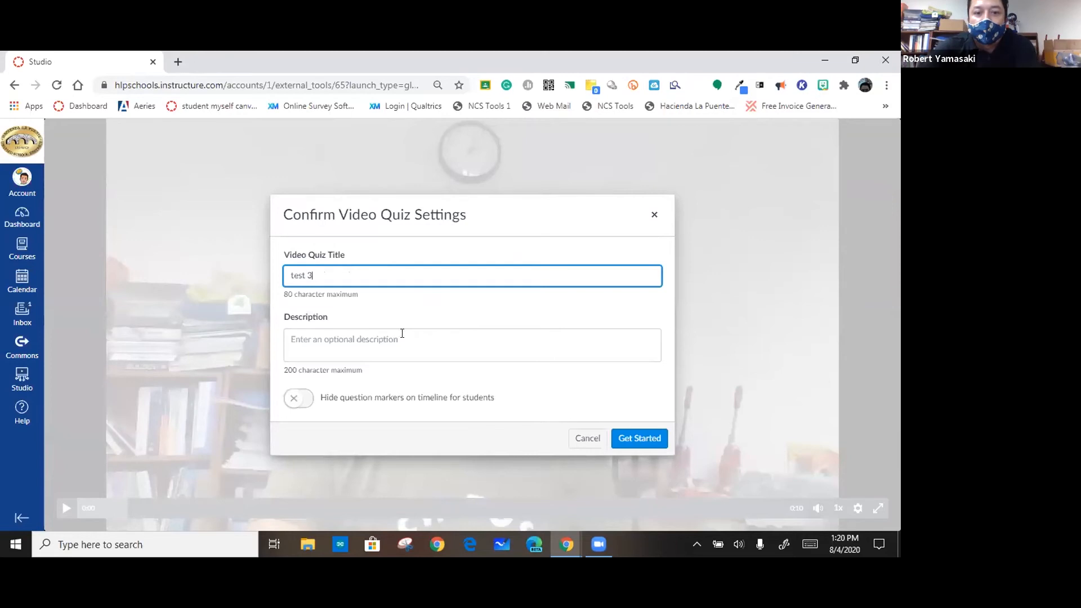
click(640, 440)
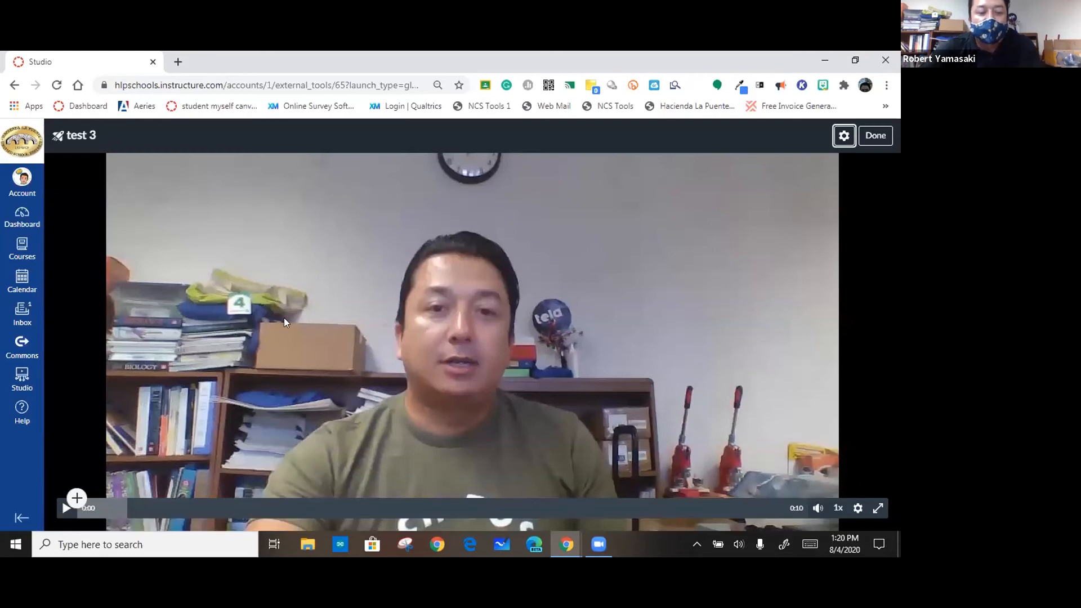
- Add a True or False question at 0:04 in the video with the stem "Hi" and True as the correct answer, and save it
click(65, 509)
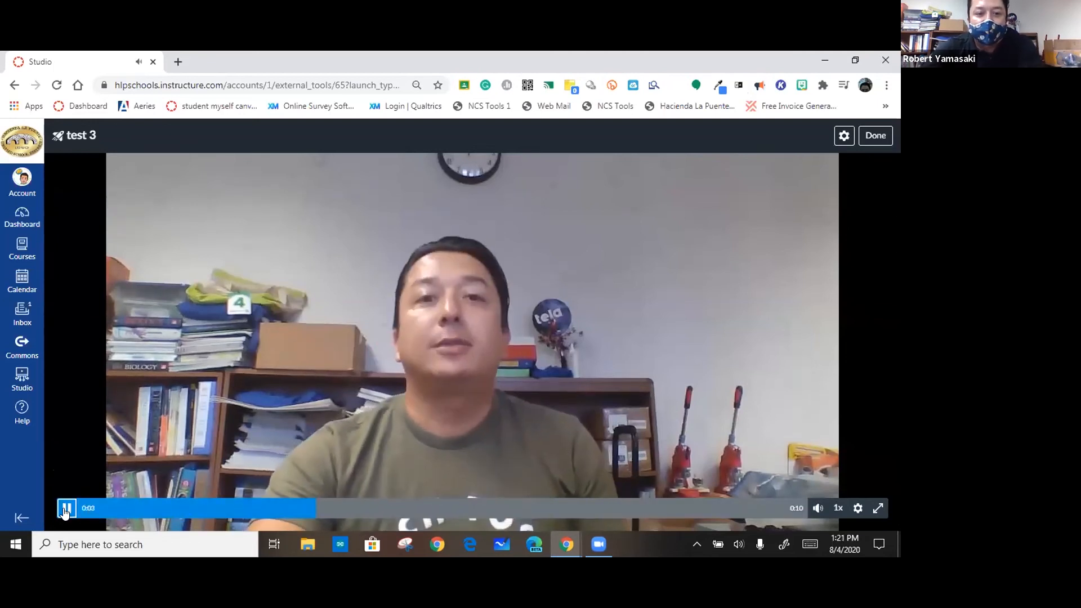
click(66, 508)
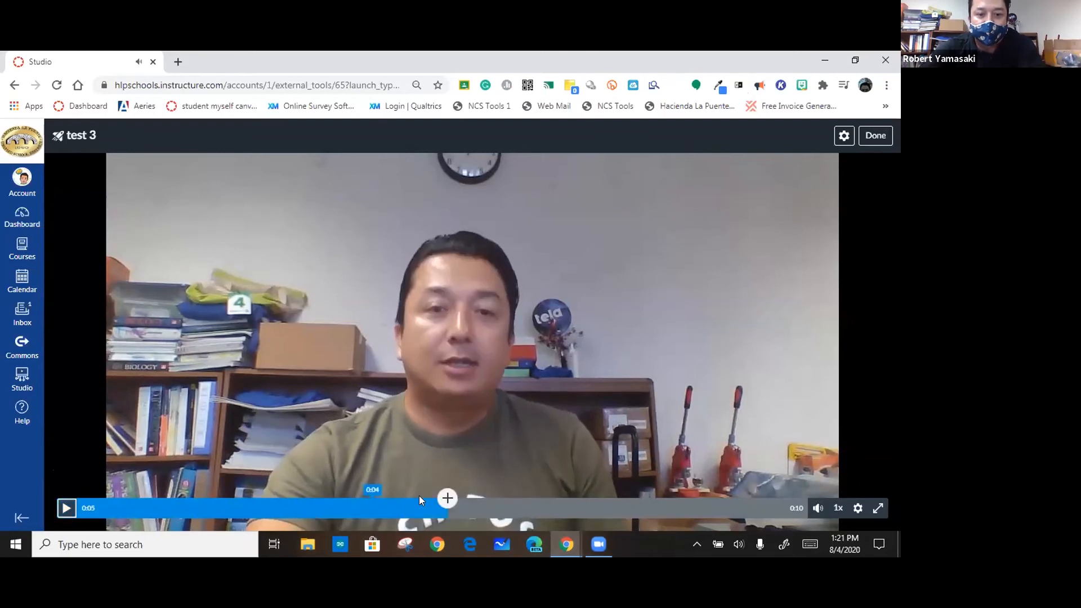
click(446, 498)
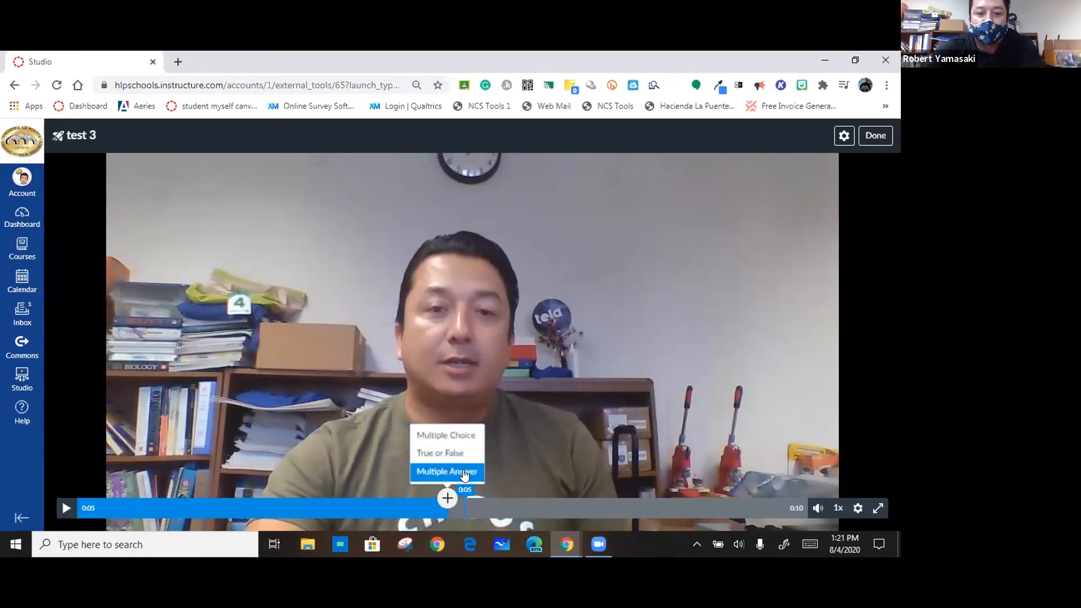
click(458, 453)
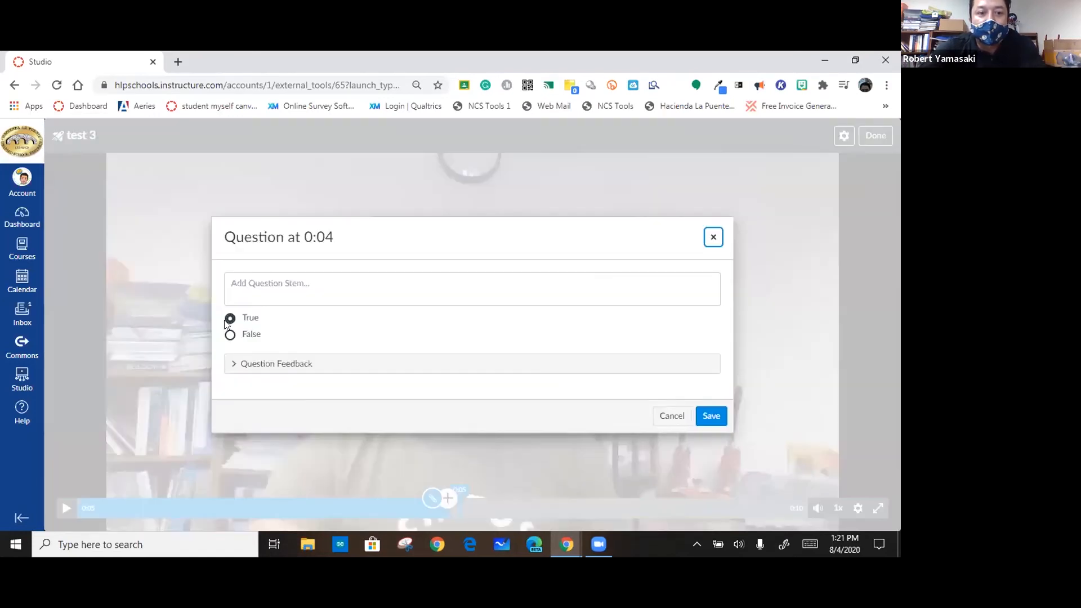
click(275, 283)
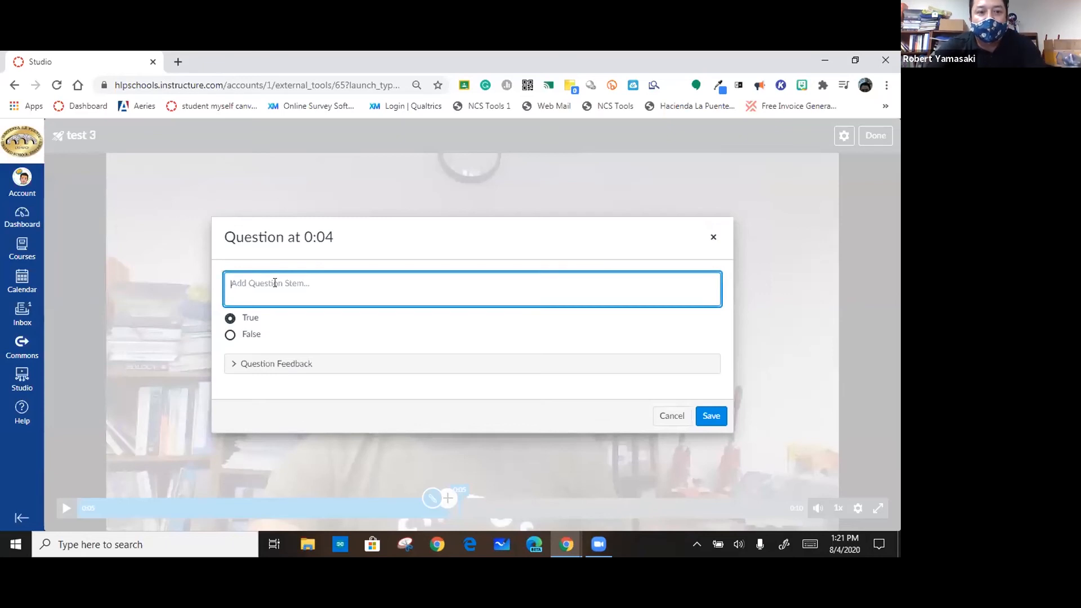
text(Hi)
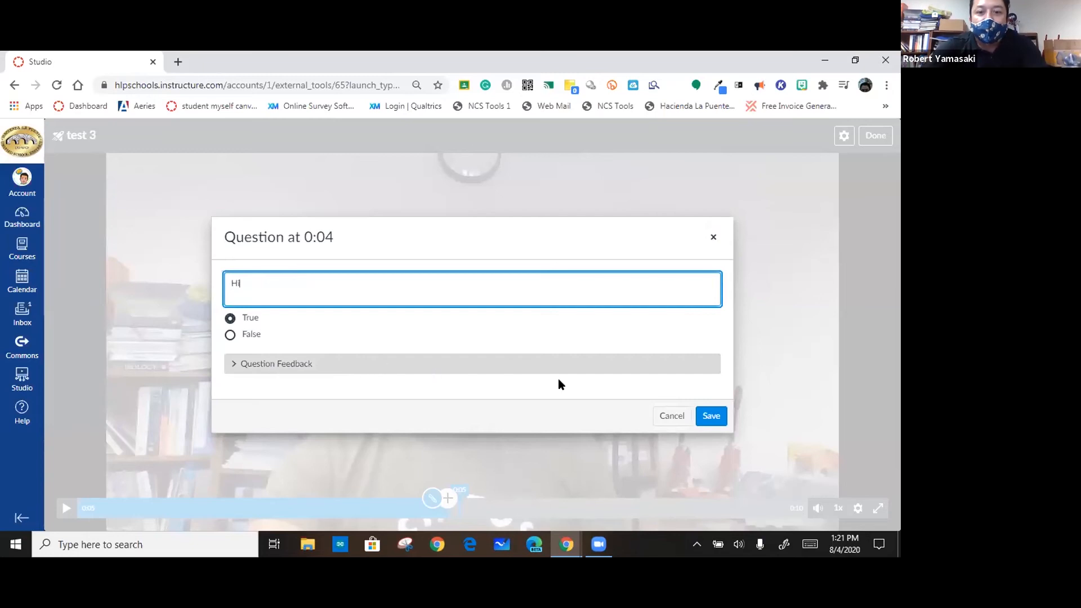
click(713, 417)
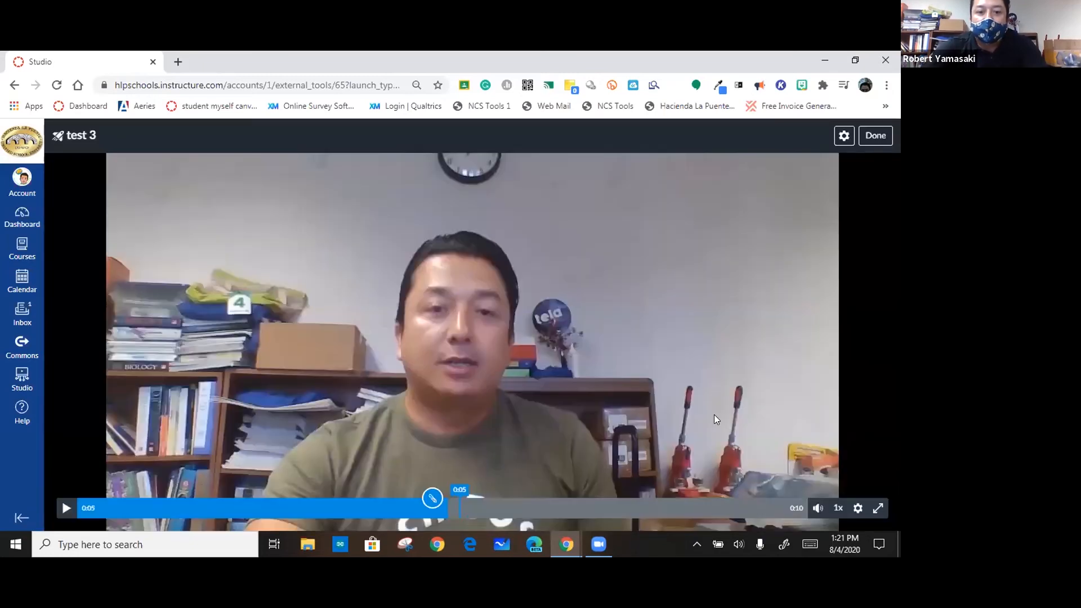
- Play the video on to about 0:07 and finish editing the video quiz
click(62, 510)
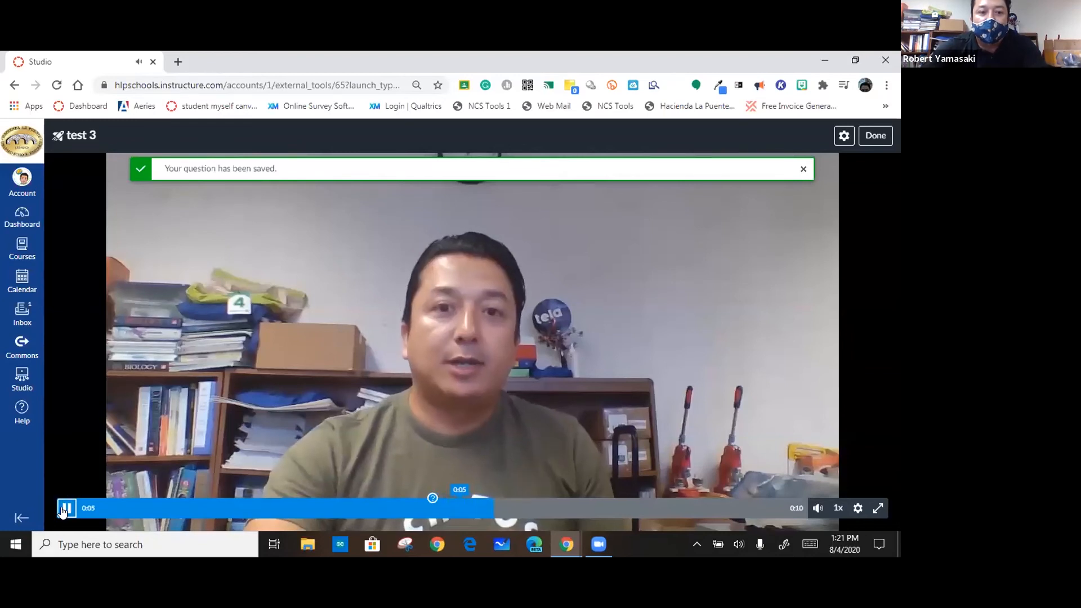
click(62, 510)
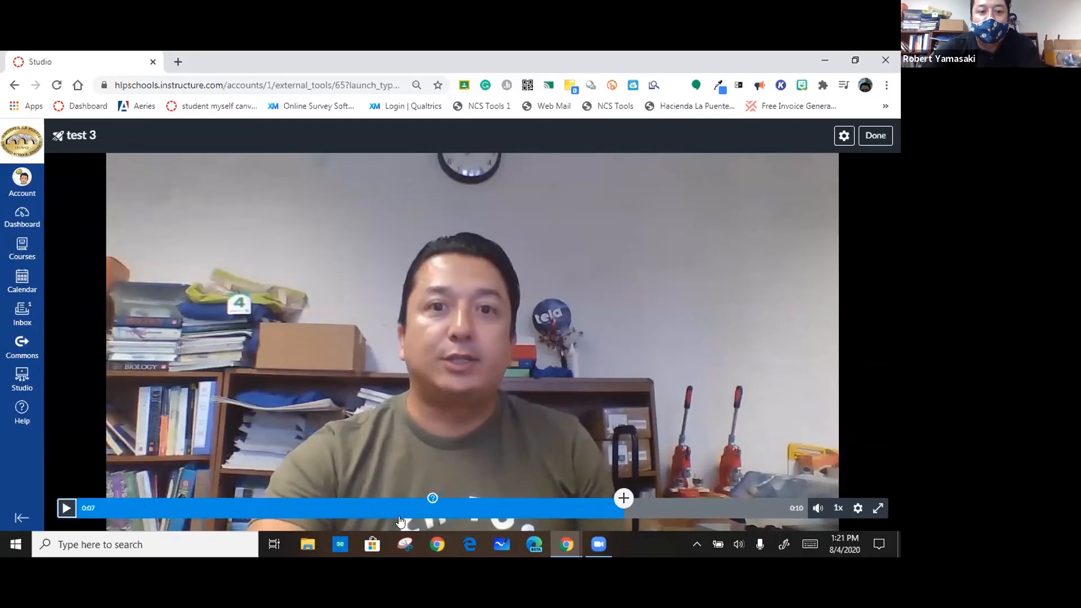
click(876, 137)
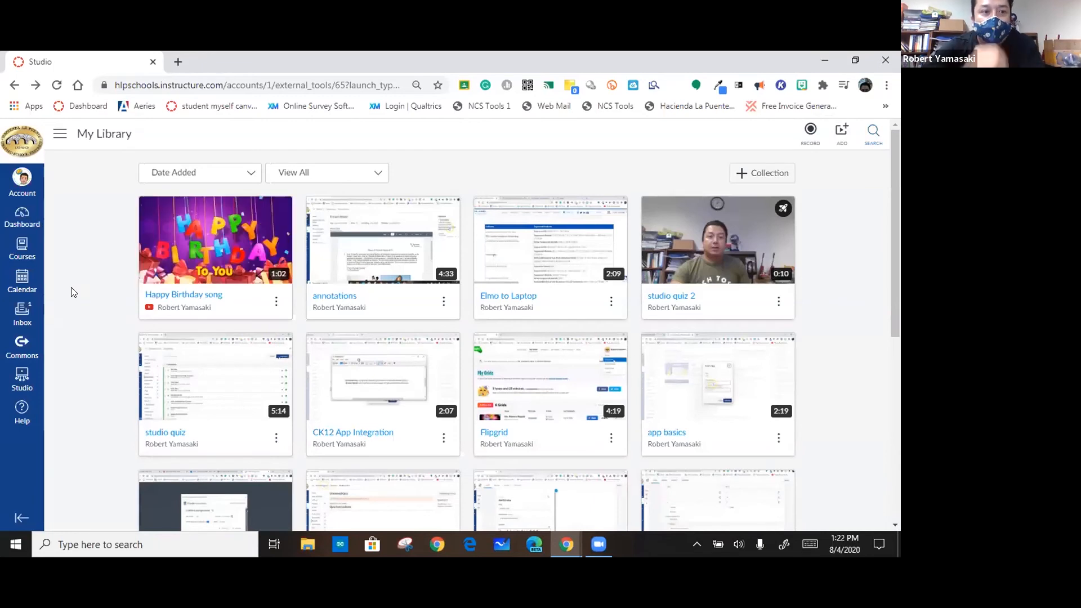
- Start a new assignment in the Sandbox 2 course
click(24, 248)
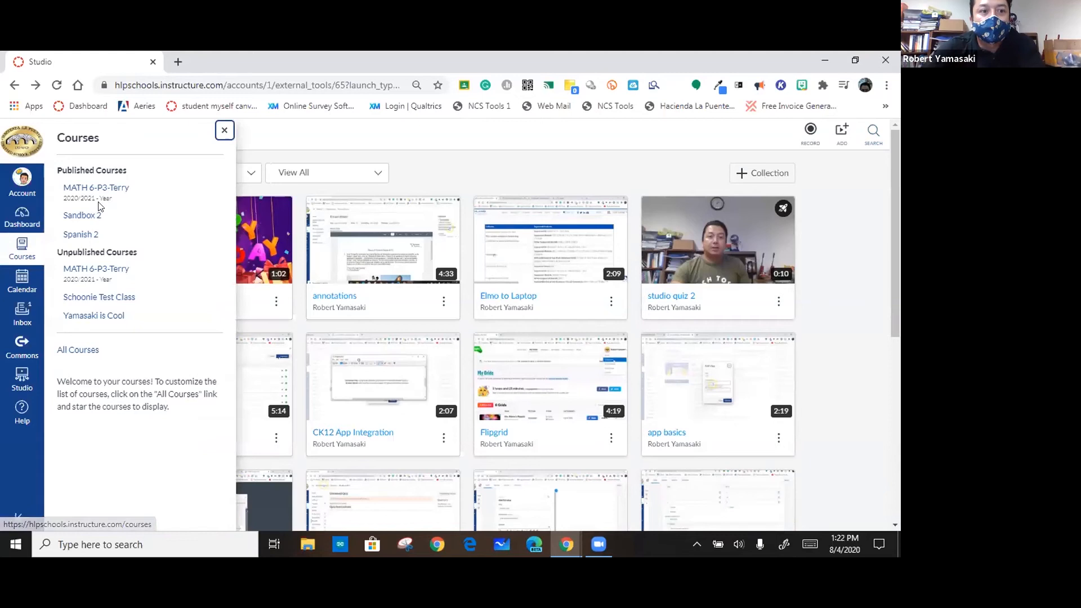
click(82, 217)
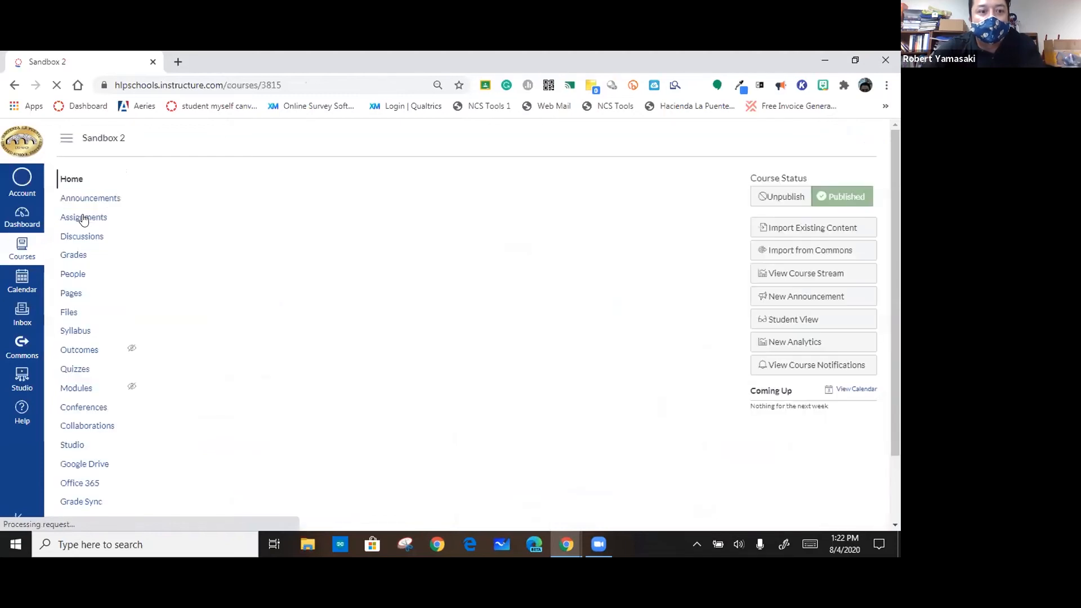
click(80, 220)
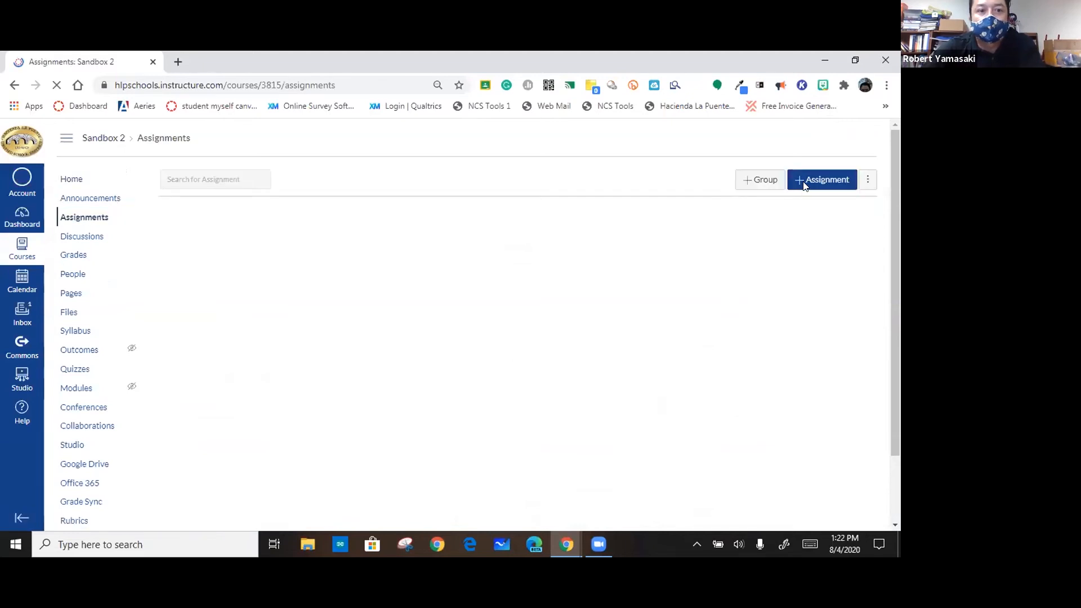
click(800, 184)
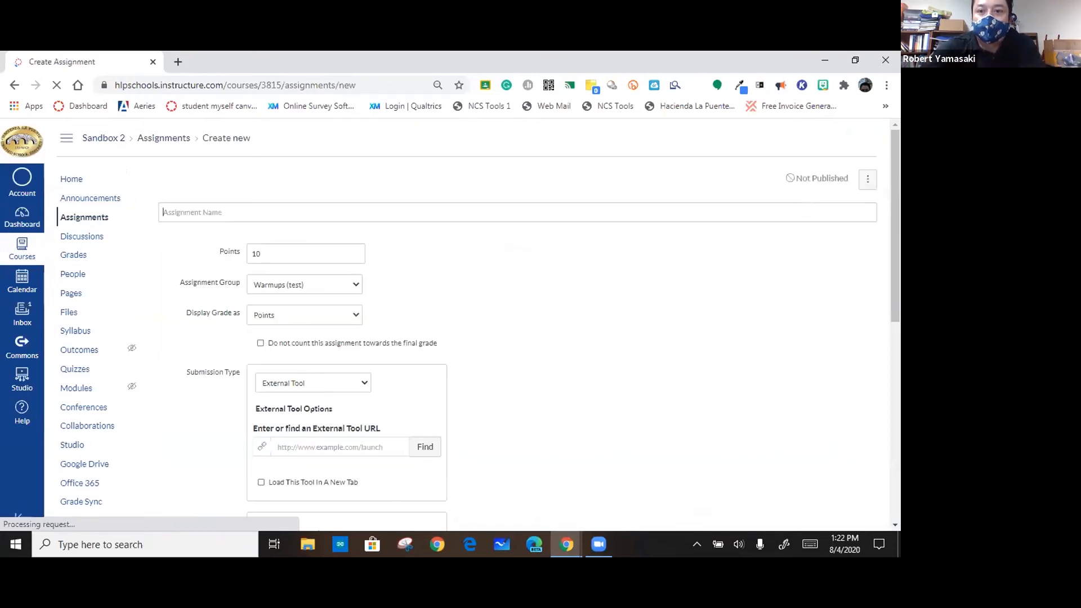
- Find the external tool for the assignment's submission and choose Studio
scroll(426, 388, down, 1)
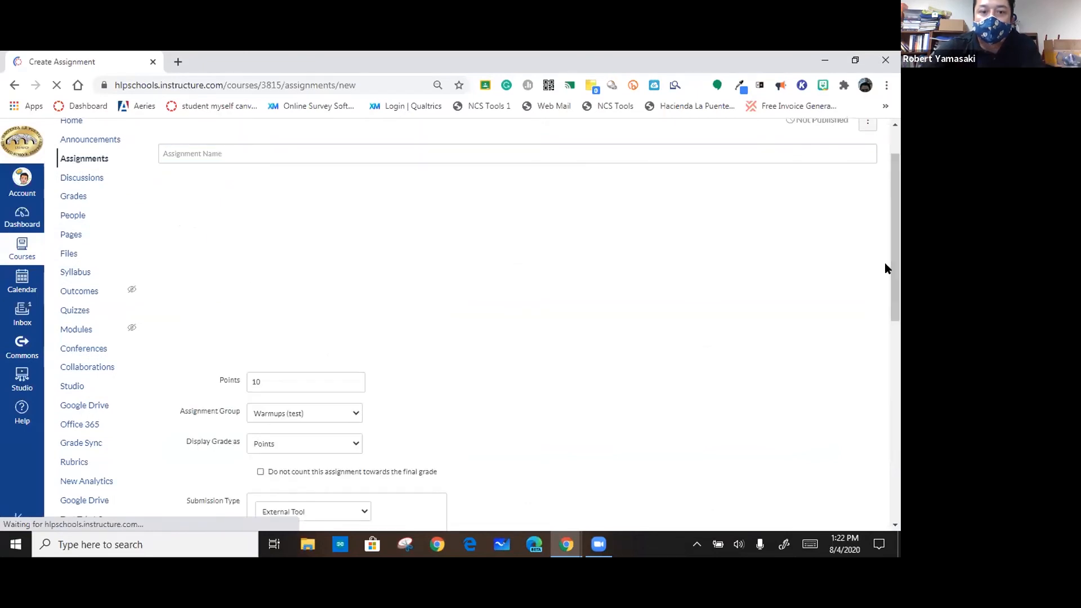
scroll(428, 396, down, 3)
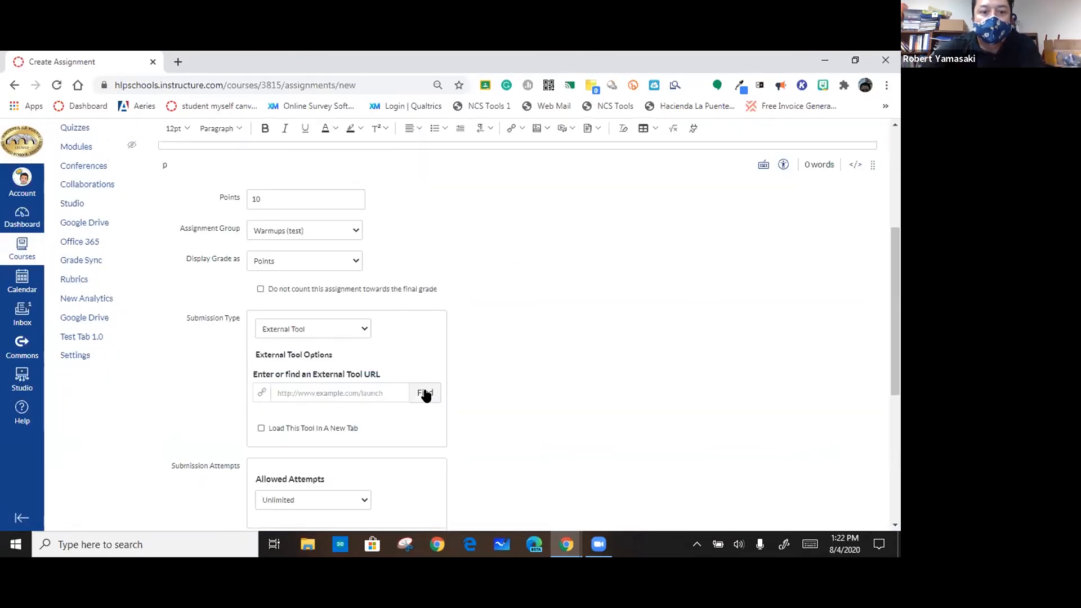
click(425, 394)
drag(514, 315, 513, 398)
scroll(406, 371, down, 2)
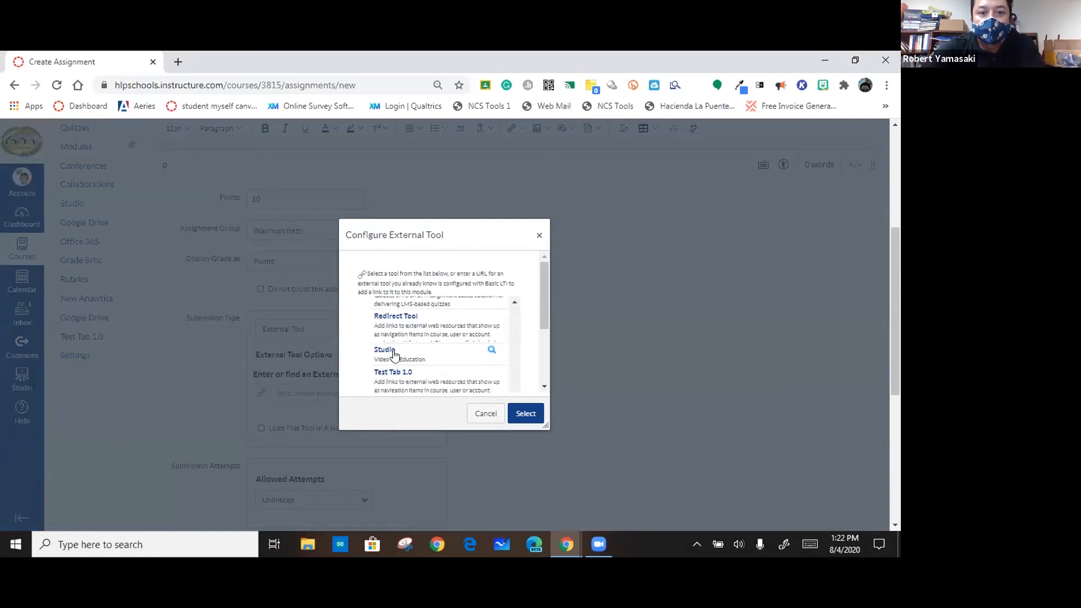
click(394, 352)
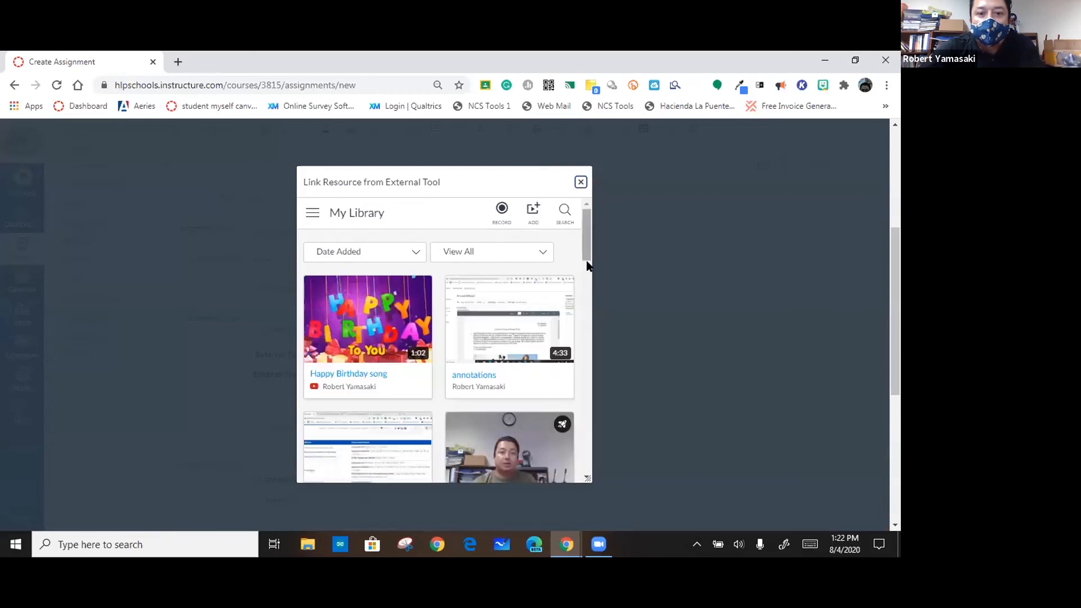
- Embed the "studio quiz 2" video as a video quiz using "Test Quiz" and confirm the external tool selection
scroll(534, 313, down, 2)
mouse_move(533, 323)
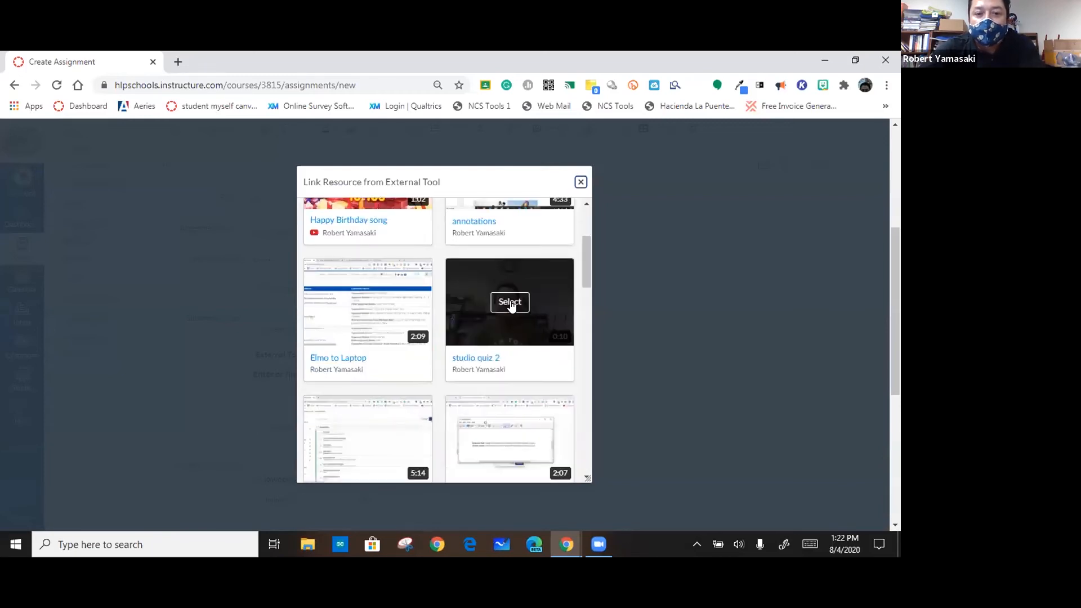
click(511, 310)
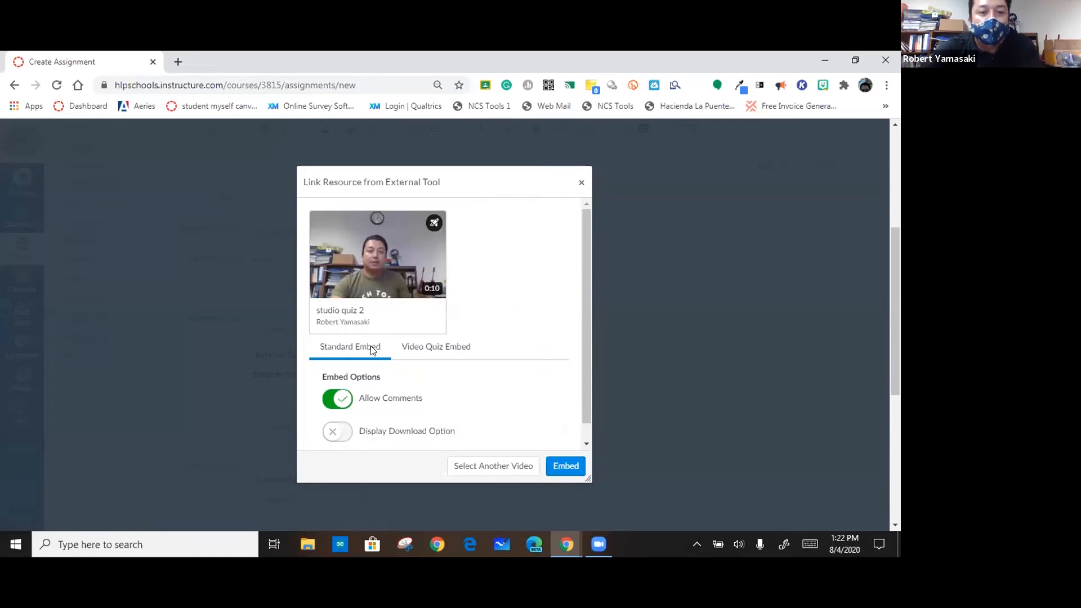
click(425, 350)
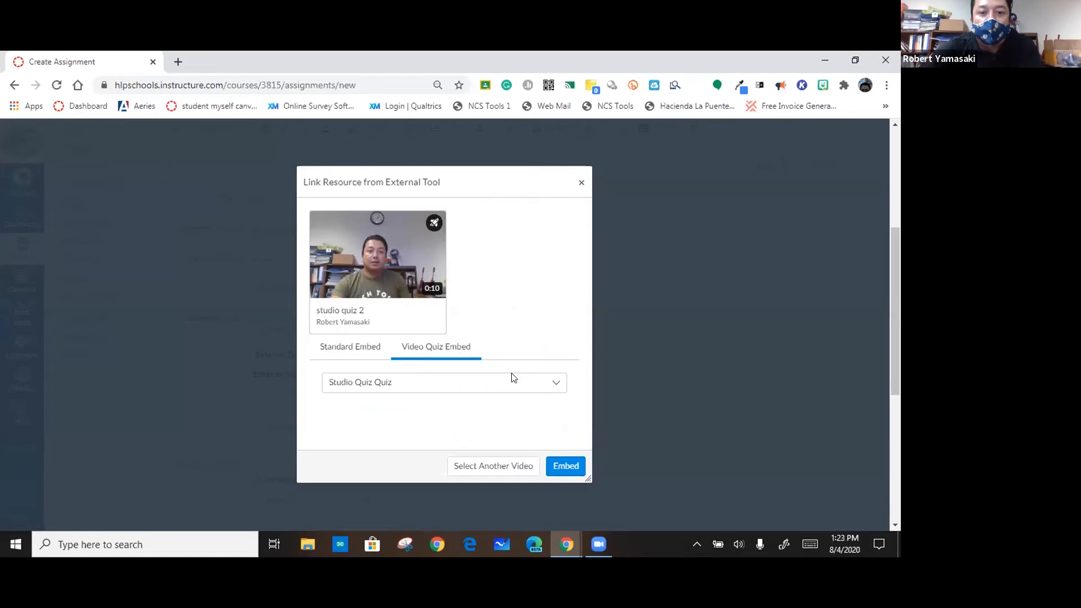
click(554, 386)
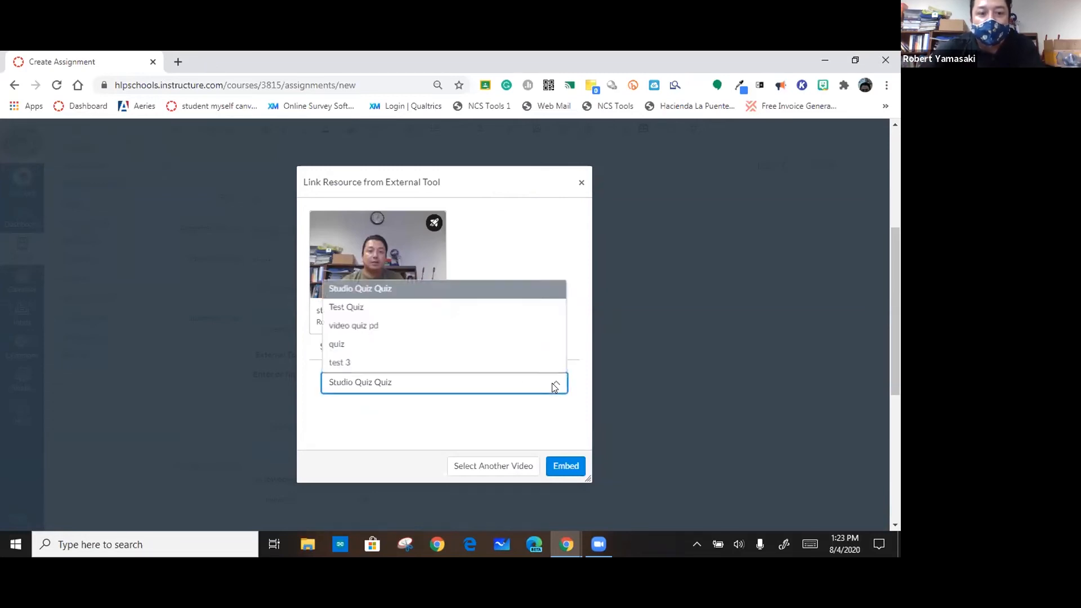
click(396, 309)
click(565, 466)
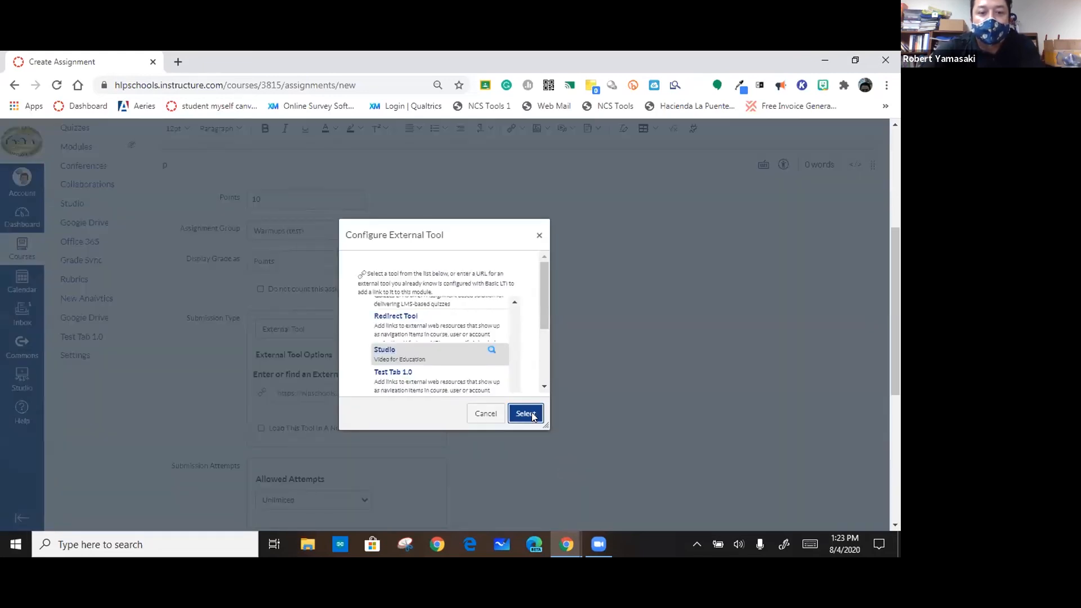
click(526, 414)
drag(895, 276, 893, 435)
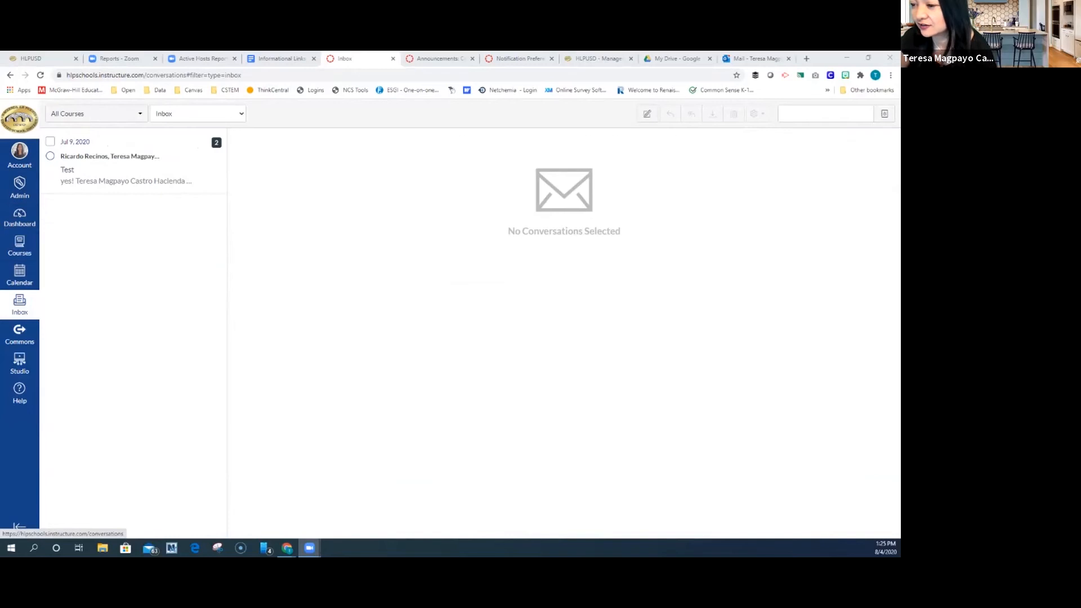
- Compose a new message in the Inbox and set its course to the favorite course Spanish 2
click(19, 305)
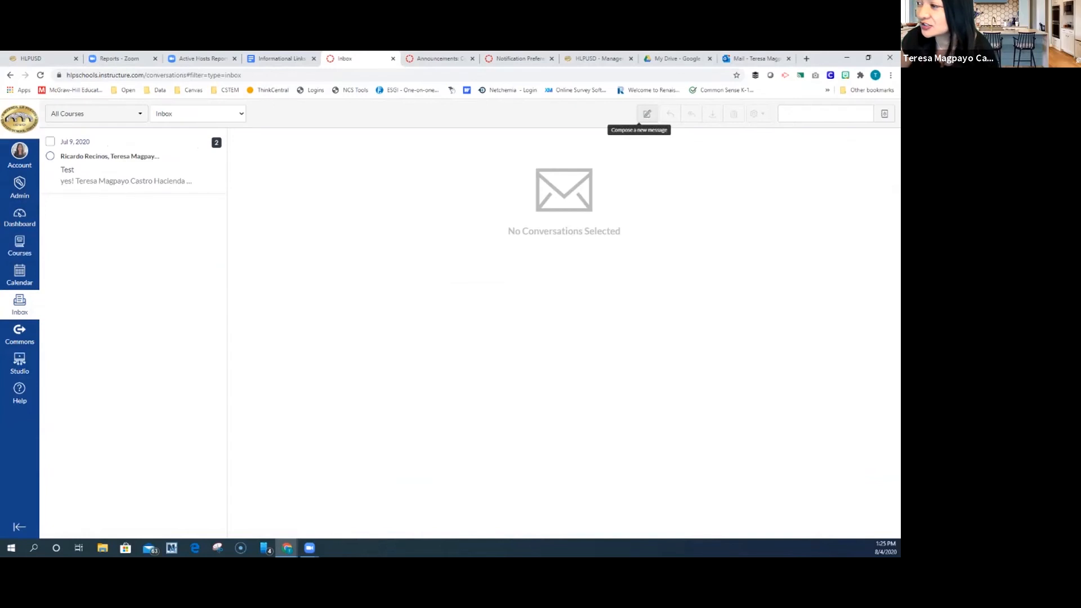
click(647, 114)
click(371, 230)
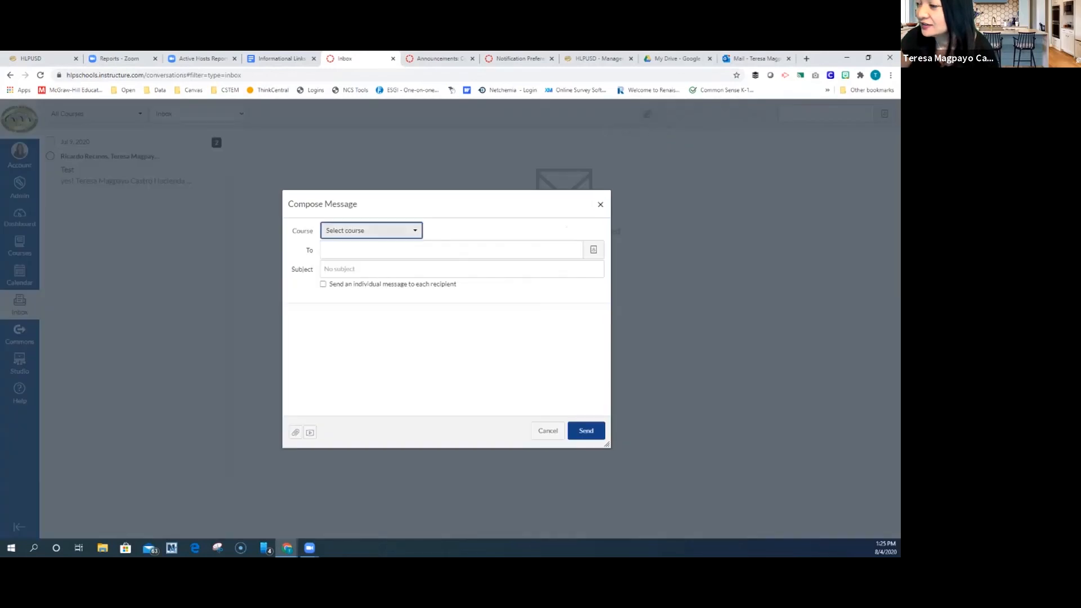
mouse_move(372, 270)
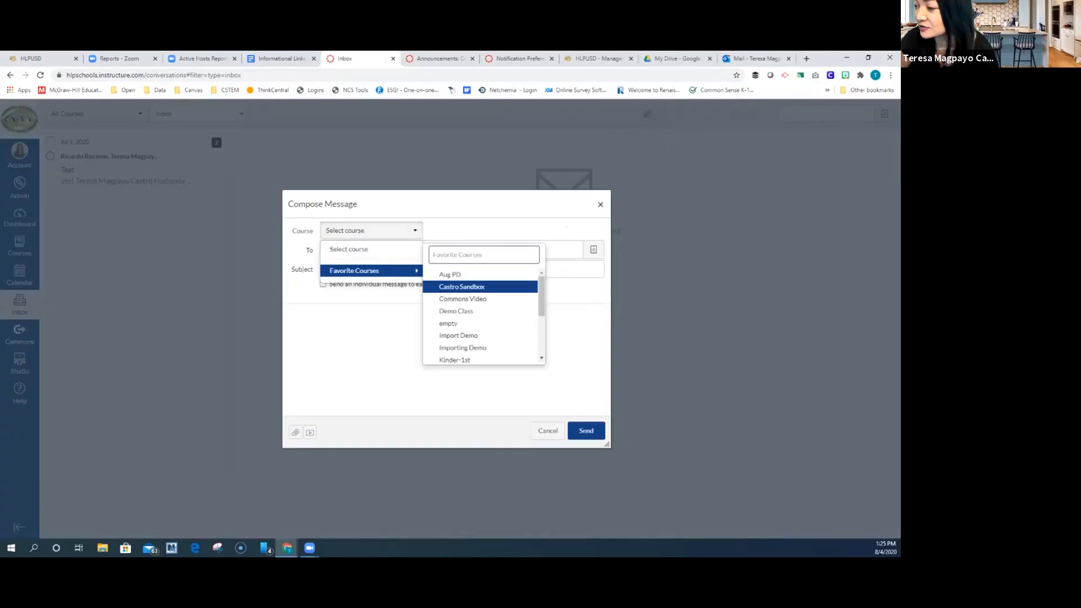
scroll(483, 311, down, 1)
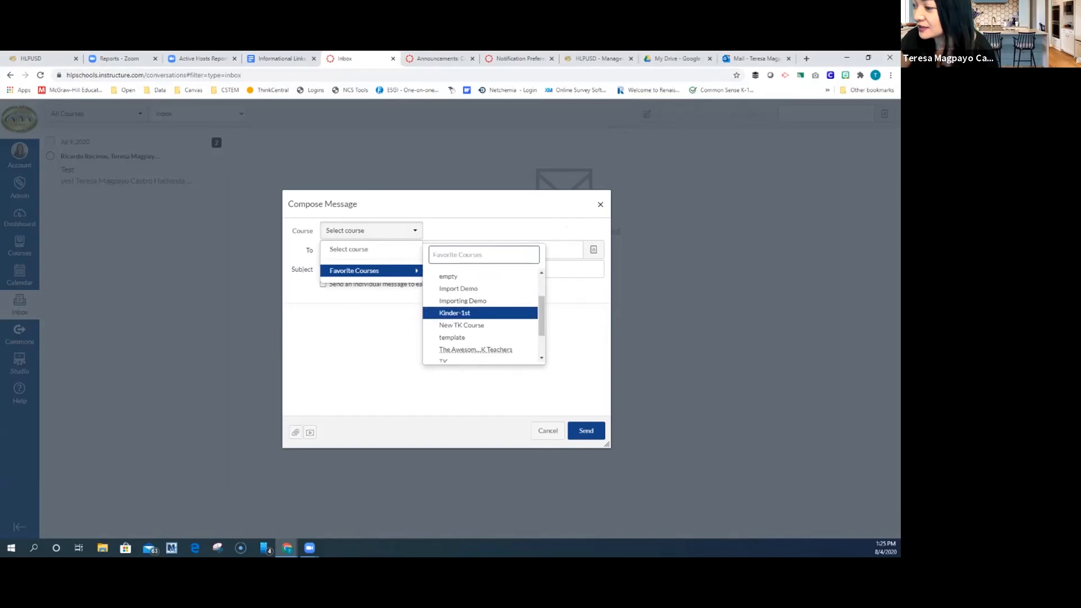
scroll(484, 311, down, 2)
click(450, 355)
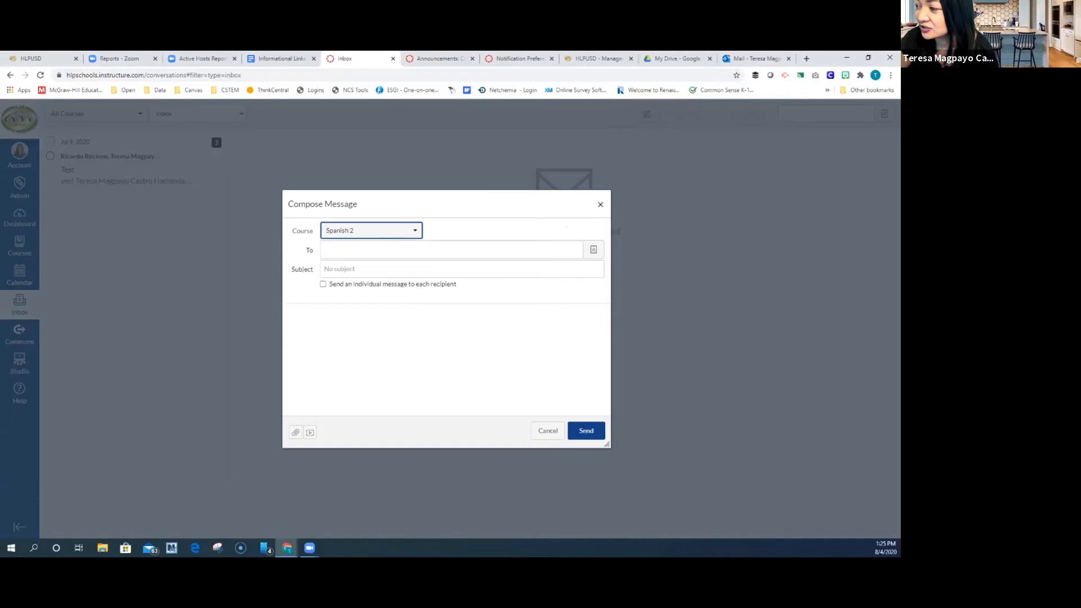
- Look through the recipient groups and add the individual teacher from the Teachers group as the message's recipient
click(457, 251)
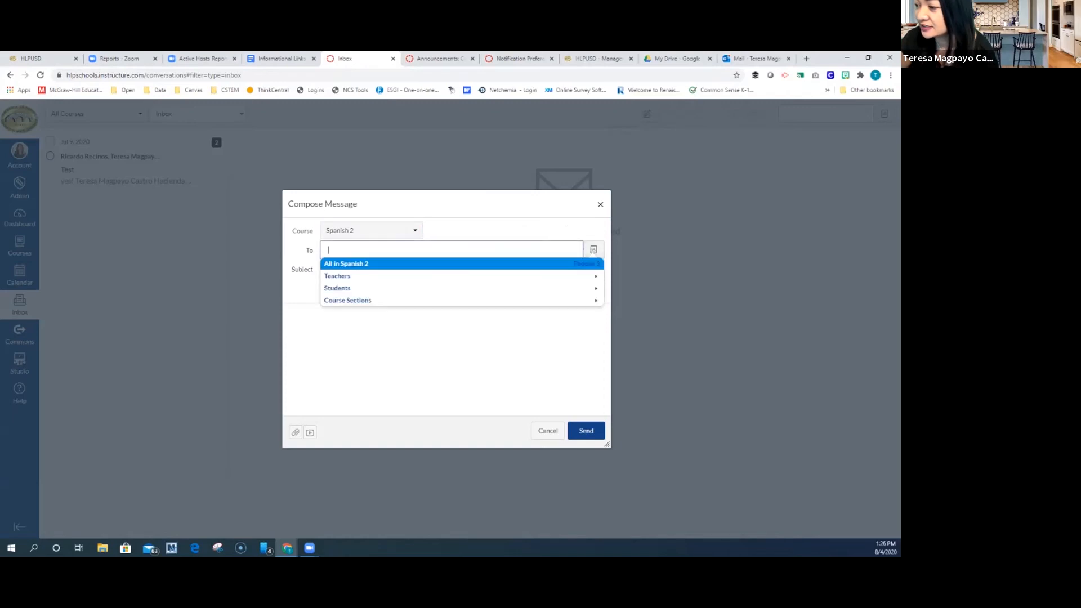
key(Down)
key(Down)
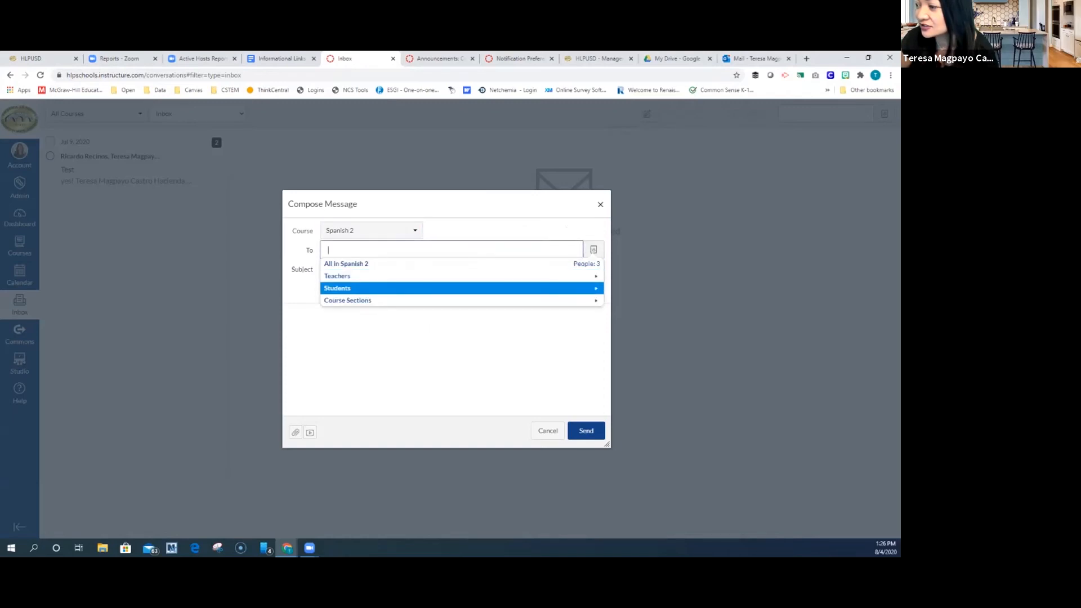
key(Down)
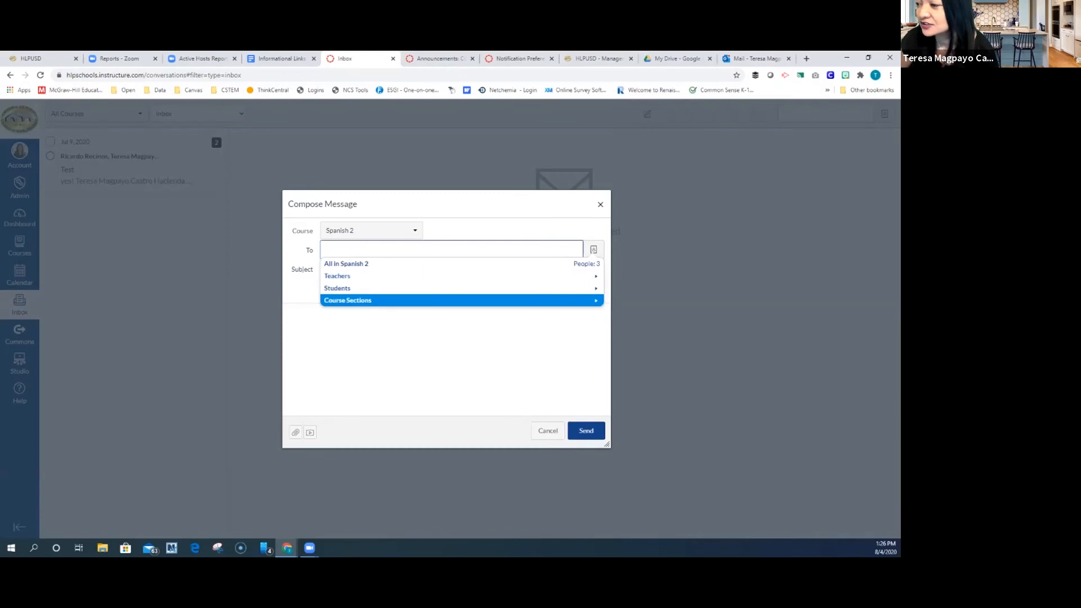
key(Up)
key(Up)
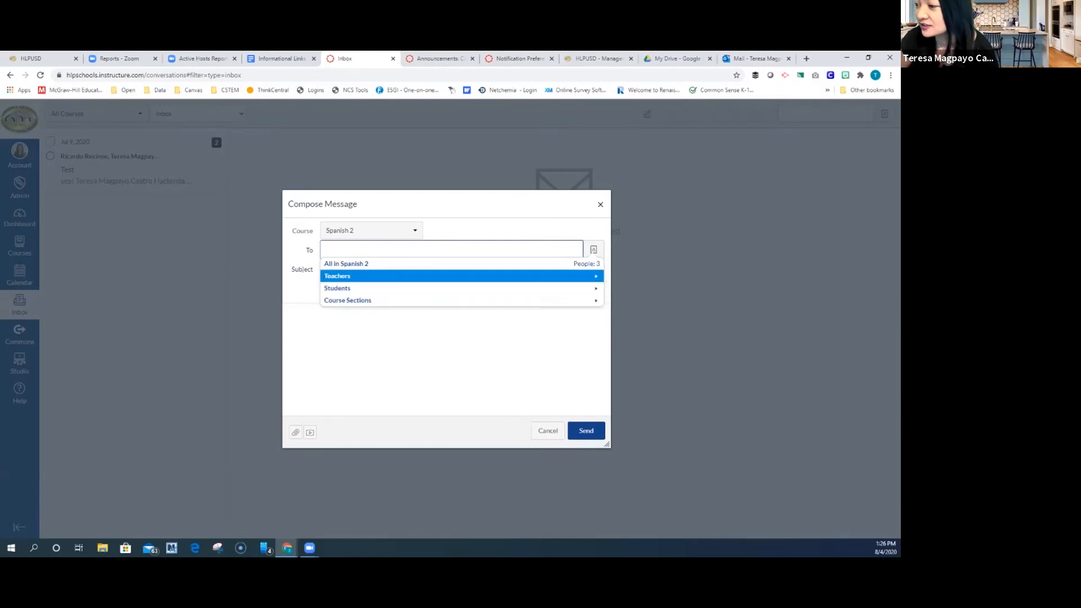
key(Return)
key(Down)
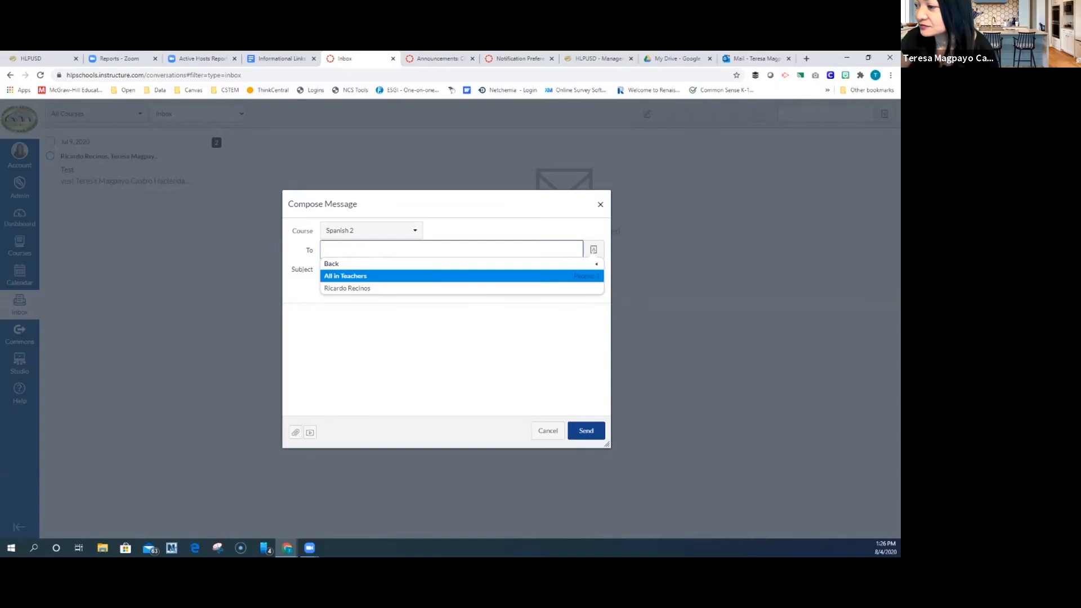
key(Down)
key(Return)
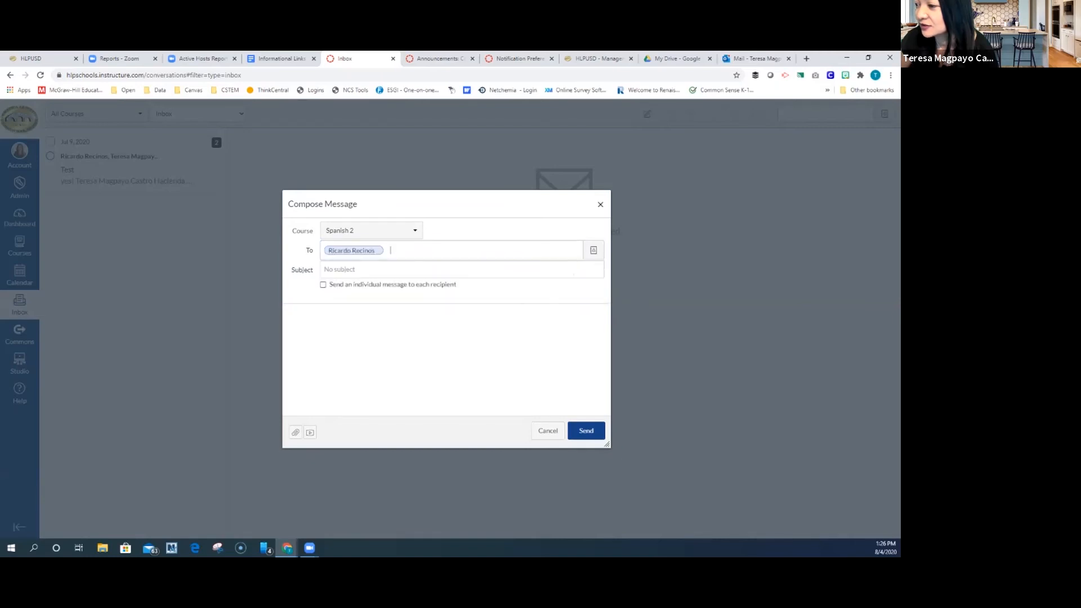
- Give the message the subject "Test" and write "Hi!" as its body
click(349, 270)
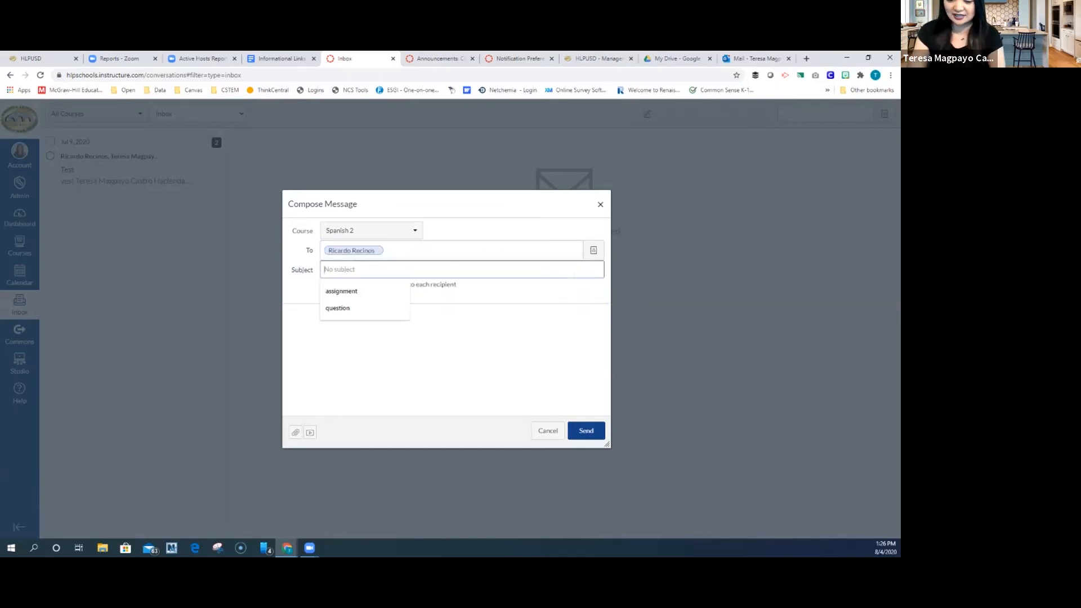
text(Test)
click(291, 312)
text(Hi!)
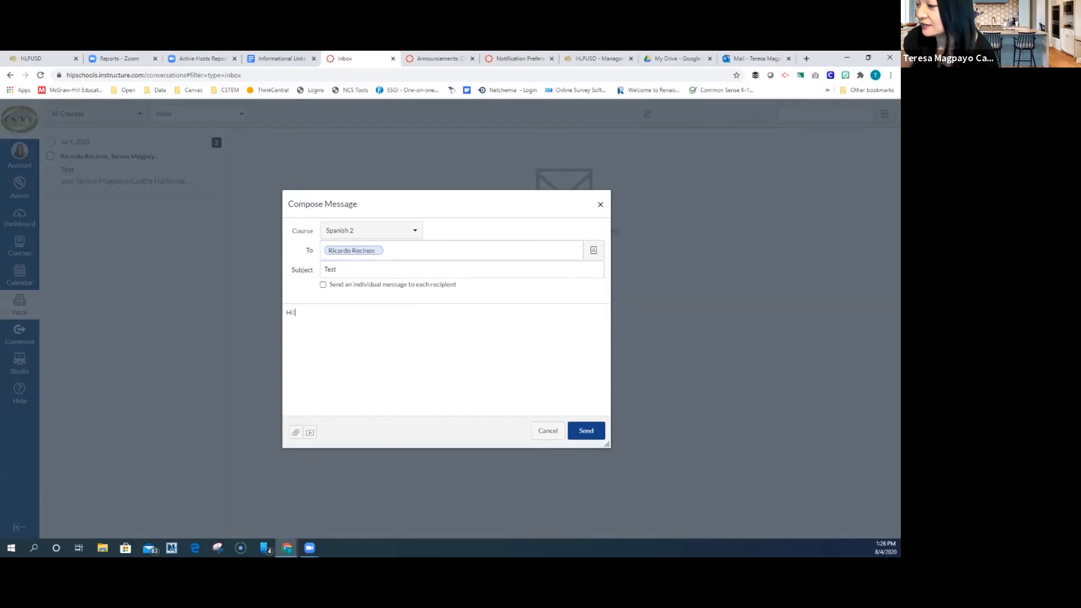
- Preview the file attachment and media recording options without adding anything, and send the message
click(295, 432)
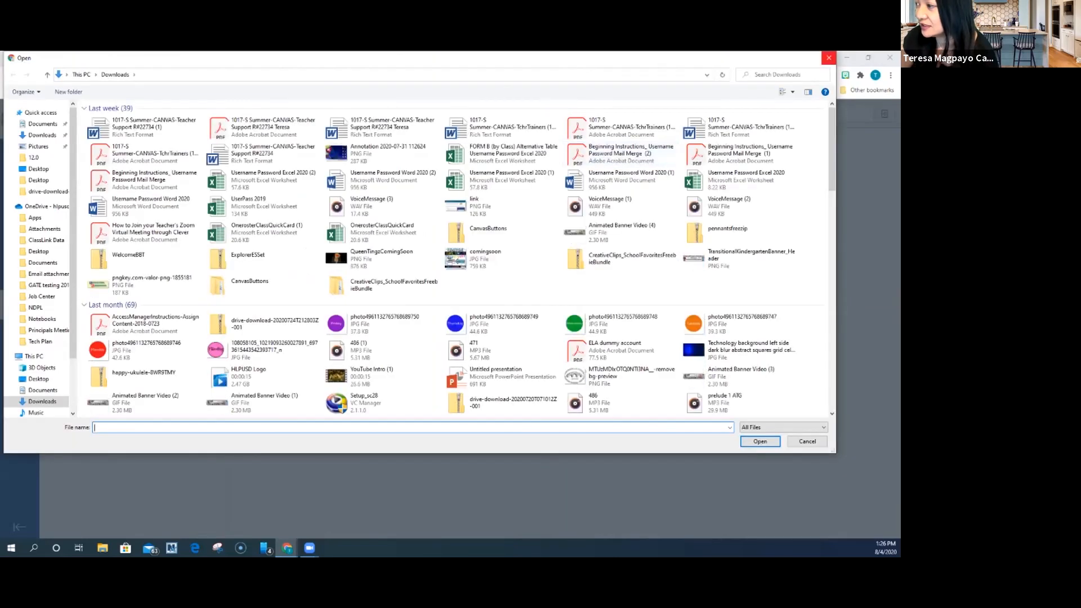
click(829, 57)
click(310, 432)
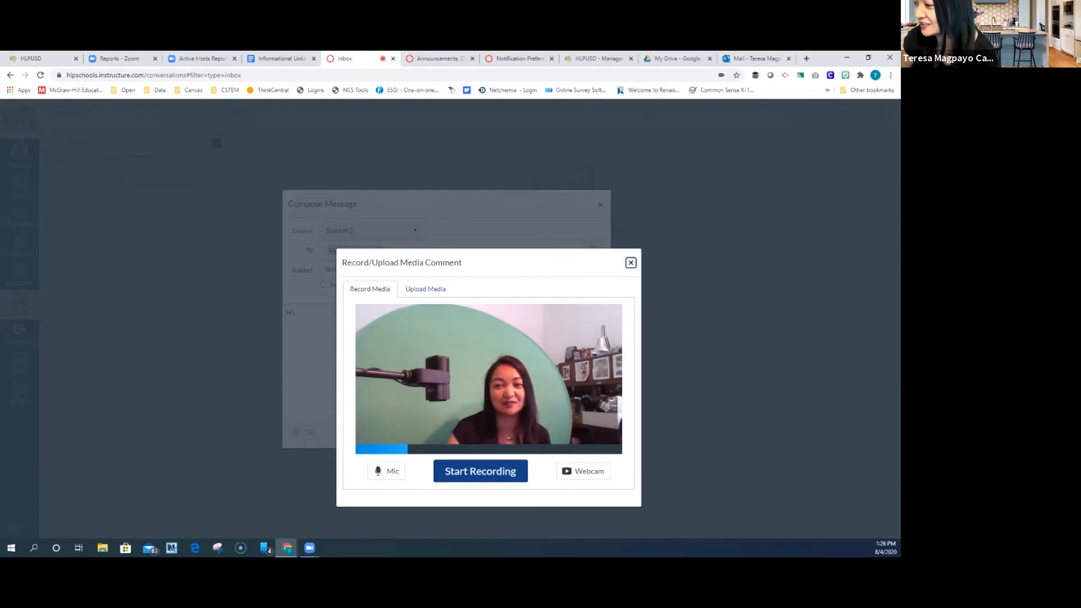
key(Escape)
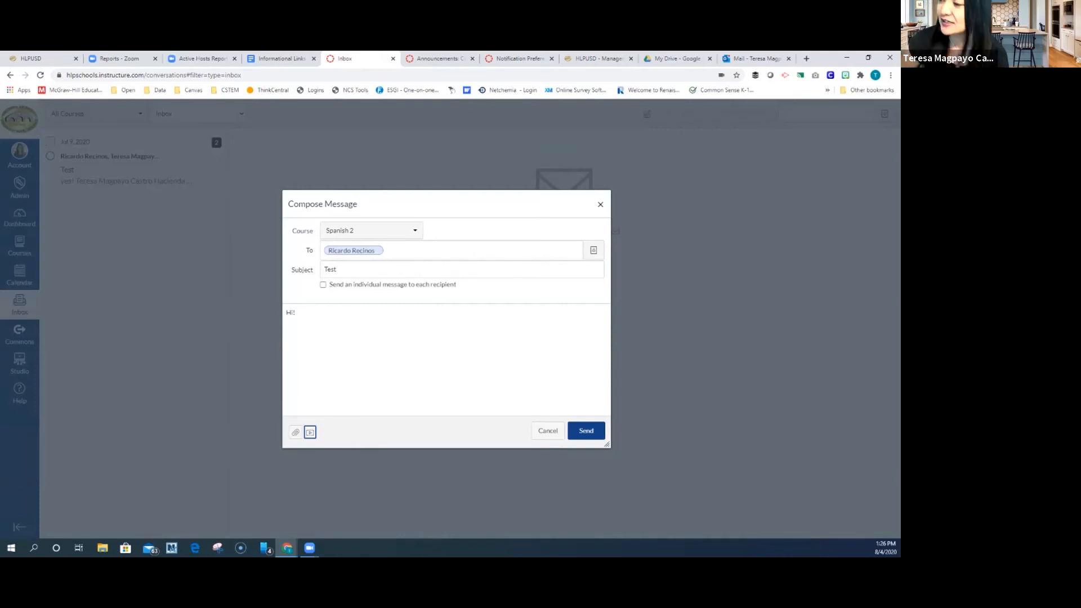
click(586, 431)
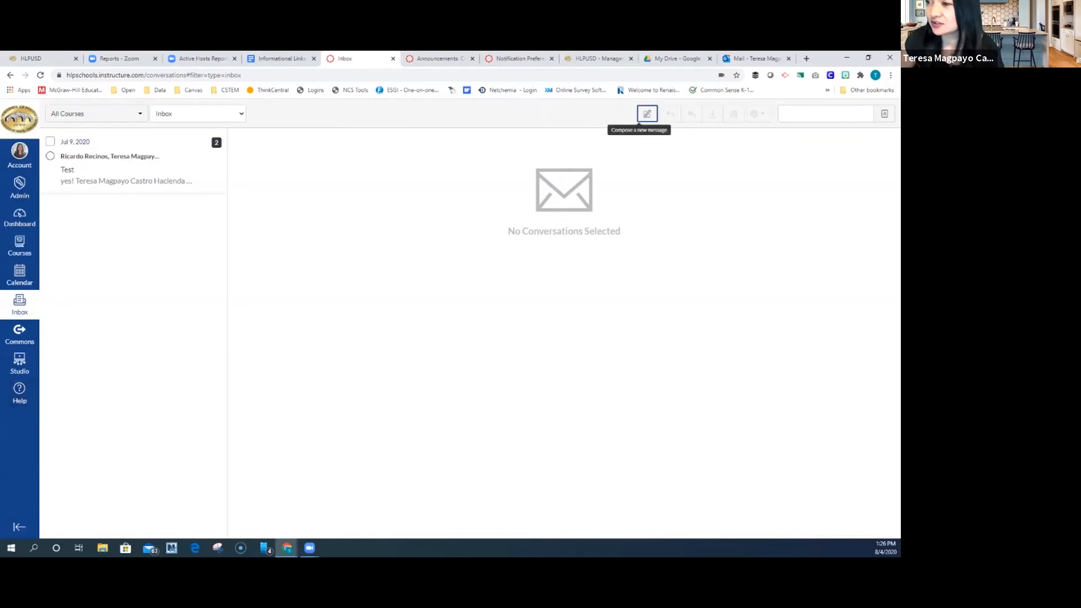
- Try to post a new announcement titled "Welcome!" to all sections of the Commons course
click(439, 58)
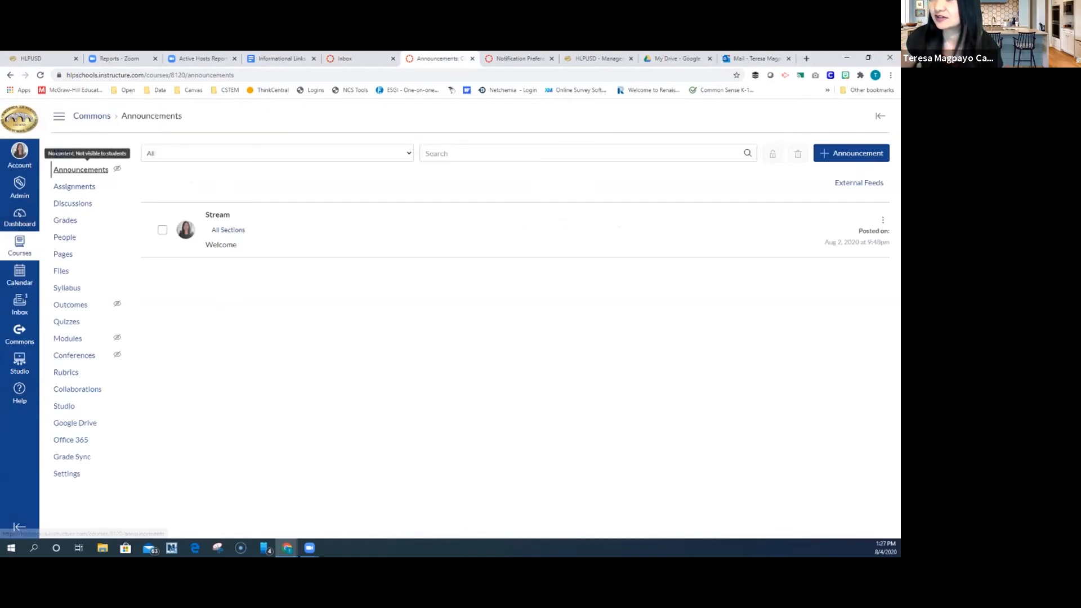
click(81, 169)
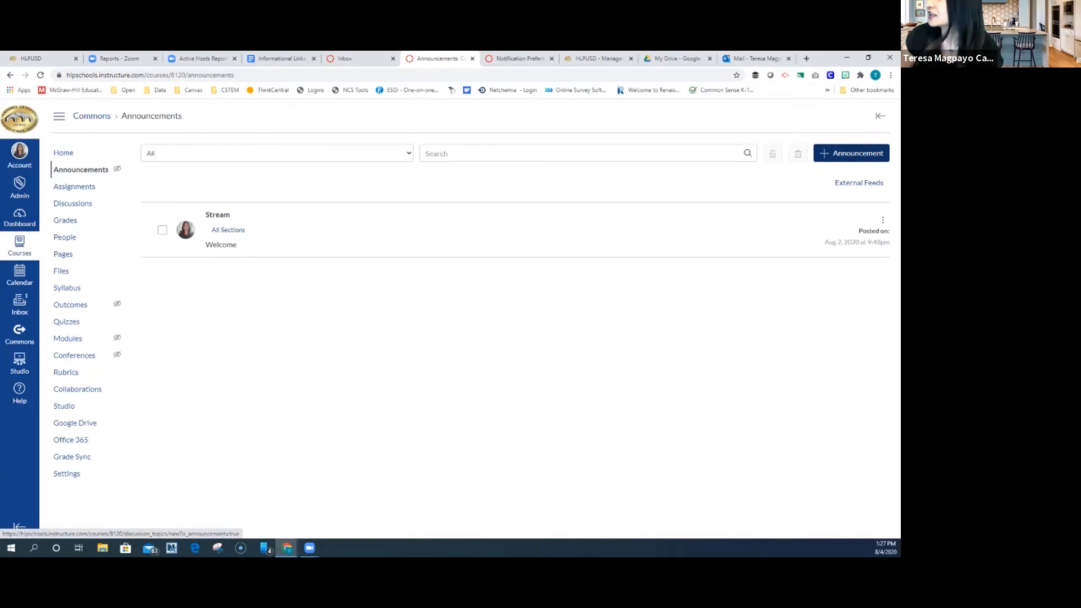
click(851, 153)
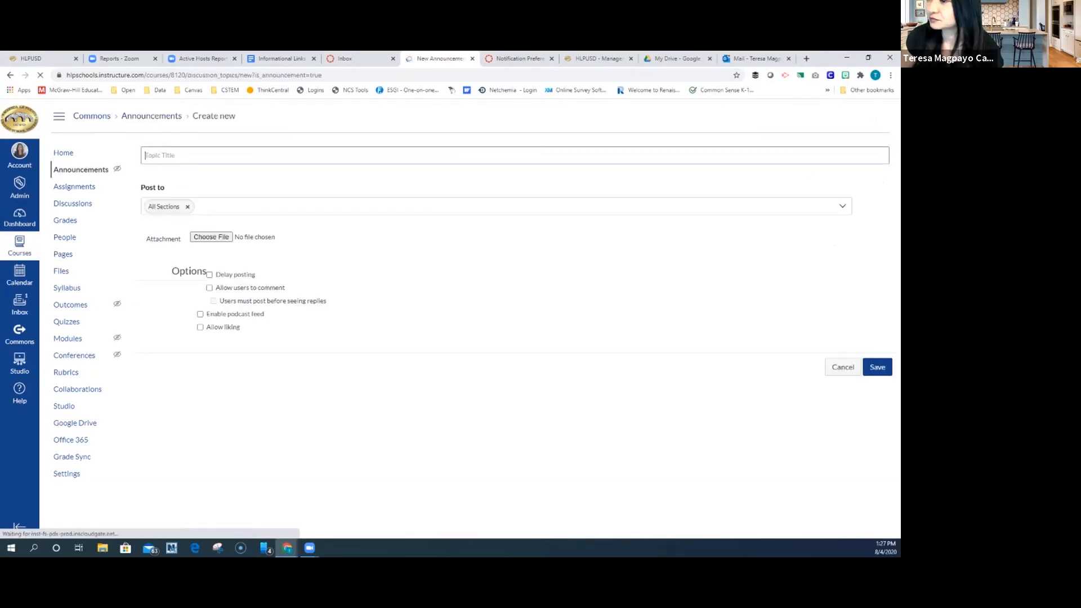
click(260, 156)
text(Welcome)
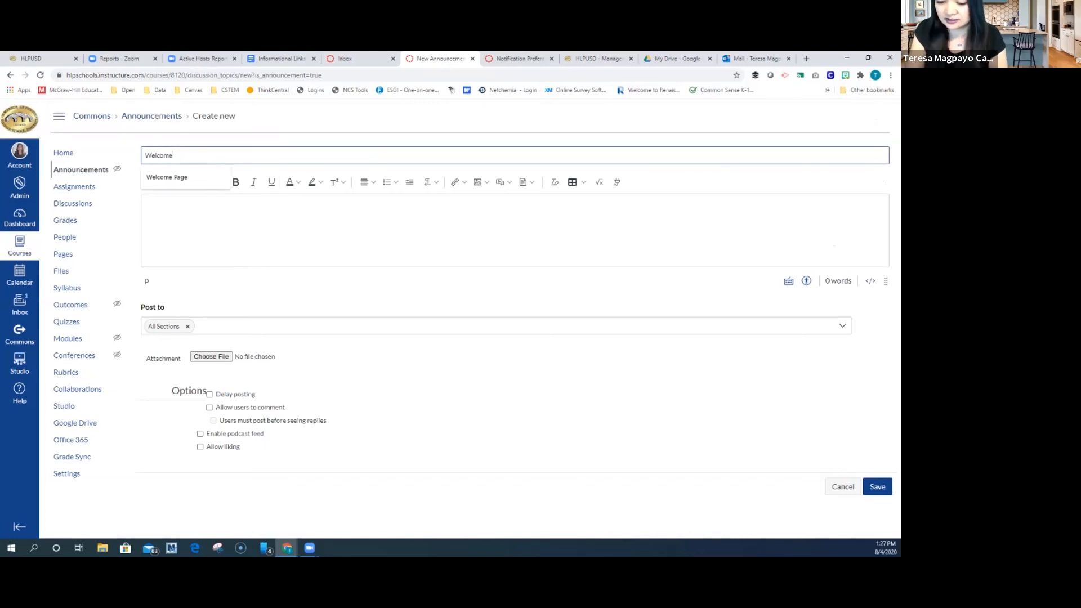
text(!)
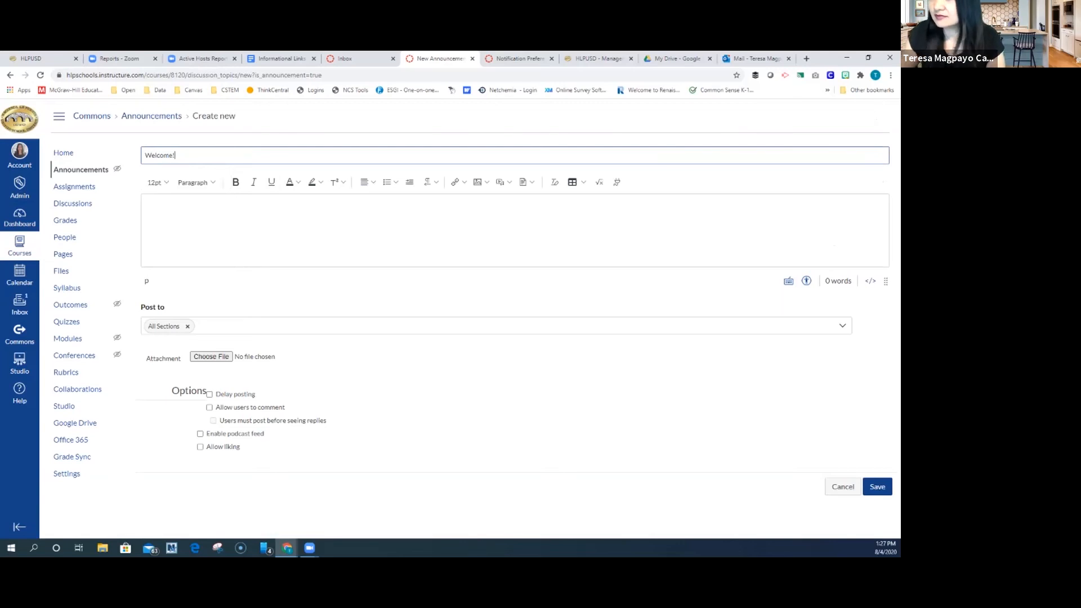
click(147, 206)
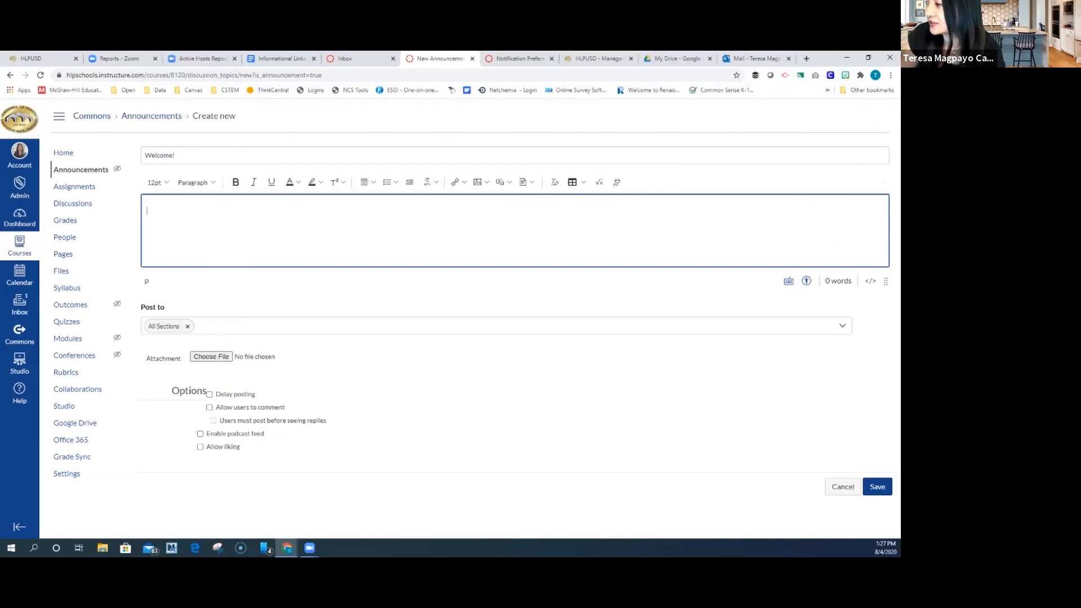
click(877, 486)
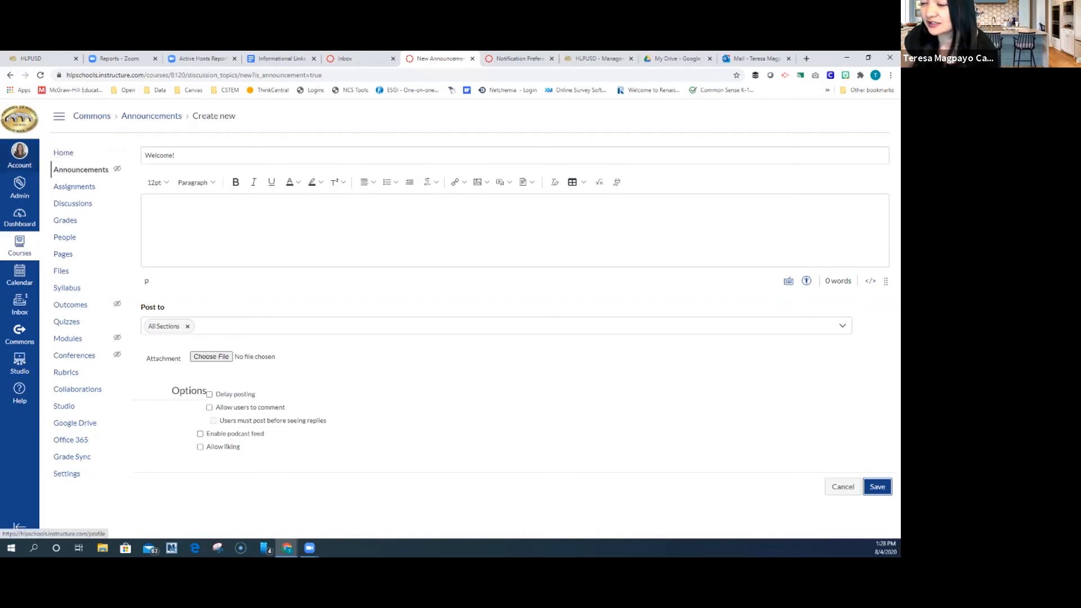
- Leave the announcement for the account's notification preferences and review the course activity, discussion and conversation settings
click(19, 153)
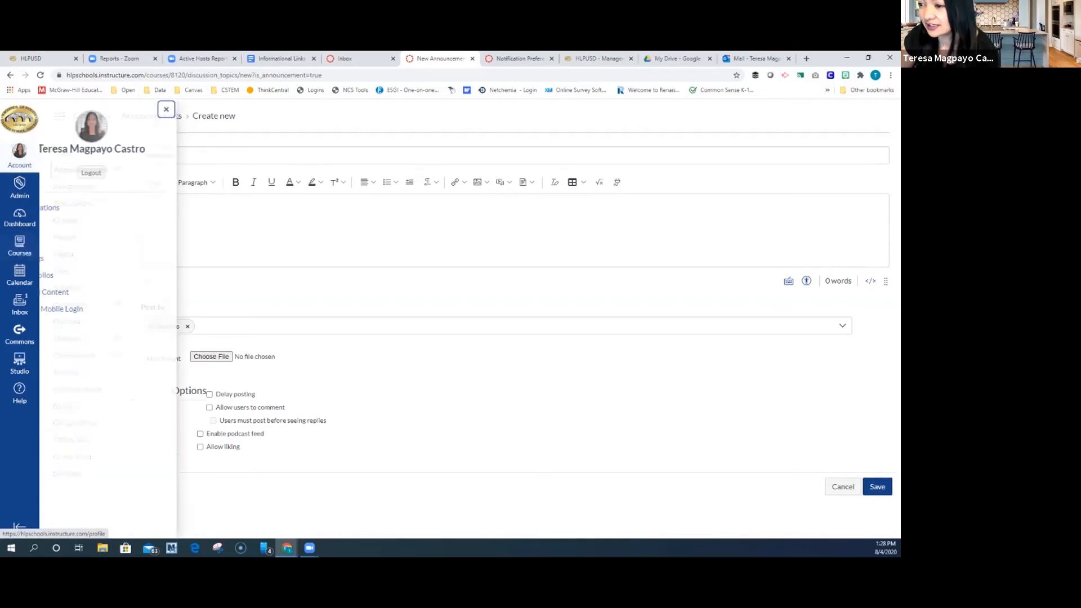
click(72, 207)
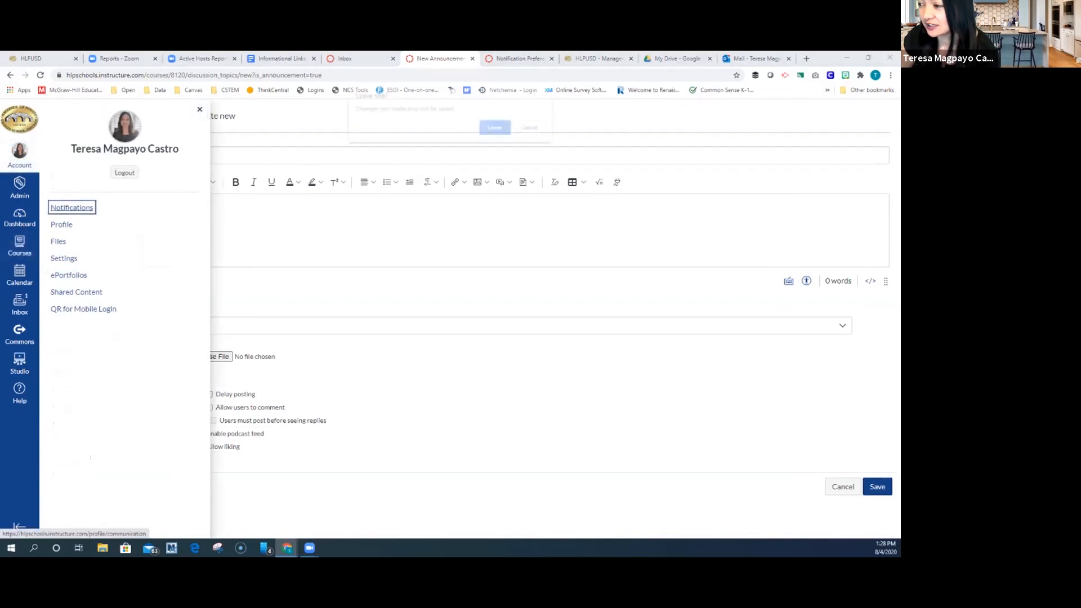
key(Return)
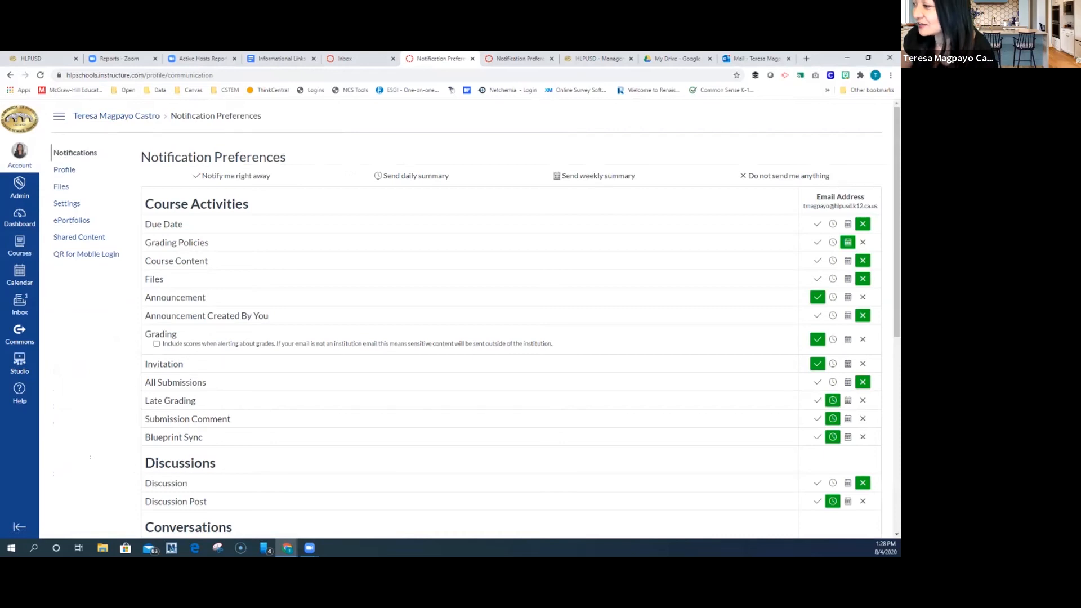
scroll(477, 318, down, 5)
scroll(476, 318, up, 5)
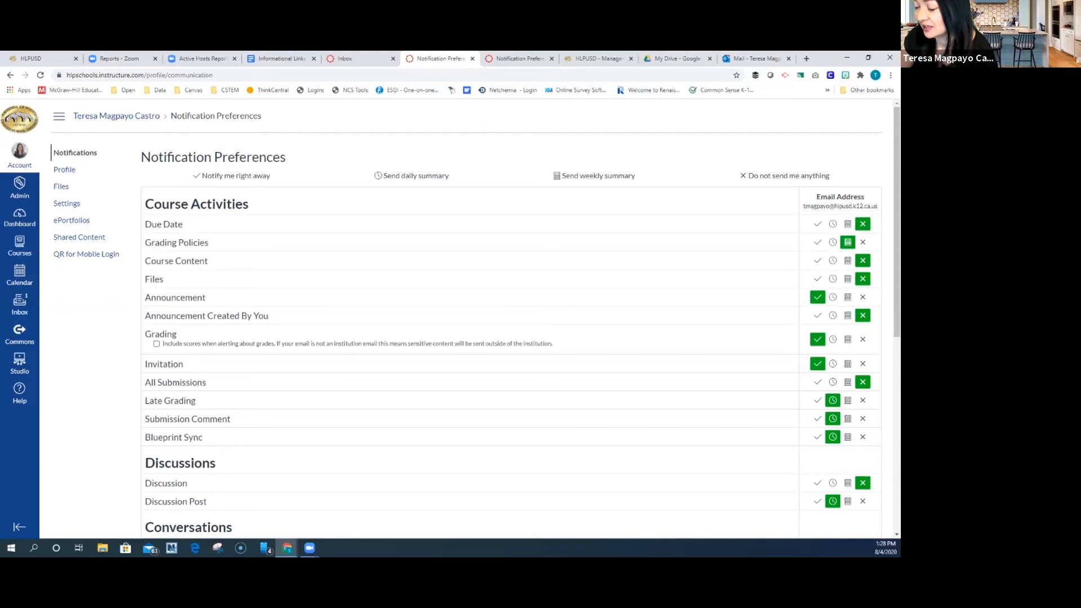
scroll(248, 254, down, 5)
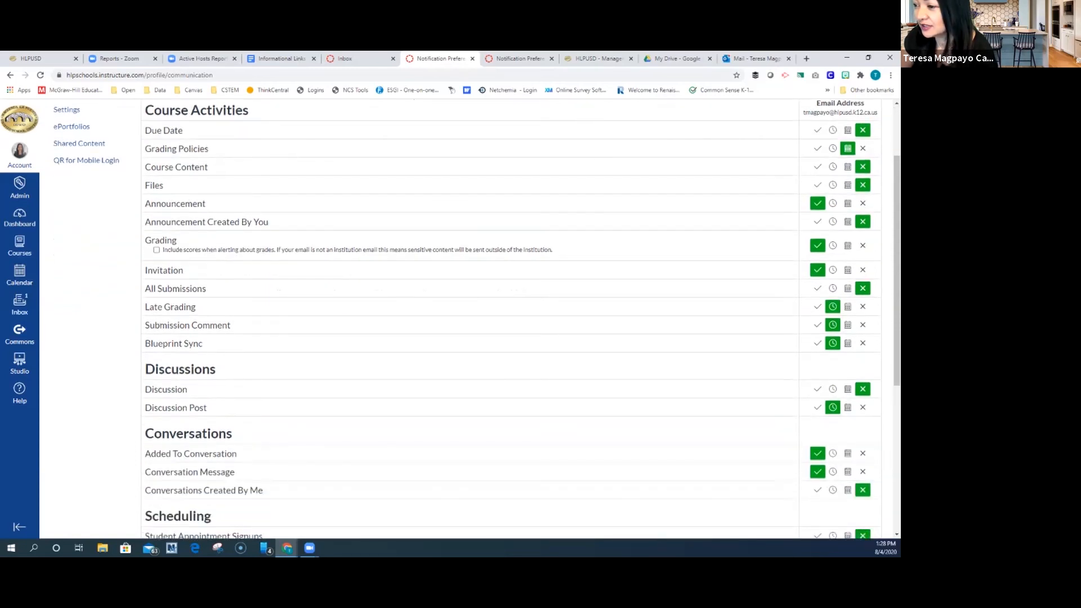
scroll(248, 253, up, 7)
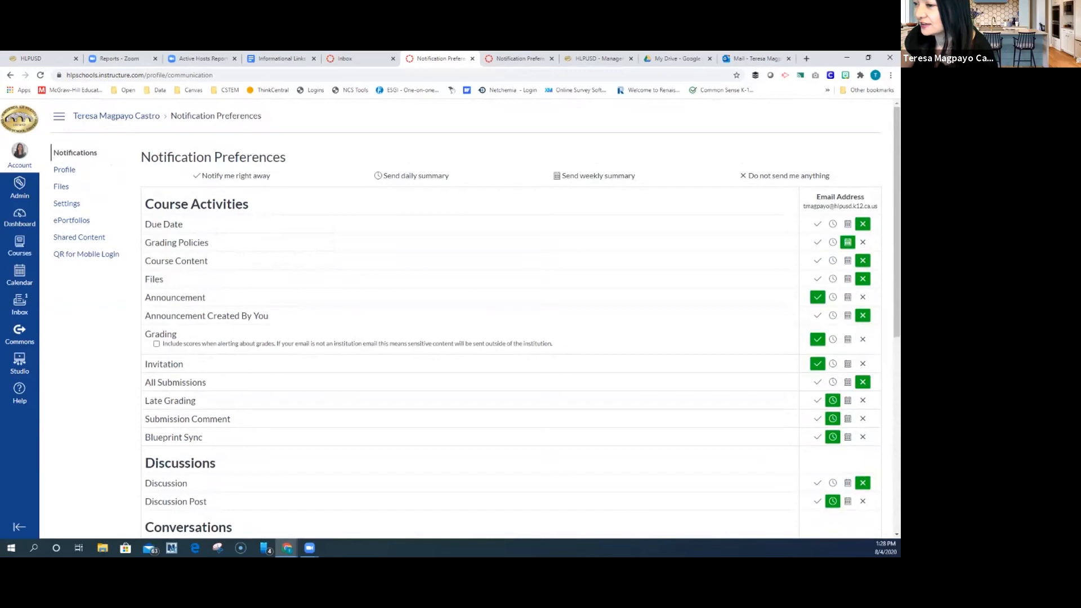
scroll(476, 321, down, 1)
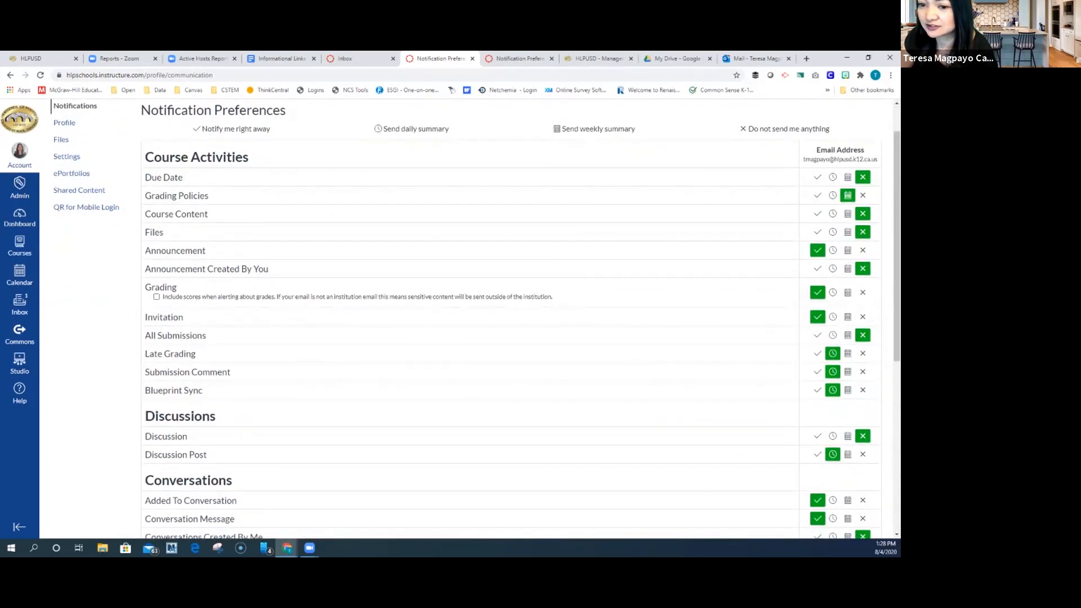
scroll(476, 321, up, 1)
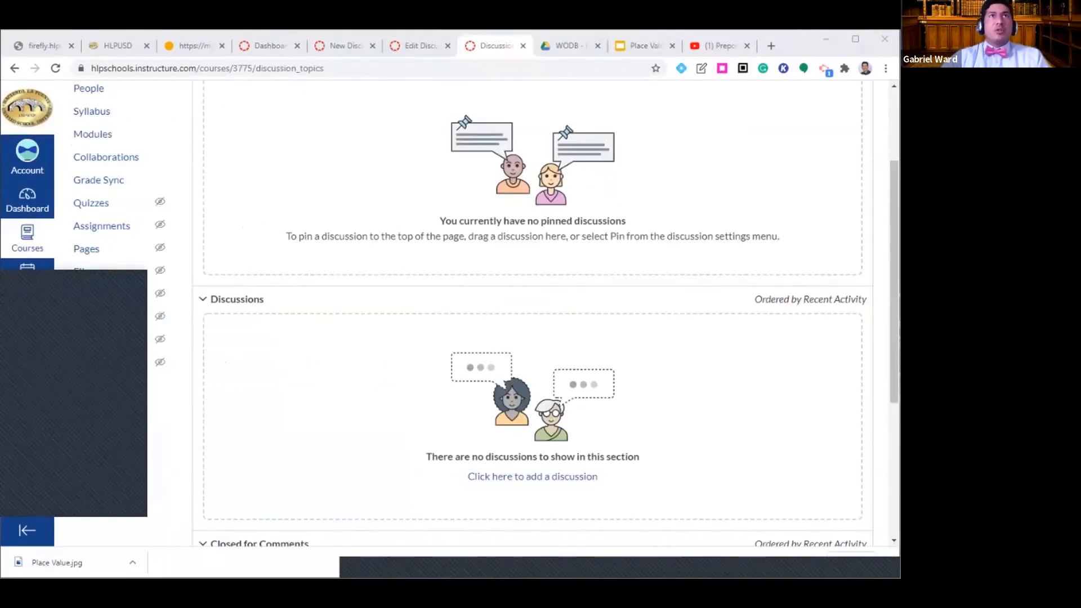
- Look at the Sample course's home page, and review the pinned, regular and closed sections of its Discussions page
scroll(533, 310, up, 3)
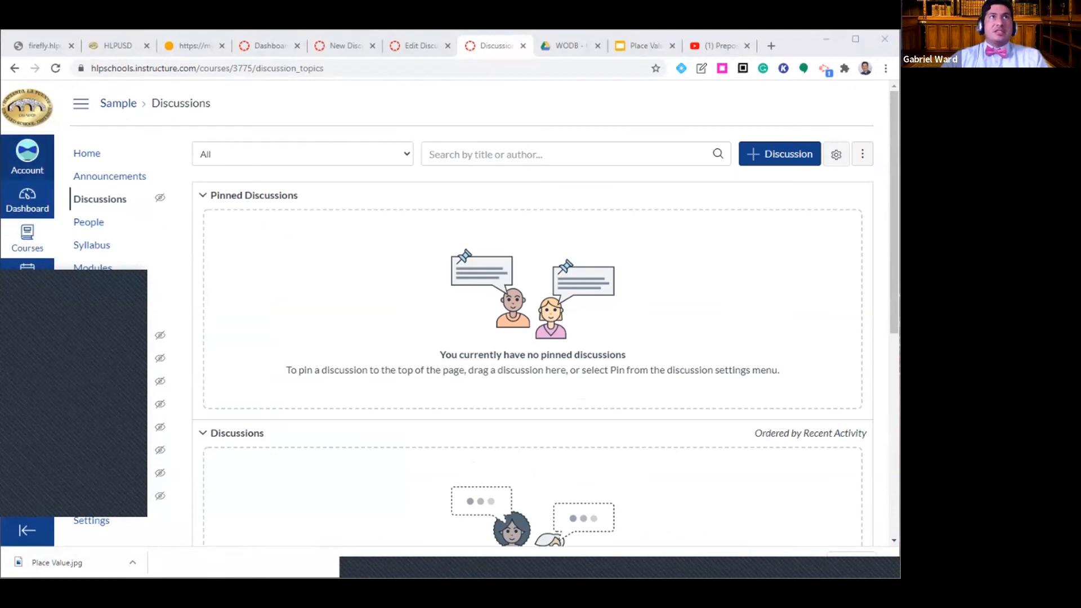
click(86, 153)
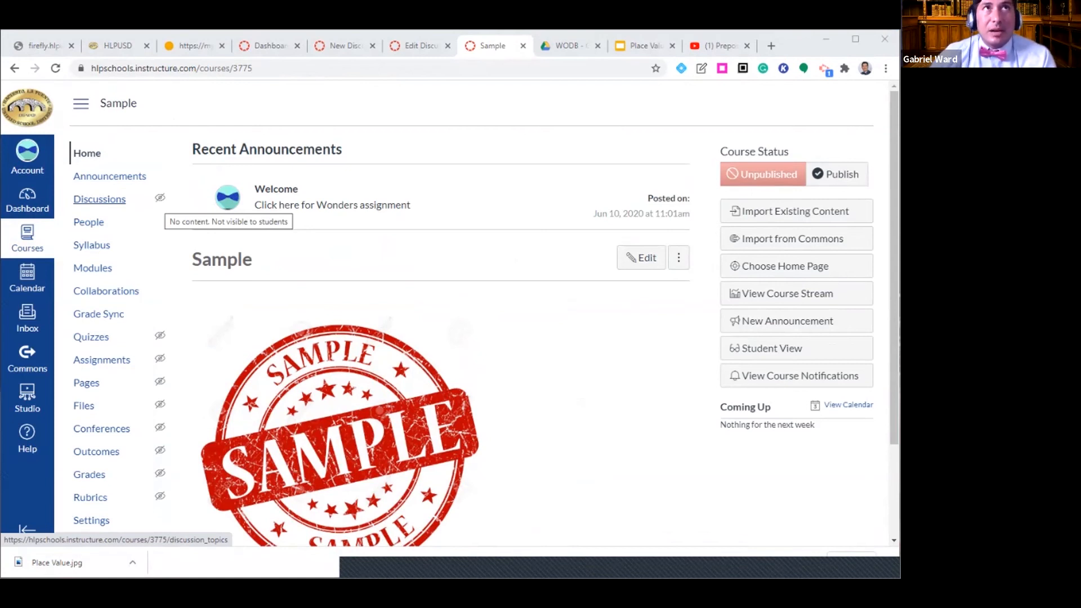
click(101, 200)
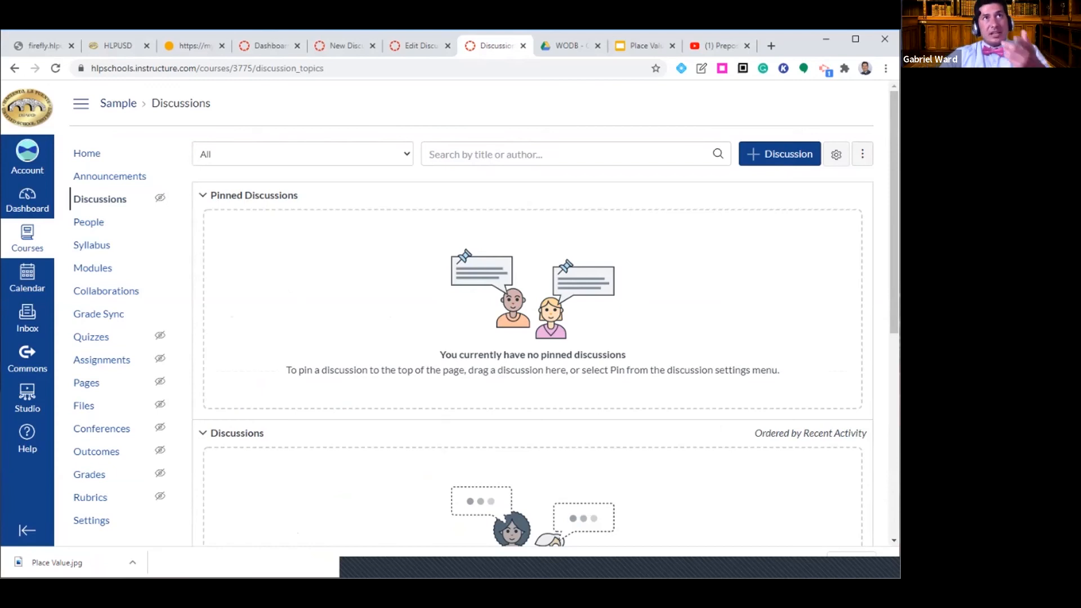
scroll(532, 313, down, 7)
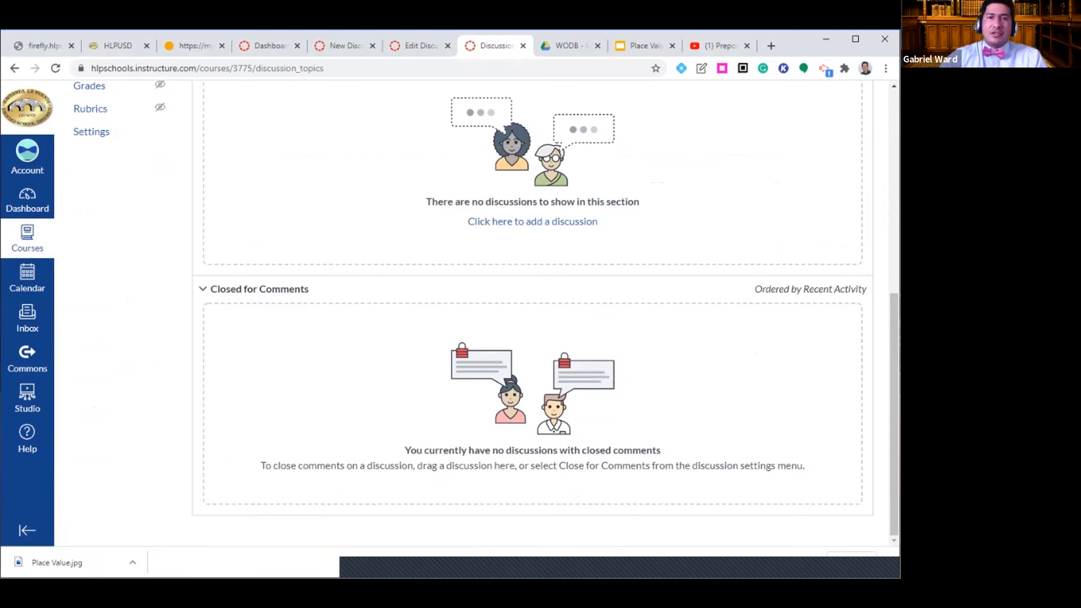
scroll(532, 313, up, 8)
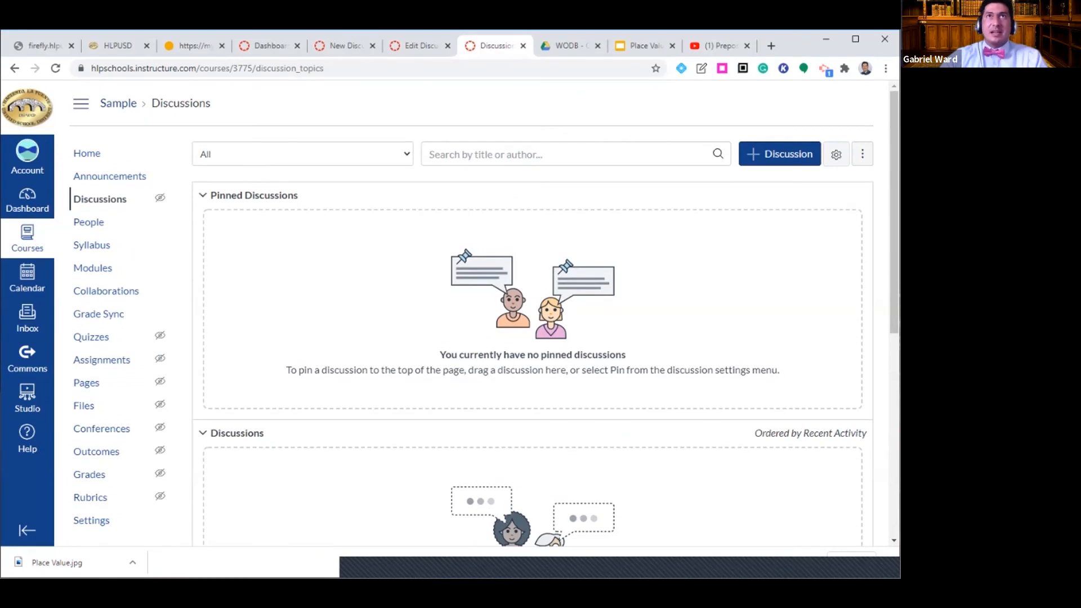
- Start a new discussion in the Sample course and title it "Sample"
click(780, 154)
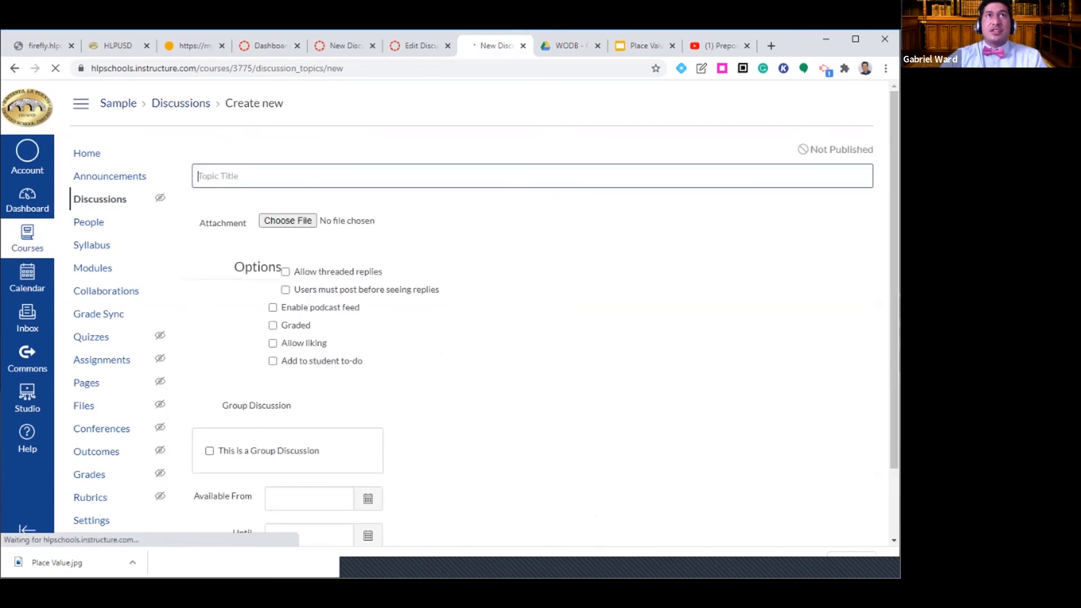
click(532, 176)
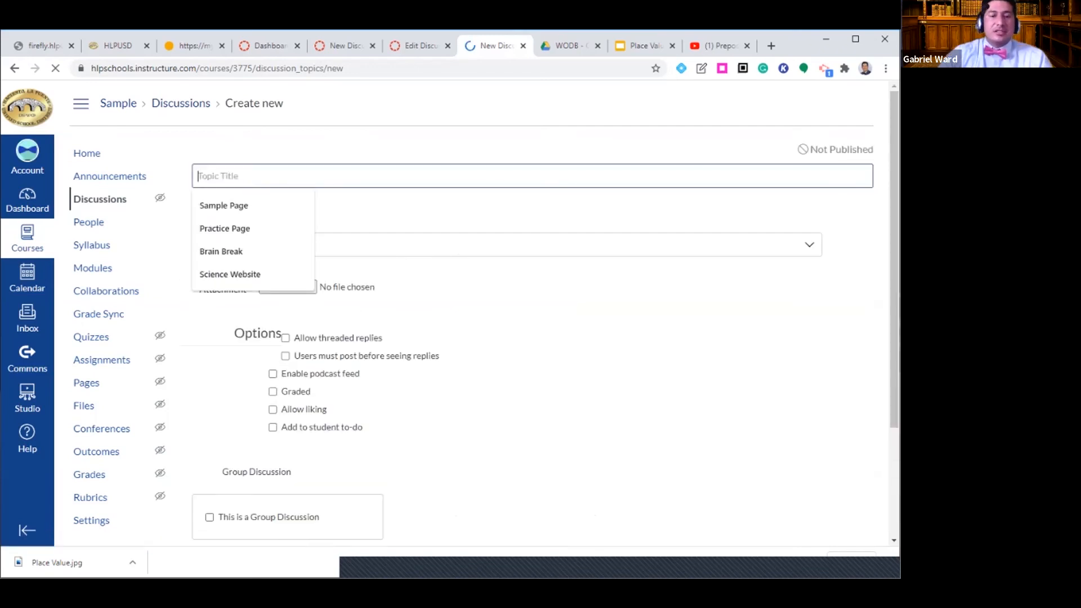
key(Down)
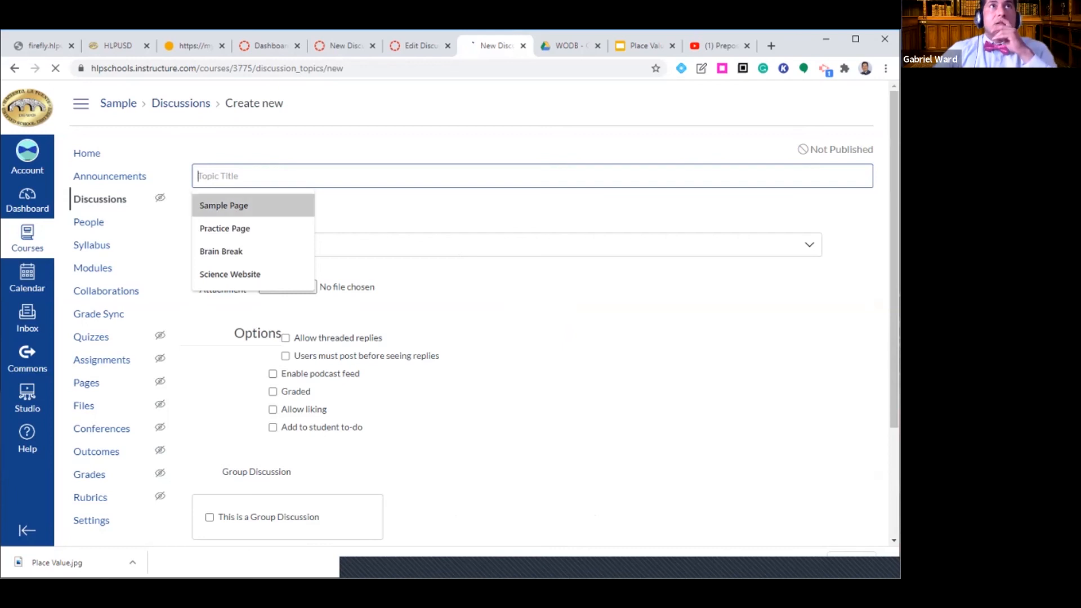
key(Return)
key(BackSpace)
key(BackSpace)
key(BackSpace)
key(BackSpace)
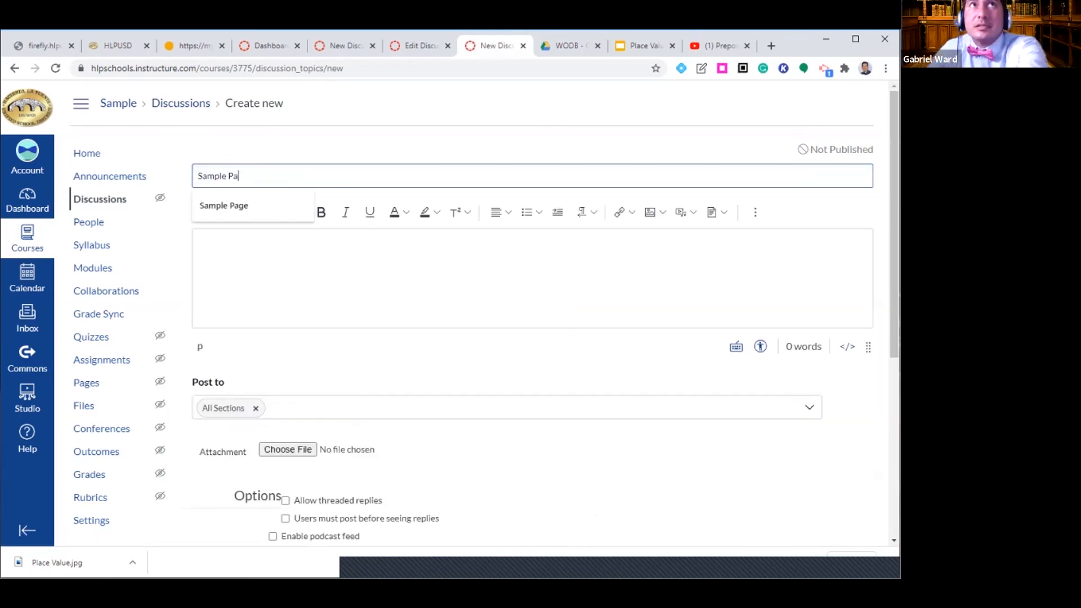
key(Down)
key(Up)
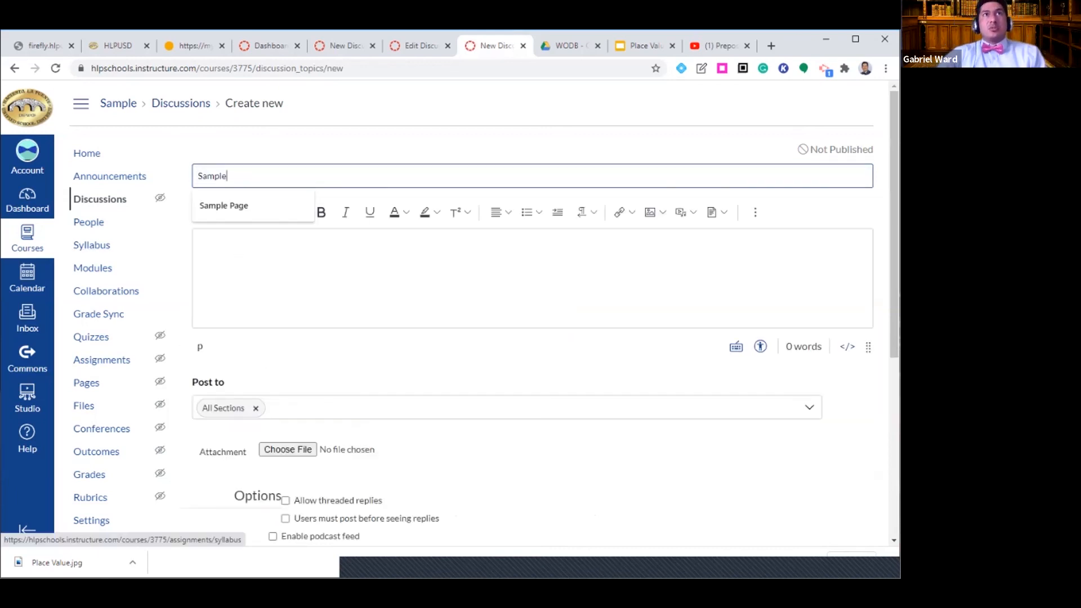
- Review the upload and record options for adding media to the discussion body, and leave them without recording anything
click(200, 251)
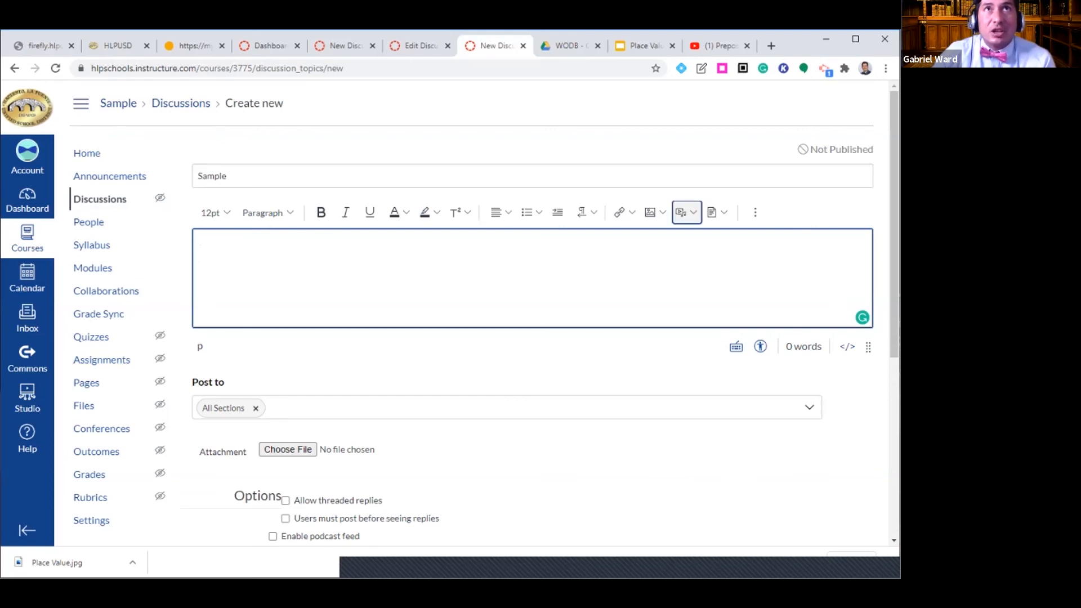
key(Return)
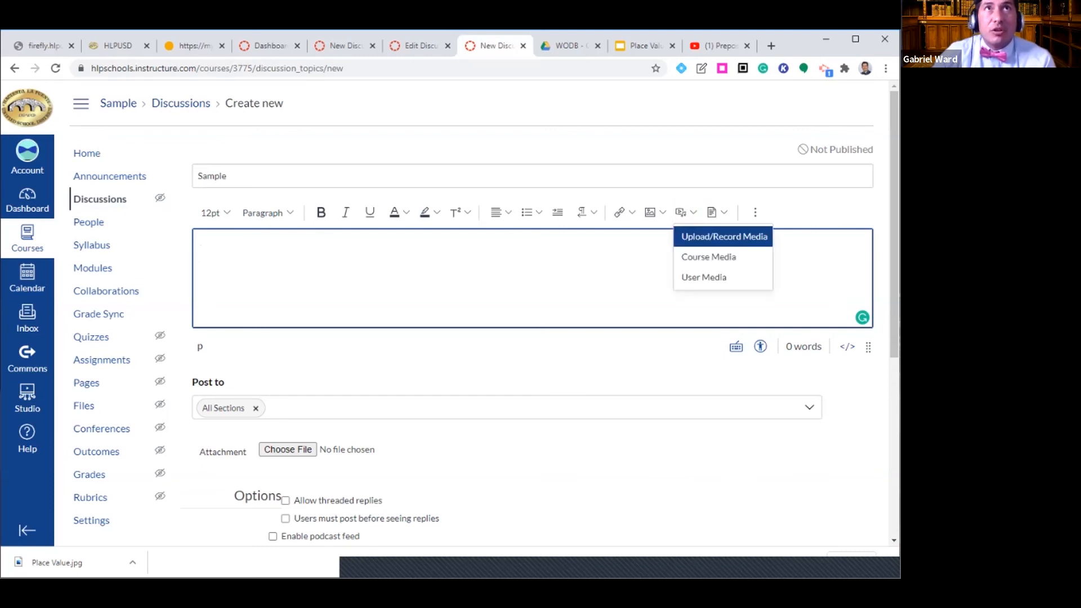
key(Return)
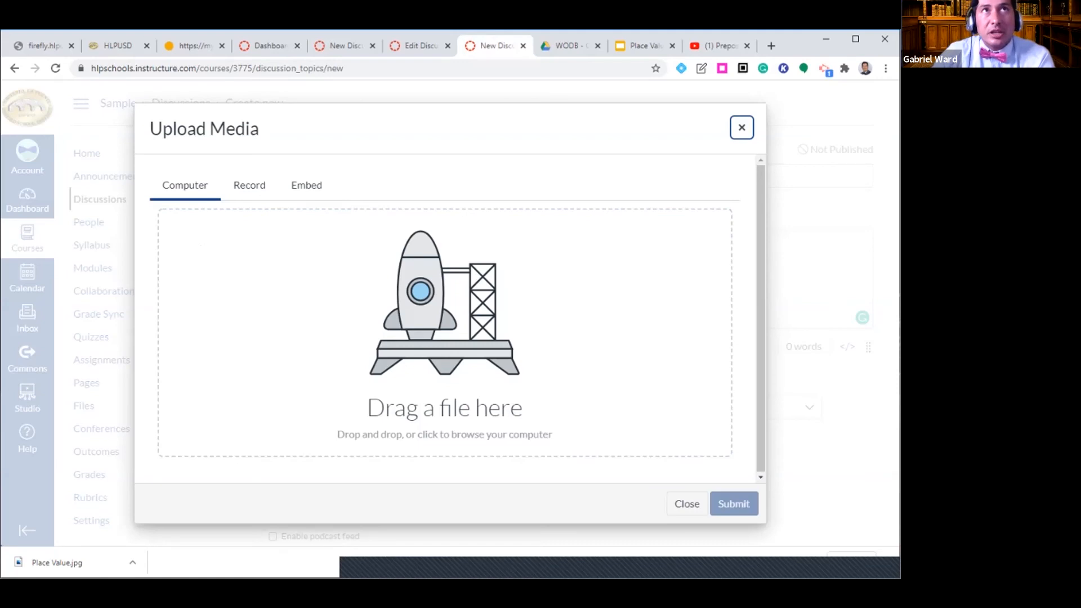
key(Tab)
key(Right)
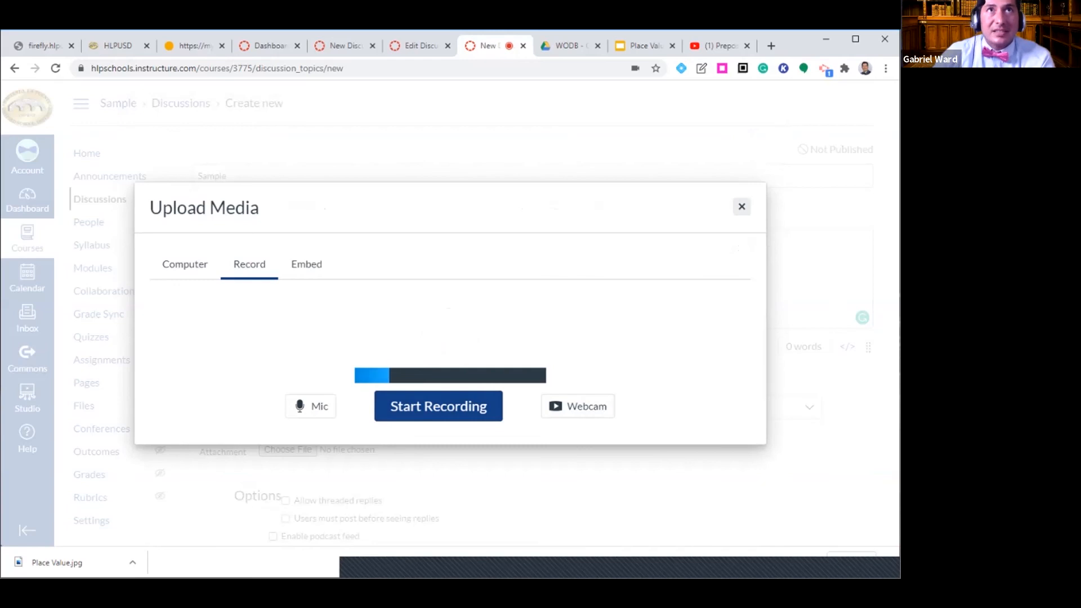
click(742, 207)
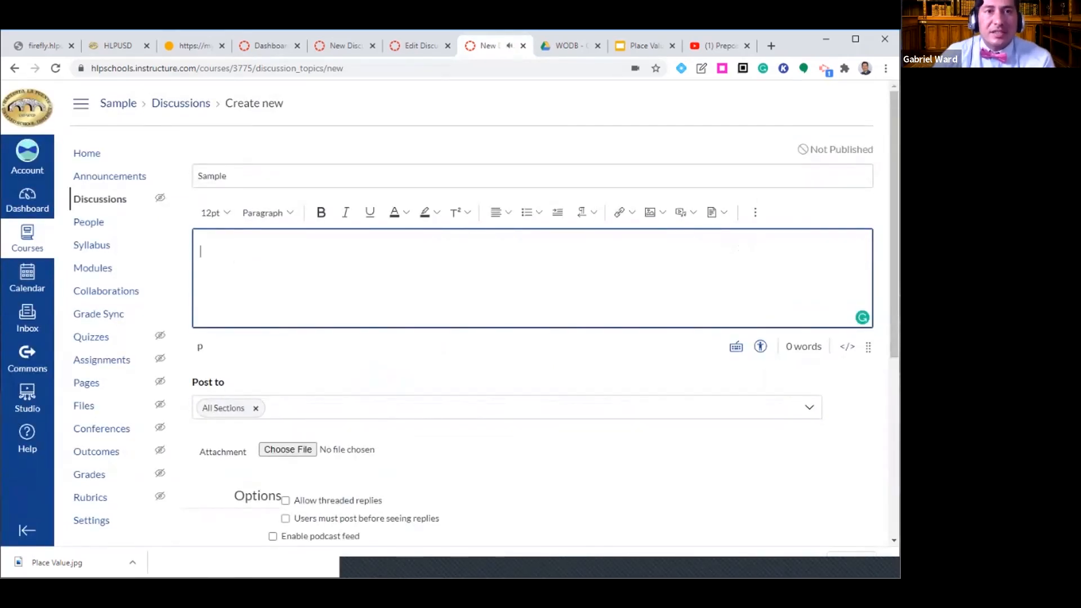
- Save and publish the Sample discussion for all sections with its default options
scroll(532, 310, down, 1)
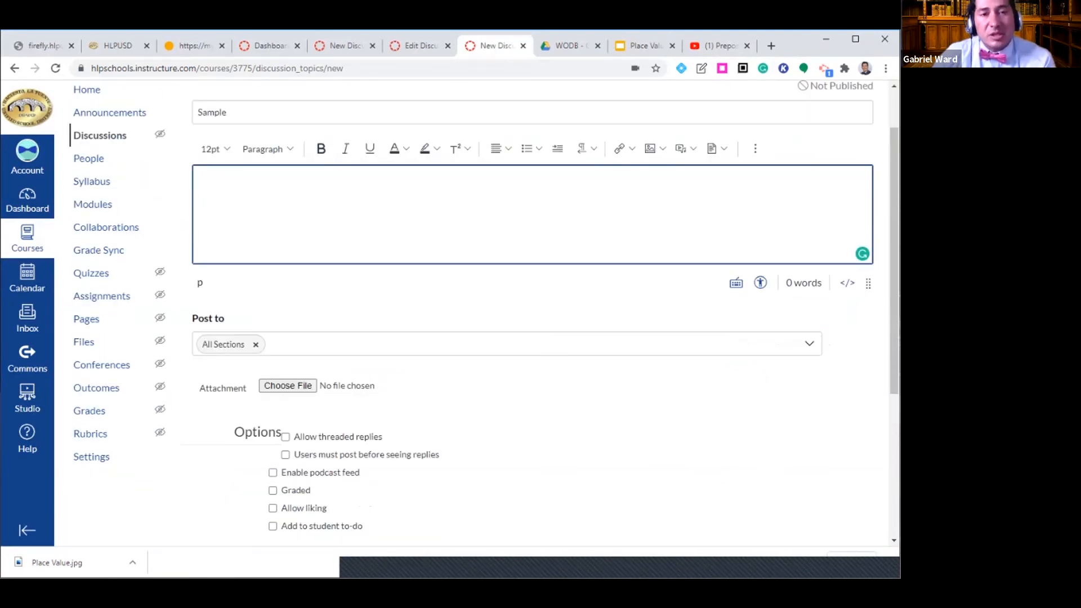
scroll(484, 313, down, 4)
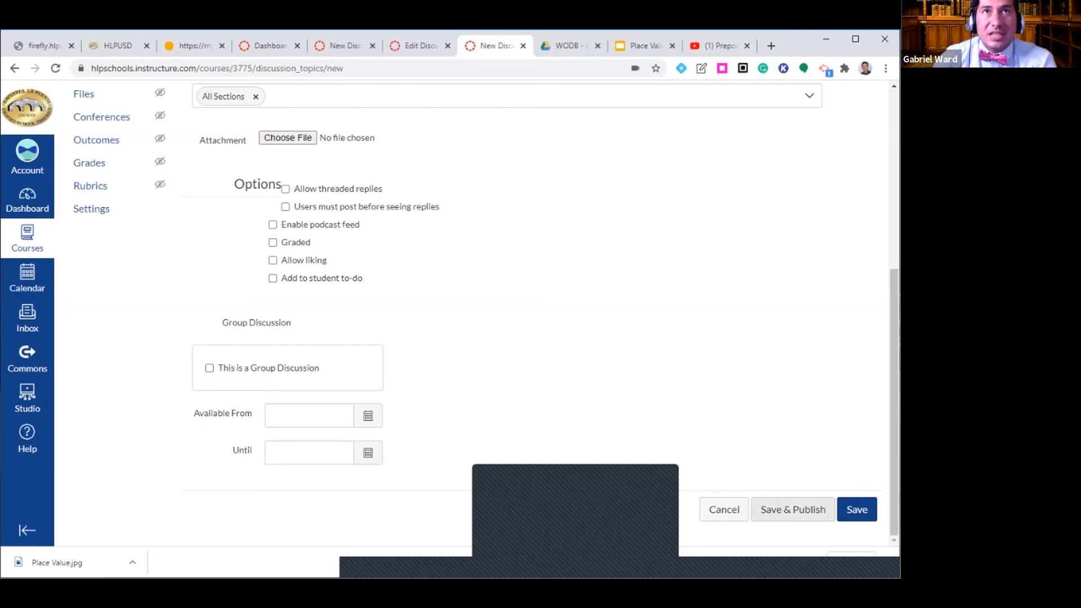
click(793, 509)
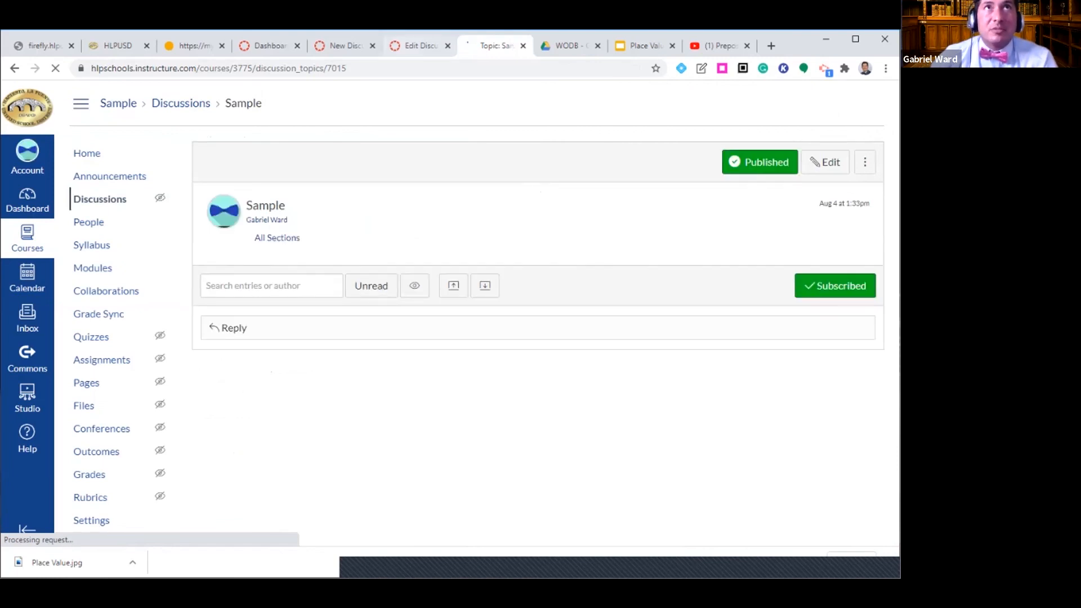
- Return to editing the "All about me" discussion in the K-5 course and start inserting an external link above the introduction text
key(ctrl+Page_Up)
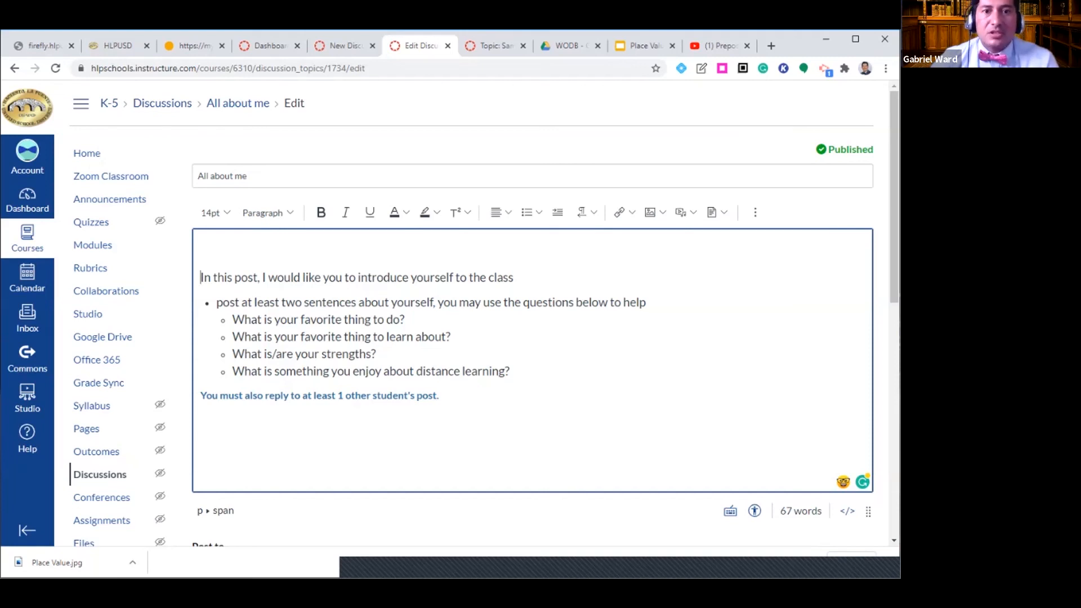
scroll(484, 316, down, 1)
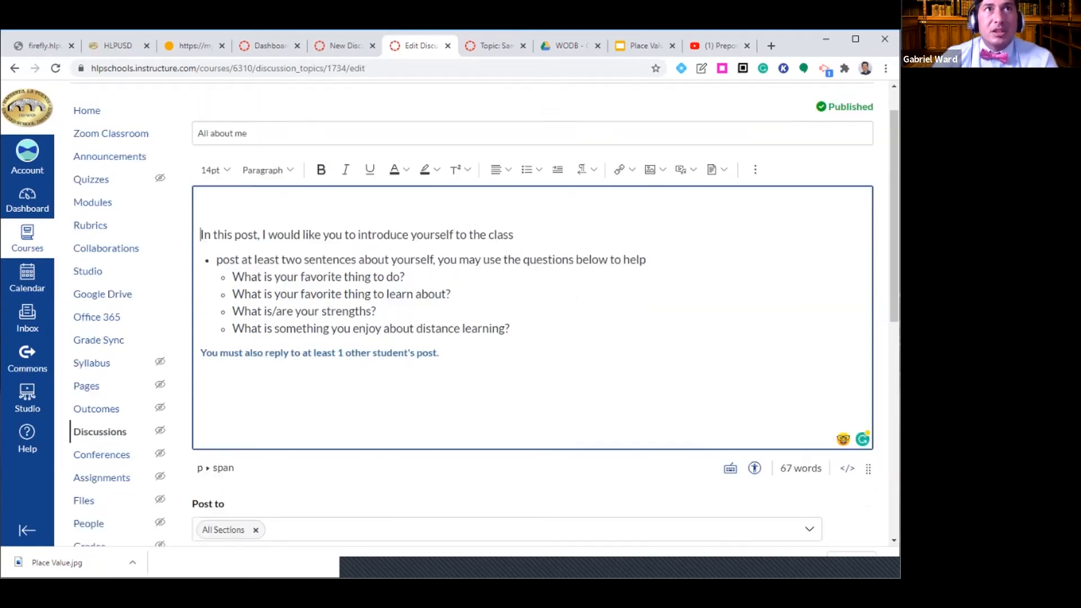
scroll(532, 315, down, 2)
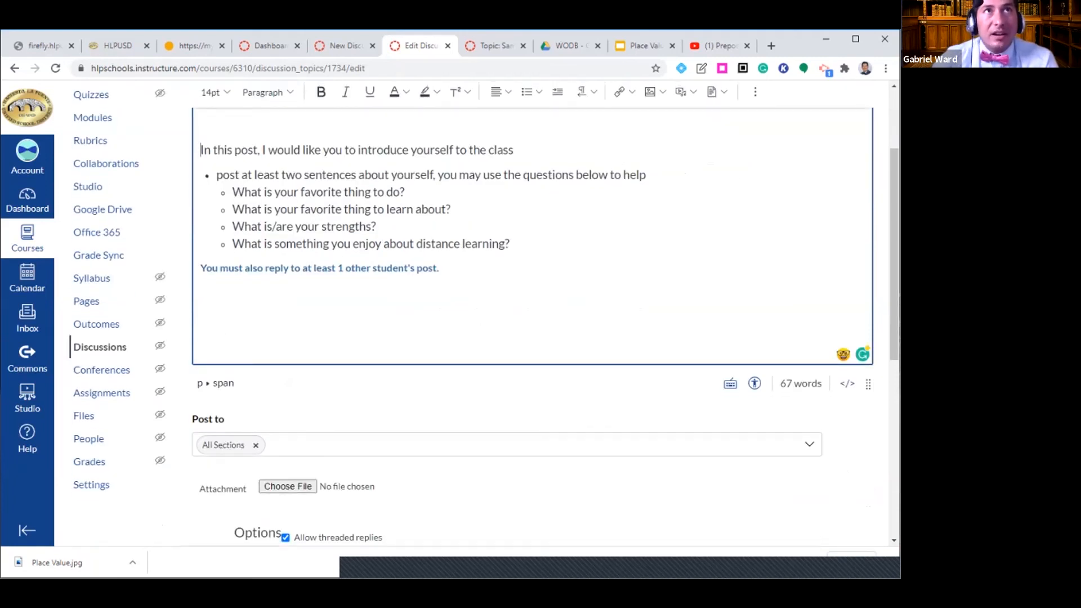
scroll(533, 316, up, 3)
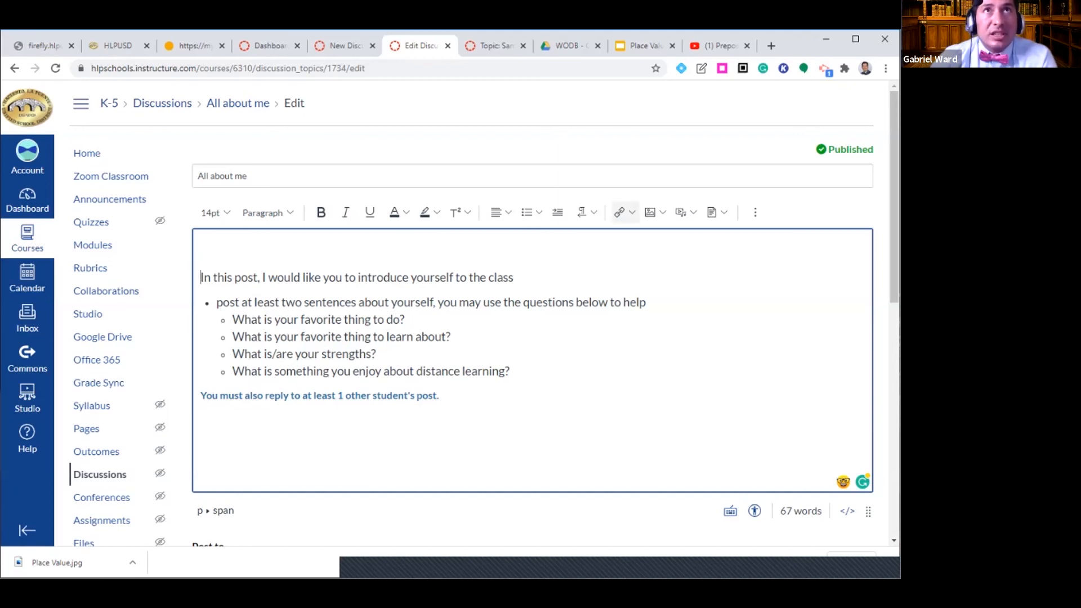
click(624, 212)
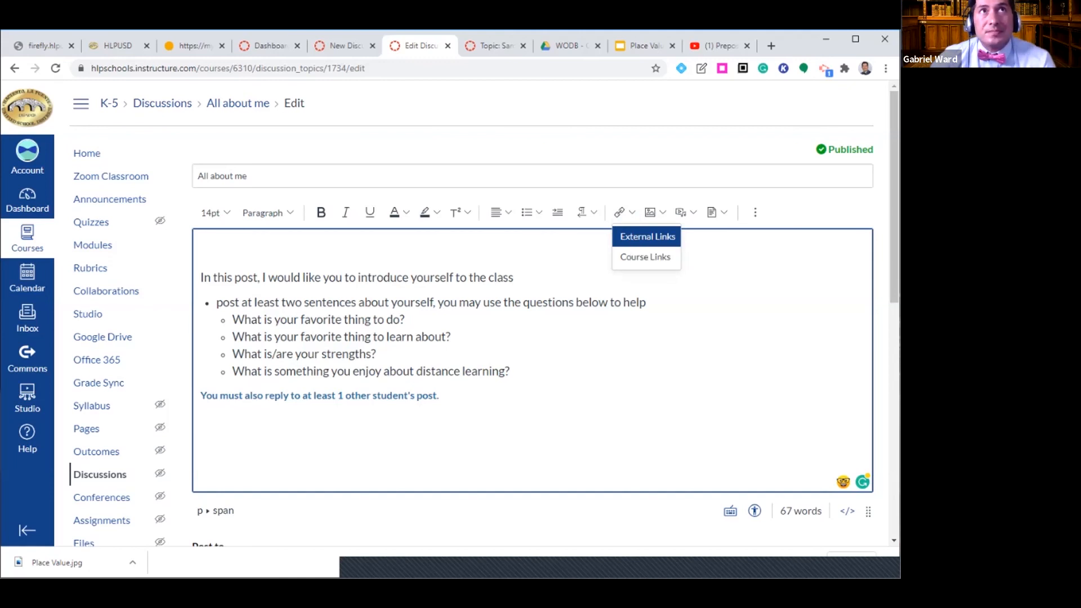
click(647, 237)
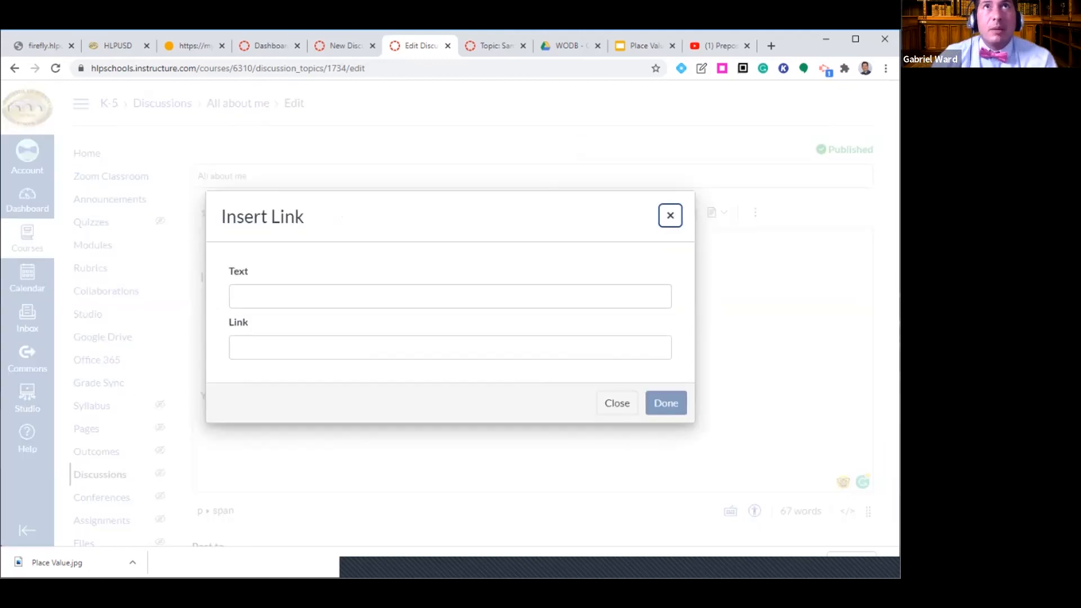
- Copy the web address of the YouTube video "Prepositions for Kids" and return to the discussion's unfinished link
click(715, 45)
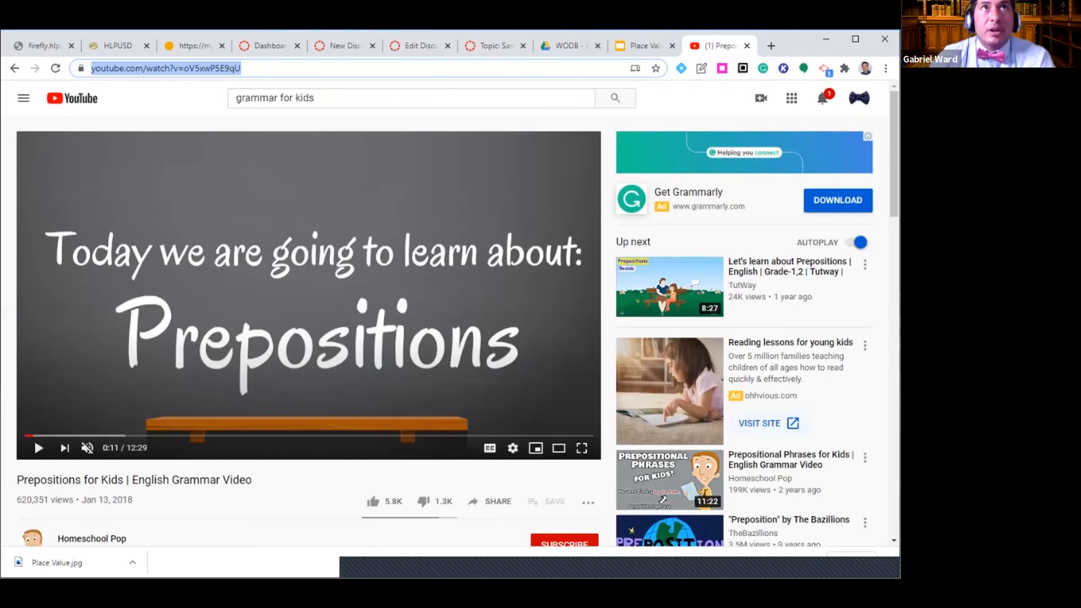
right_click(220, 65)
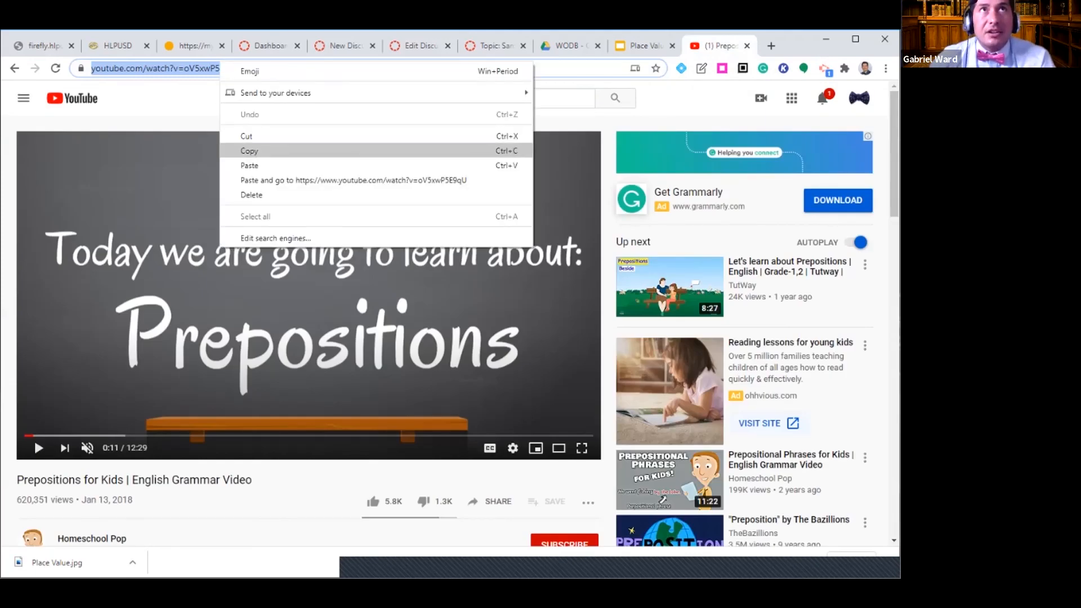
click(250, 151)
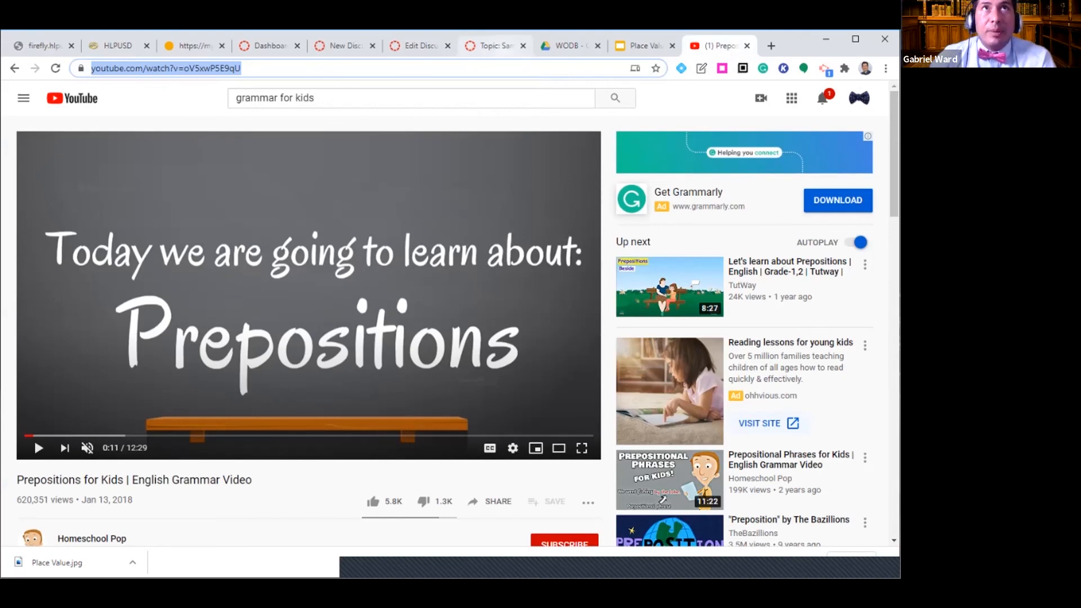
click(416, 45)
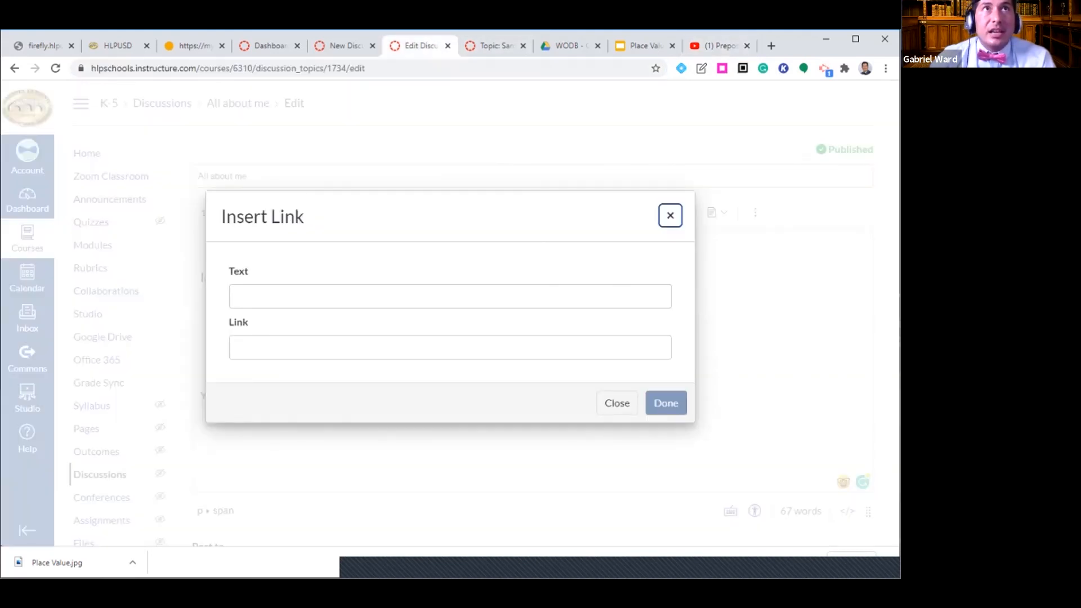
click(450, 297)
text(Grammar)
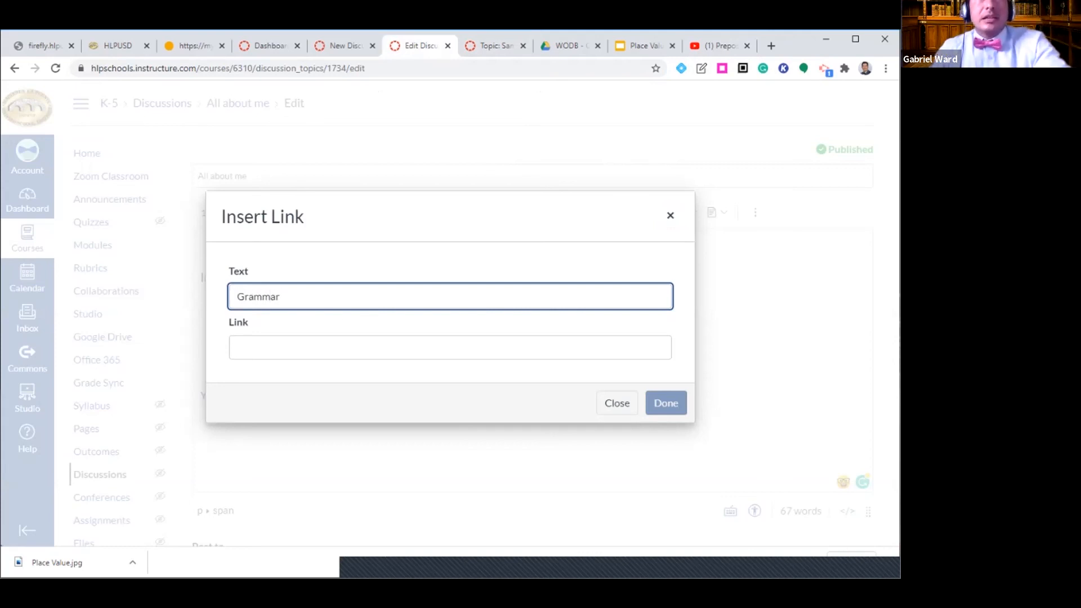
click(450, 347)
key(ctrl+v)
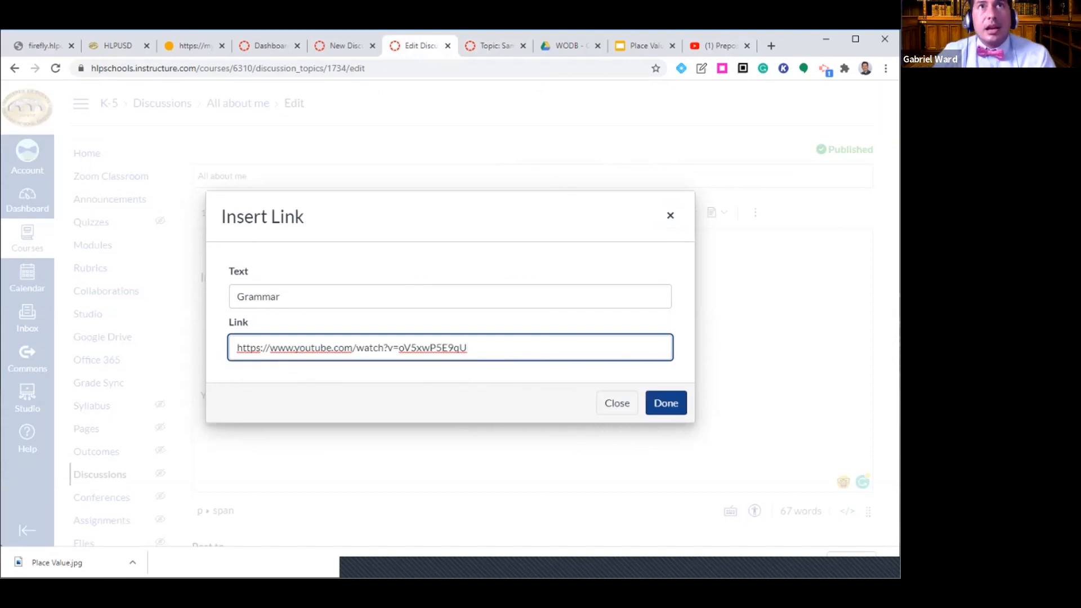
click(666, 404)
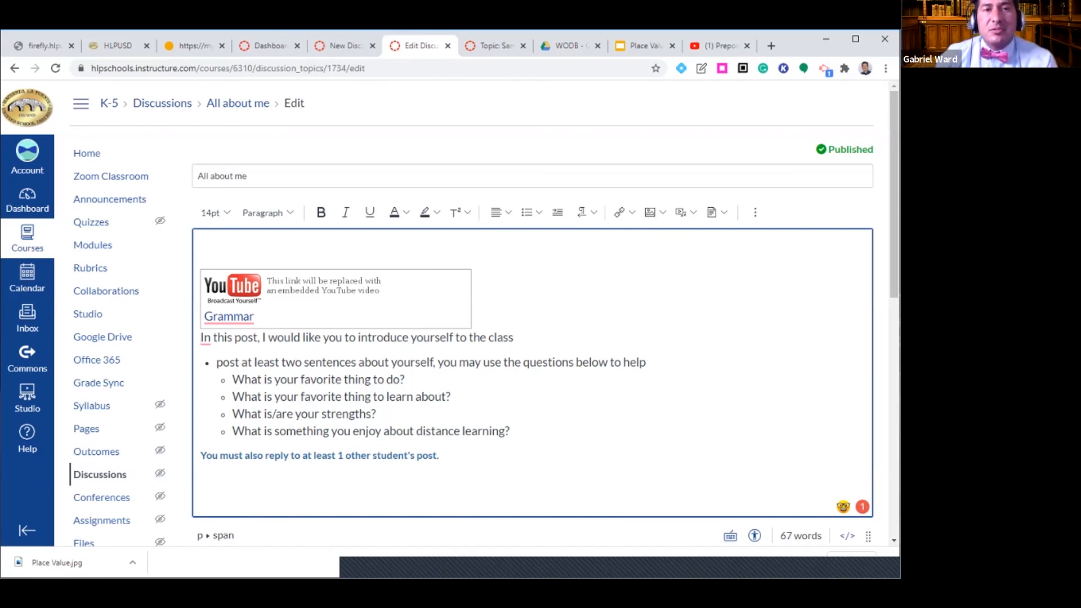
- Review the "Math Talk Week 1" discussion draft, including its options, question and place value image
key(ctrl+shift+Tab)
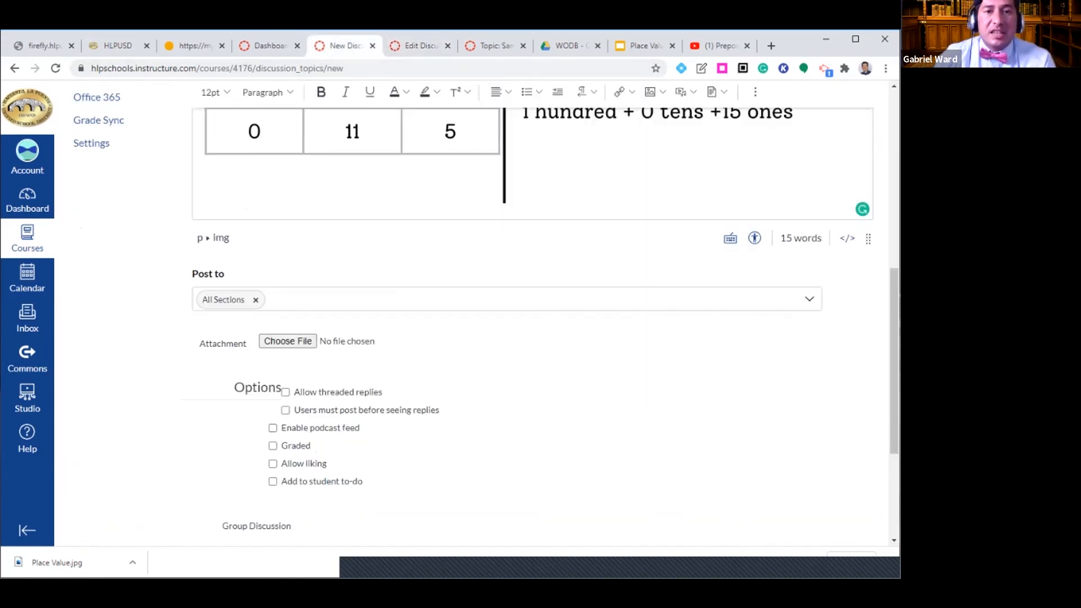
scroll(484, 310, up, 5)
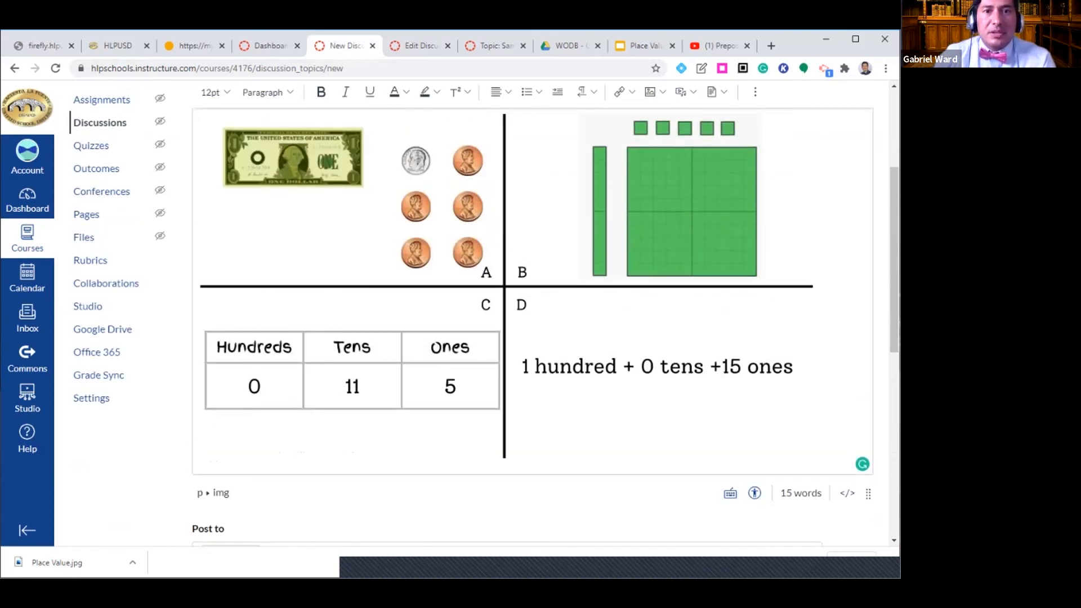
scroll(484, 310, up, 3)
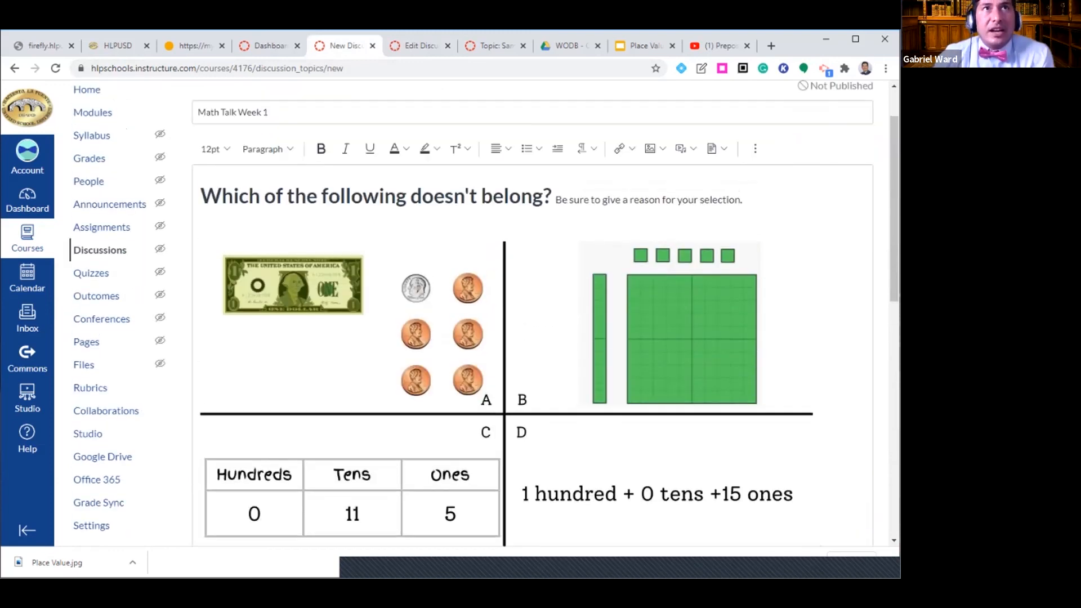
scroll(484, 310, down, 1)
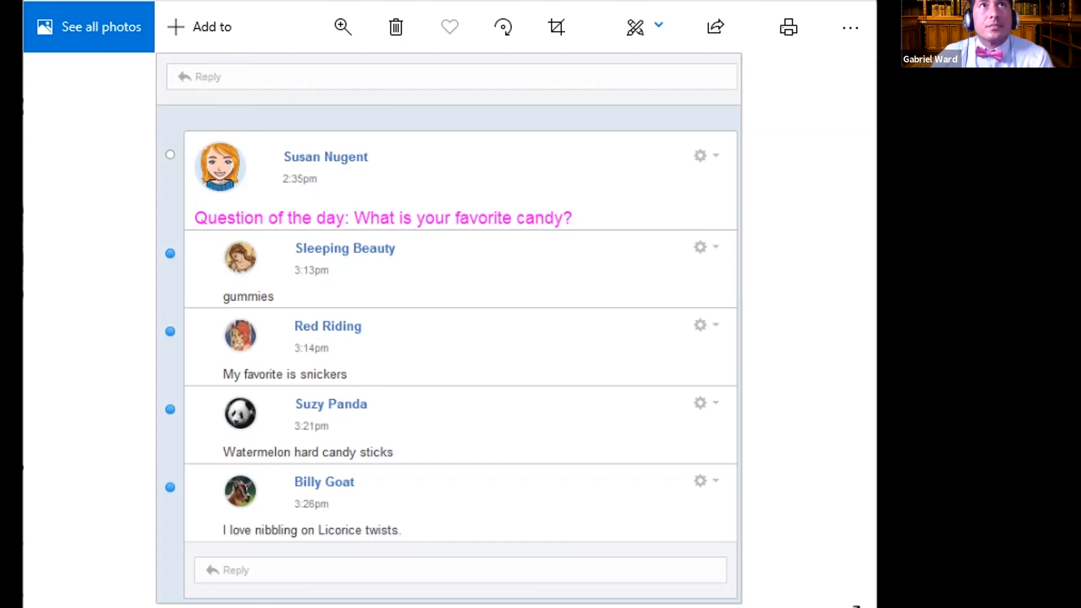
- In the Photos app, move on to the sample Discussions page picture and enlarge it to examine the listed discussions
key(Right)
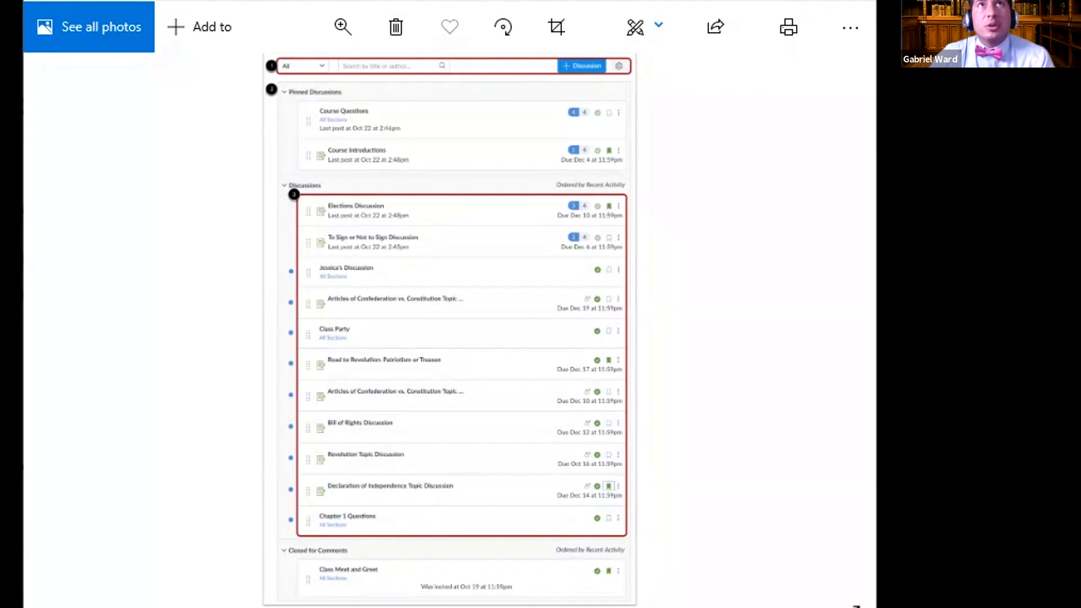
click(342, 26)
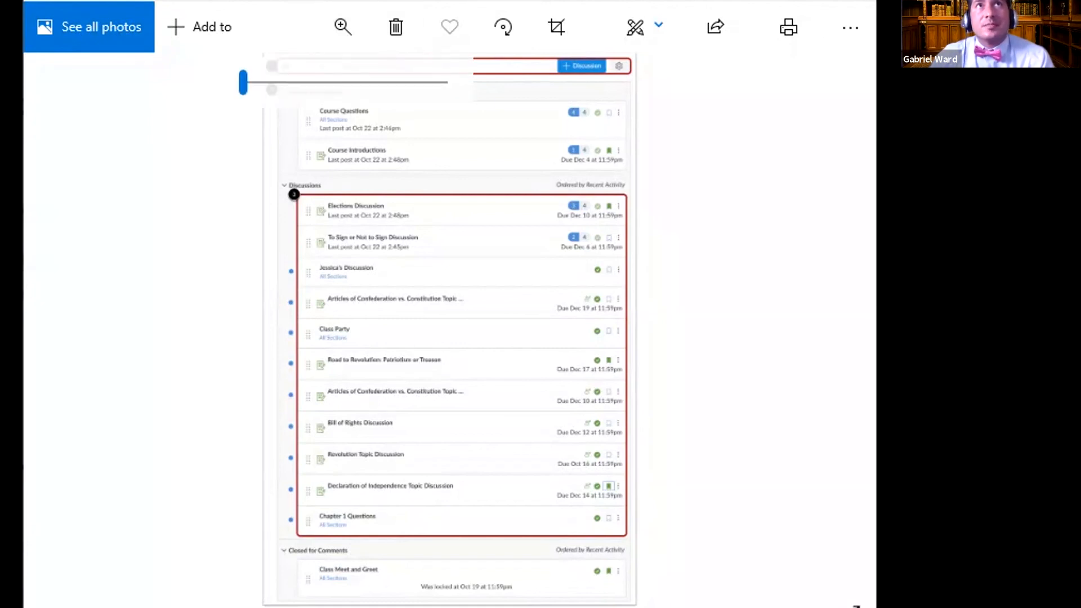
click(329, 83)
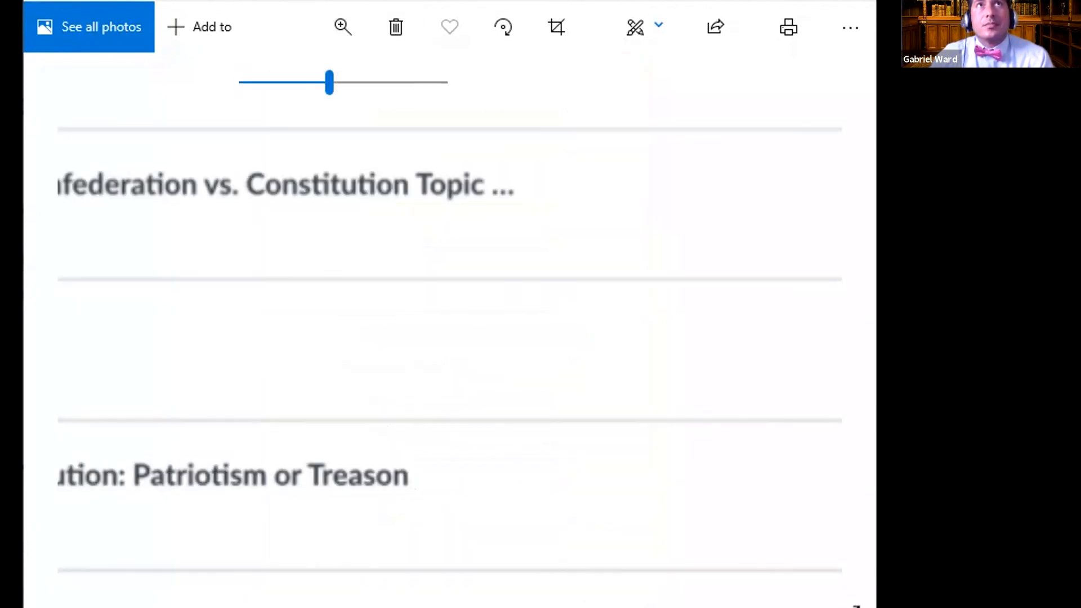
key(Left)
key(Left)
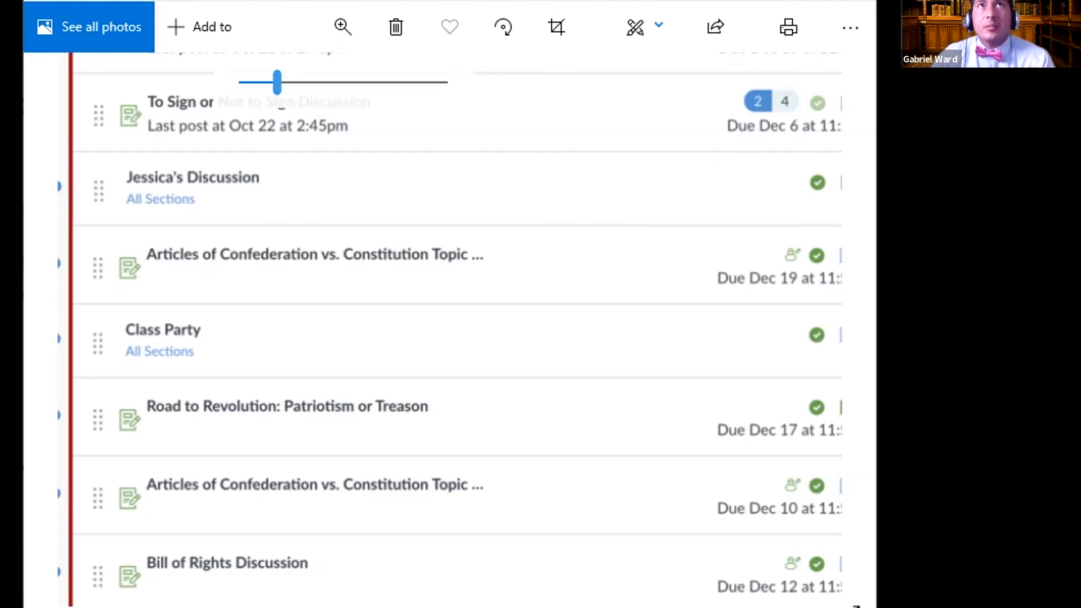
key(Left)
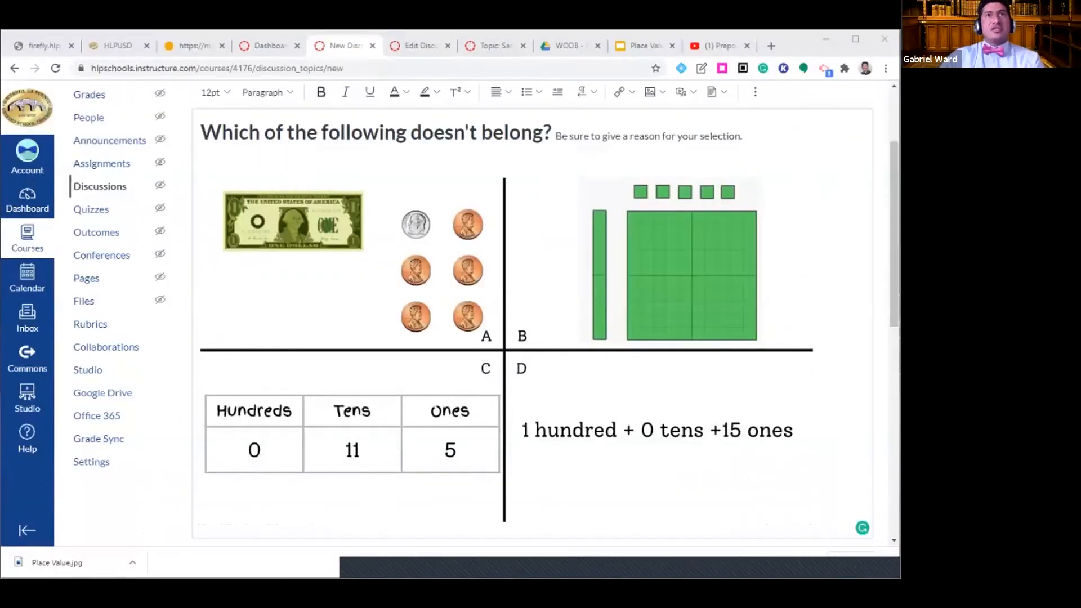
- Save the "Math Talk Week 1" discussion for all sections without publishing it
scroll(484, 321, down, 5)
scroll(484, 321, down, 4)
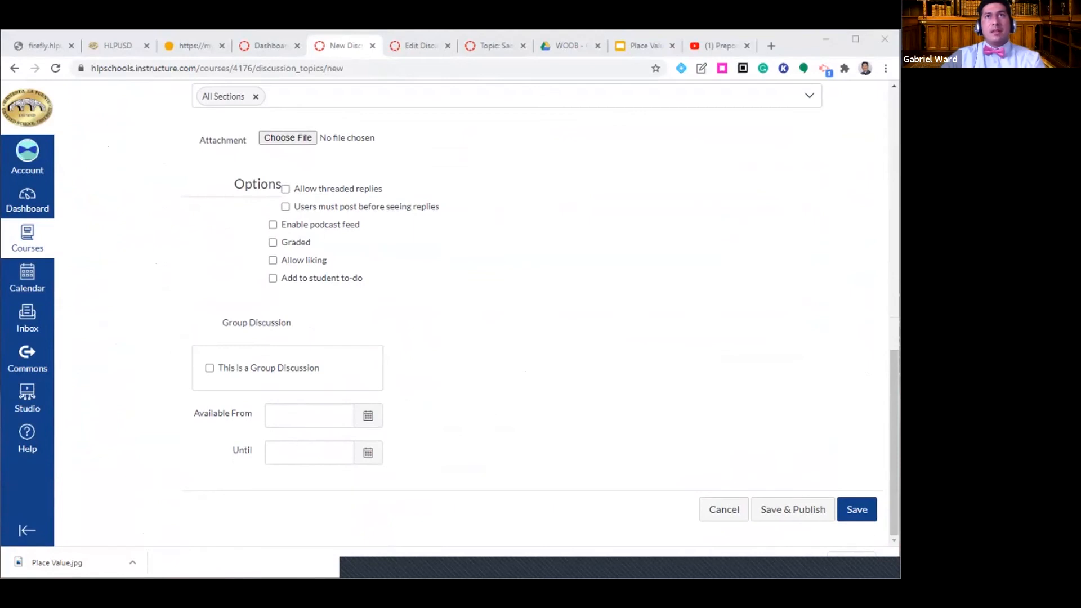
click(857, 509)
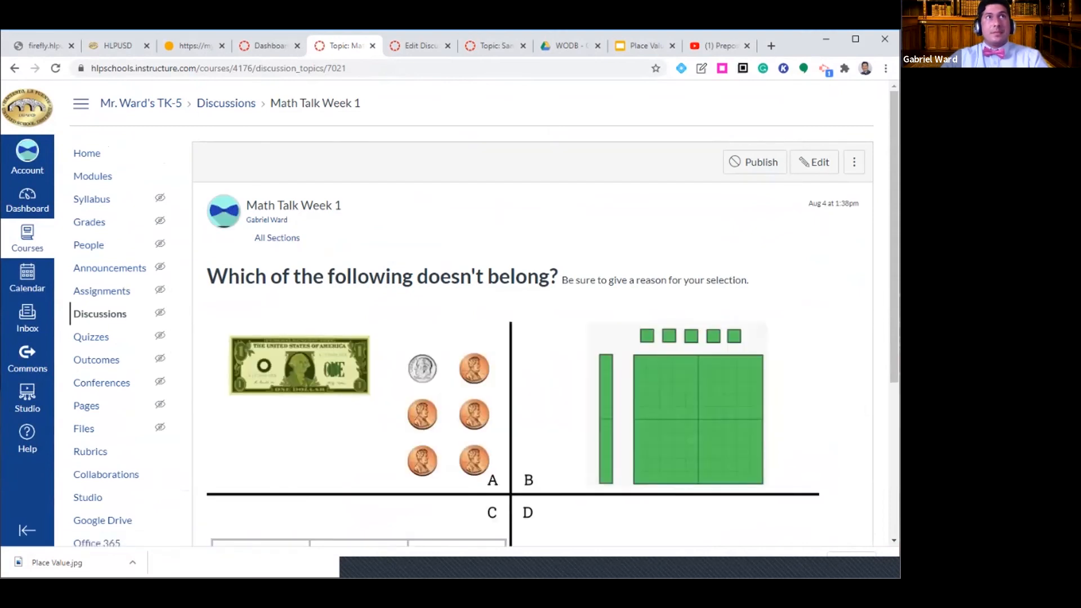
- Pin the "Math Talk Week 1" discussion on the TK-5 course's Discussions page
click(101, 314)
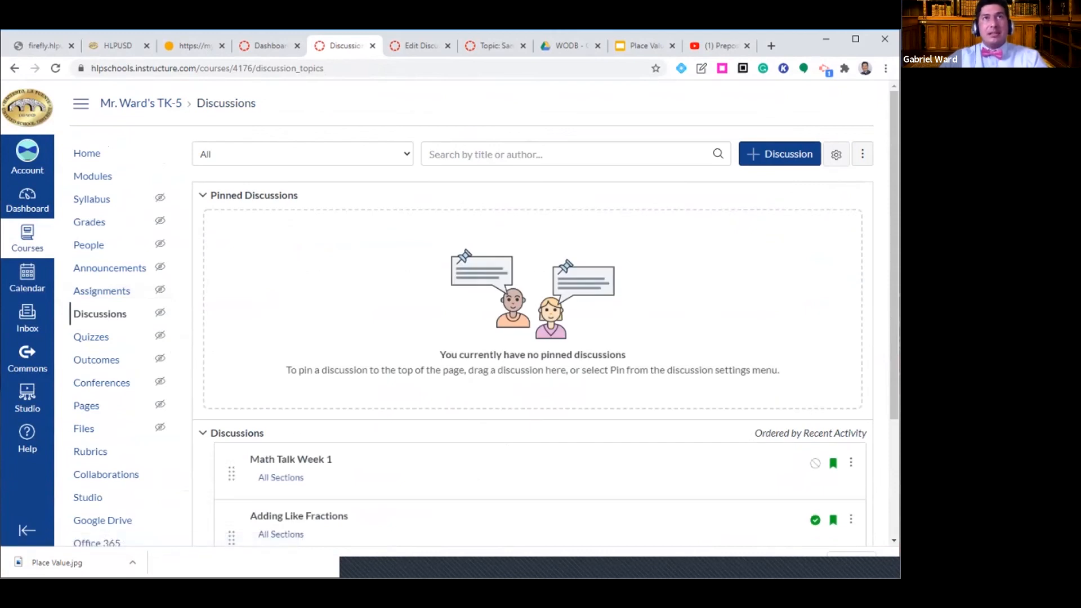
scroll(485, 313, down, 3)
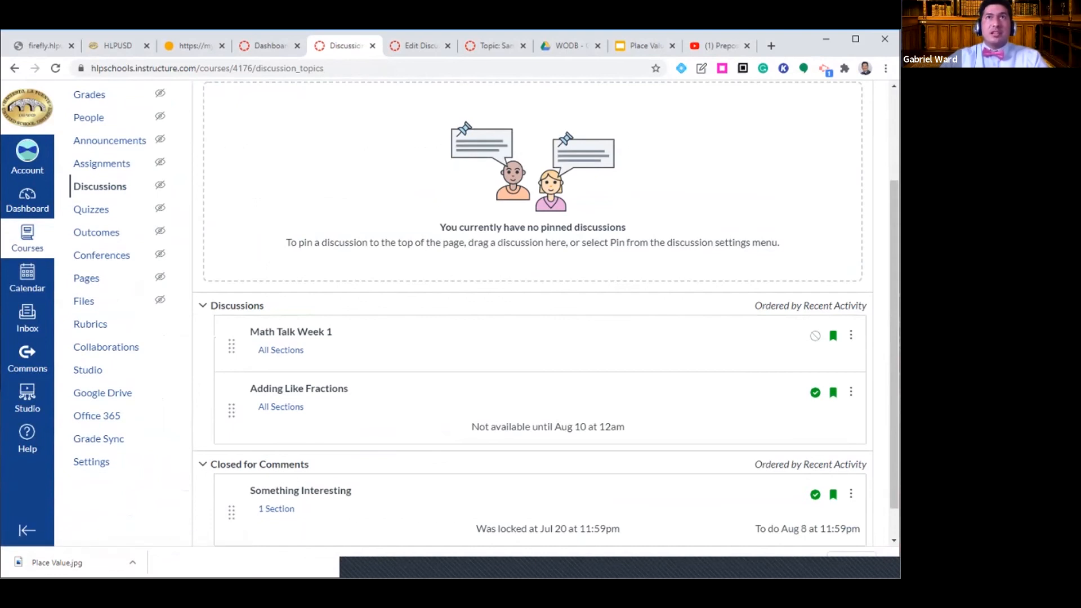
right_click(850, 335)
click(751, 332)
click(751, 332)
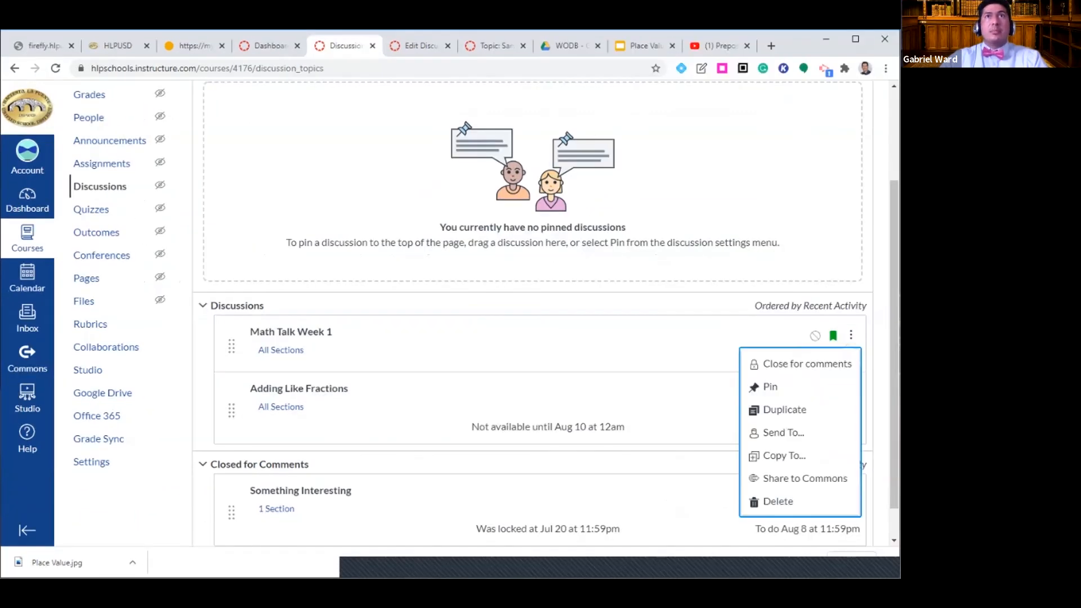
click(704, 378)
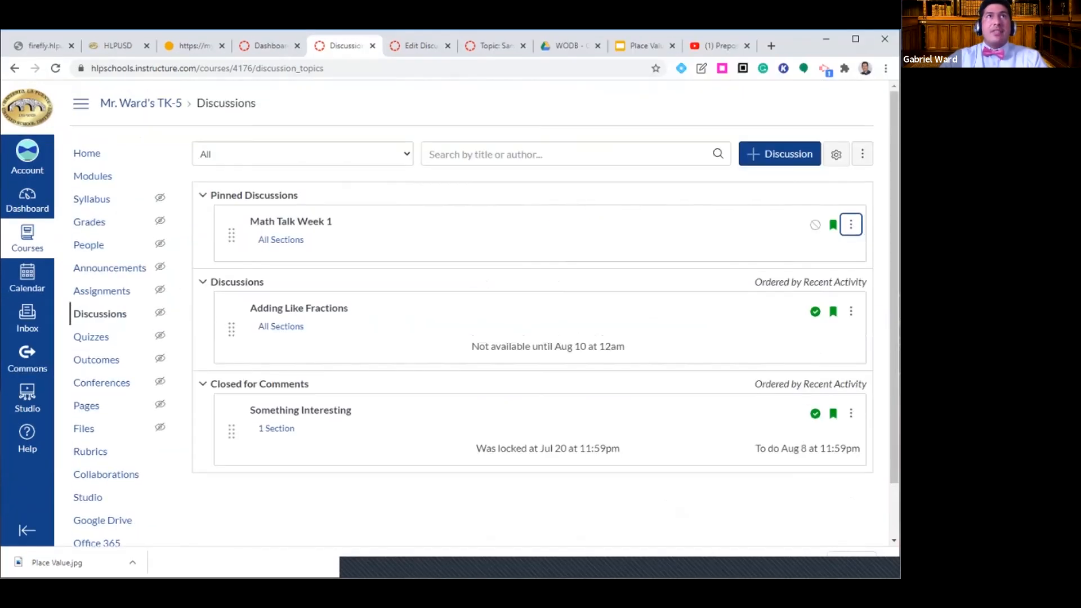